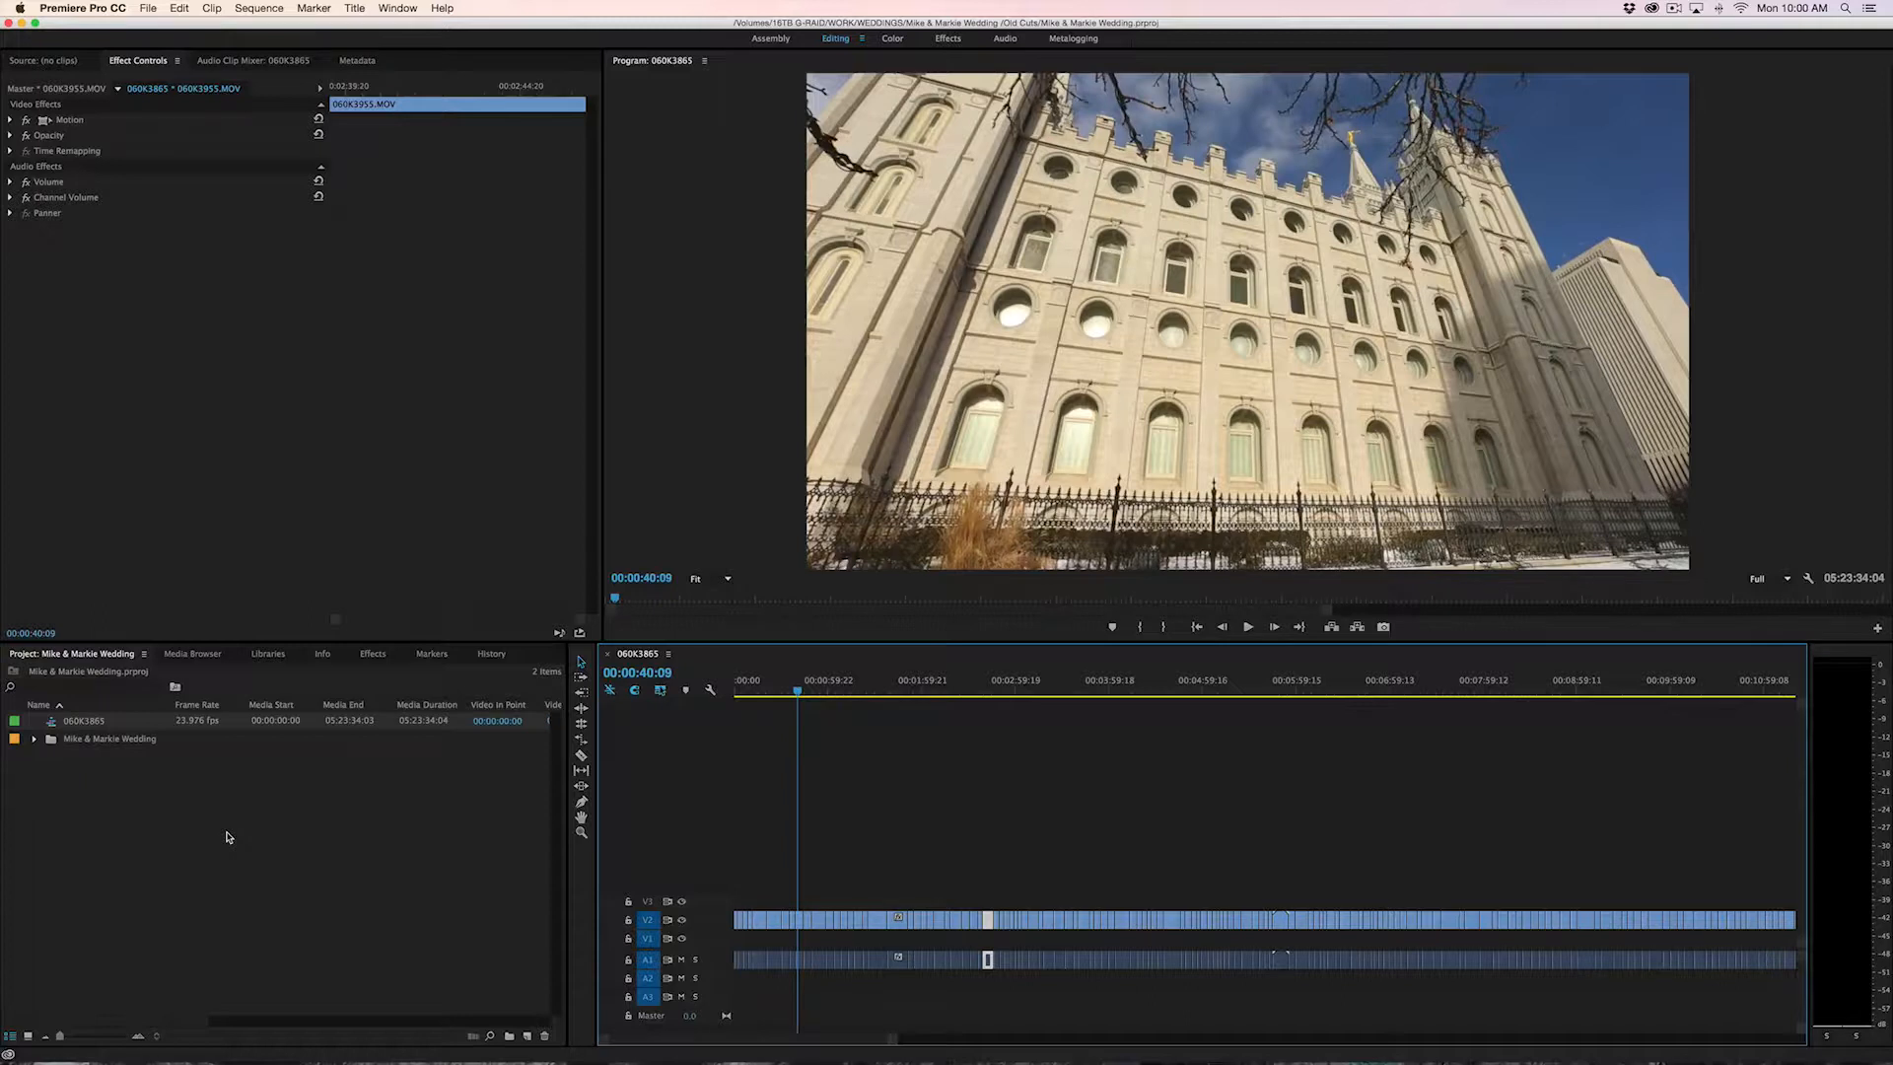
Play back the sequence from 00:00:40:09
left_click(228, 837)
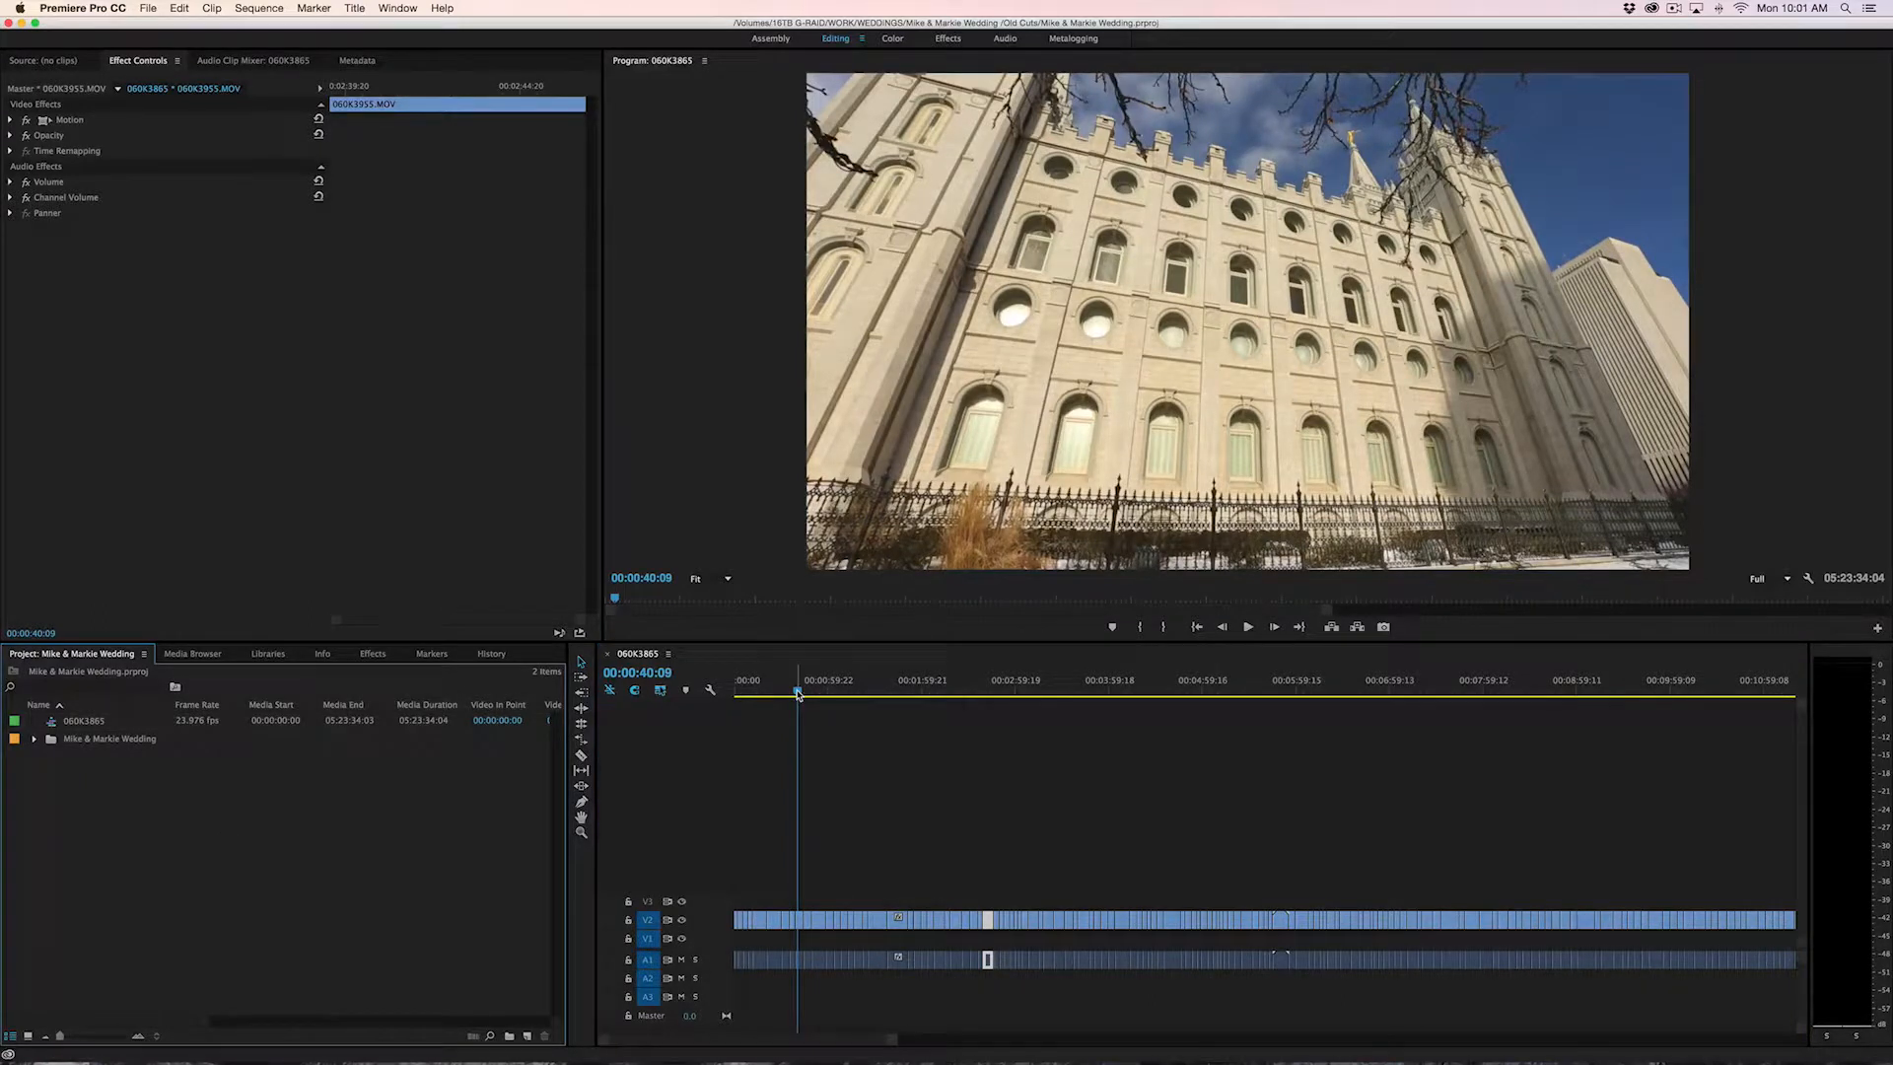
left_click(799, 693)
key("space")
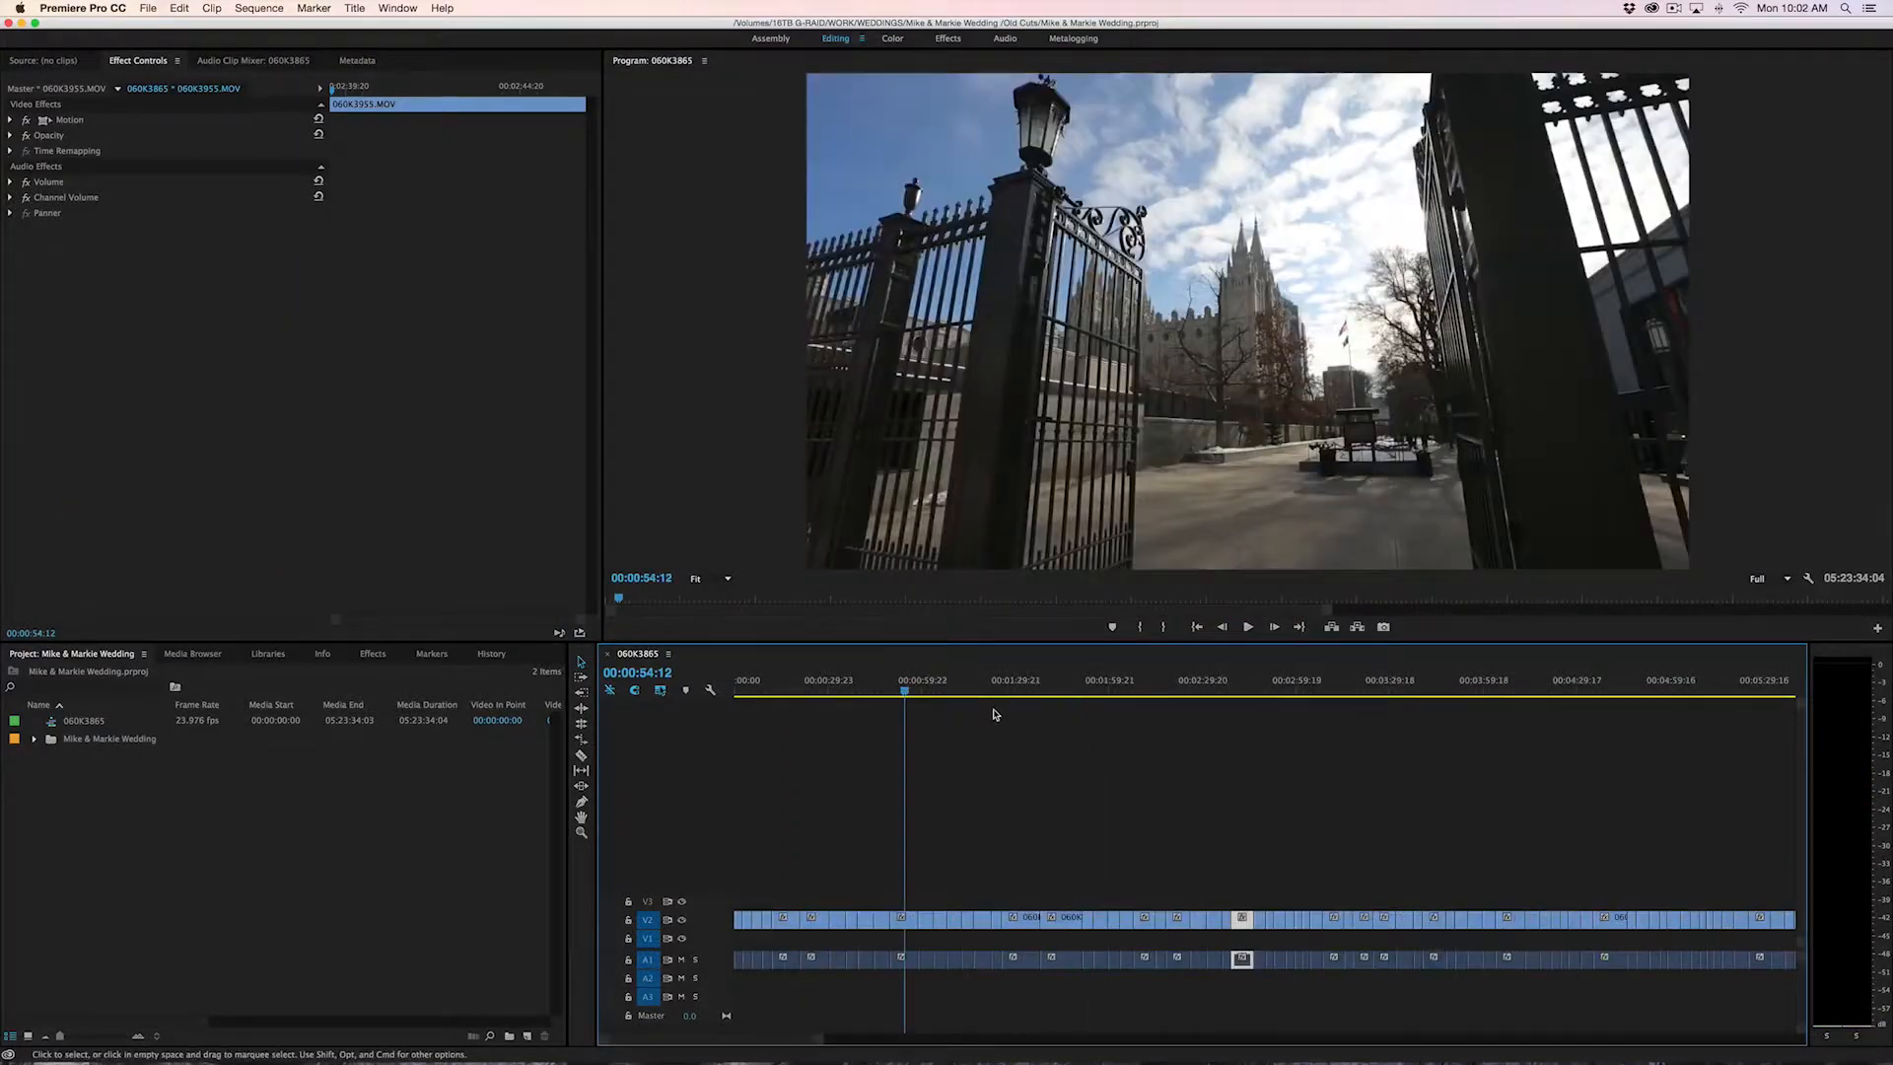
key("minus")
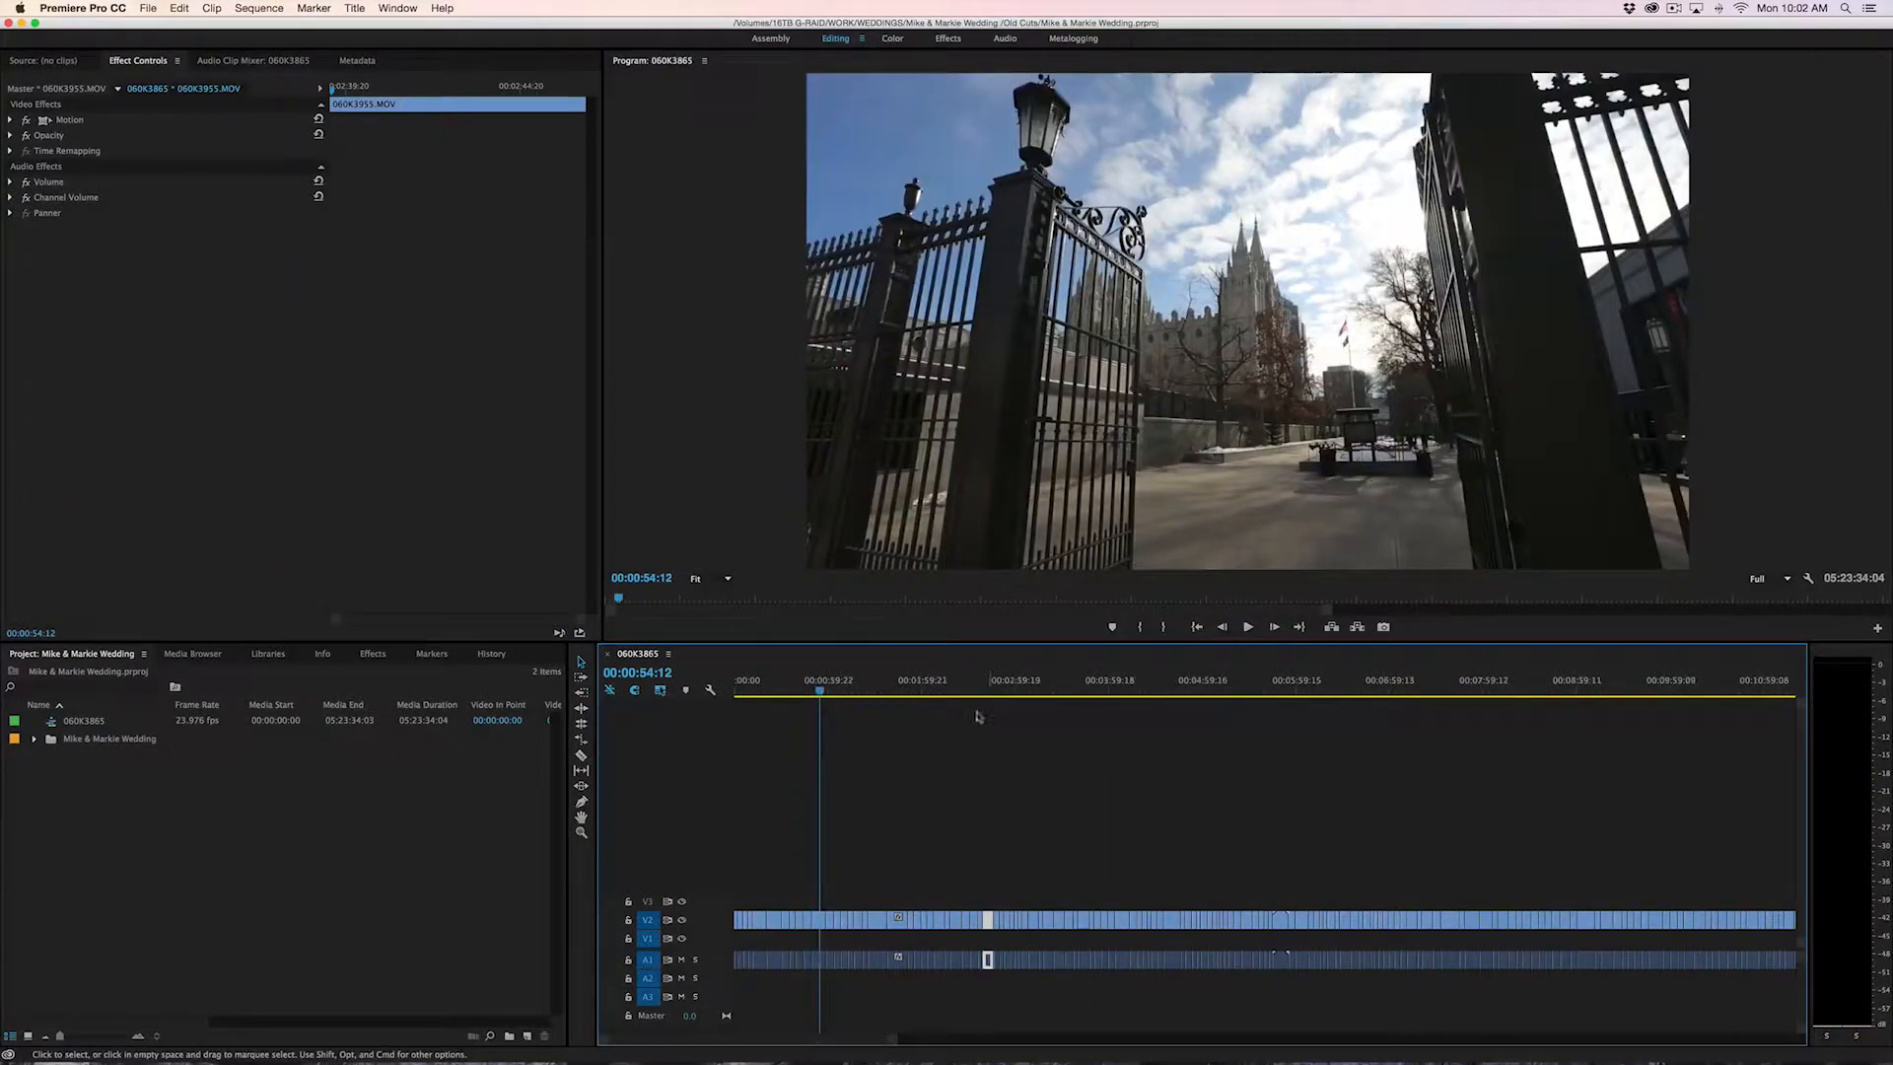
Examine the clip around 00:00:54:12 in the timeline at closer and wider zoom levels
key("equal")
key("equal")
key("equal")
key("equal")
key("equal")
key("equal")
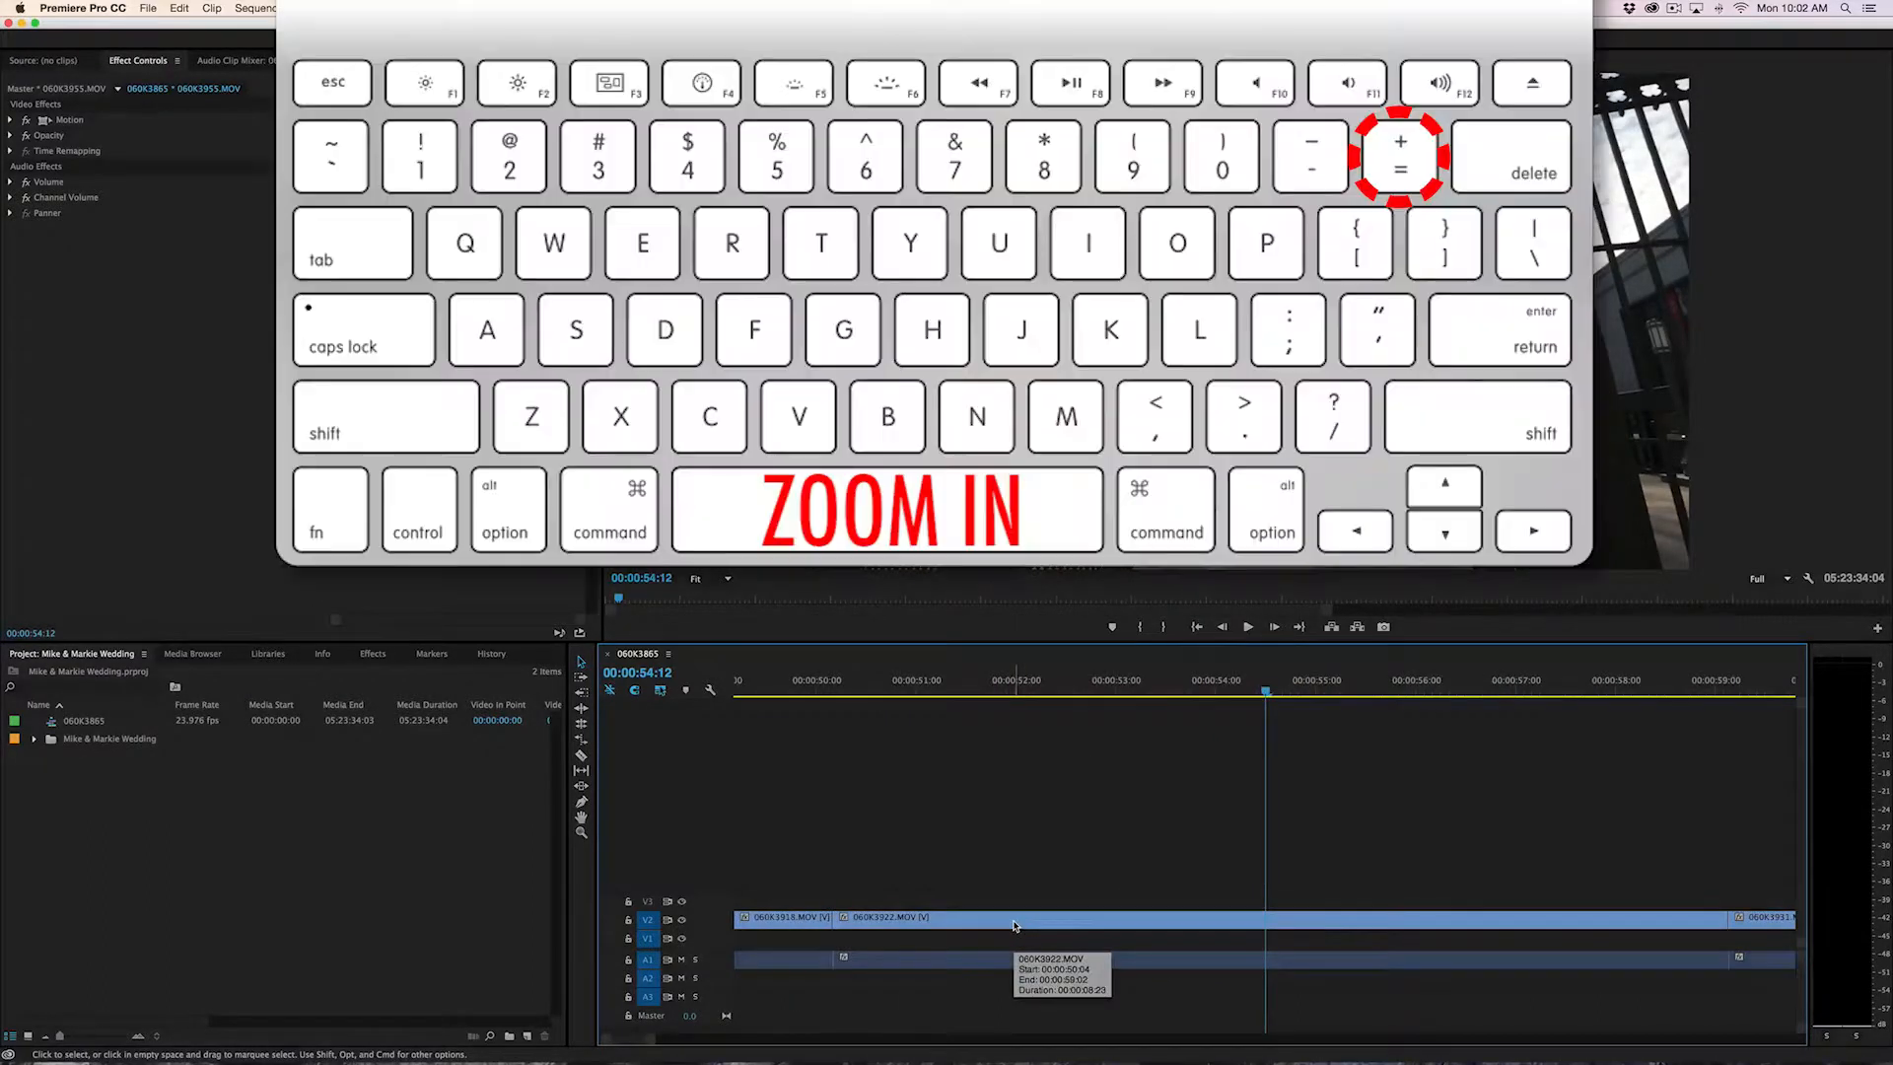
key("equal")
key("equal")
key("equal")
key("minus")
key("minus")
key("minus")
key("minus")
key("equal")
key("equal")
key("equal")
key("equal")
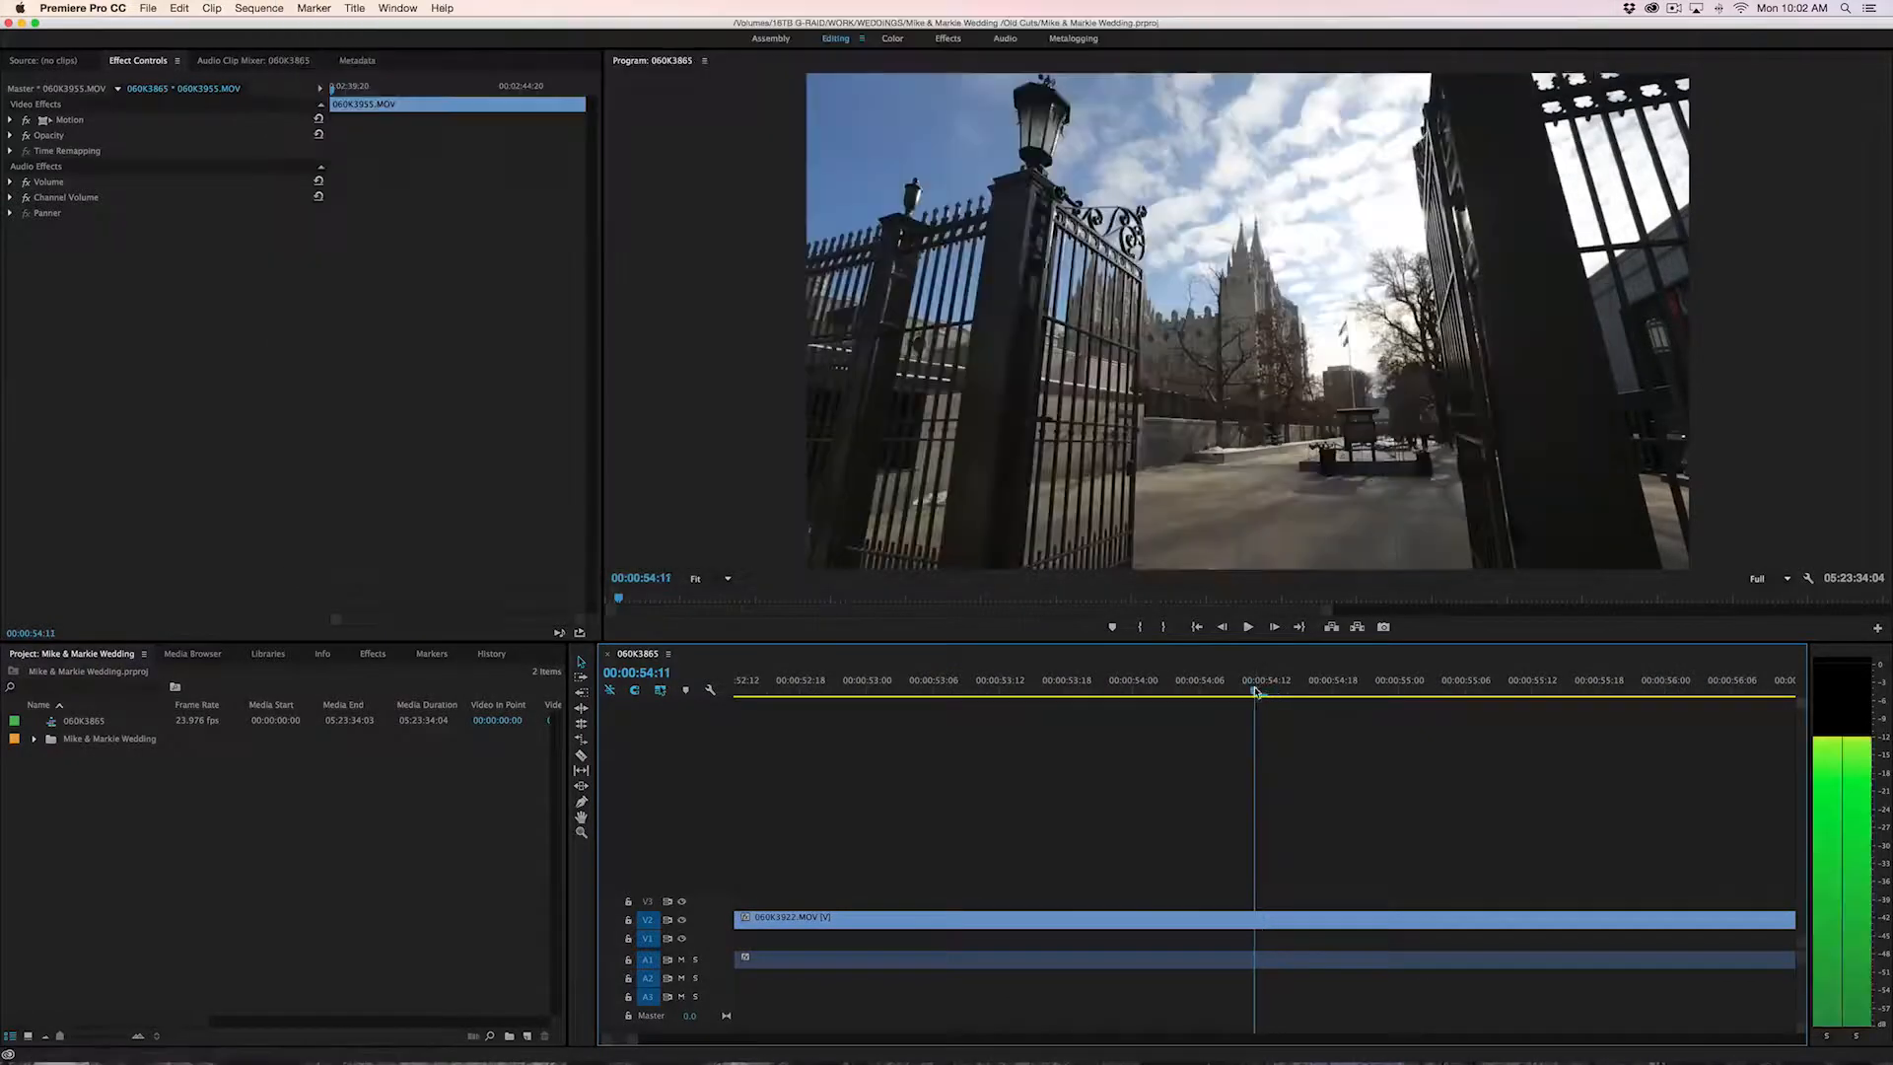
Step back to 00:00:54:11 and razor clip 060K3922.MOV into a series of short pieces starting there
key("c")
key("Left")
left_click(1267, 918)
left_click(1279, 918)
left_click(1290, 917)
left_click(1311, 918)
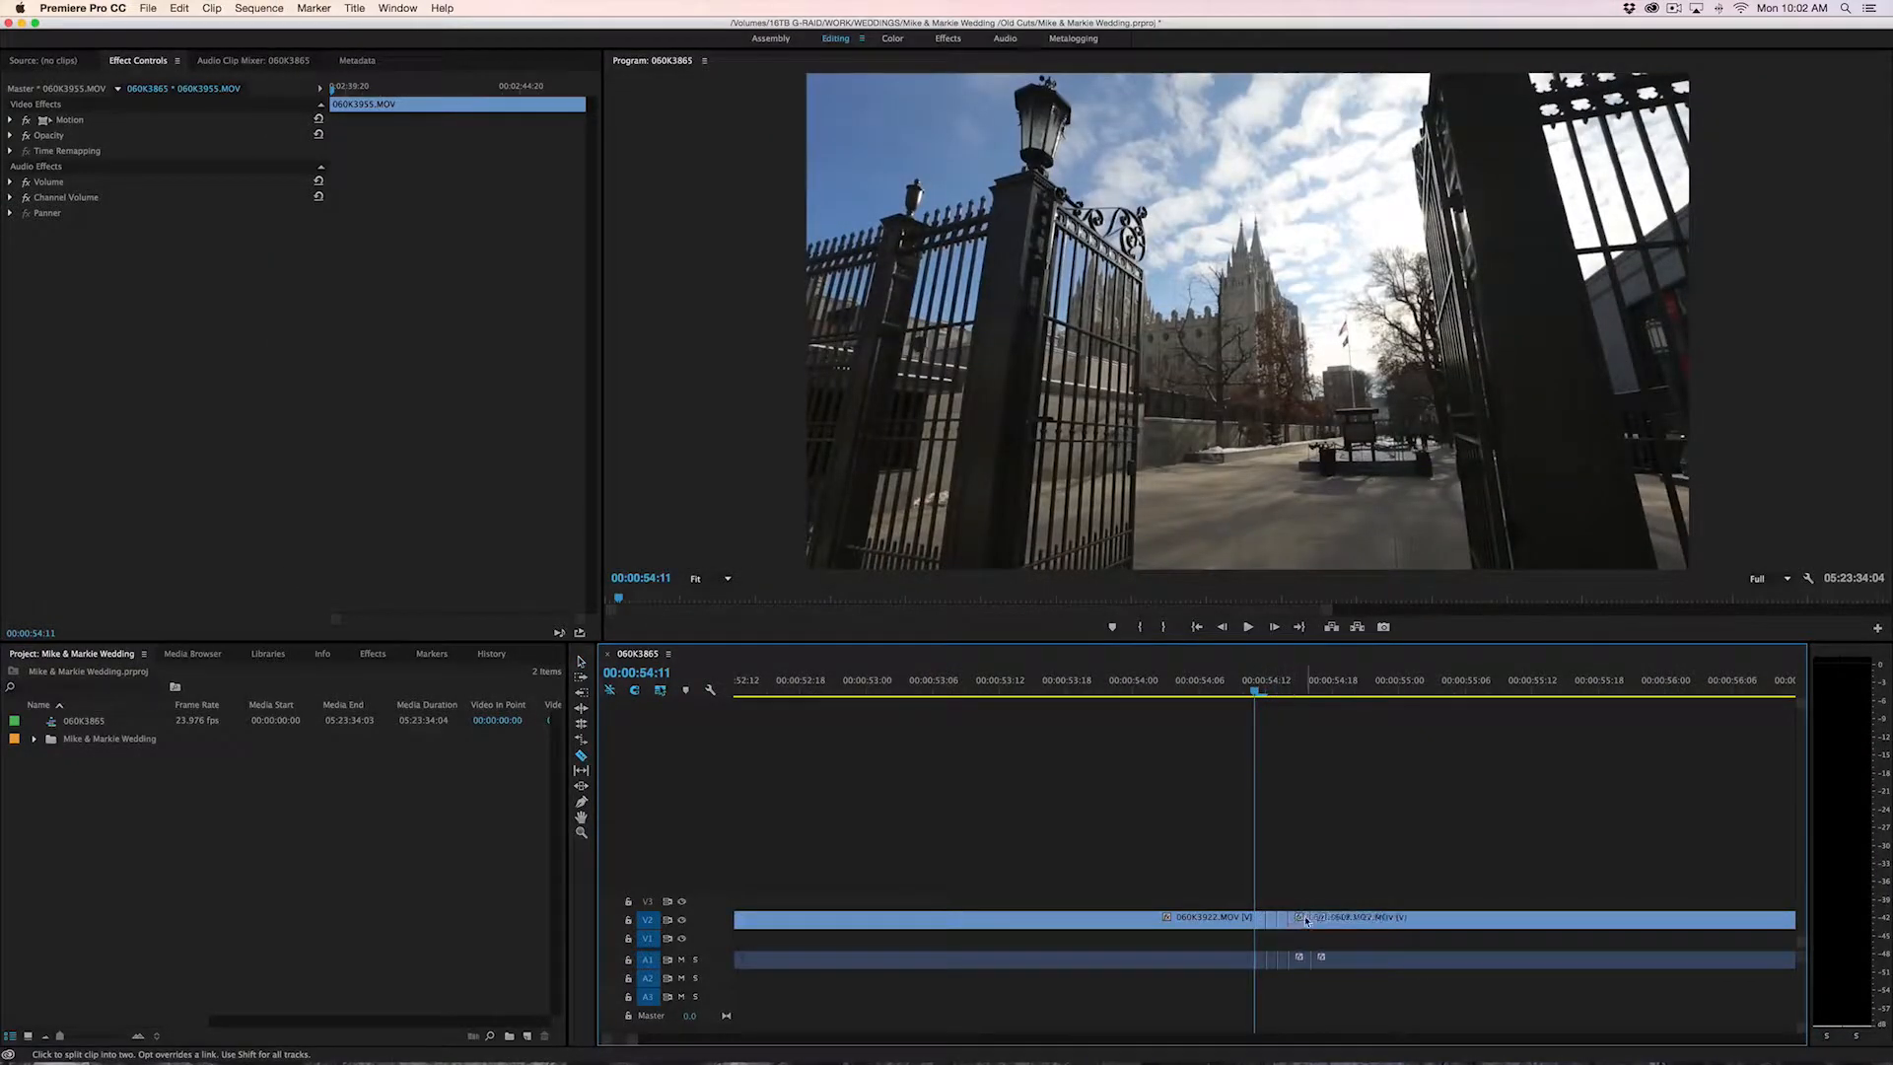
left_click(1323, 919)
left_click(1333, 920)
Razor more one-frame pieces on both sides of the existing cuts in 060K3922.MOV and move the playhead to 00:00:54:05
key("minus")
key("minus")
key("minus")
key("minus")
key("minus")
key("minus")
key("minus")
key("minus")
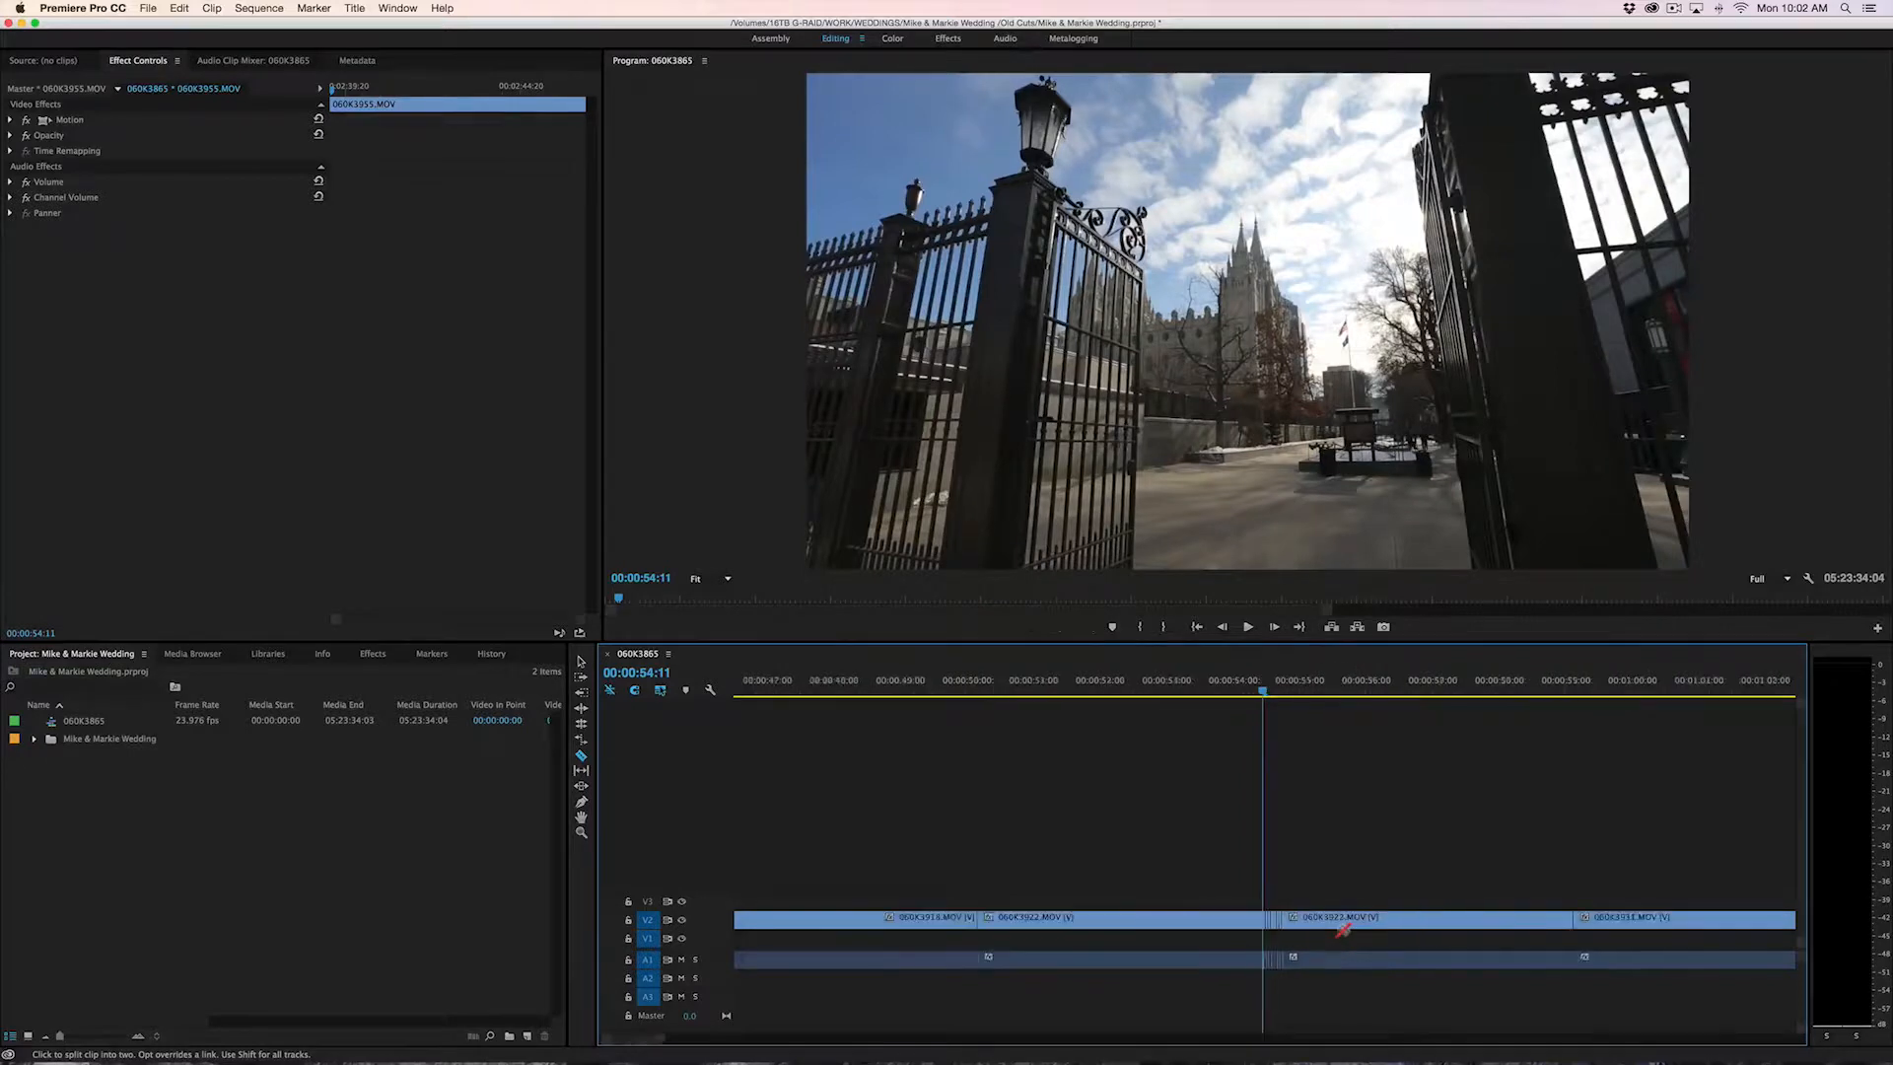
key("equal")
key("equal")
key("equal")
key("equal")
key("equal")
key("equal")
key("equal")
key("equal")
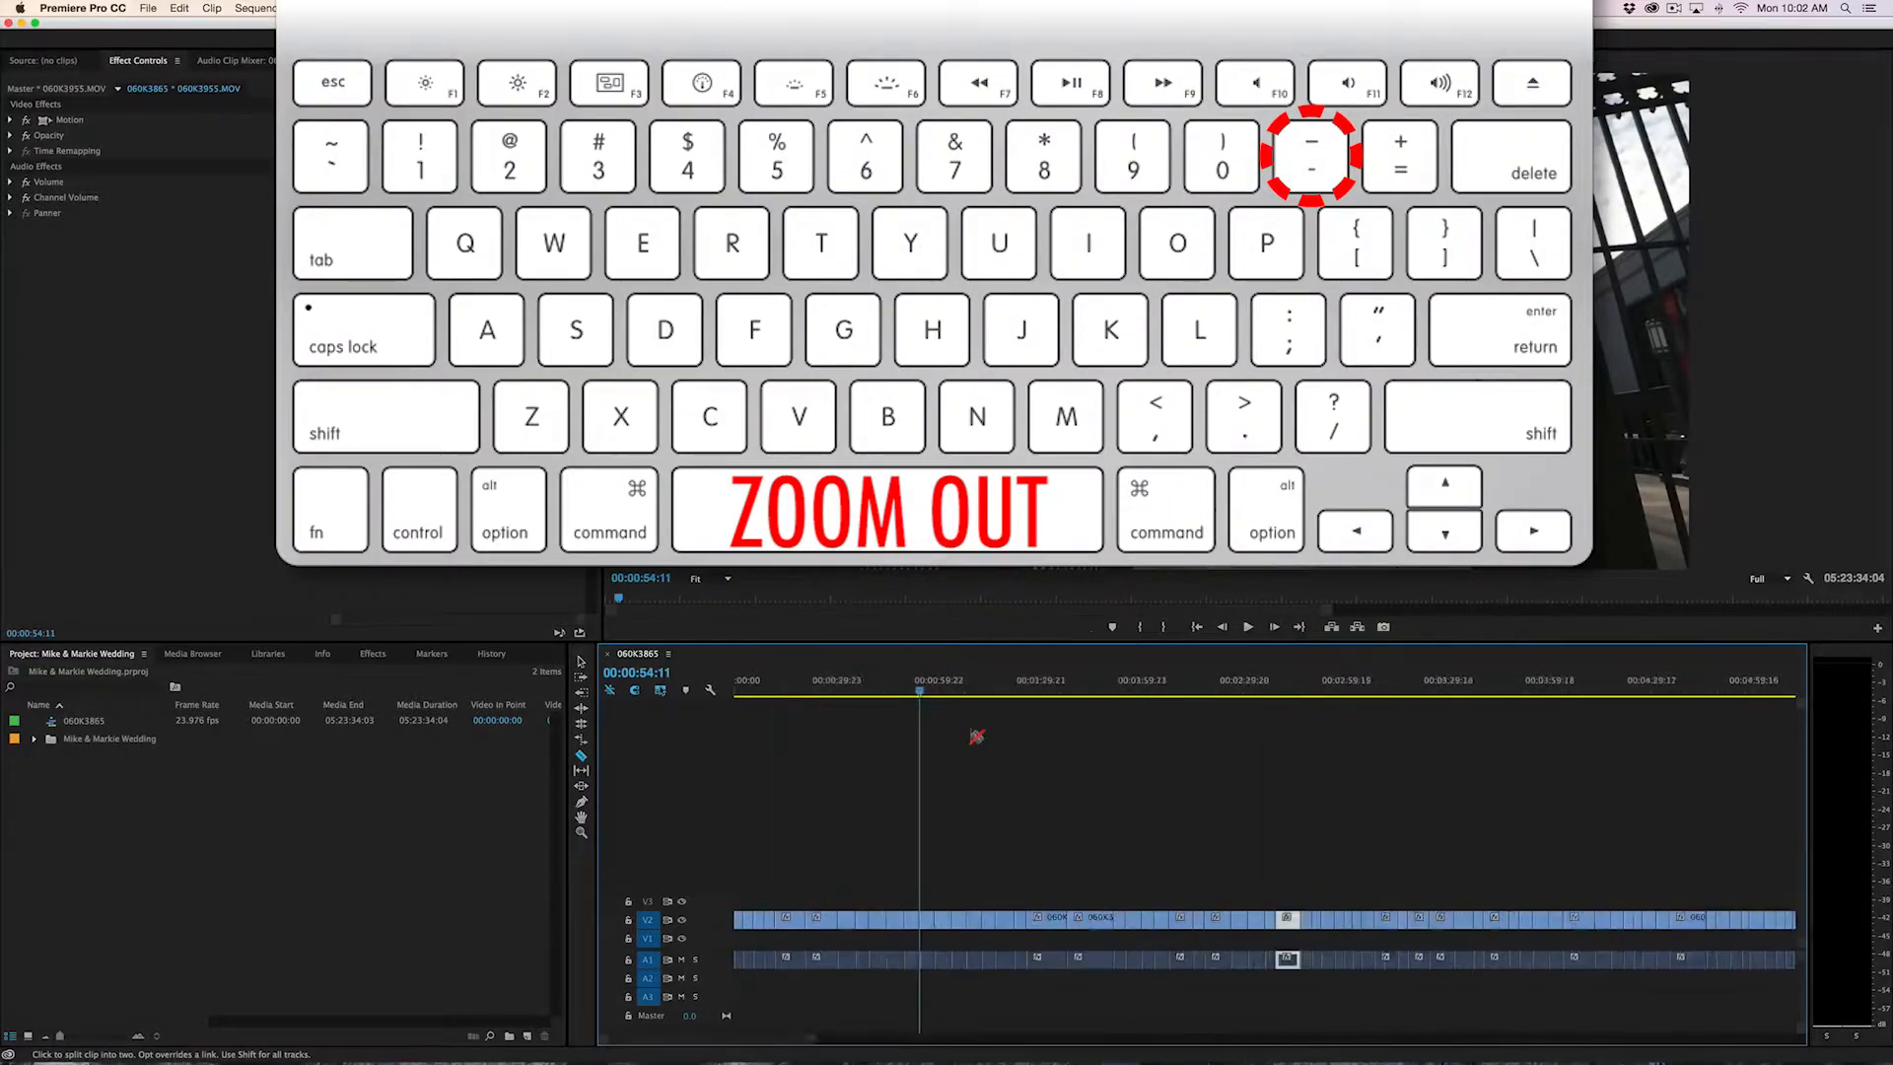
key("equal")
key("equal")
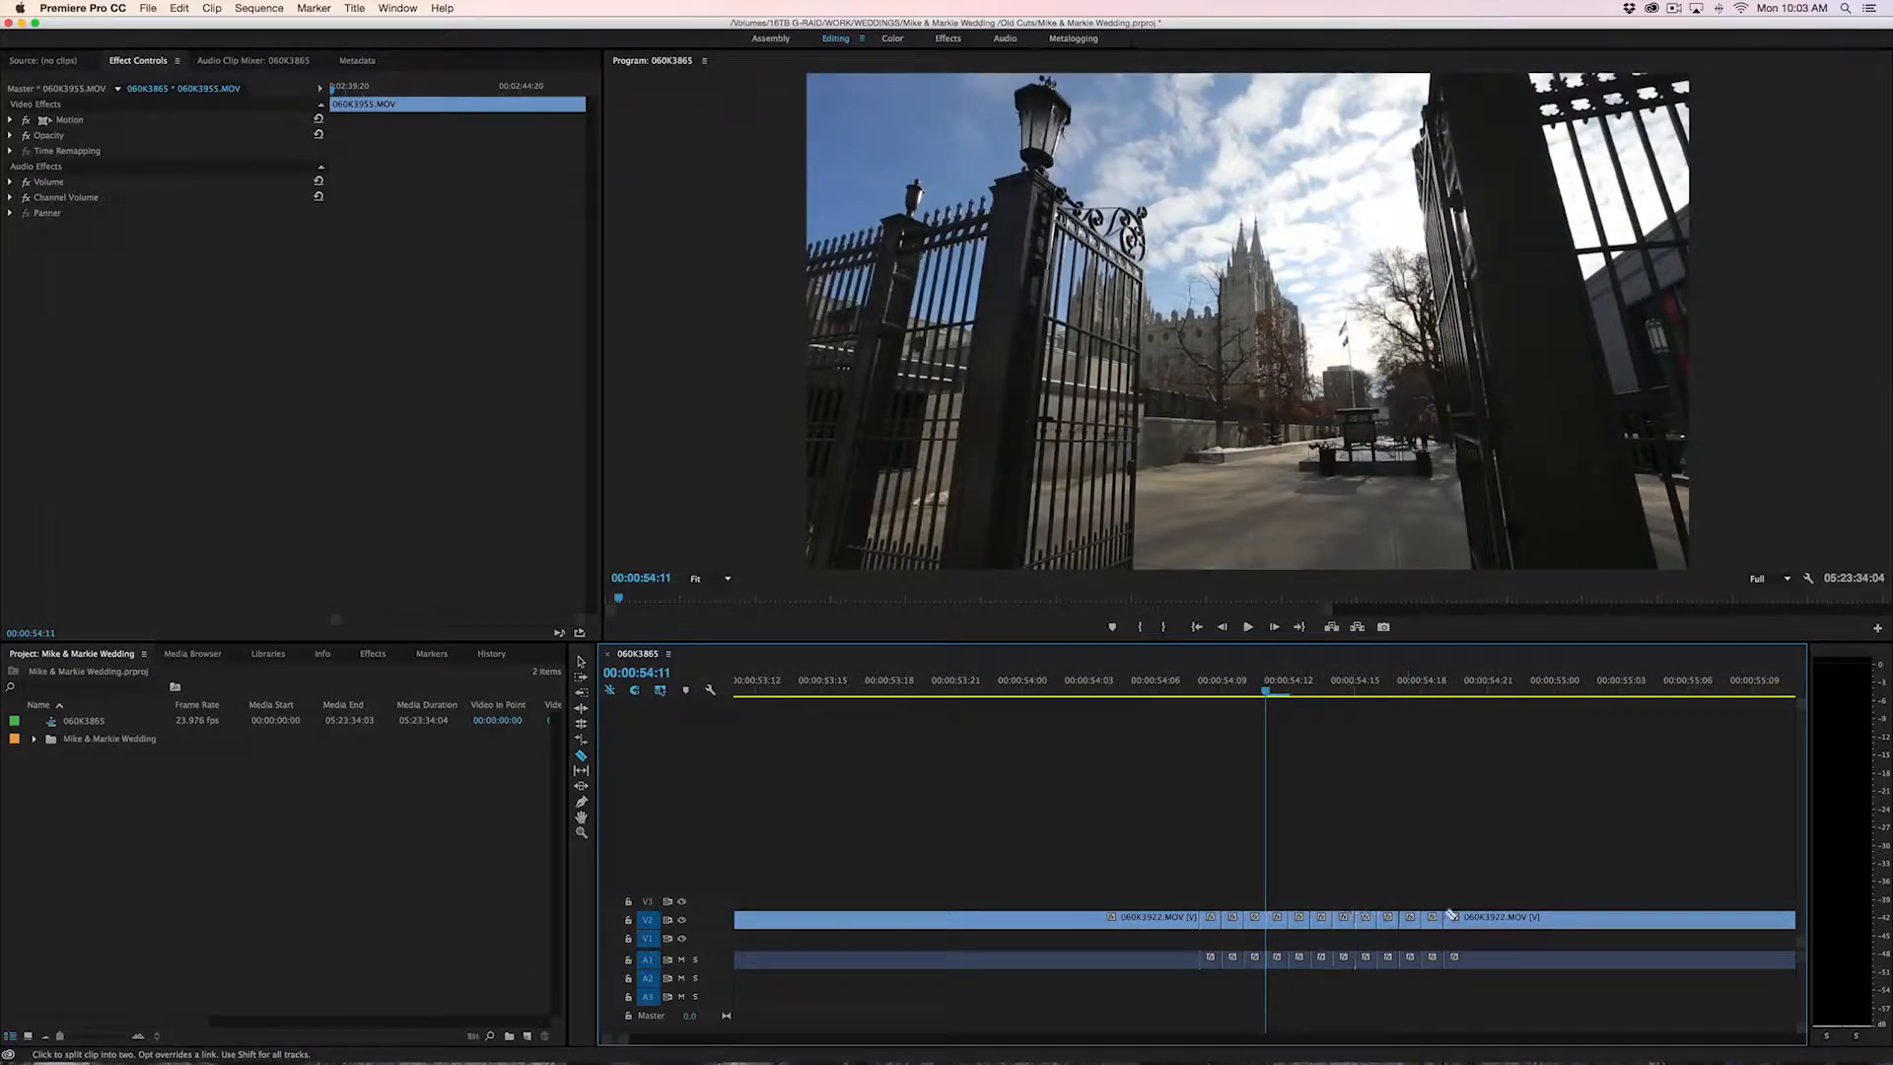
left_click(1477, 916)
left_click(1498, 917)
left_click(1188, 919)
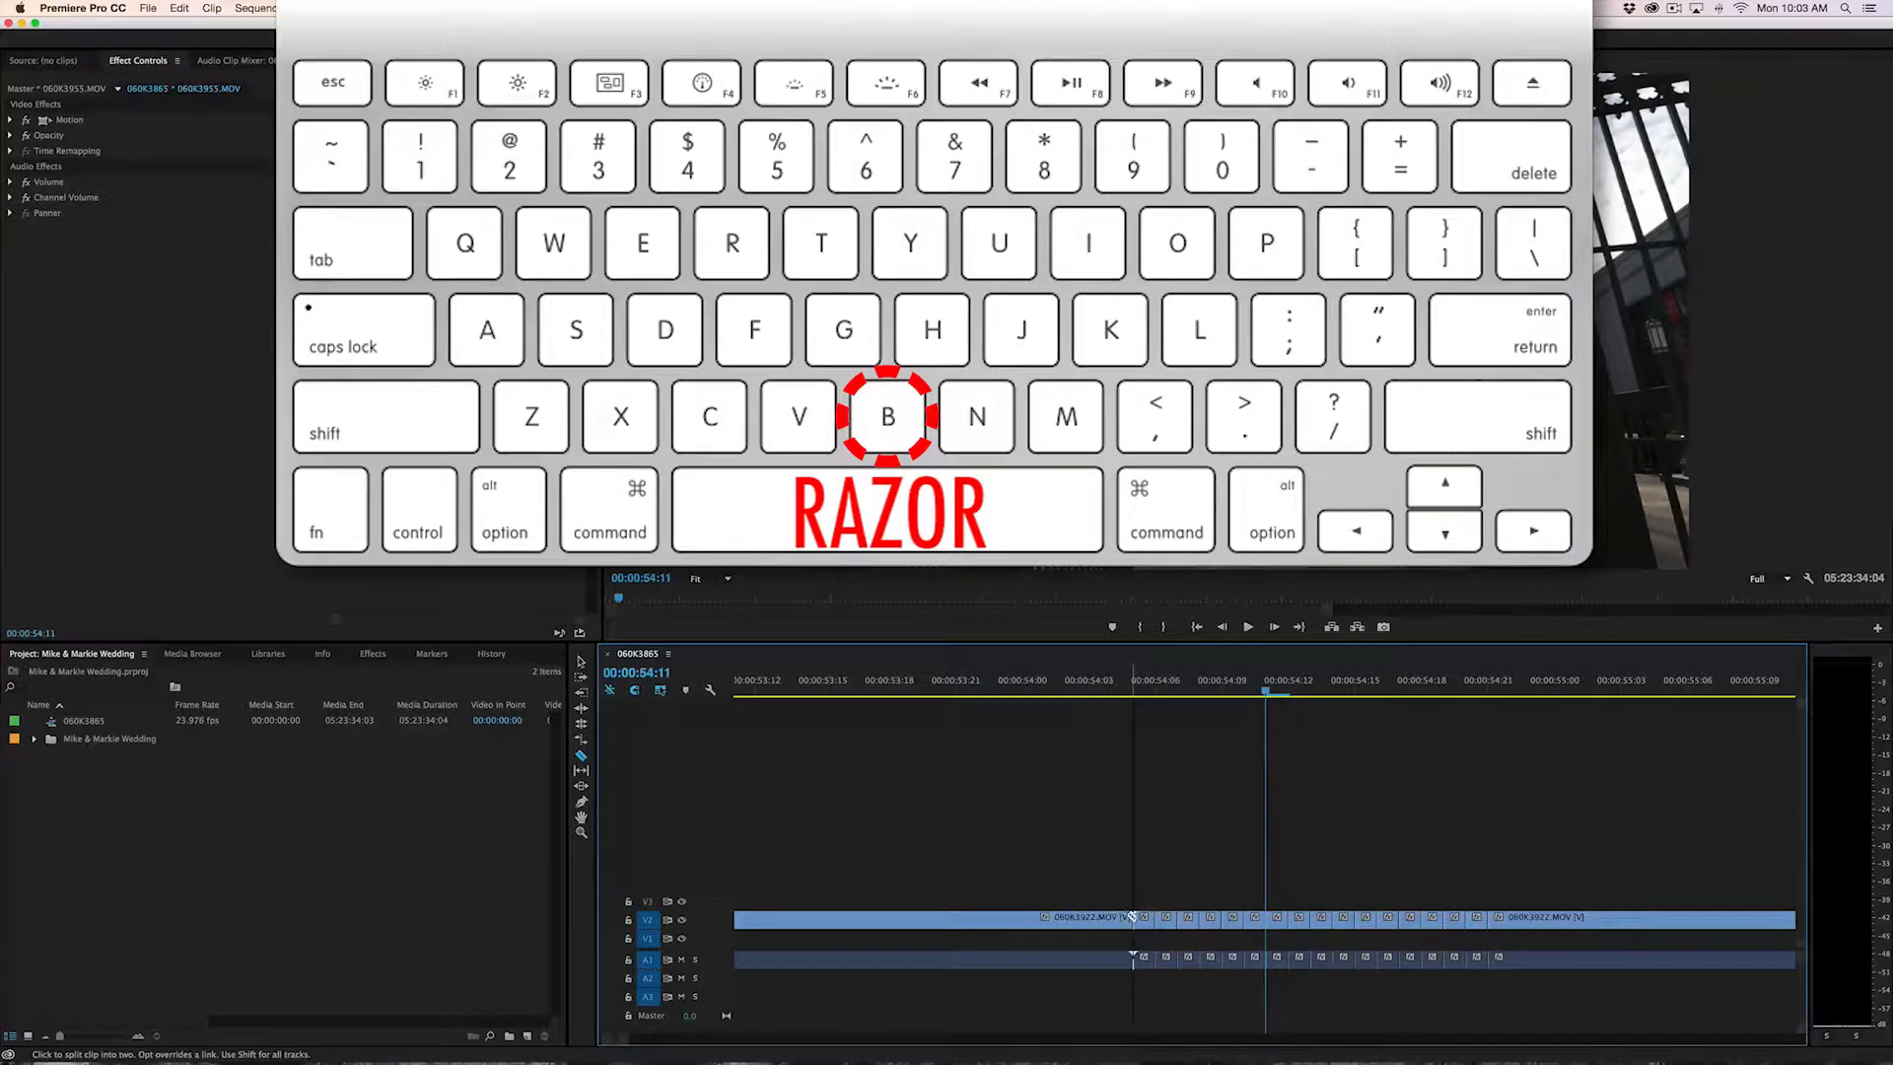
left_click(1134, 919)
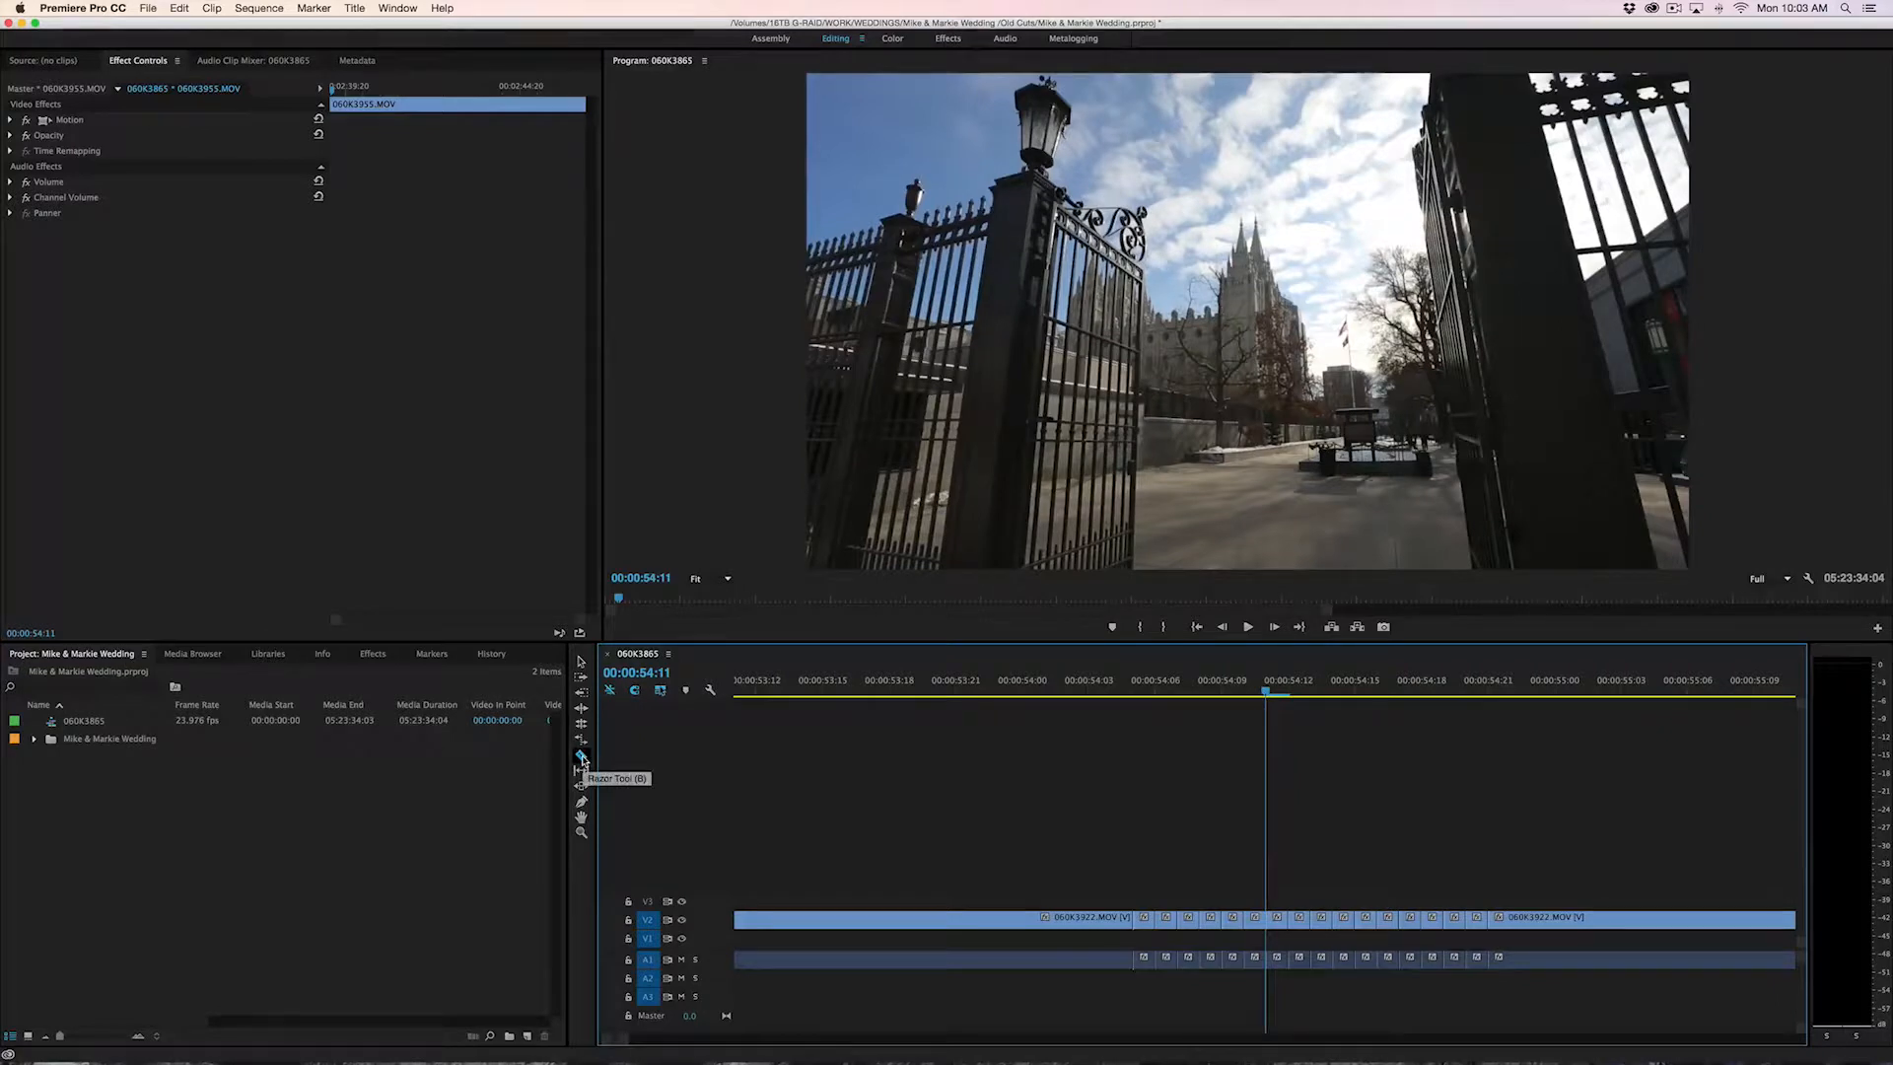
left_click(1138, 688)
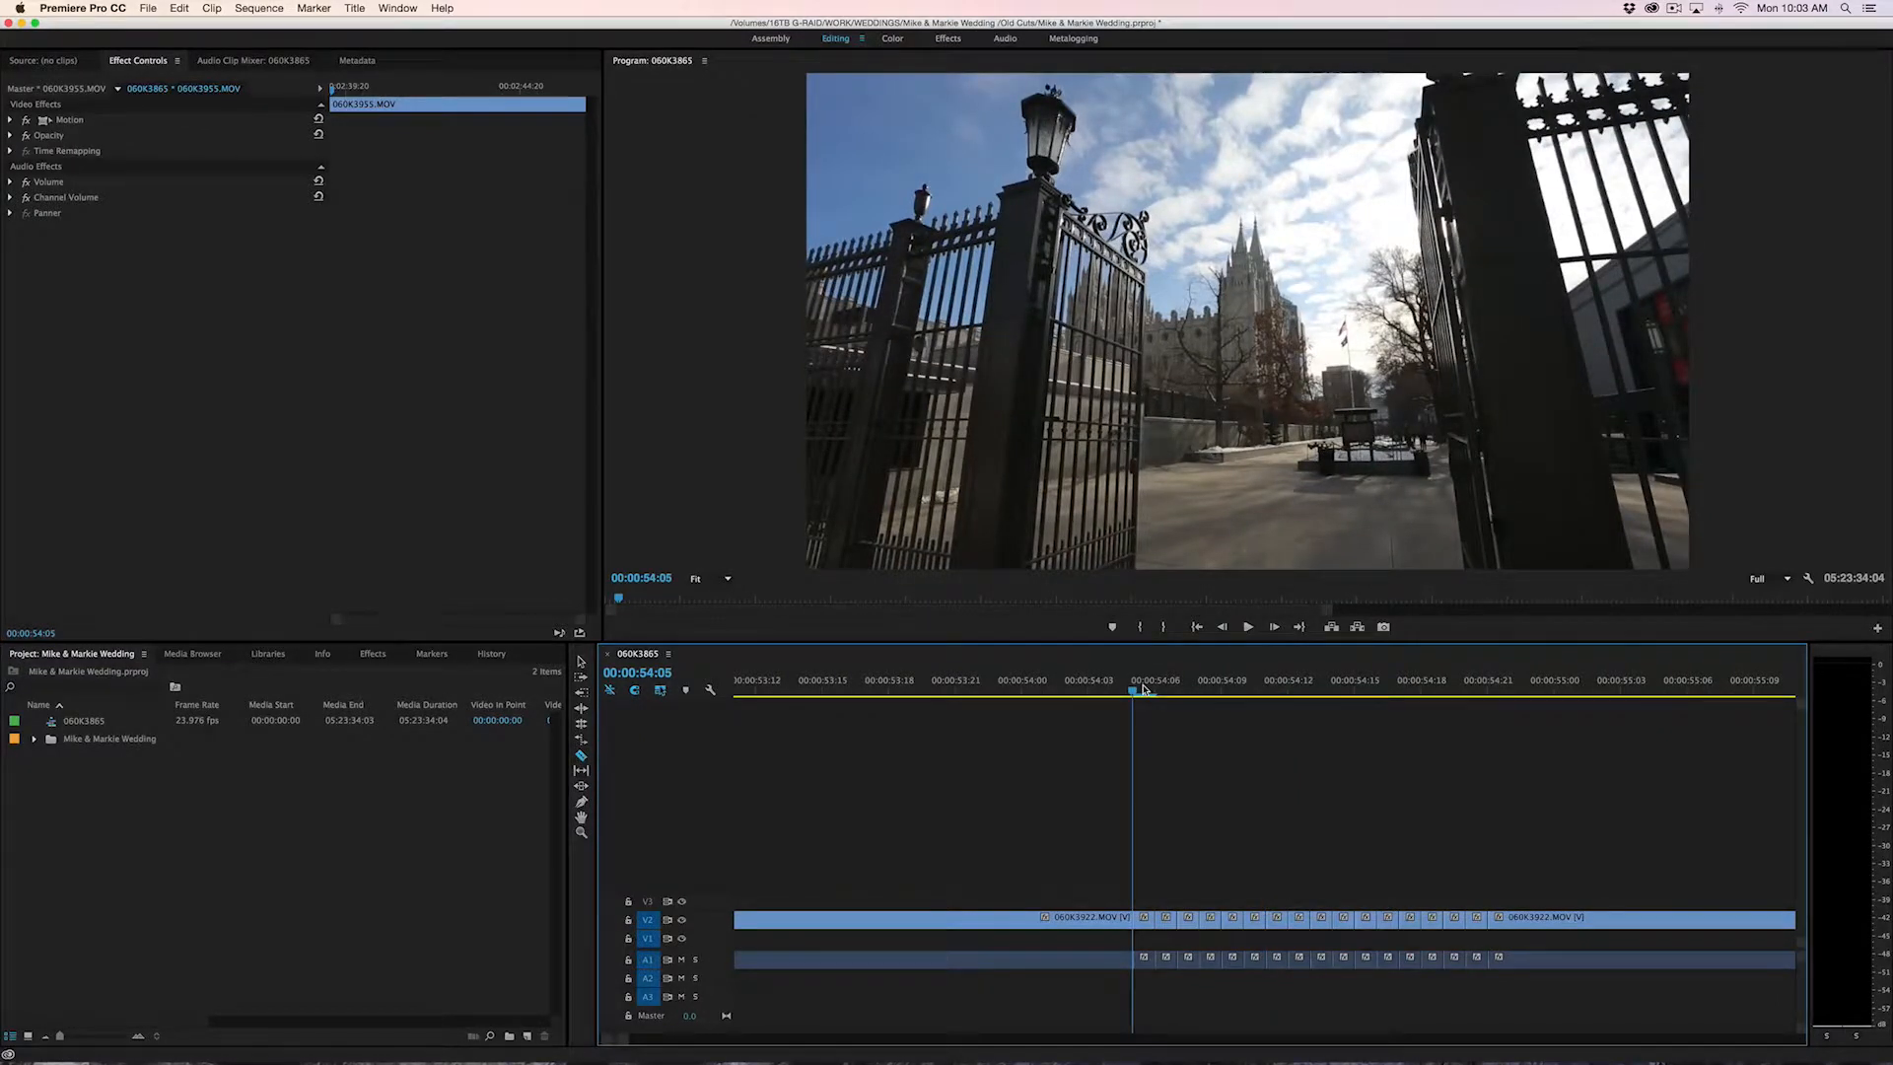
Find the Razor Tool in the keyboard shortcuts, try C as its shortcut, and set it back to B
left_click(95, 14)
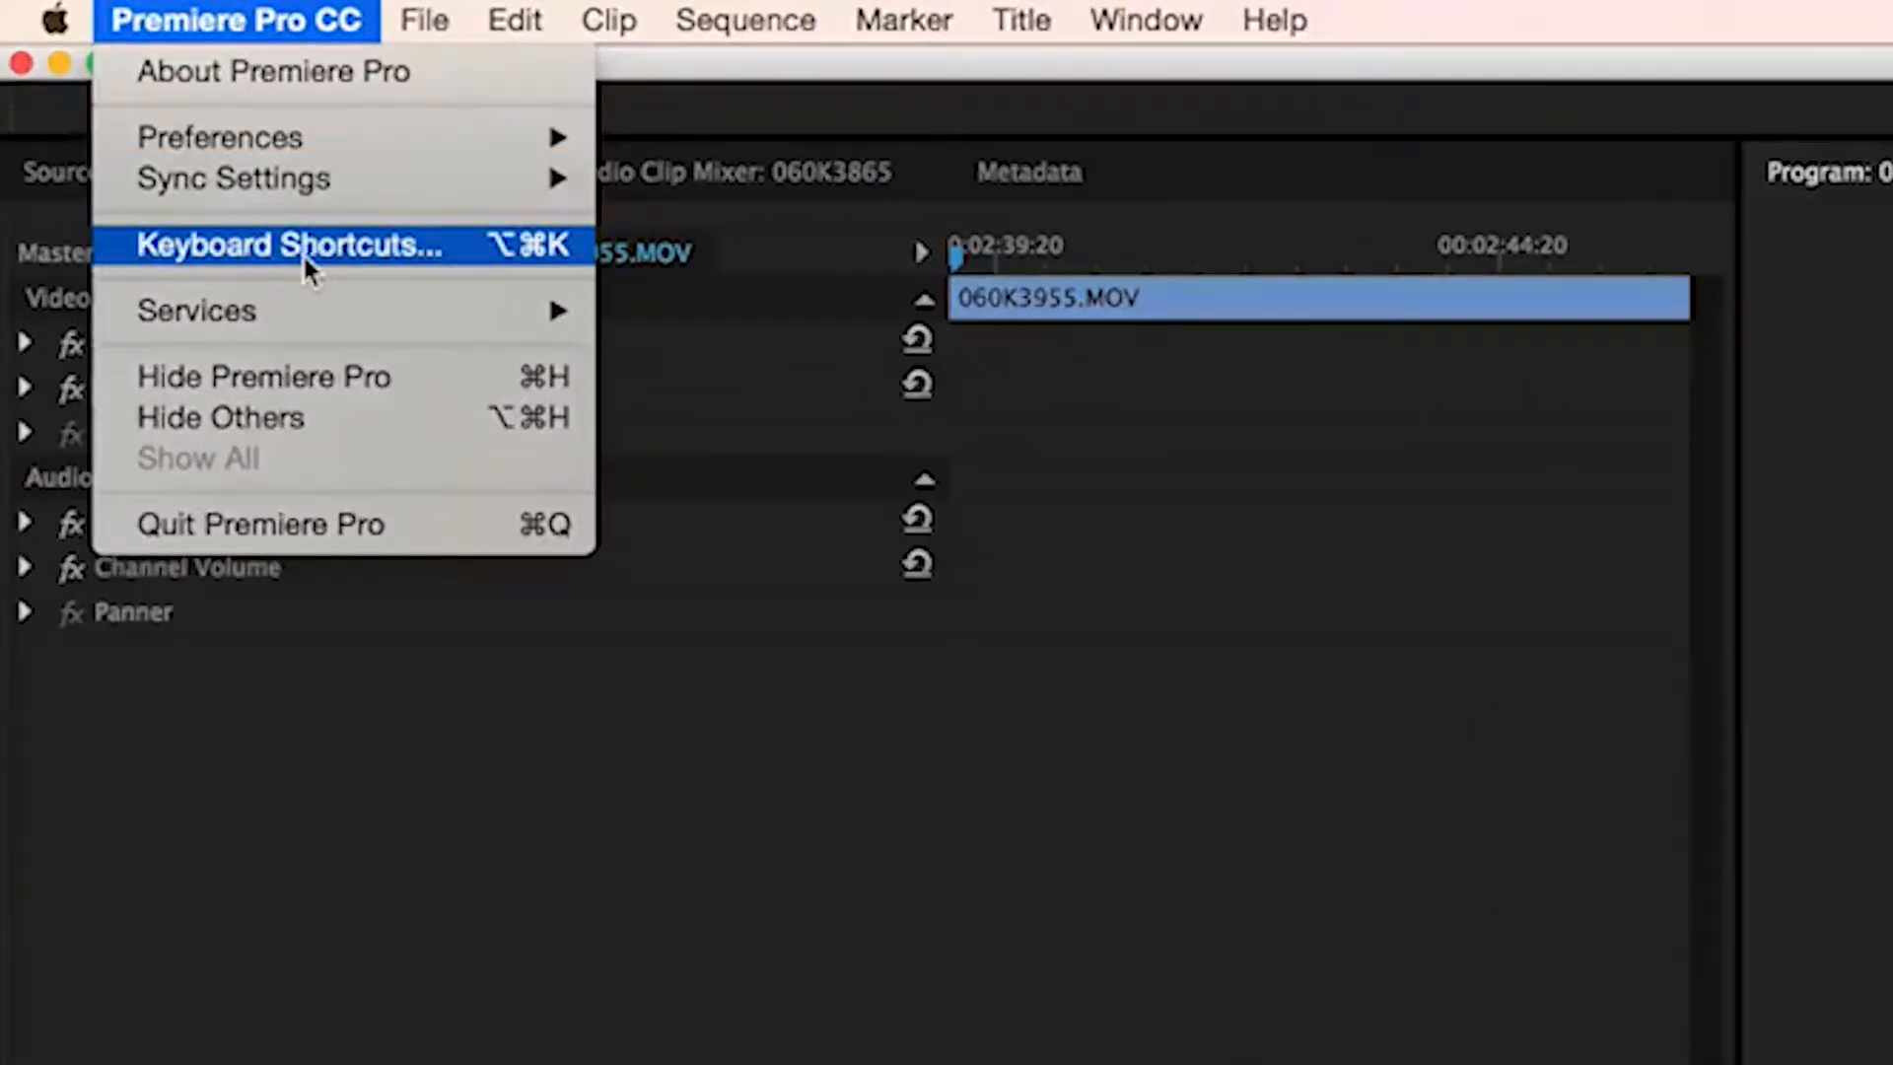
left_click(304, 252)
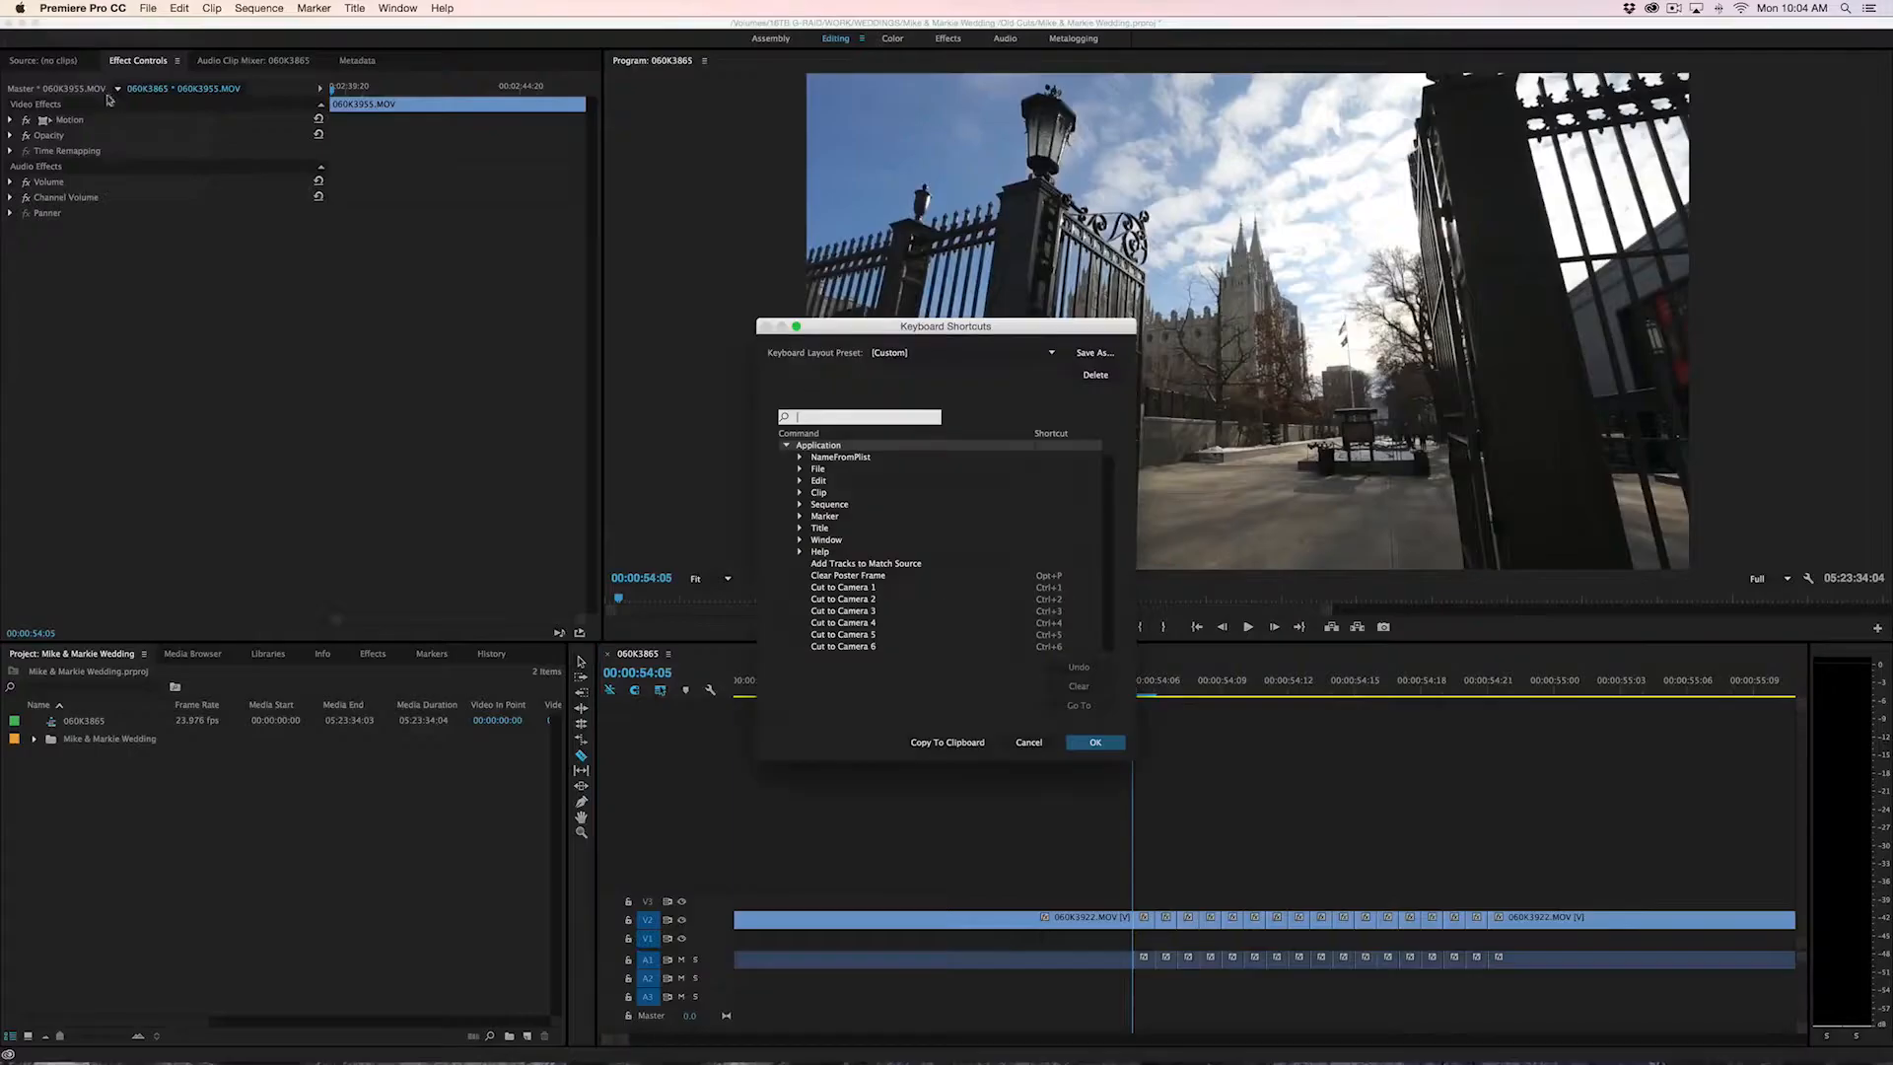
type("razor")
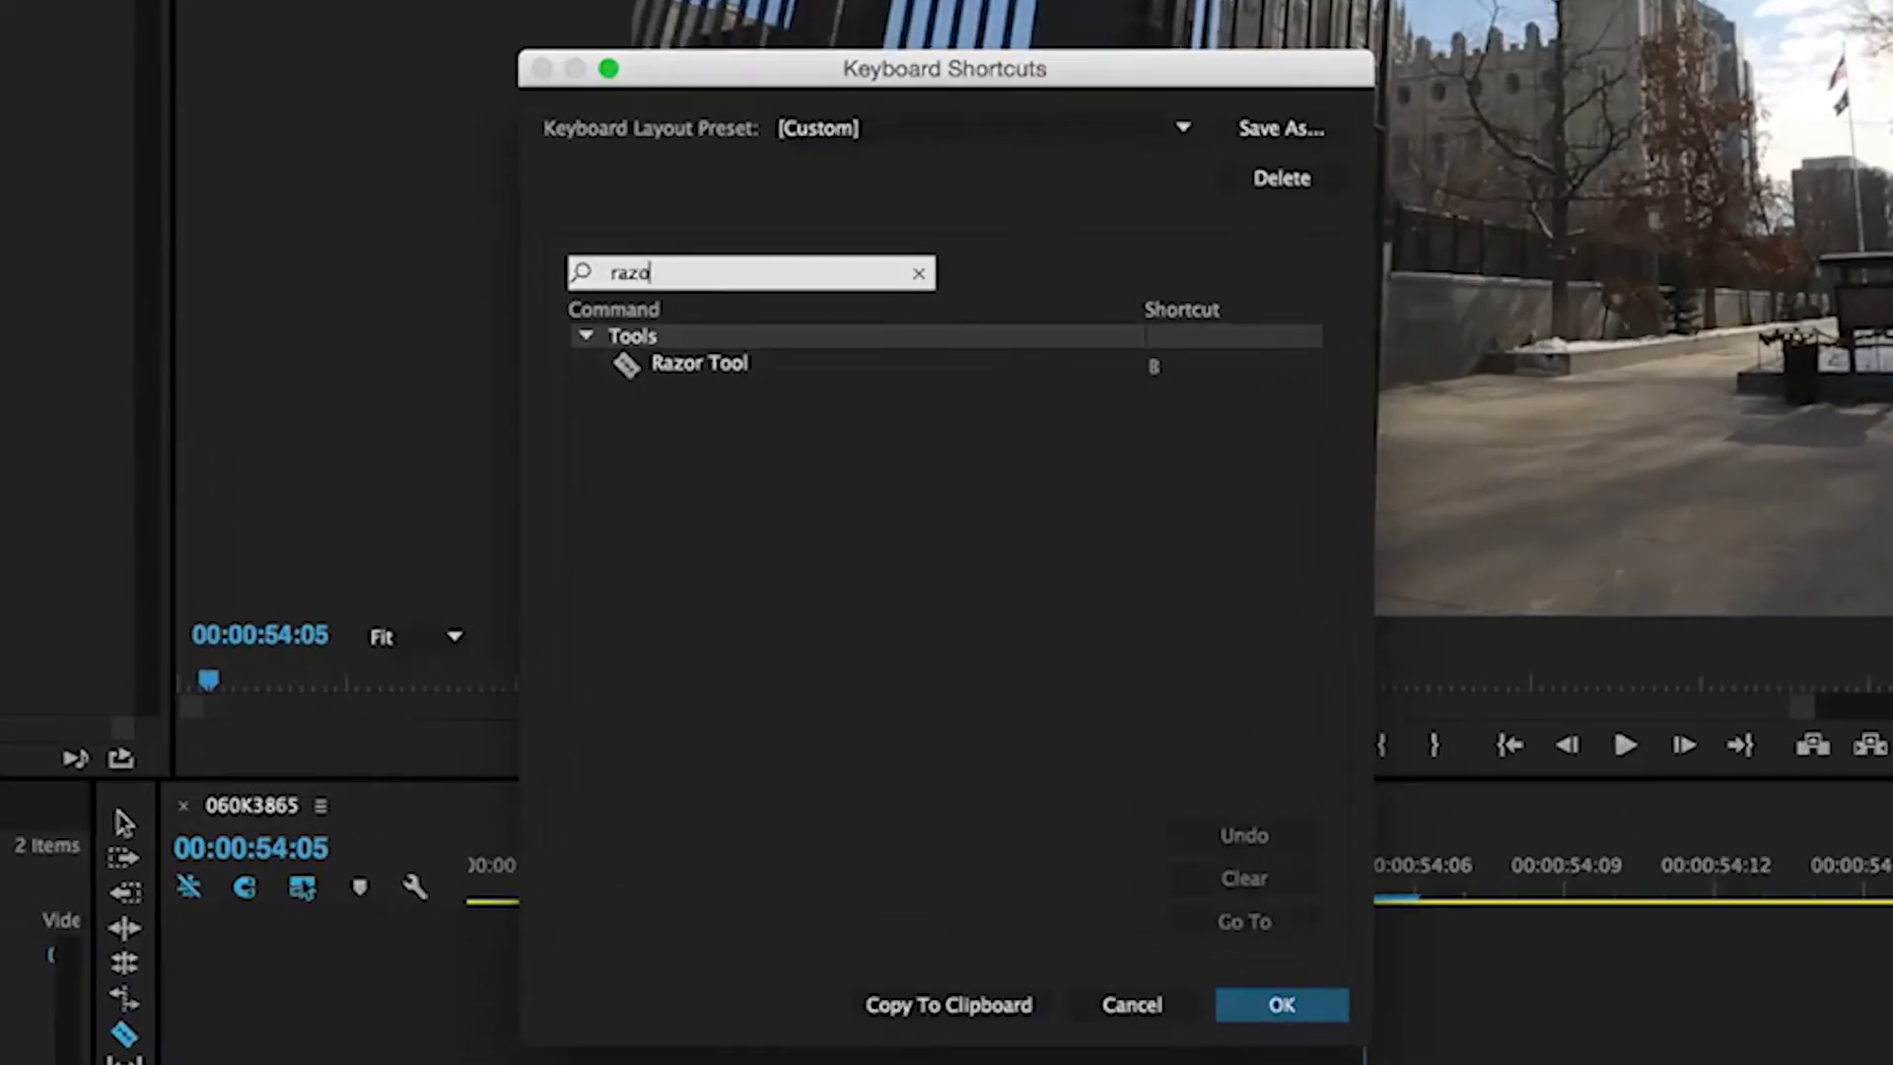
left_click(1156, 371)
key("c")
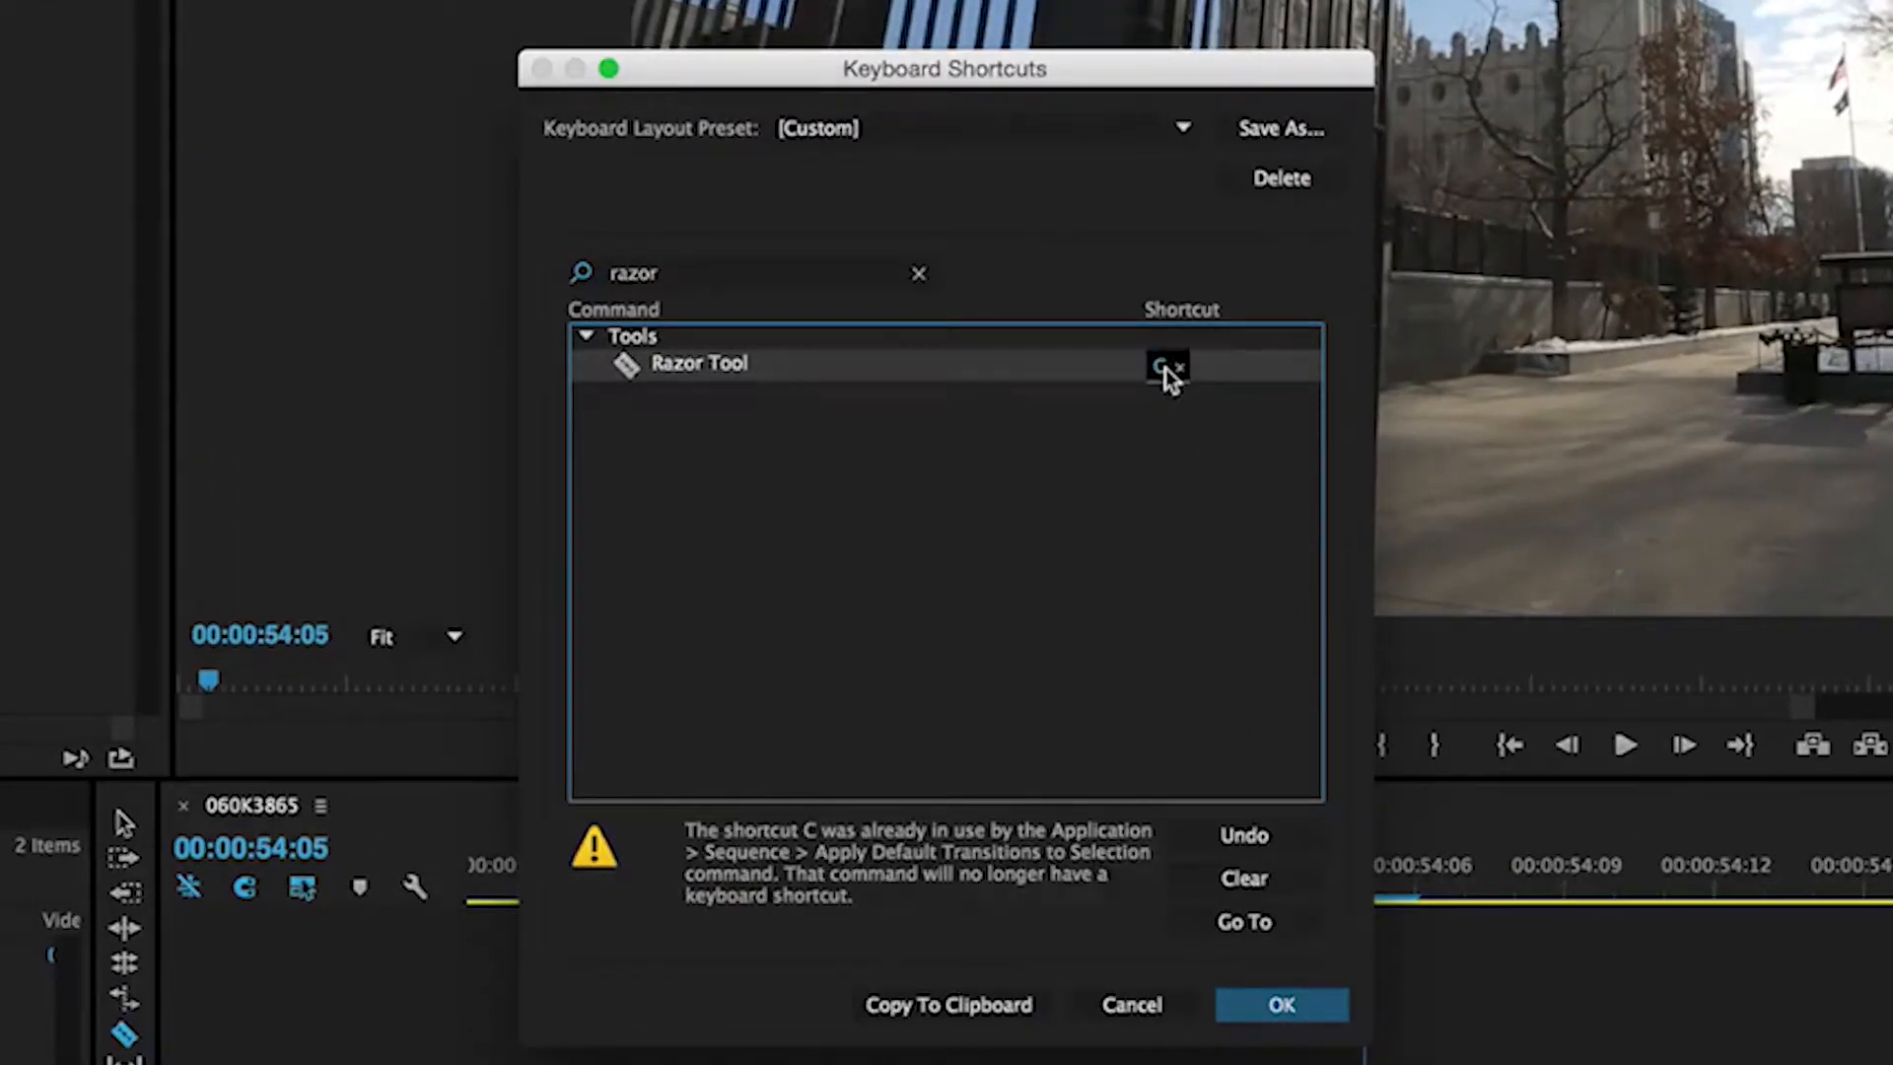
key("b")
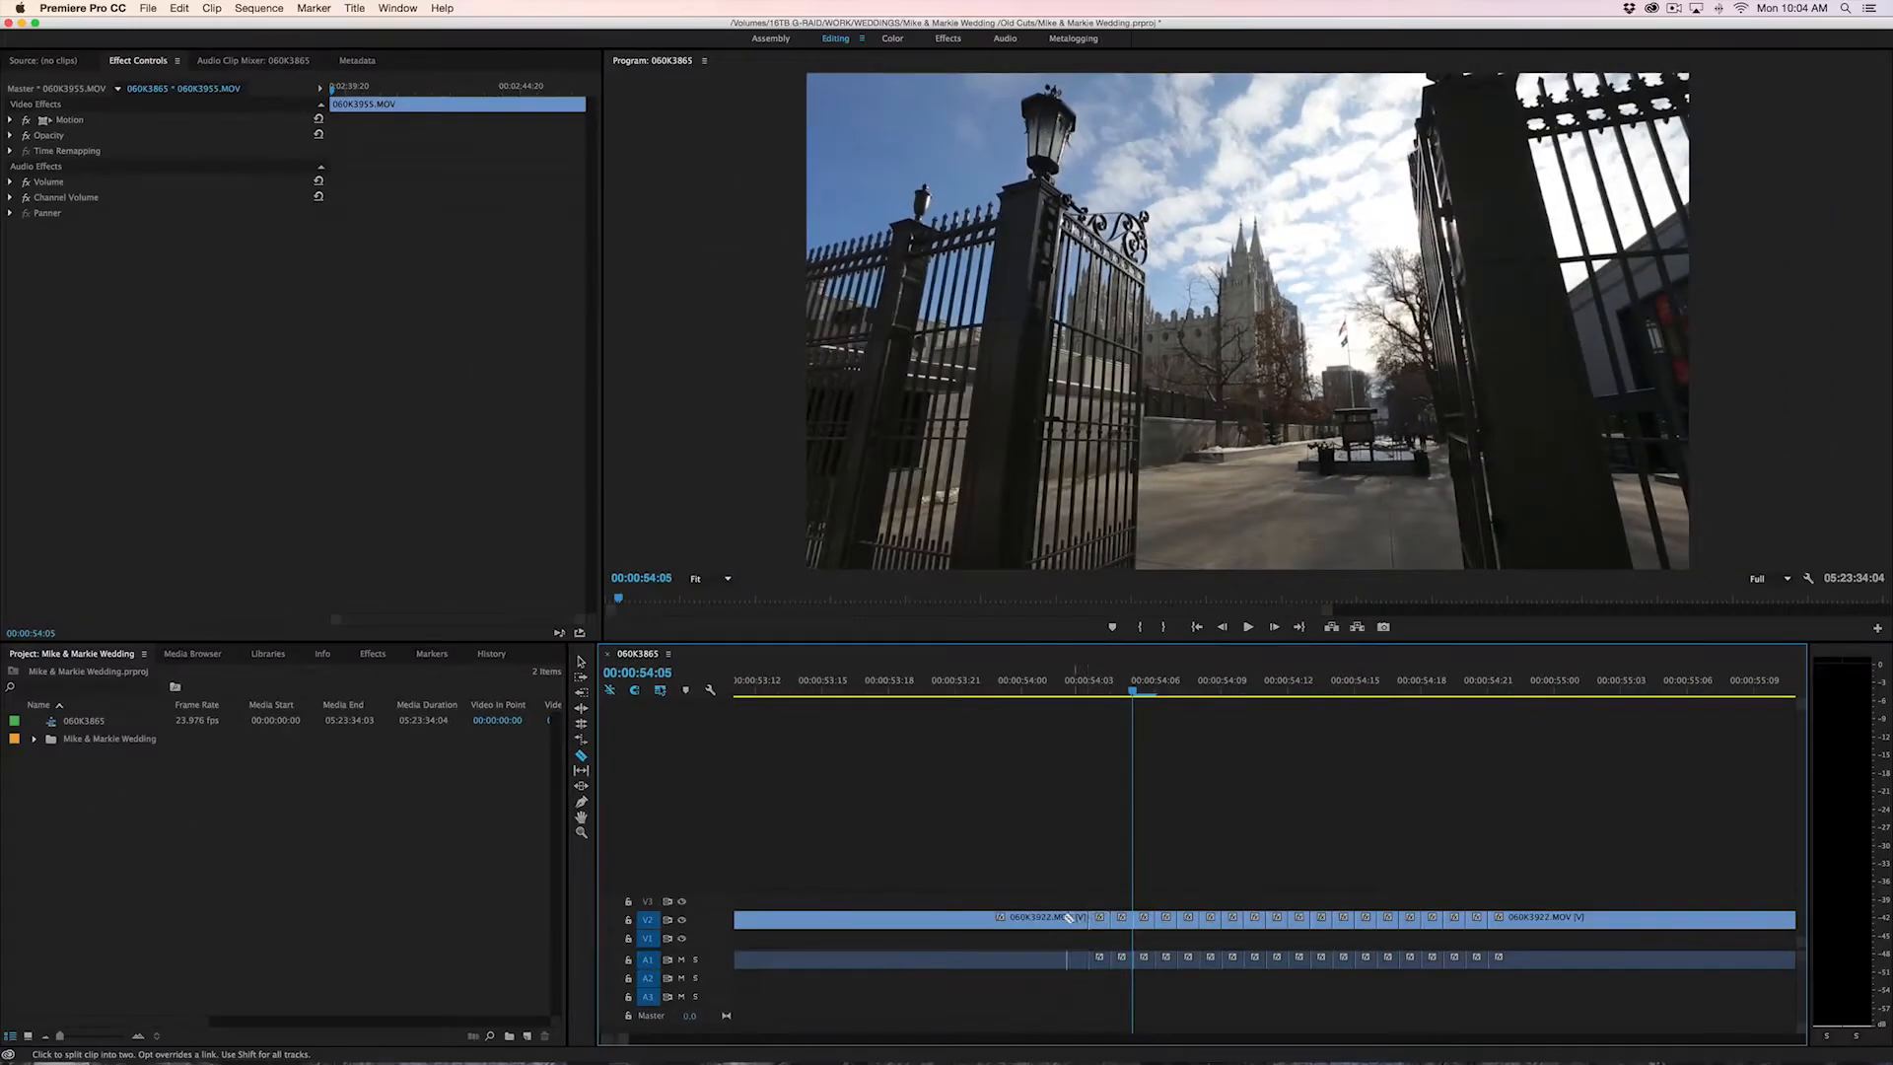
Razor four more one-frame pieces of 060K3922.MOV ahead of the existing cuts, back to about 00:00:53:23
left_click(1066, 917)
left_click(1043, 917)
left_click(1021, 917)
left_click(1000, 918)
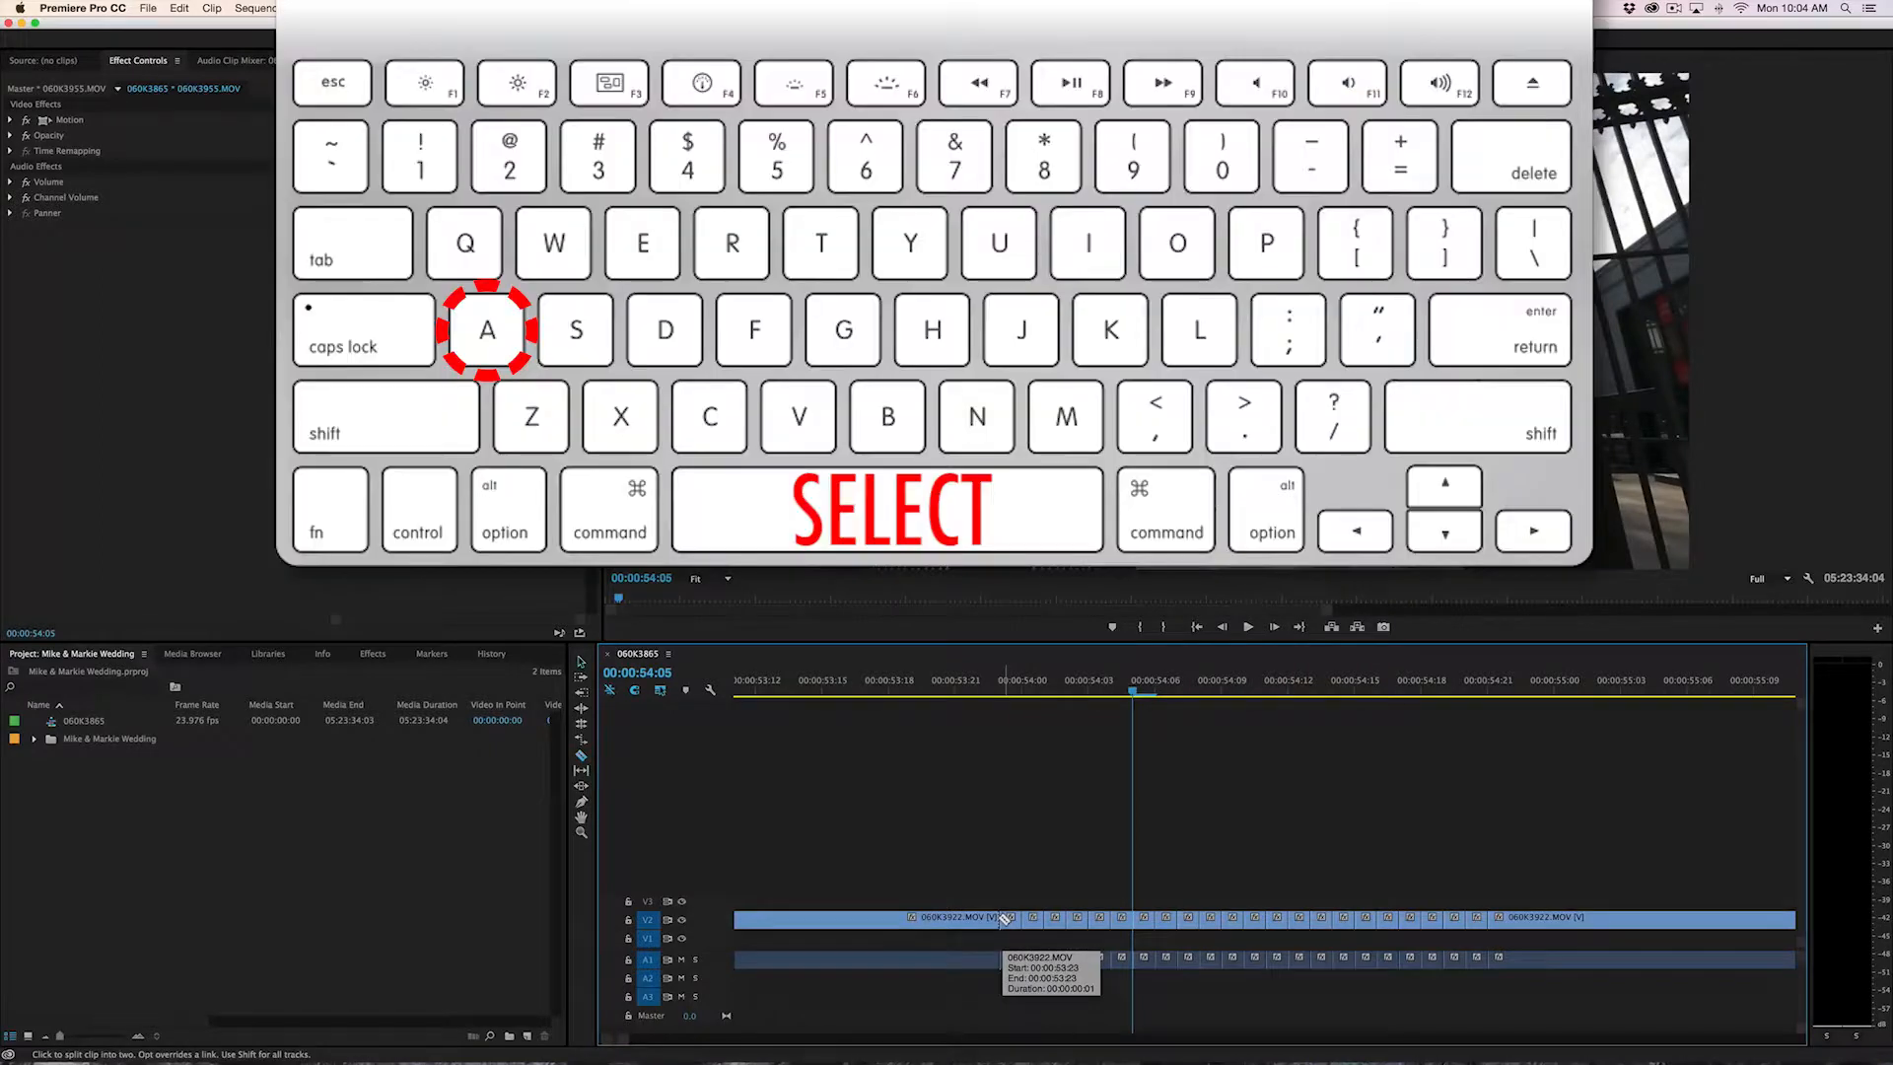
Move the playhead to 00:00:54:11 and select pieces of the cut 060K3922.MOV clip with the Selection tool
key("a")
left_click_drag(1041, 690, 1261, 712)
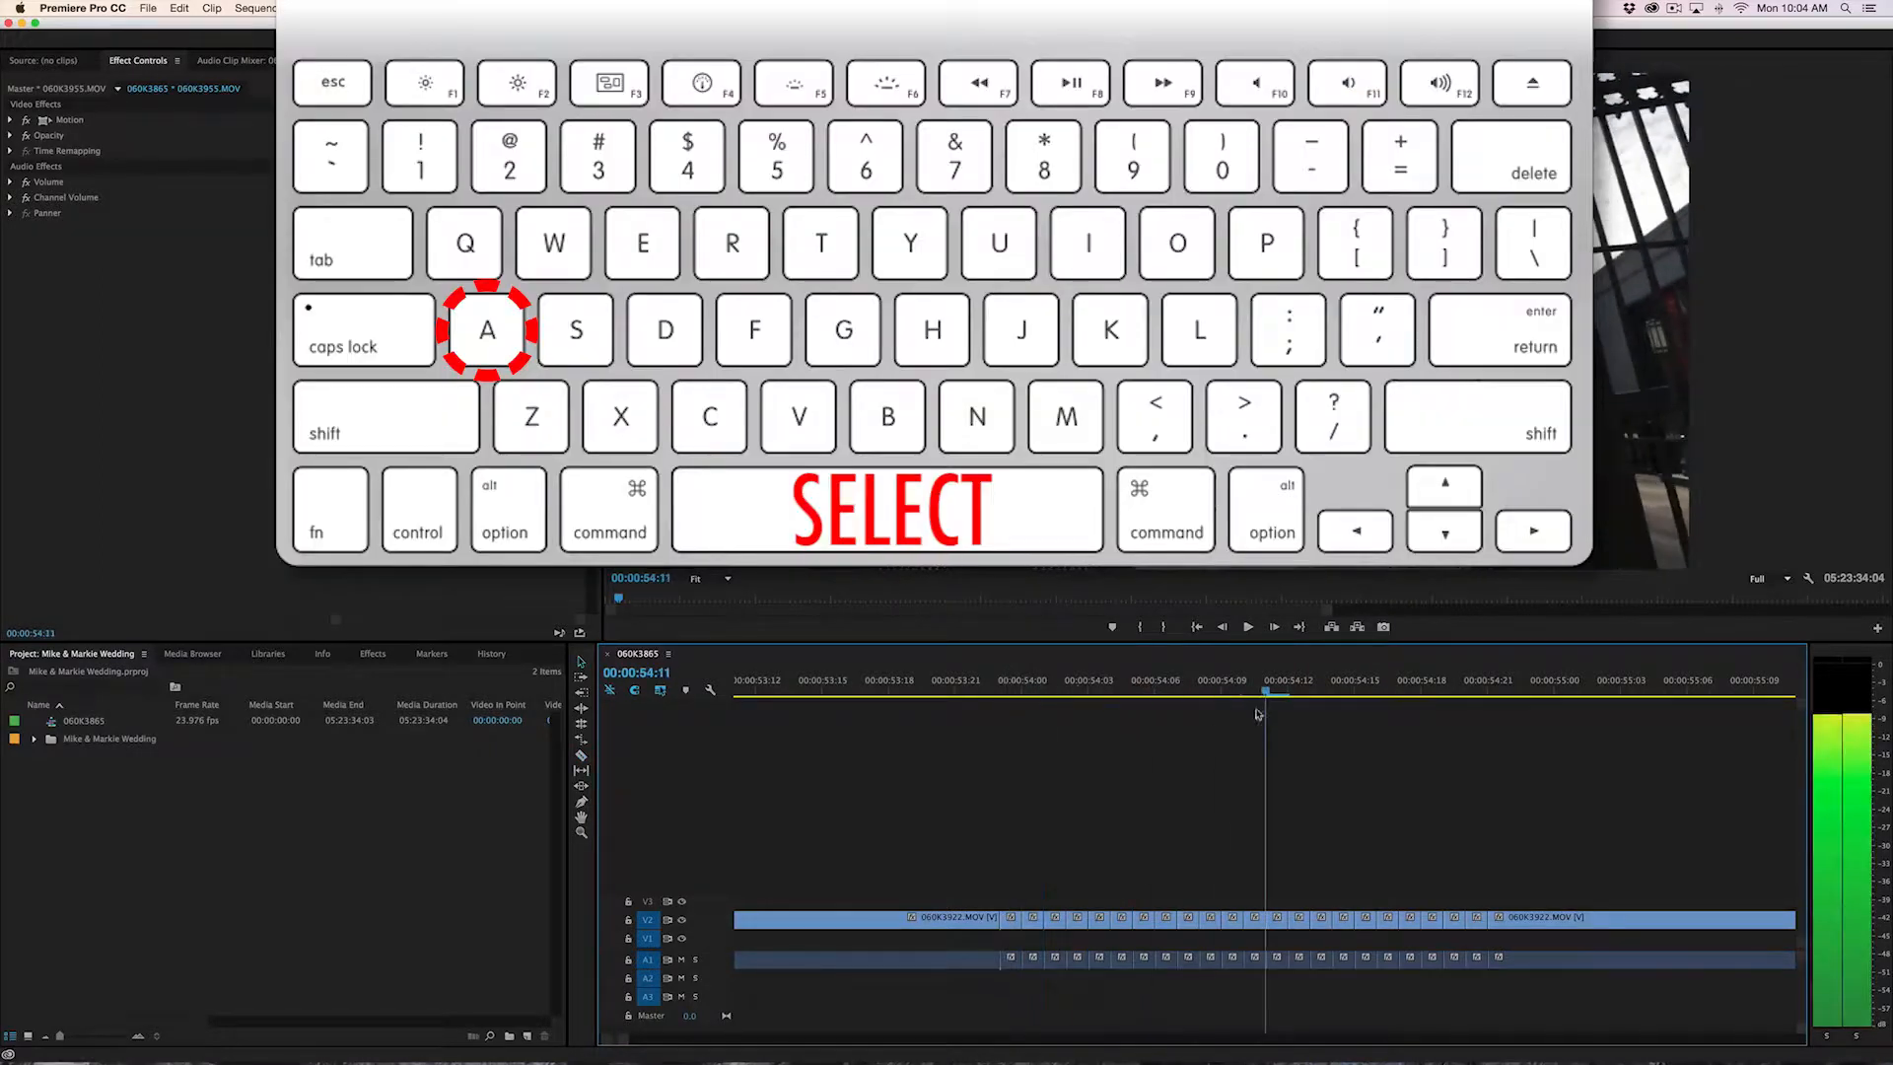
left_click(955, 917)
left_click(1013, 918)
left_click(1031, 917)
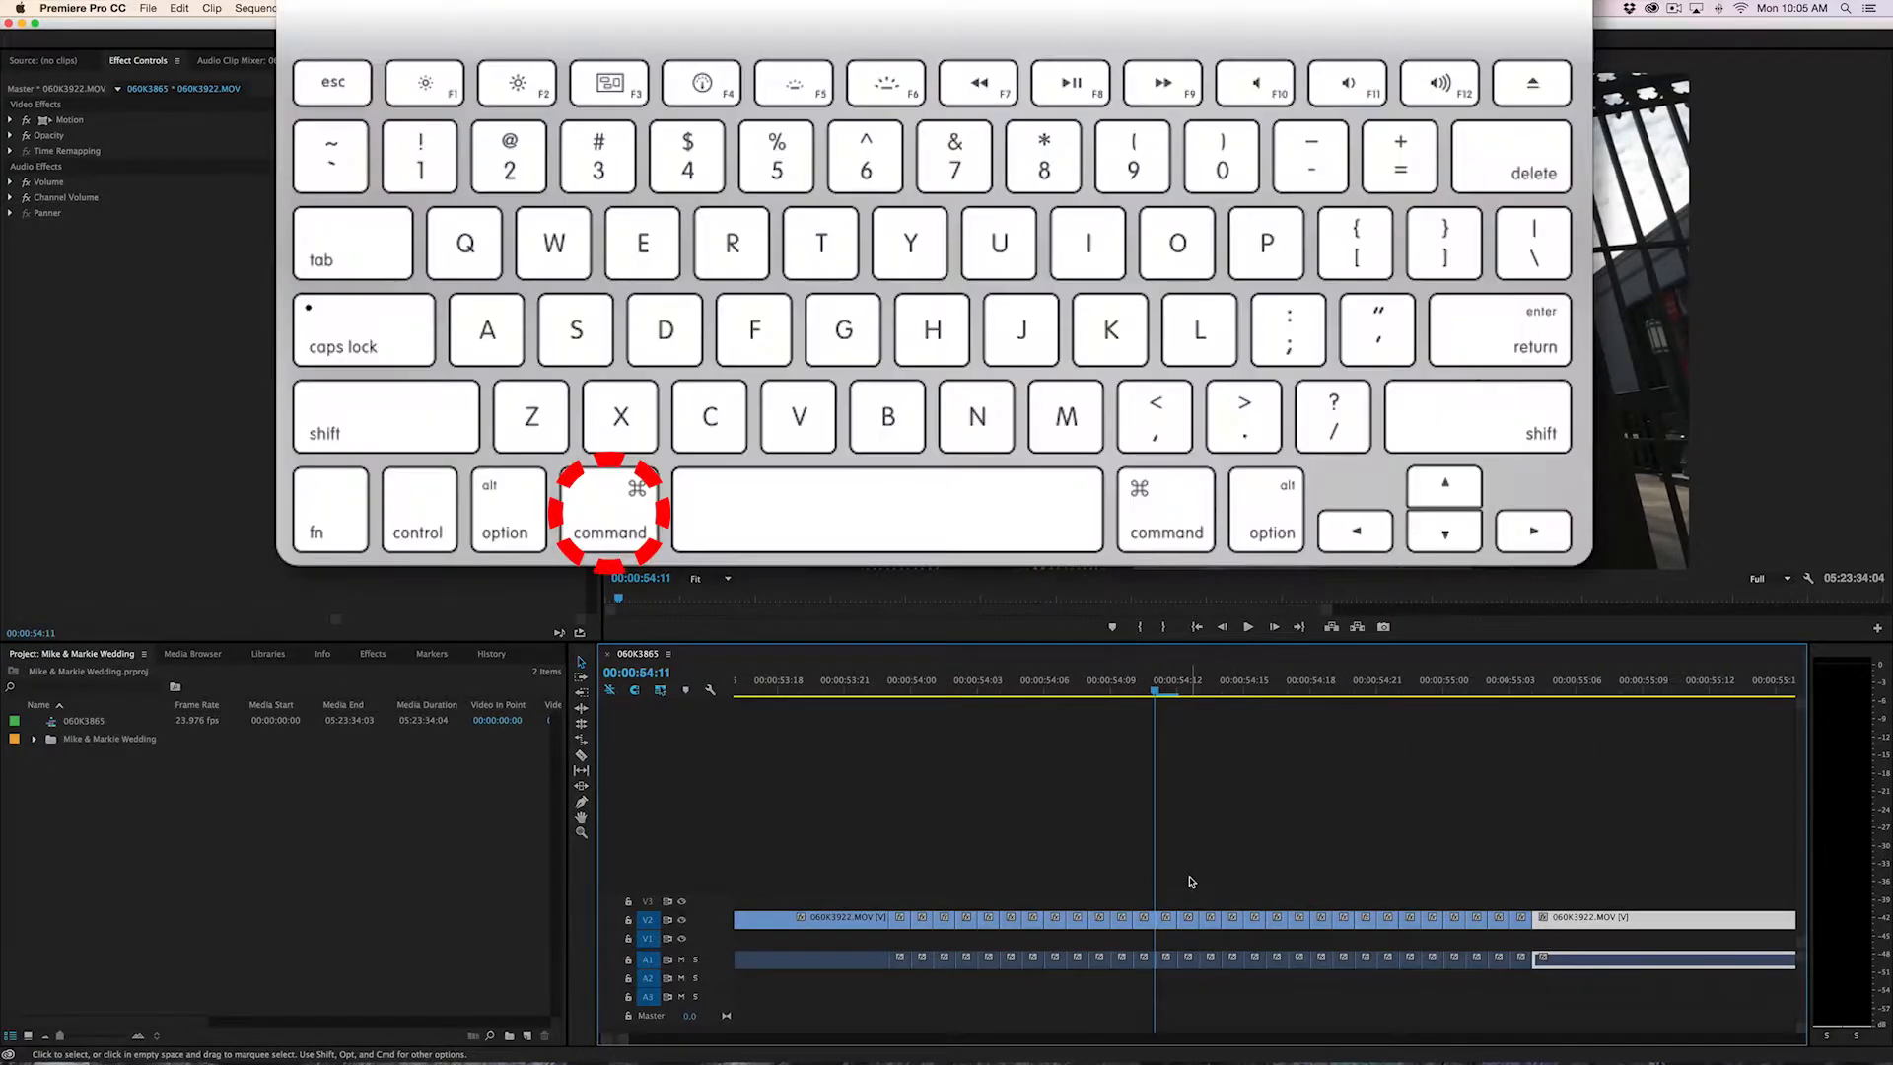
Undo the series of razor cuts in 060K3922.MOV until only a few remain
key("super+z")
key("super+z")
key("super+z")
key("super+z")
key("super+z")
key("super+z")
key("super+z")
key("super+z")
key("super+z")
key("super+z")
key("super+z")
key("super+z")
key("super+z")
key("super+z")
key("super+z")
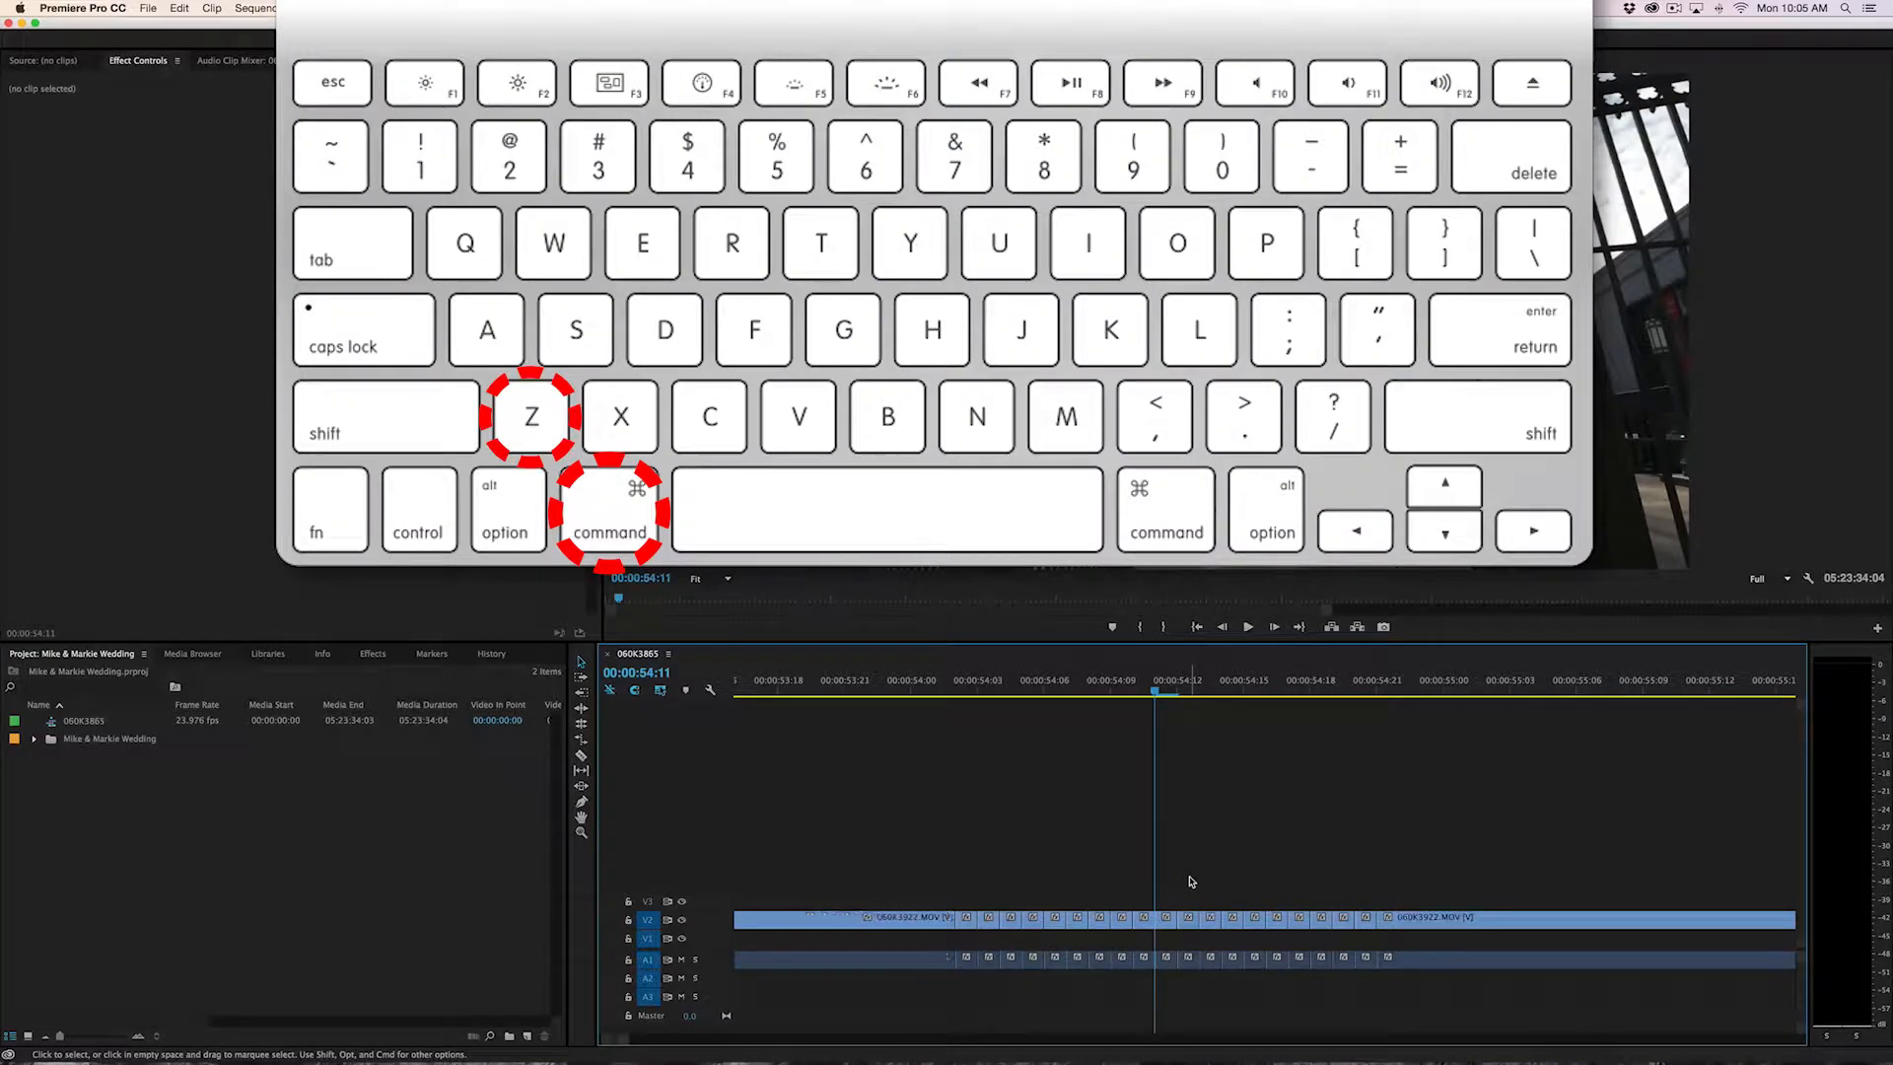
key("super+z")
key("super+z")
key("super+z")
key("super+z")
key("super+z")
key("super+z")
key("super+z")
key("super+z")
key("super+z")
key("super+z")
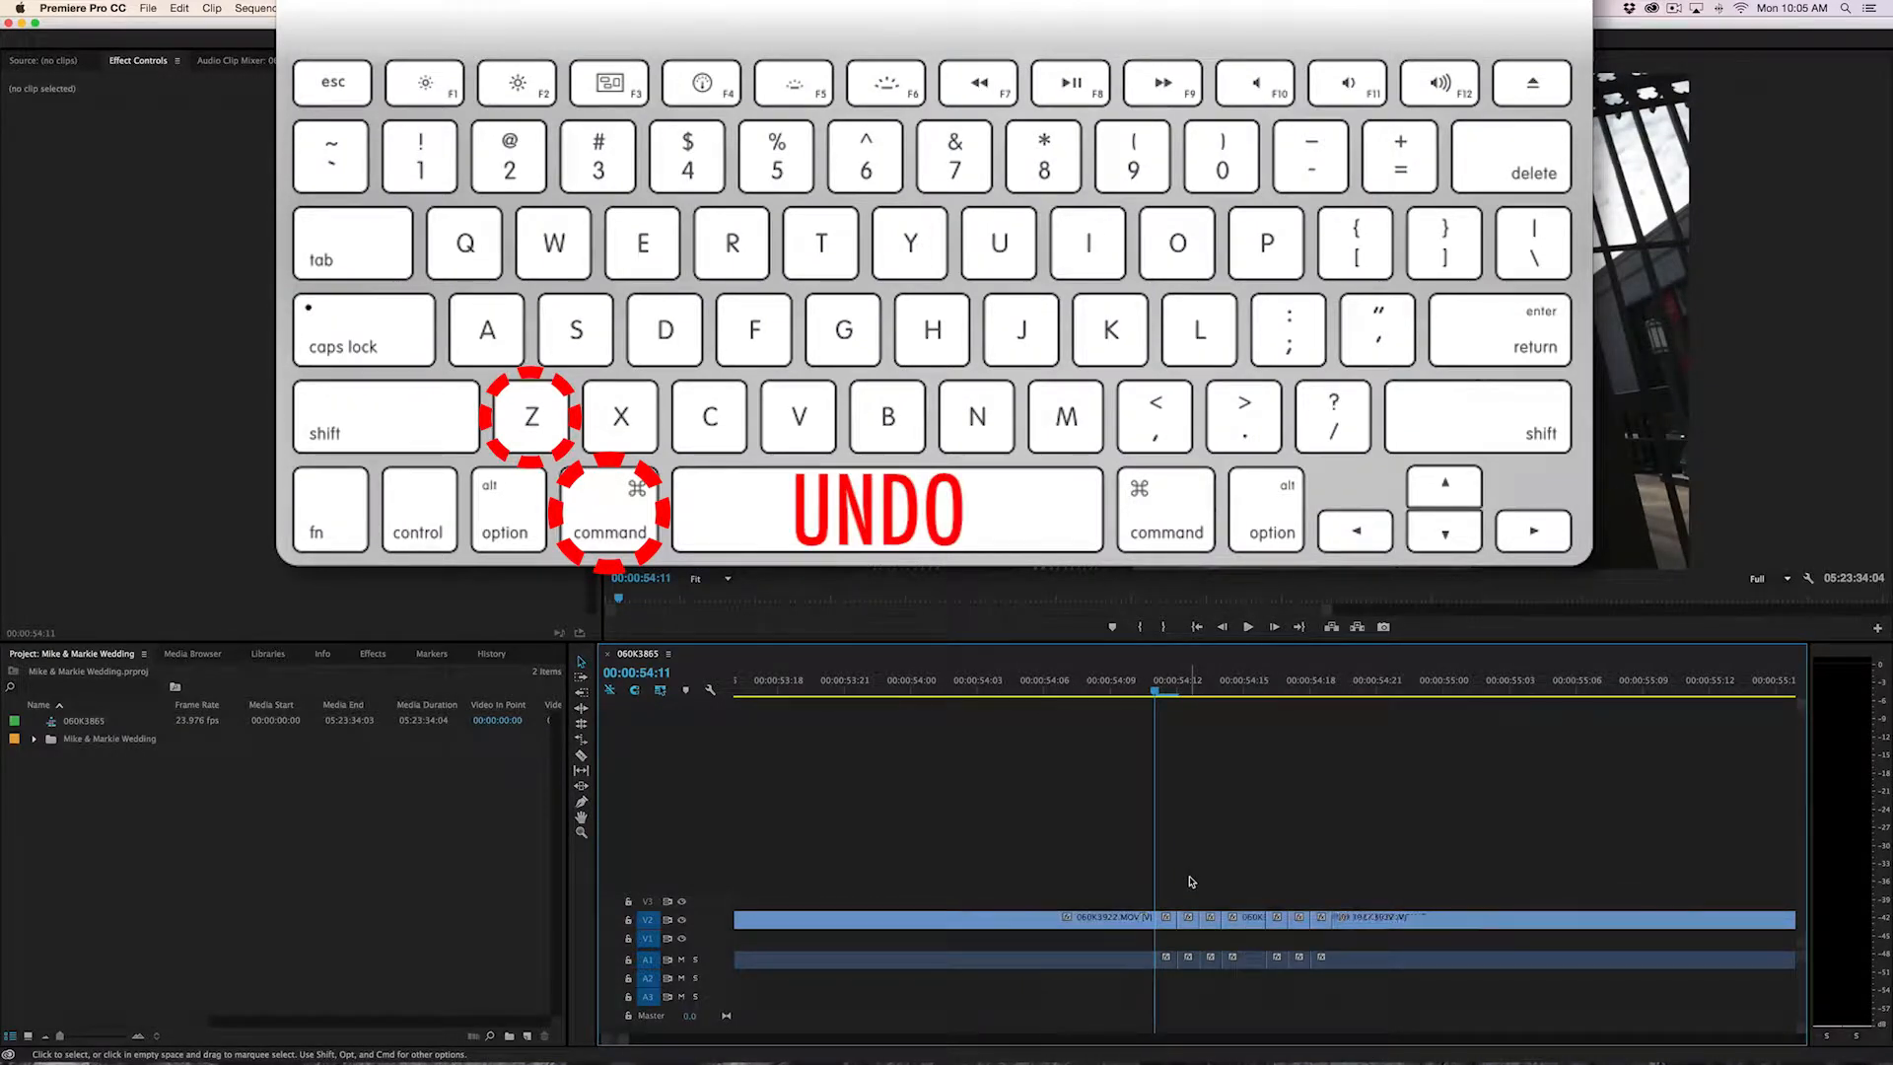
key("super+z")
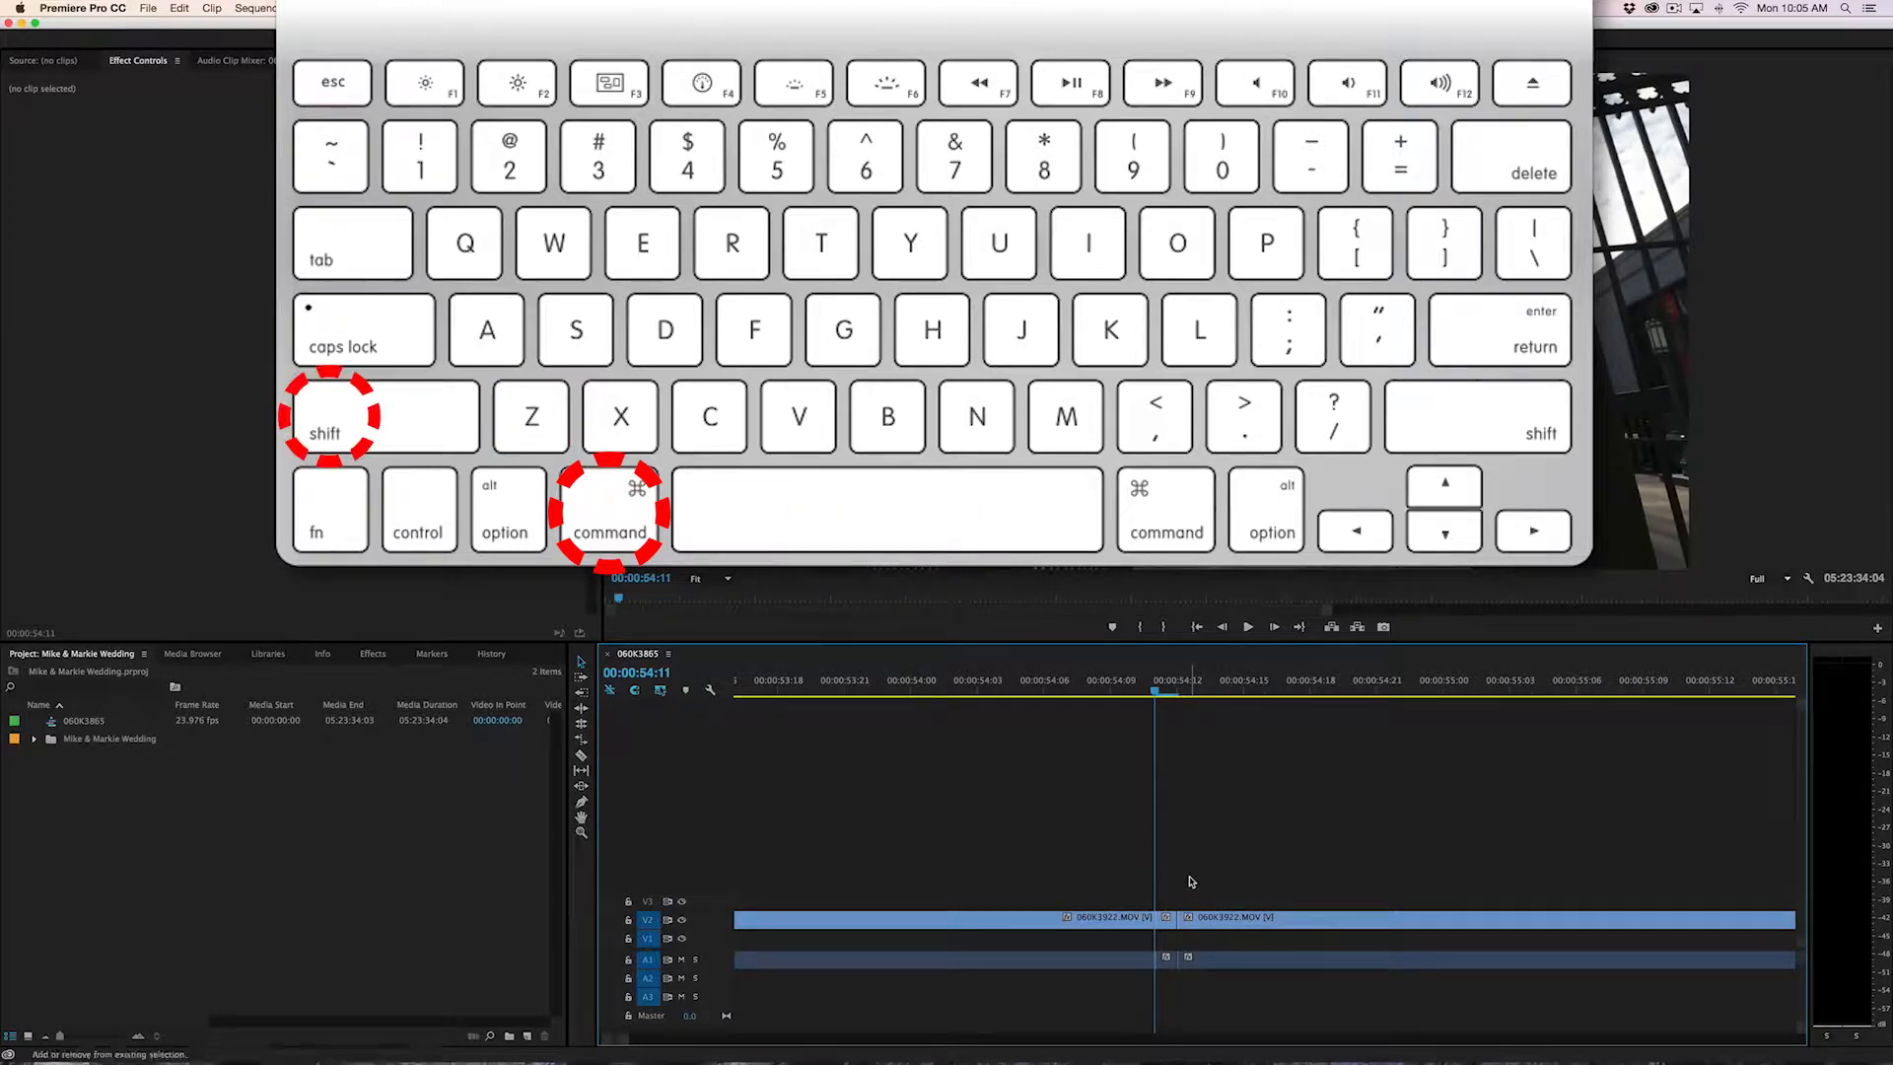
Redo the undone razor cuts in 060K3922.MOV
key("super+shift+z")
key("super+shift+z")
key("super+shift+z")
key("super+shift+z")
key("super+shift+z")
key("super+shift+z")
key("super+shift+z")
key("super+shift+z")
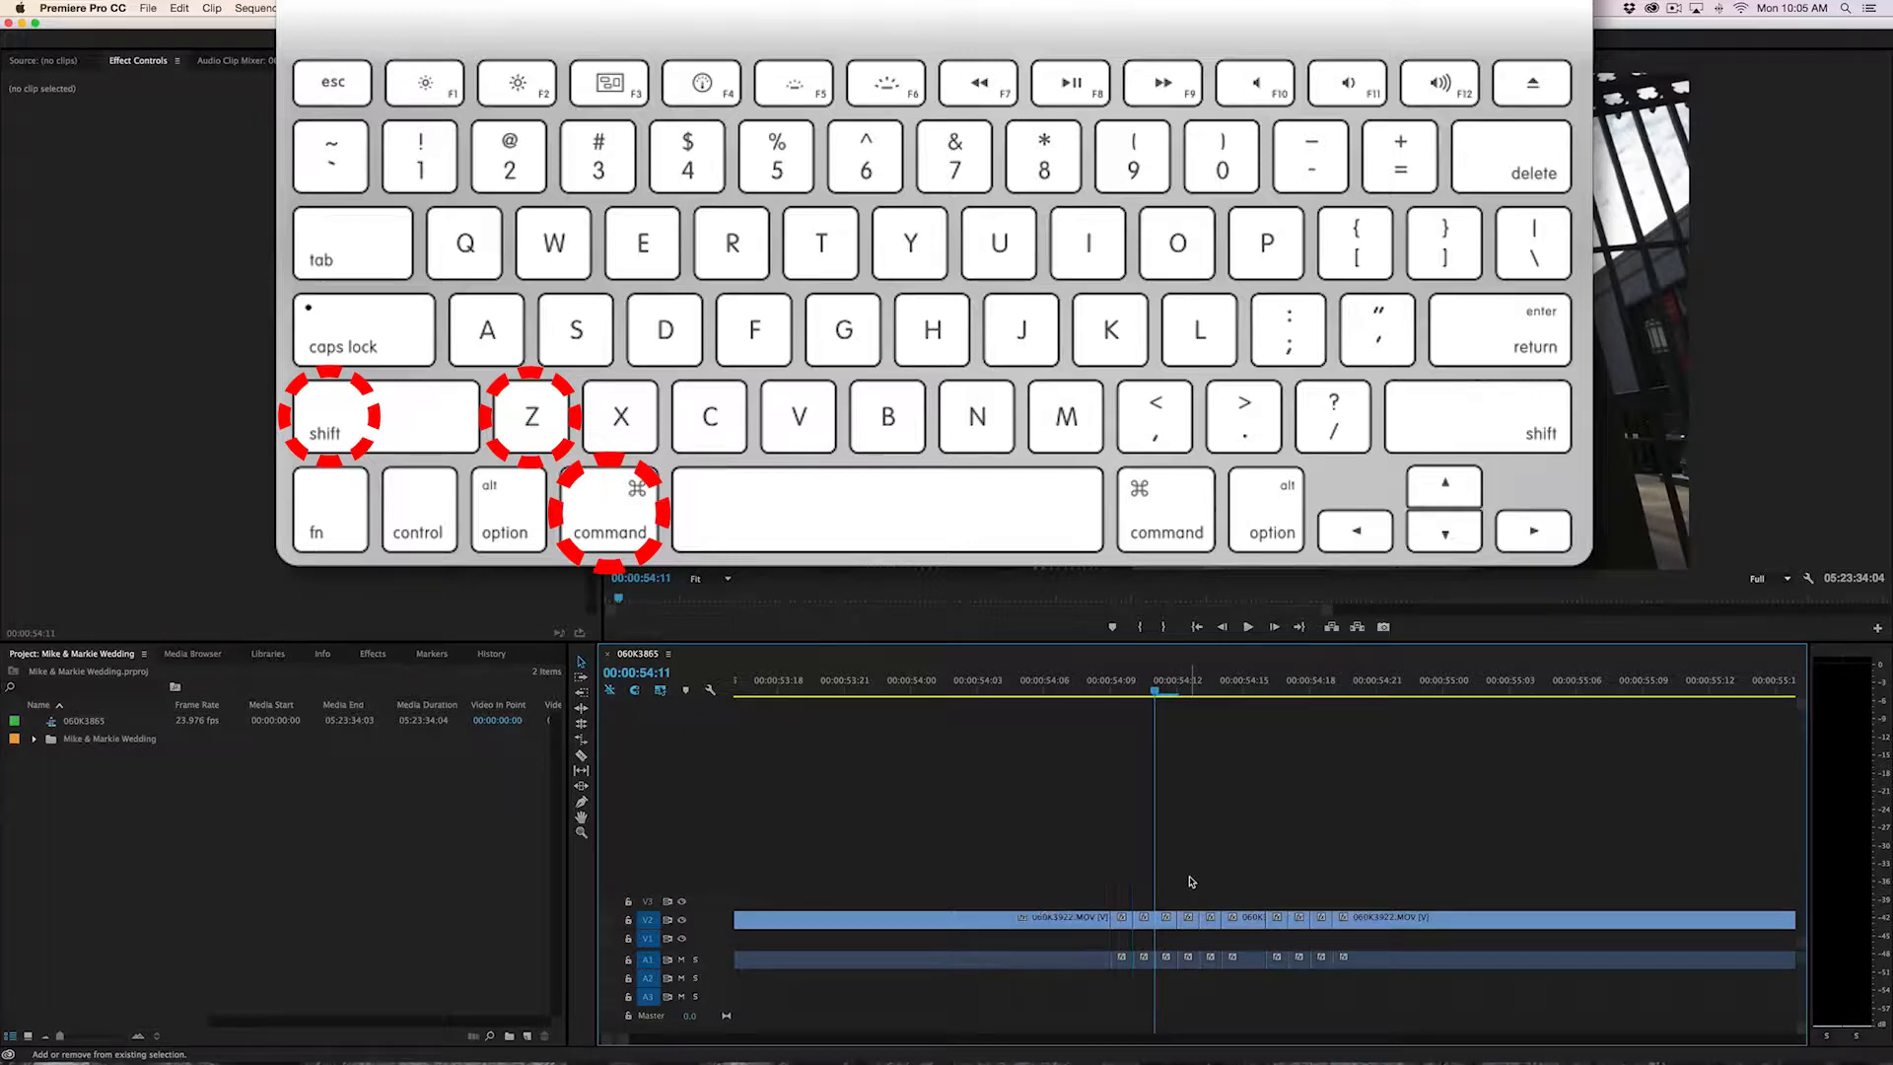
key("super+shift+z")
key("super+shift+z")
key("super+shift+z")
key("super+shift+z")
key("super+shift+z")
key("super+shift+z")
key("super+shift+z")
key("super+shift+z")
key("super+shift+z")
key("super+shift+z")
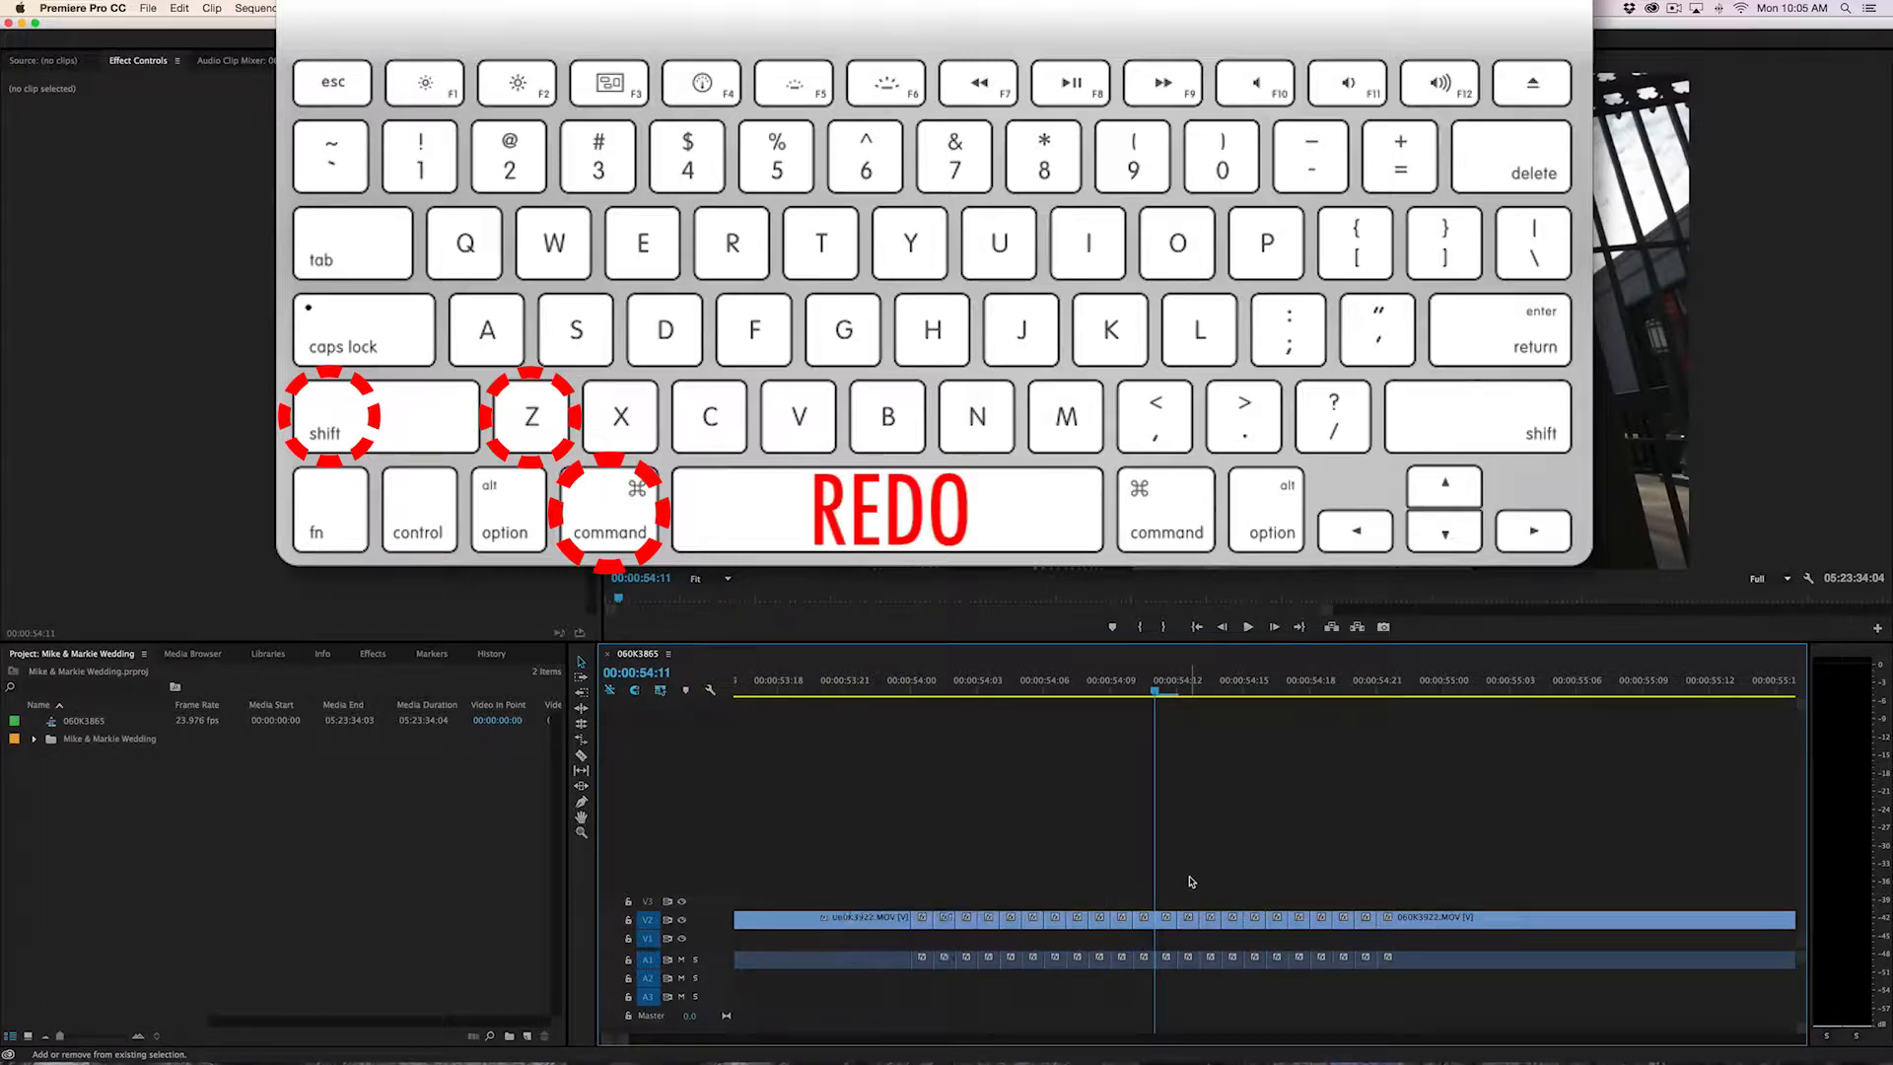
key("super+shift+z")
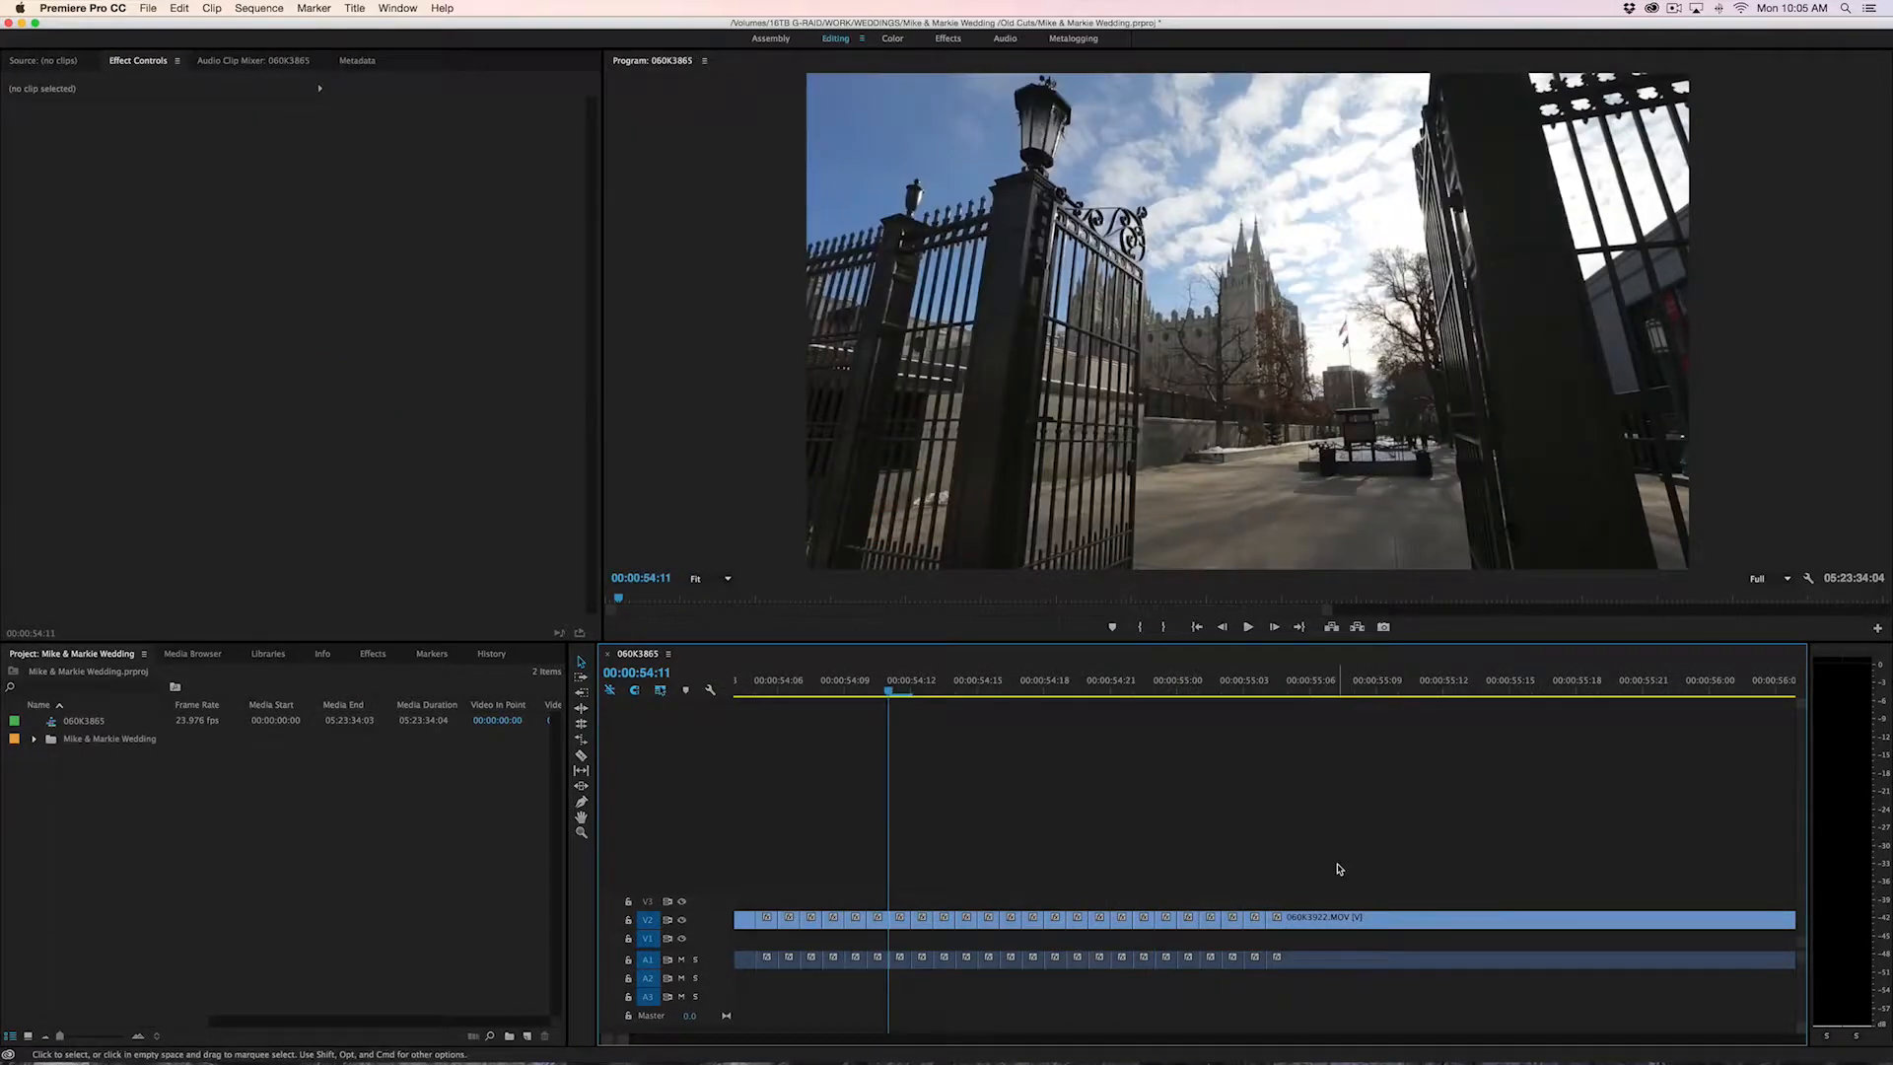
Copy the long piece of 060K3922.MOV that follows the short cuts
key("minus")
key("minus")
key("minus")
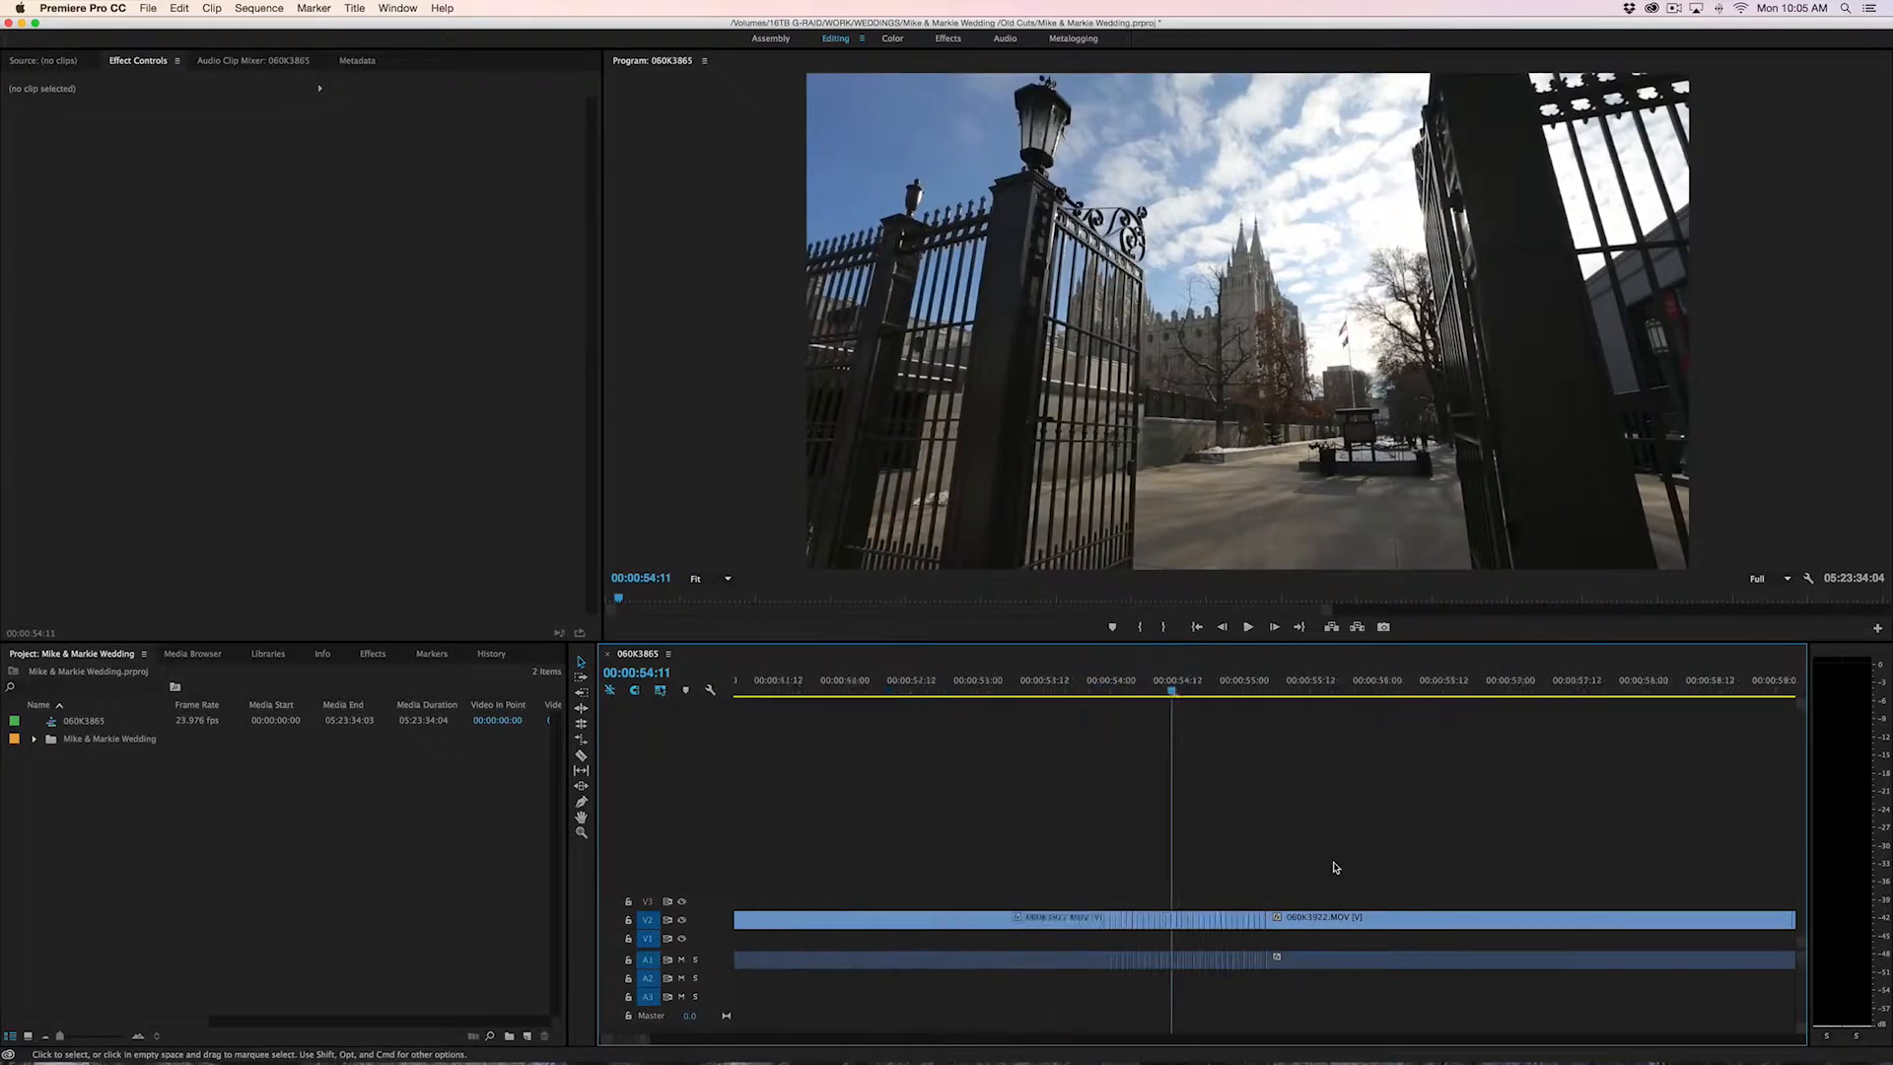
left_click(1337, 917)
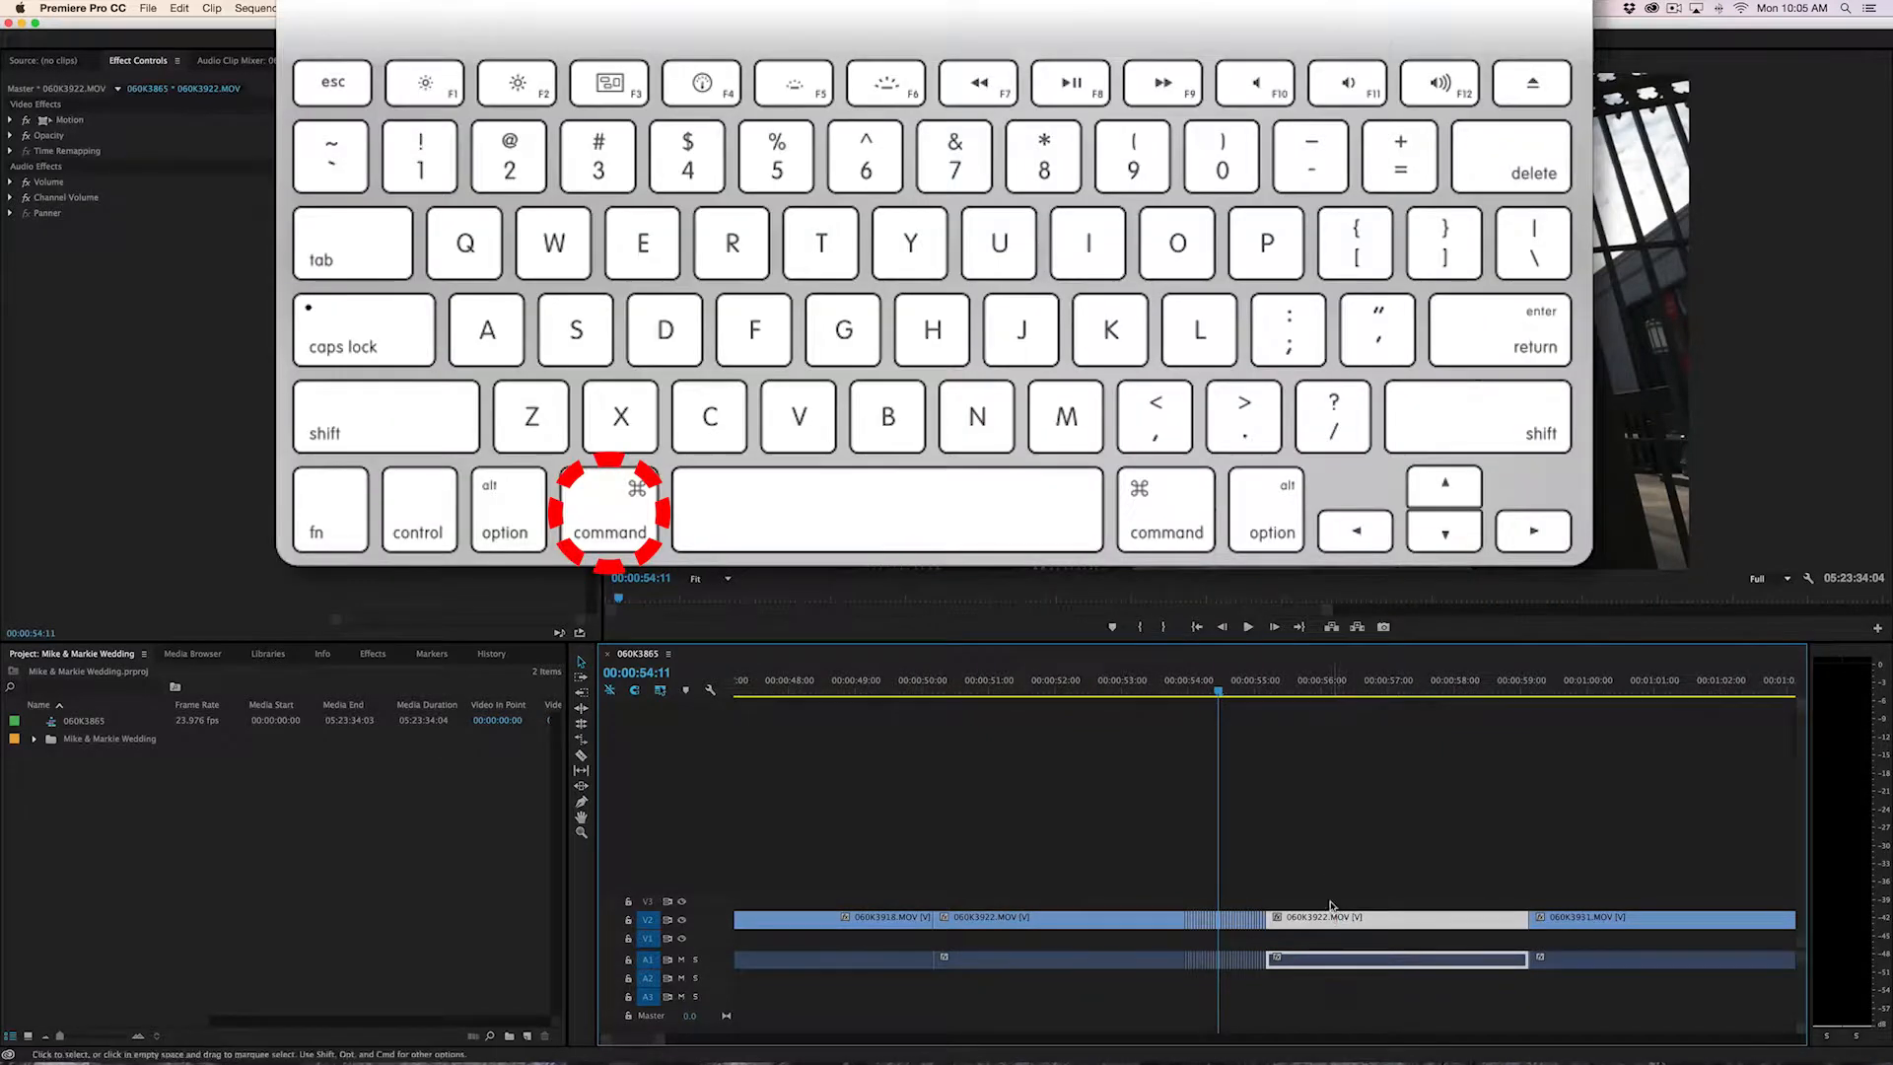
key("super+c")
Paste the copied clip onto track V1 beneath clip 060K3931.MOV
scroll(1023, 687, "down", 3)
left_click(1039, 688)
left_click(1069, 983)
left_click(1093, 925)
left_click(1207, 692)
key("super+v")
left_click_drag(1291, 946, 1287, 898)
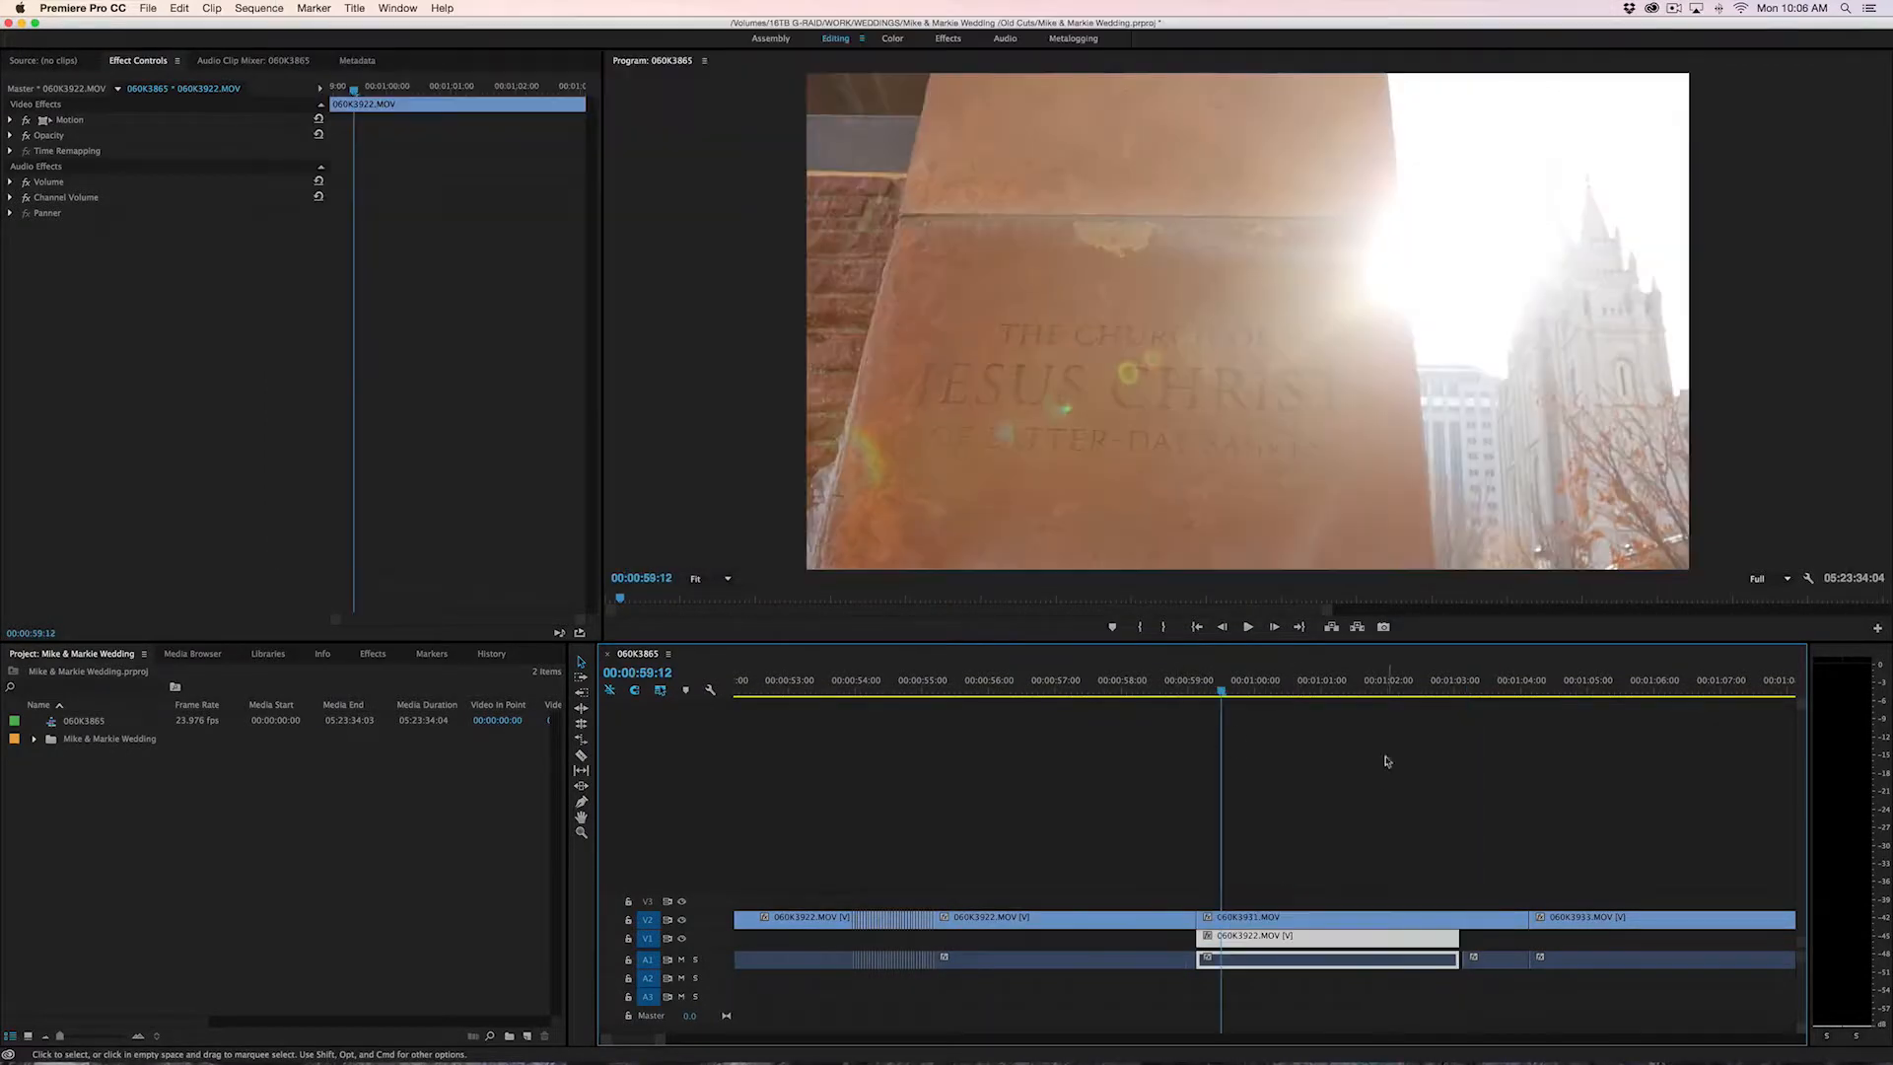
Move the playhead back to 00:00:59:09, select the pasted clip on V1, and turn off targeting for track V1
key("Left")
key("Left")
key("Left")
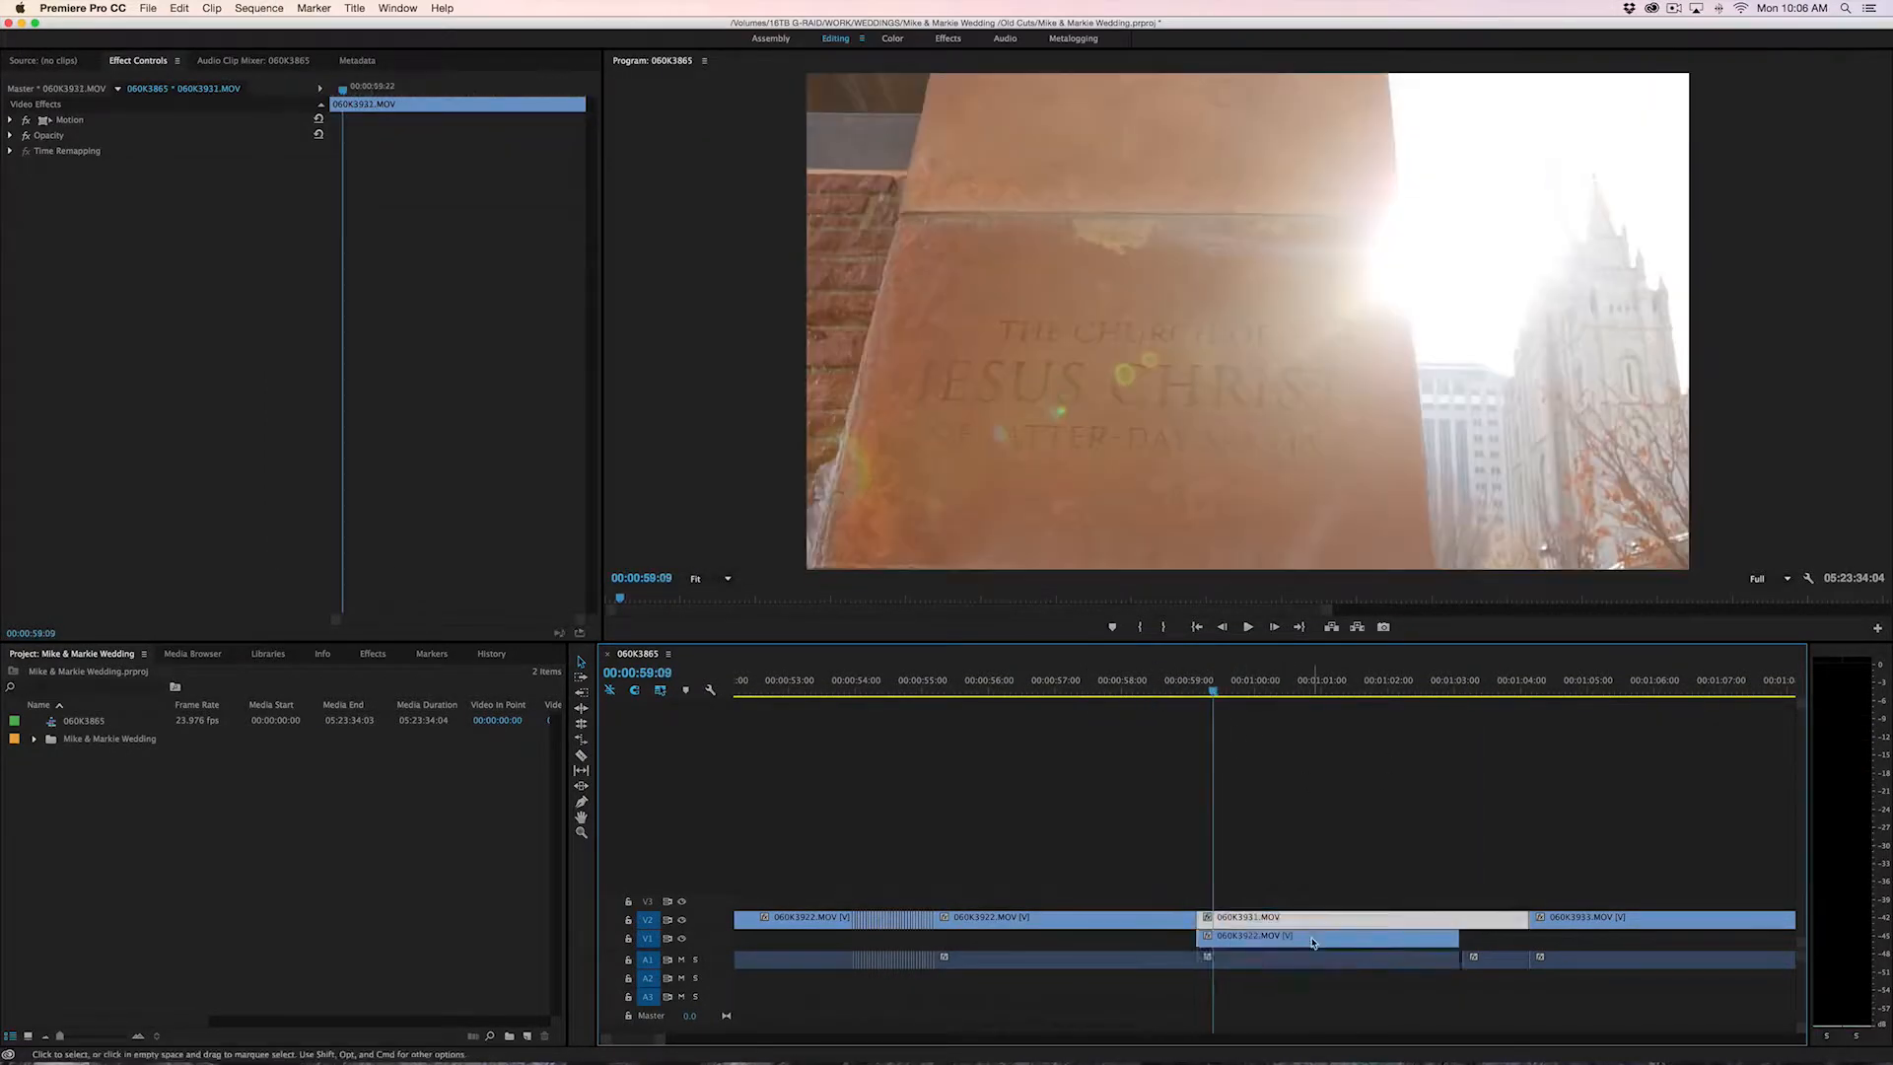
left_click(1274, 927)
left_click(1274, 946)
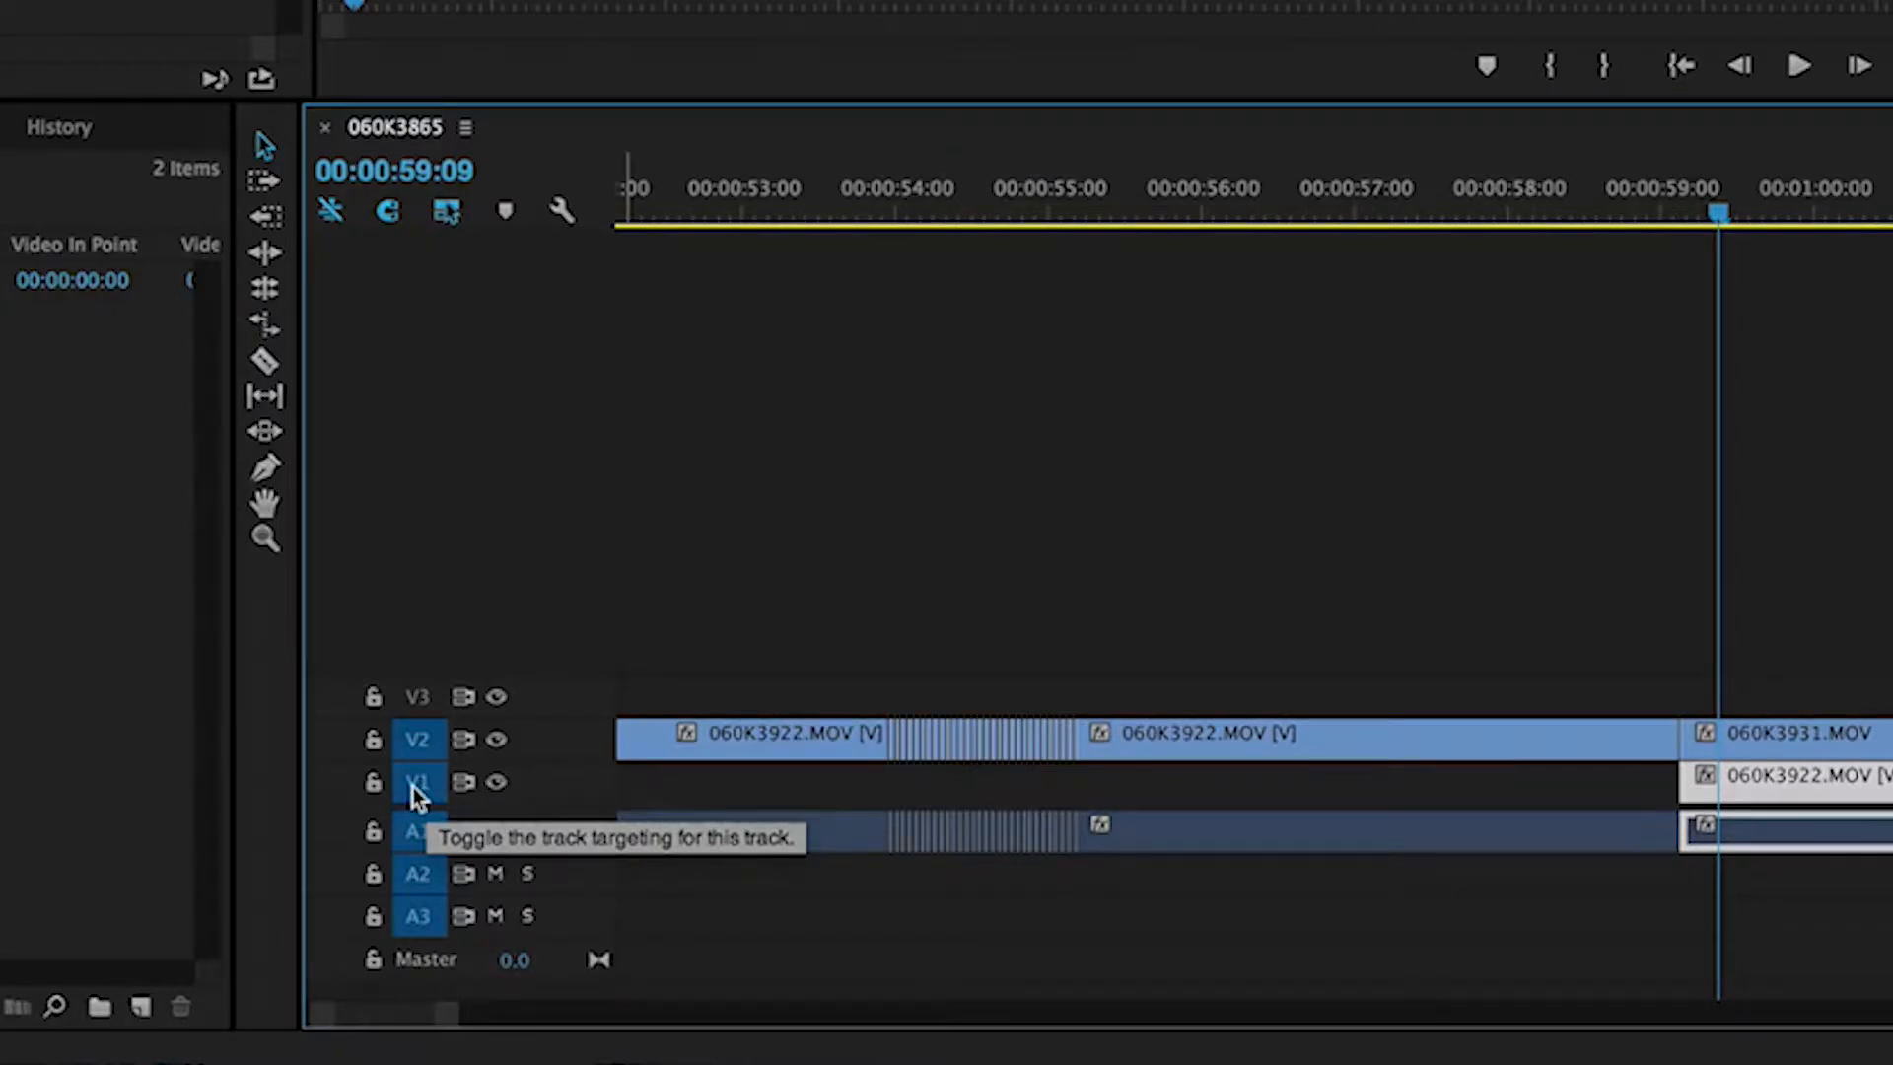
left_click(412, 787)
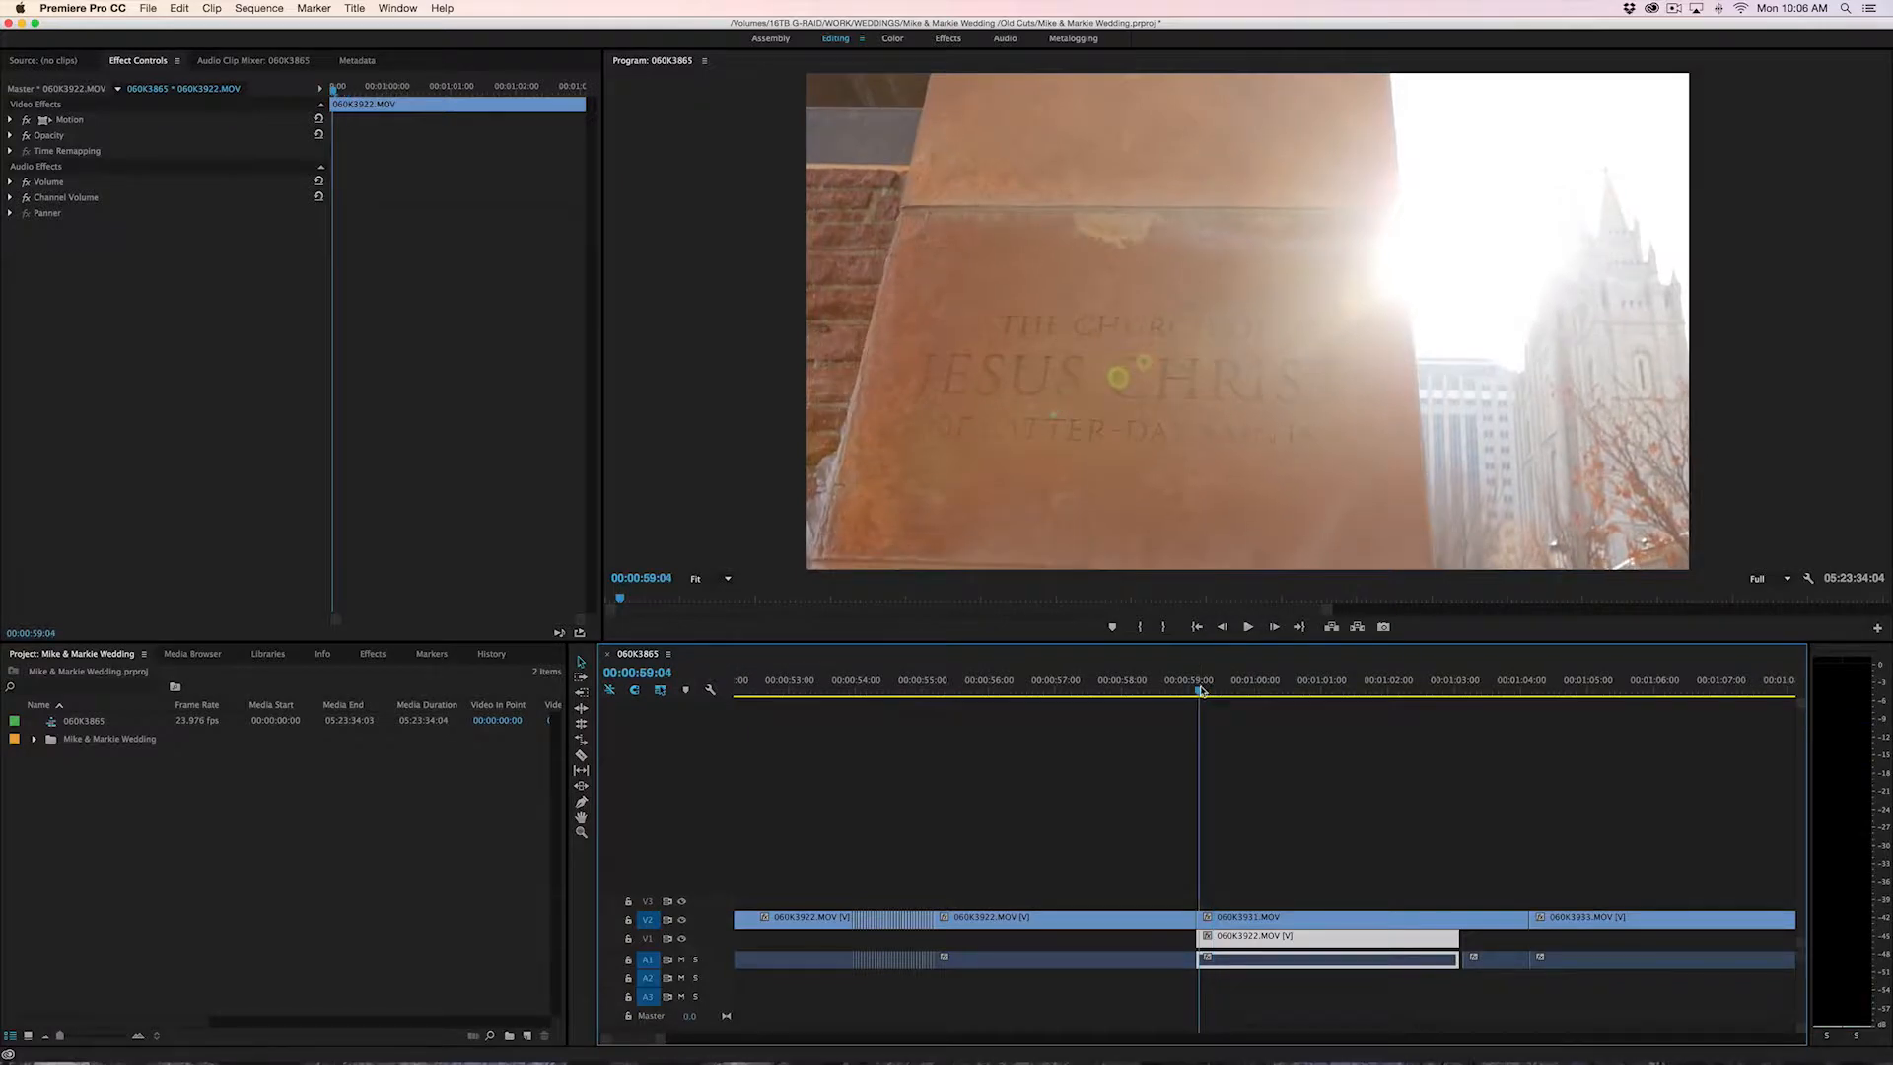
Try pasting the copied clip onto track V2 at 00:00:59:04 and undo it
key("super+v")
left_click(1278, 917)
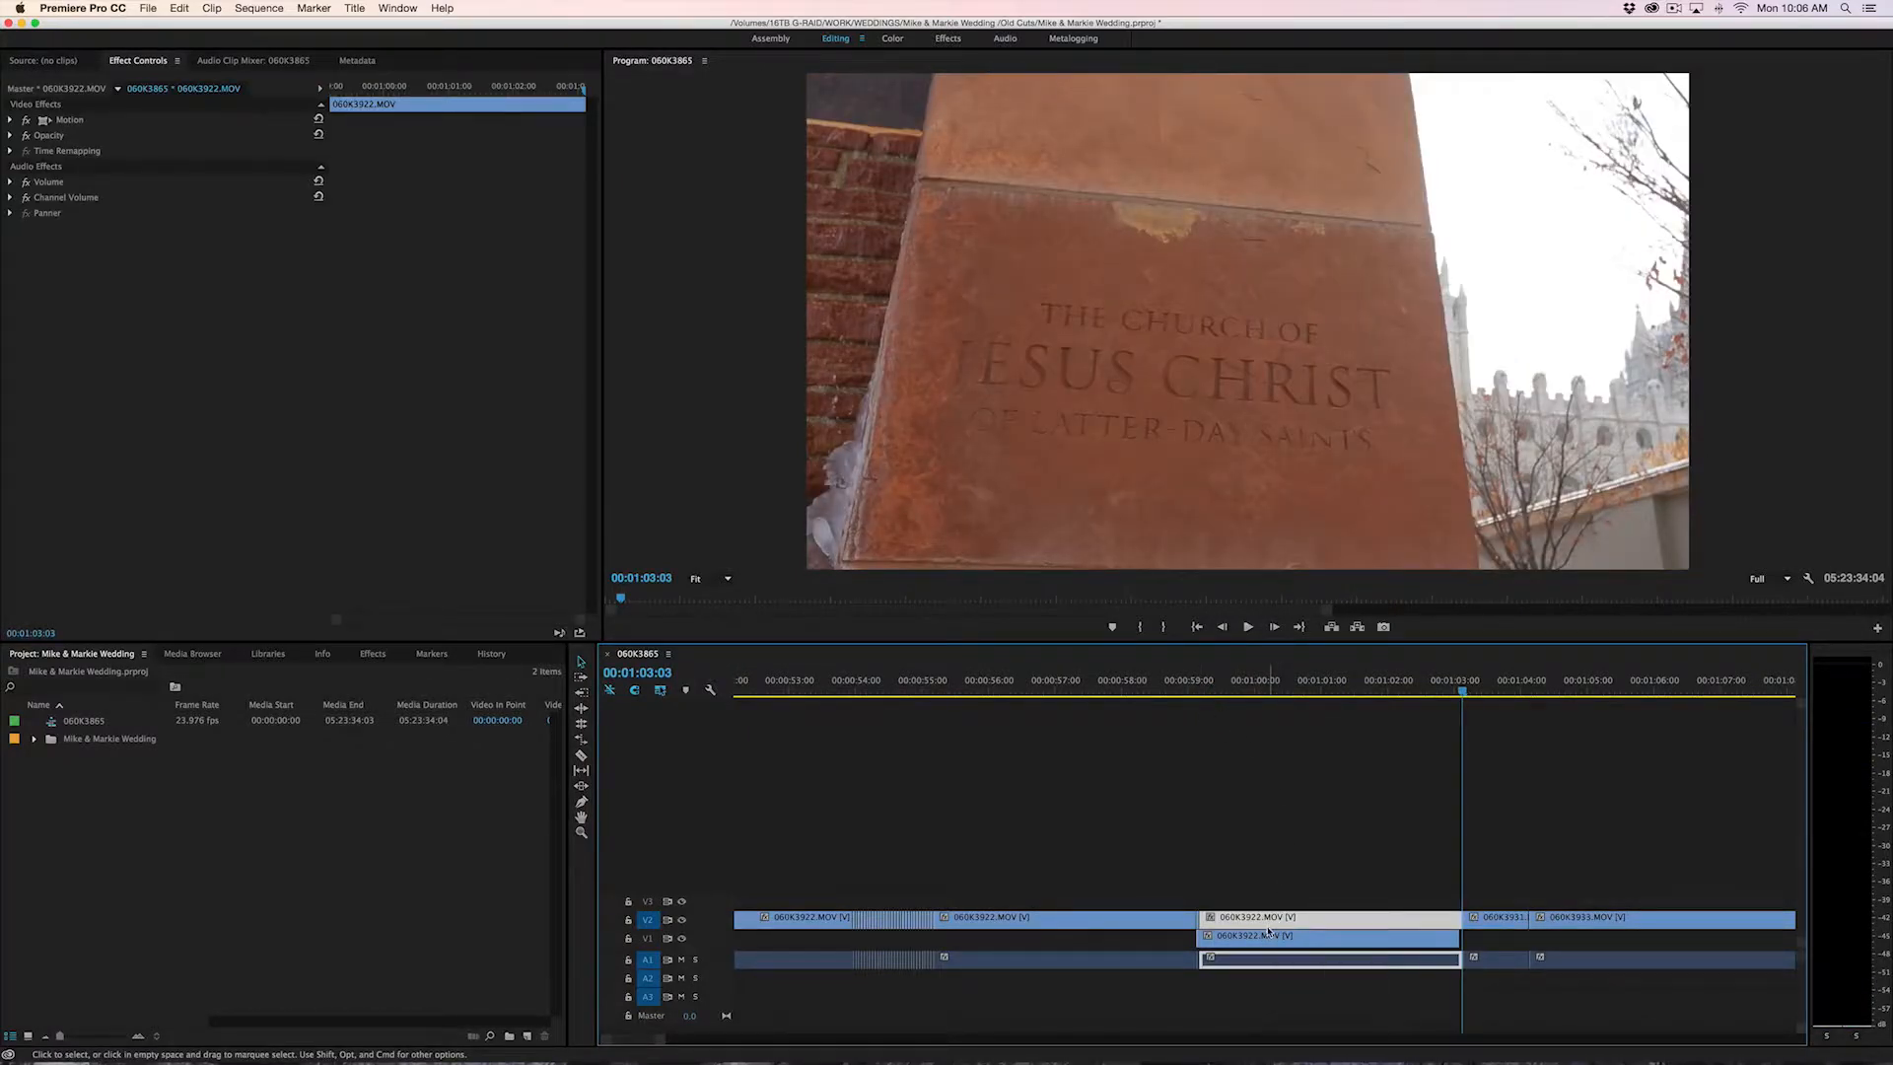
key("super+z")
Target track V3 instead of V2 and paste the copied clip onto V3 at 00:00:59:04
left_click(647, 920)
left_click(648, 903)
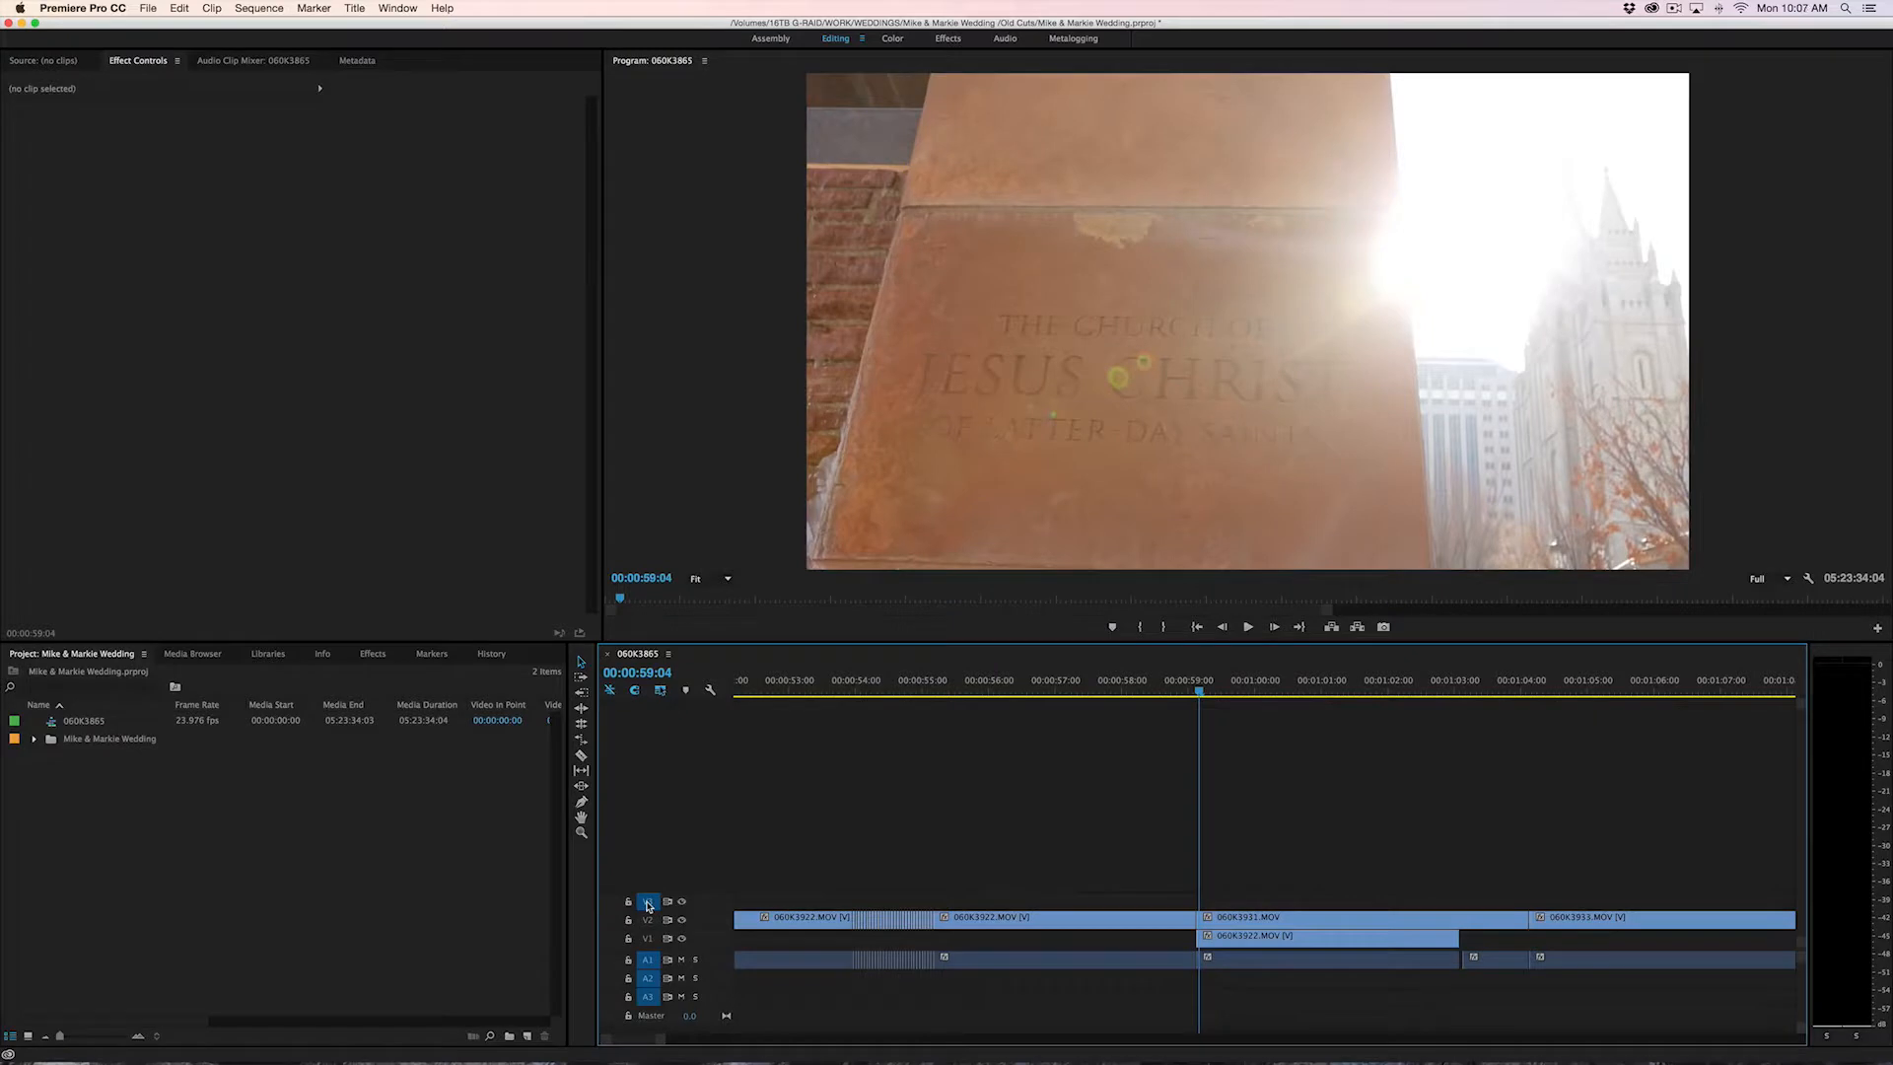
key("super+v")
left_click(1343, 907)
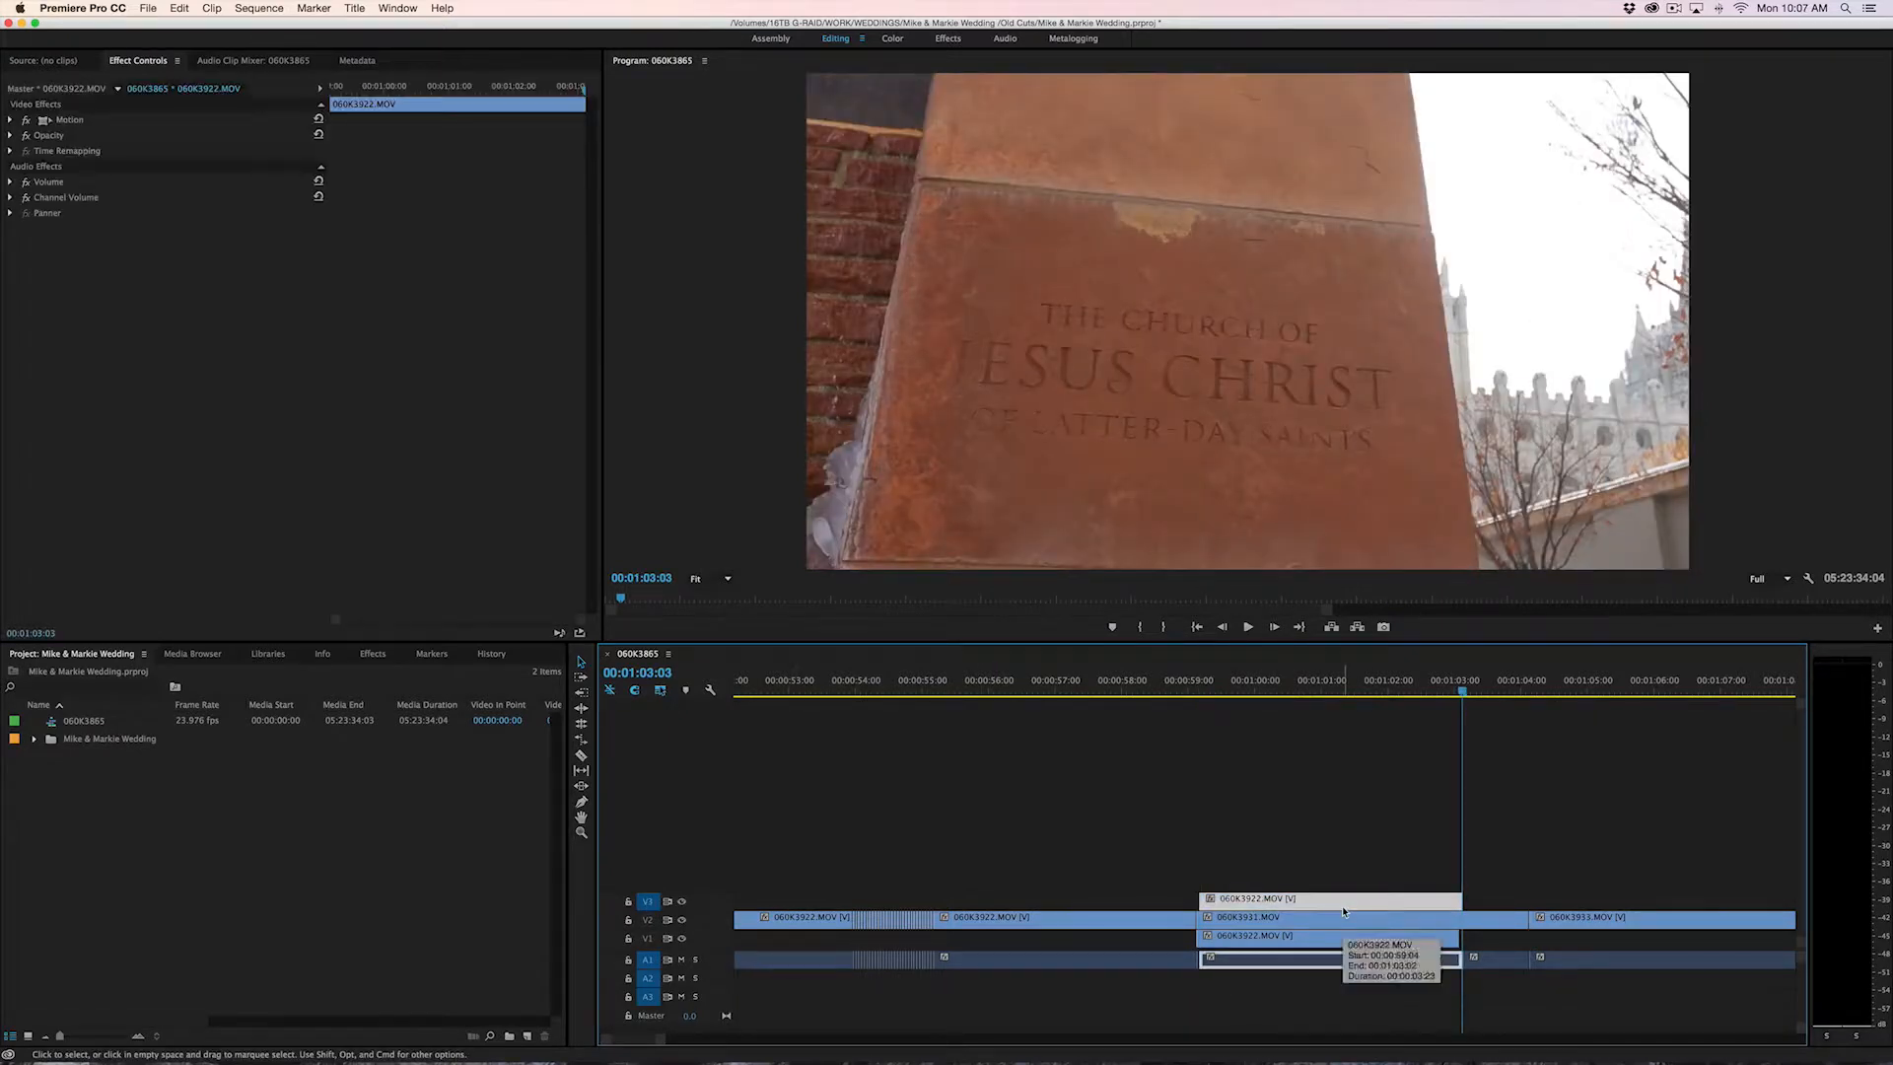
Toggle the targeting of tracks V2 and V3, and select the long 060K3922.MOV clip on V2 before the stacked clips
left_click(648, 919, "super")
left_click(647, 903)
left_click(648, 918)
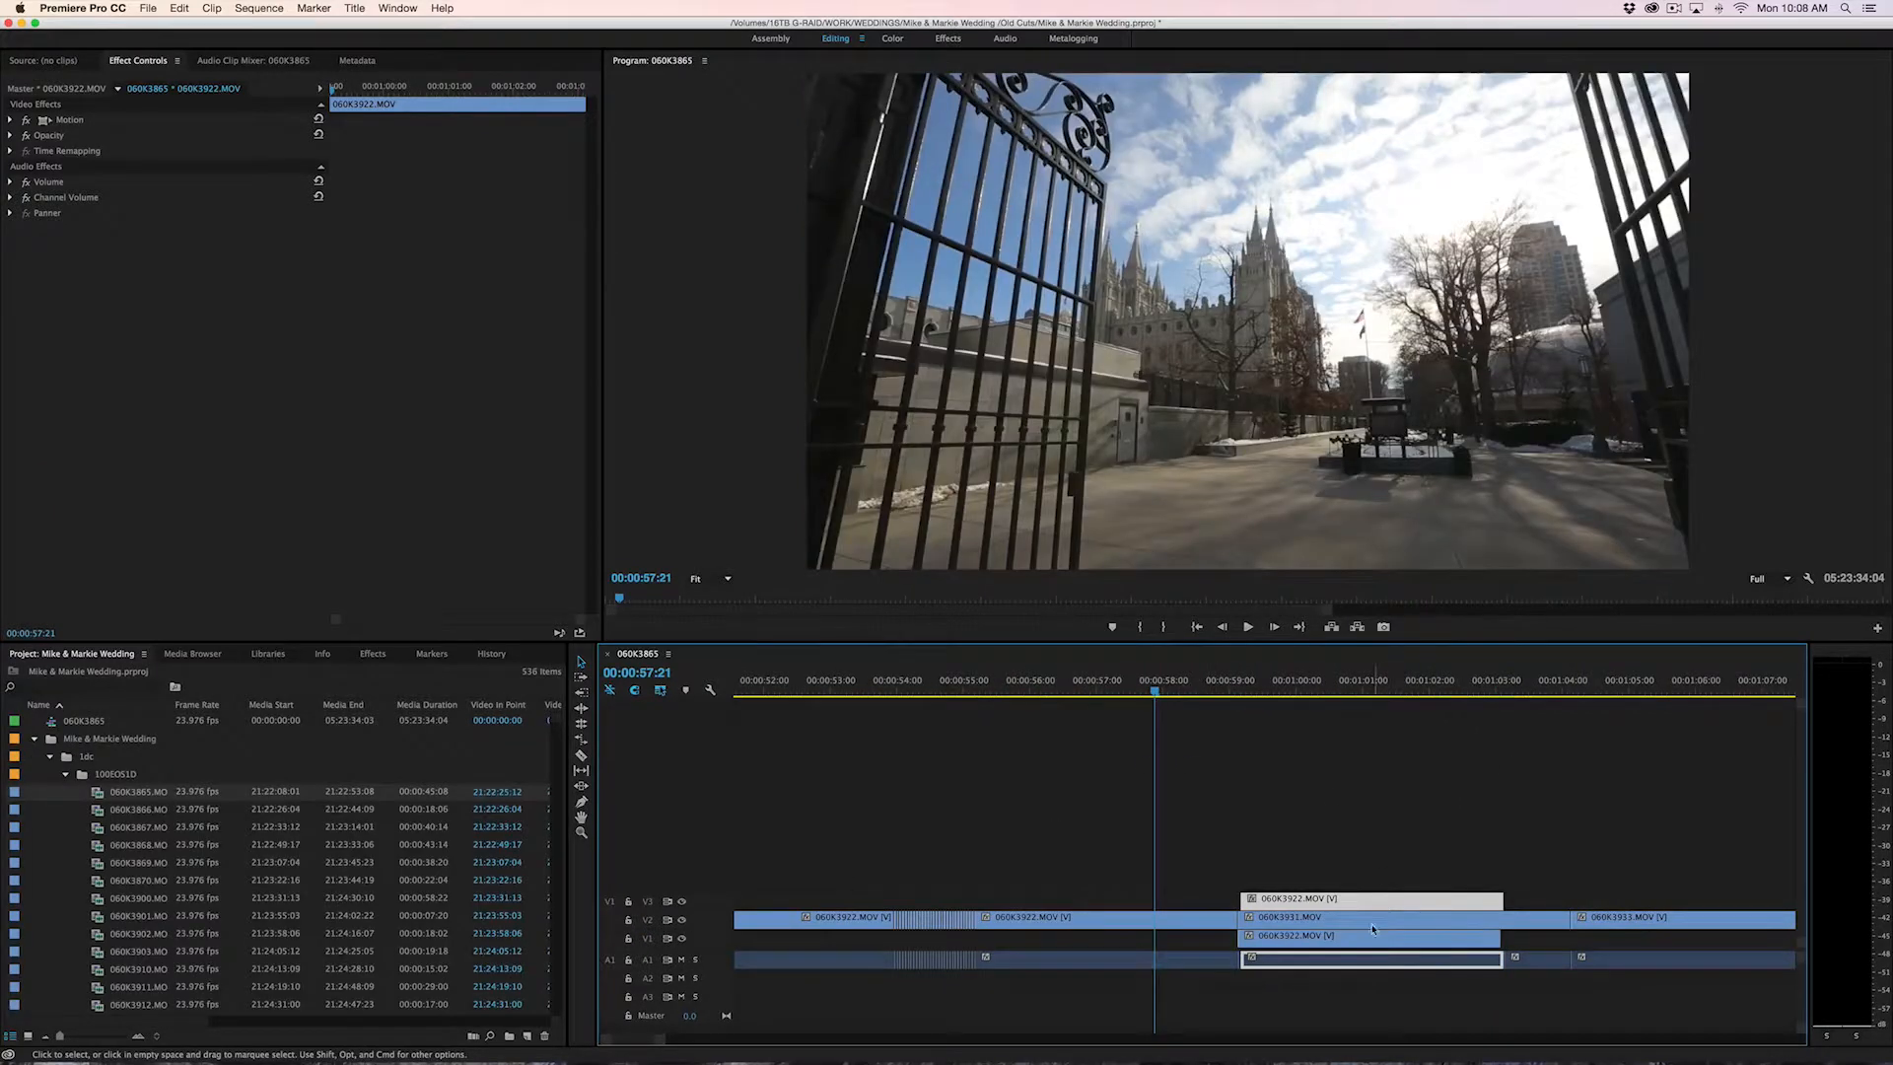
left_click(1211, 921)
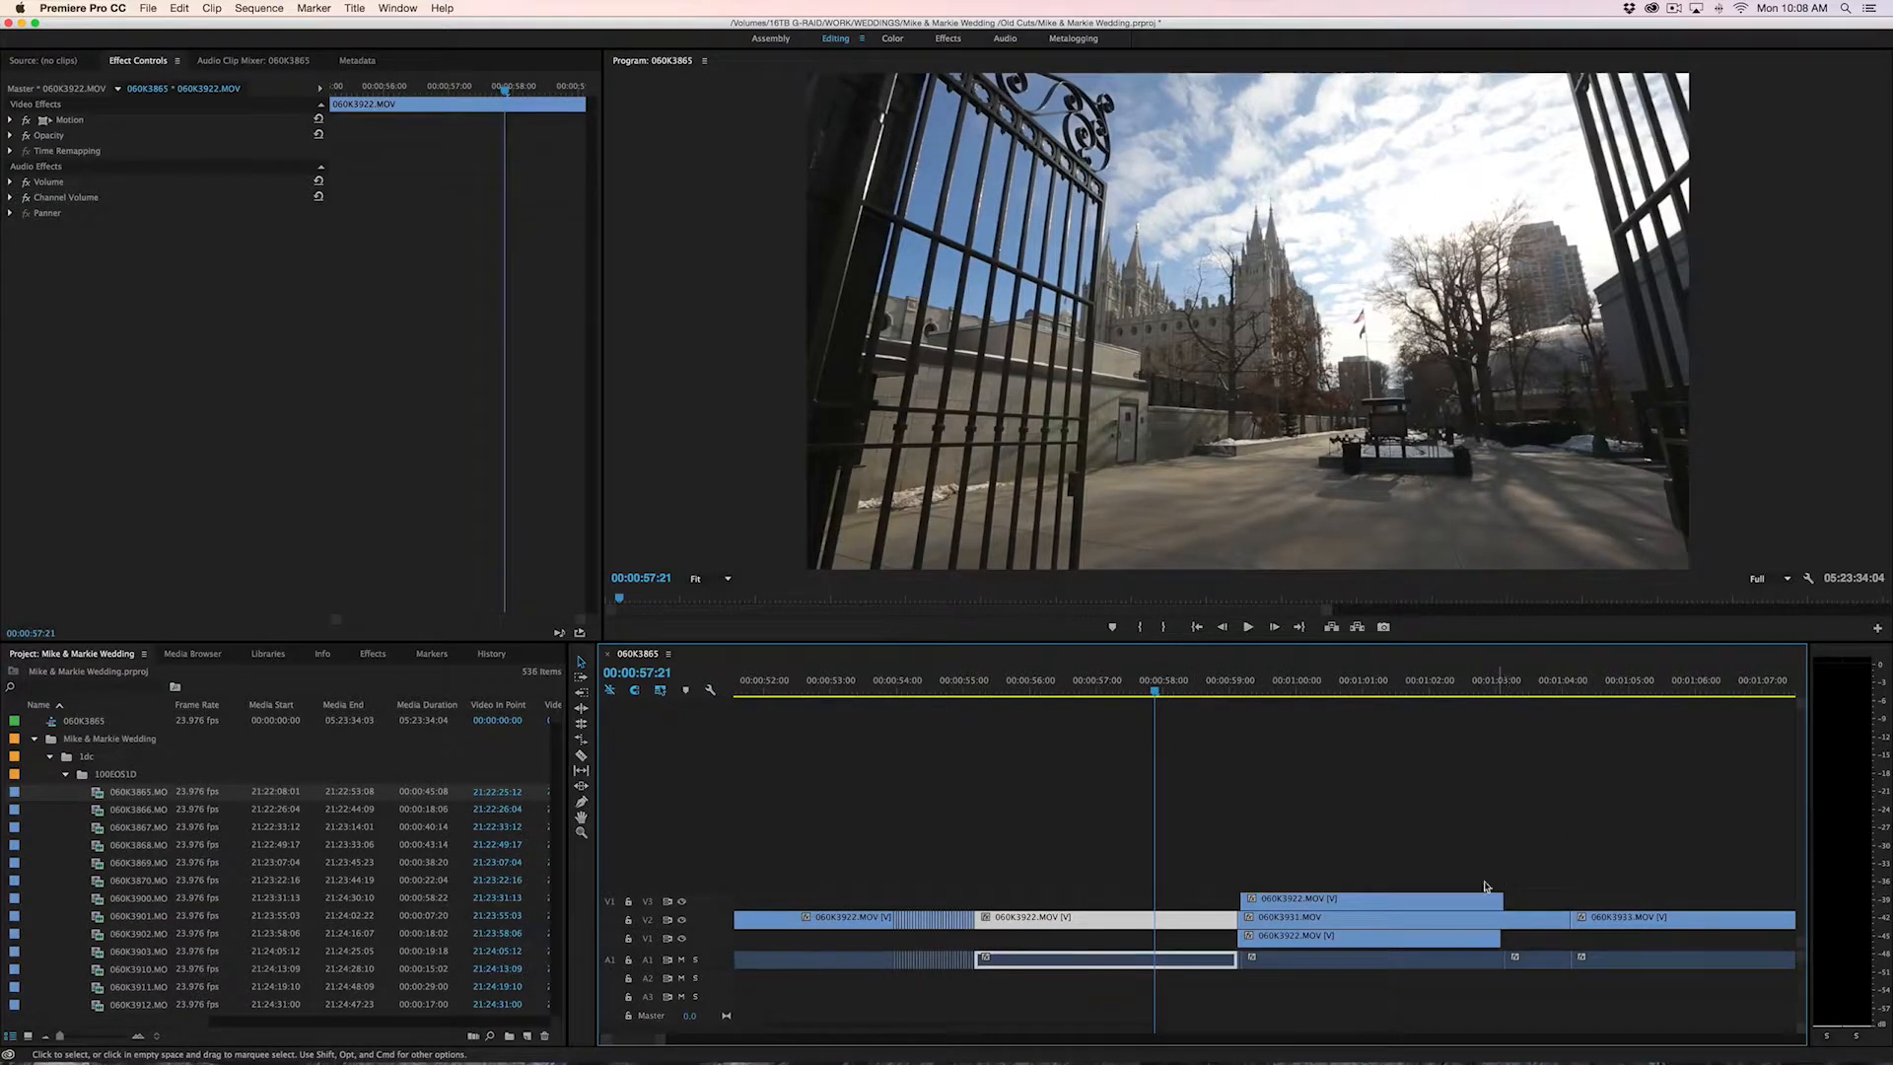
Apply the RGB Curves effect to the selected 060K3922.MOV clip and brighten it by raising two points on the Master curve
key("shift+7")
left_click(13, 783)
double_click(67, 855)
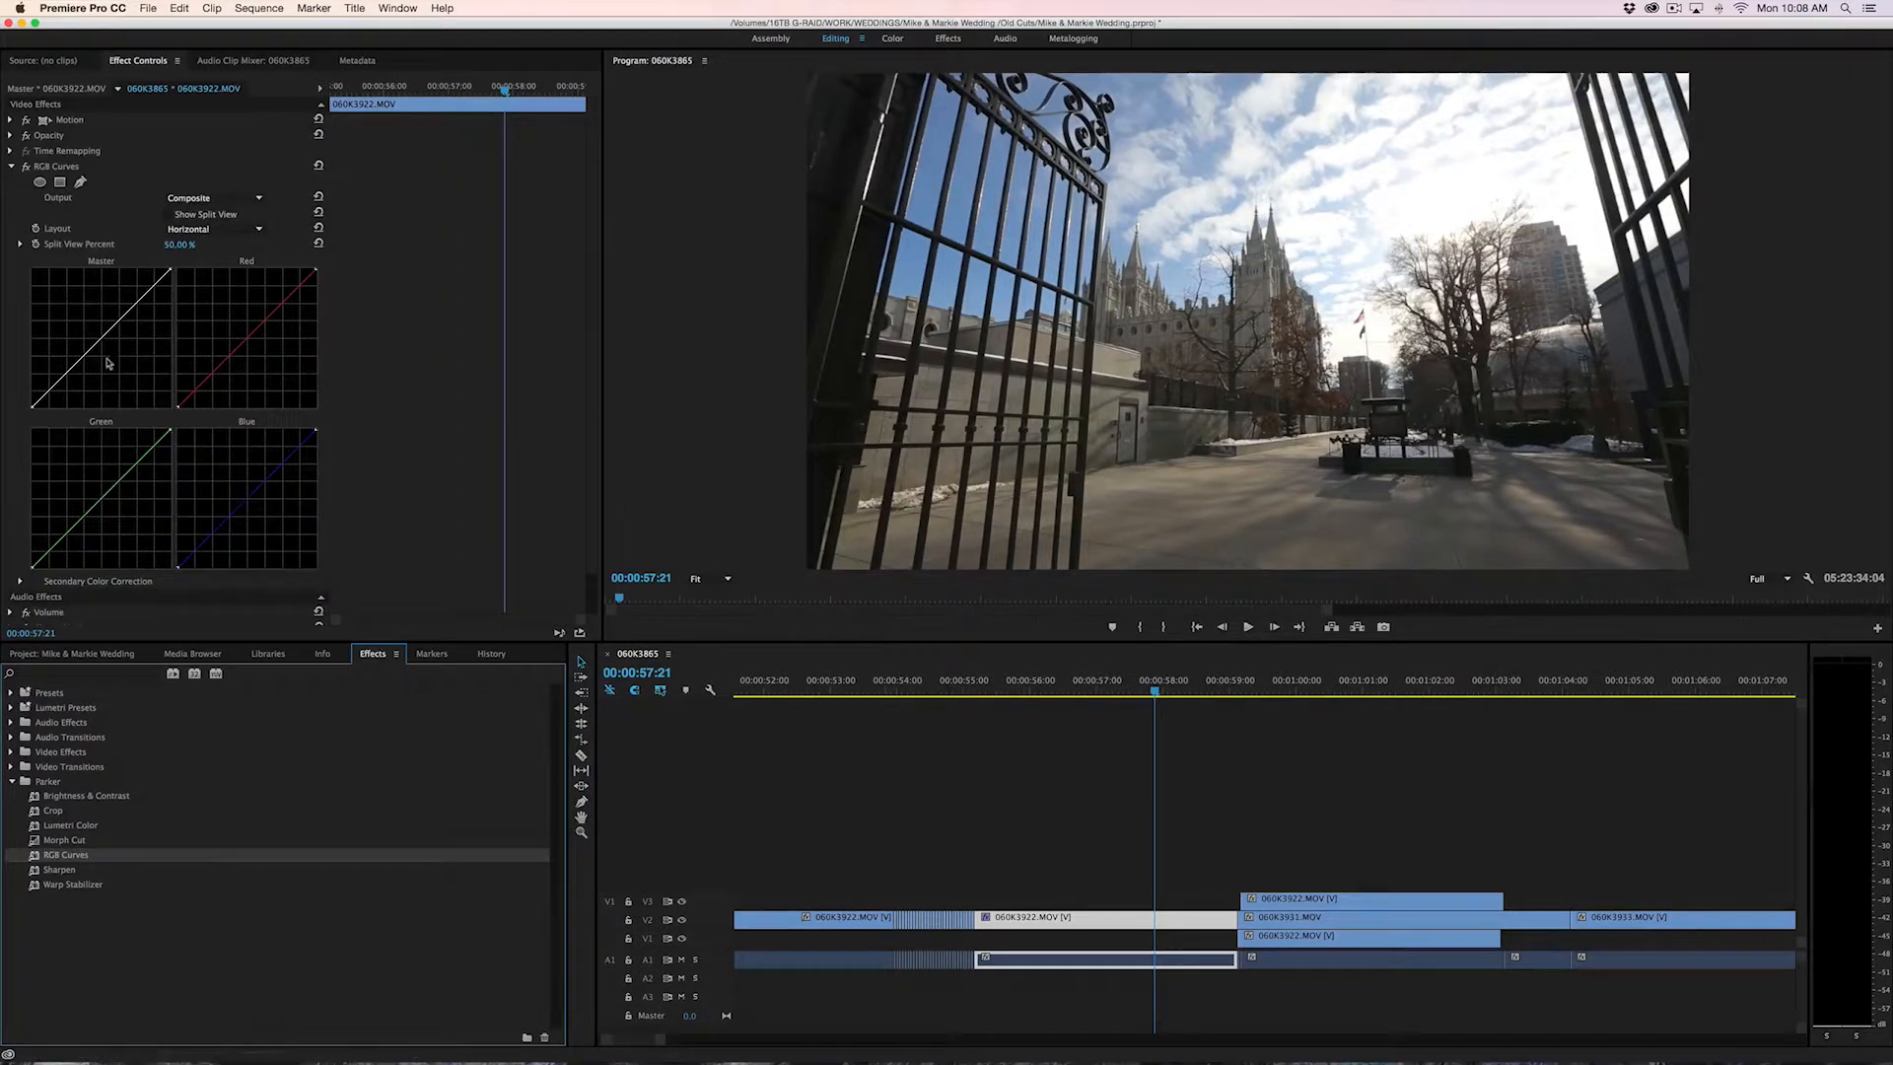
left_click_drag(65, 371, 56, 363)
left_click_drag(125, 298, 116, 287)
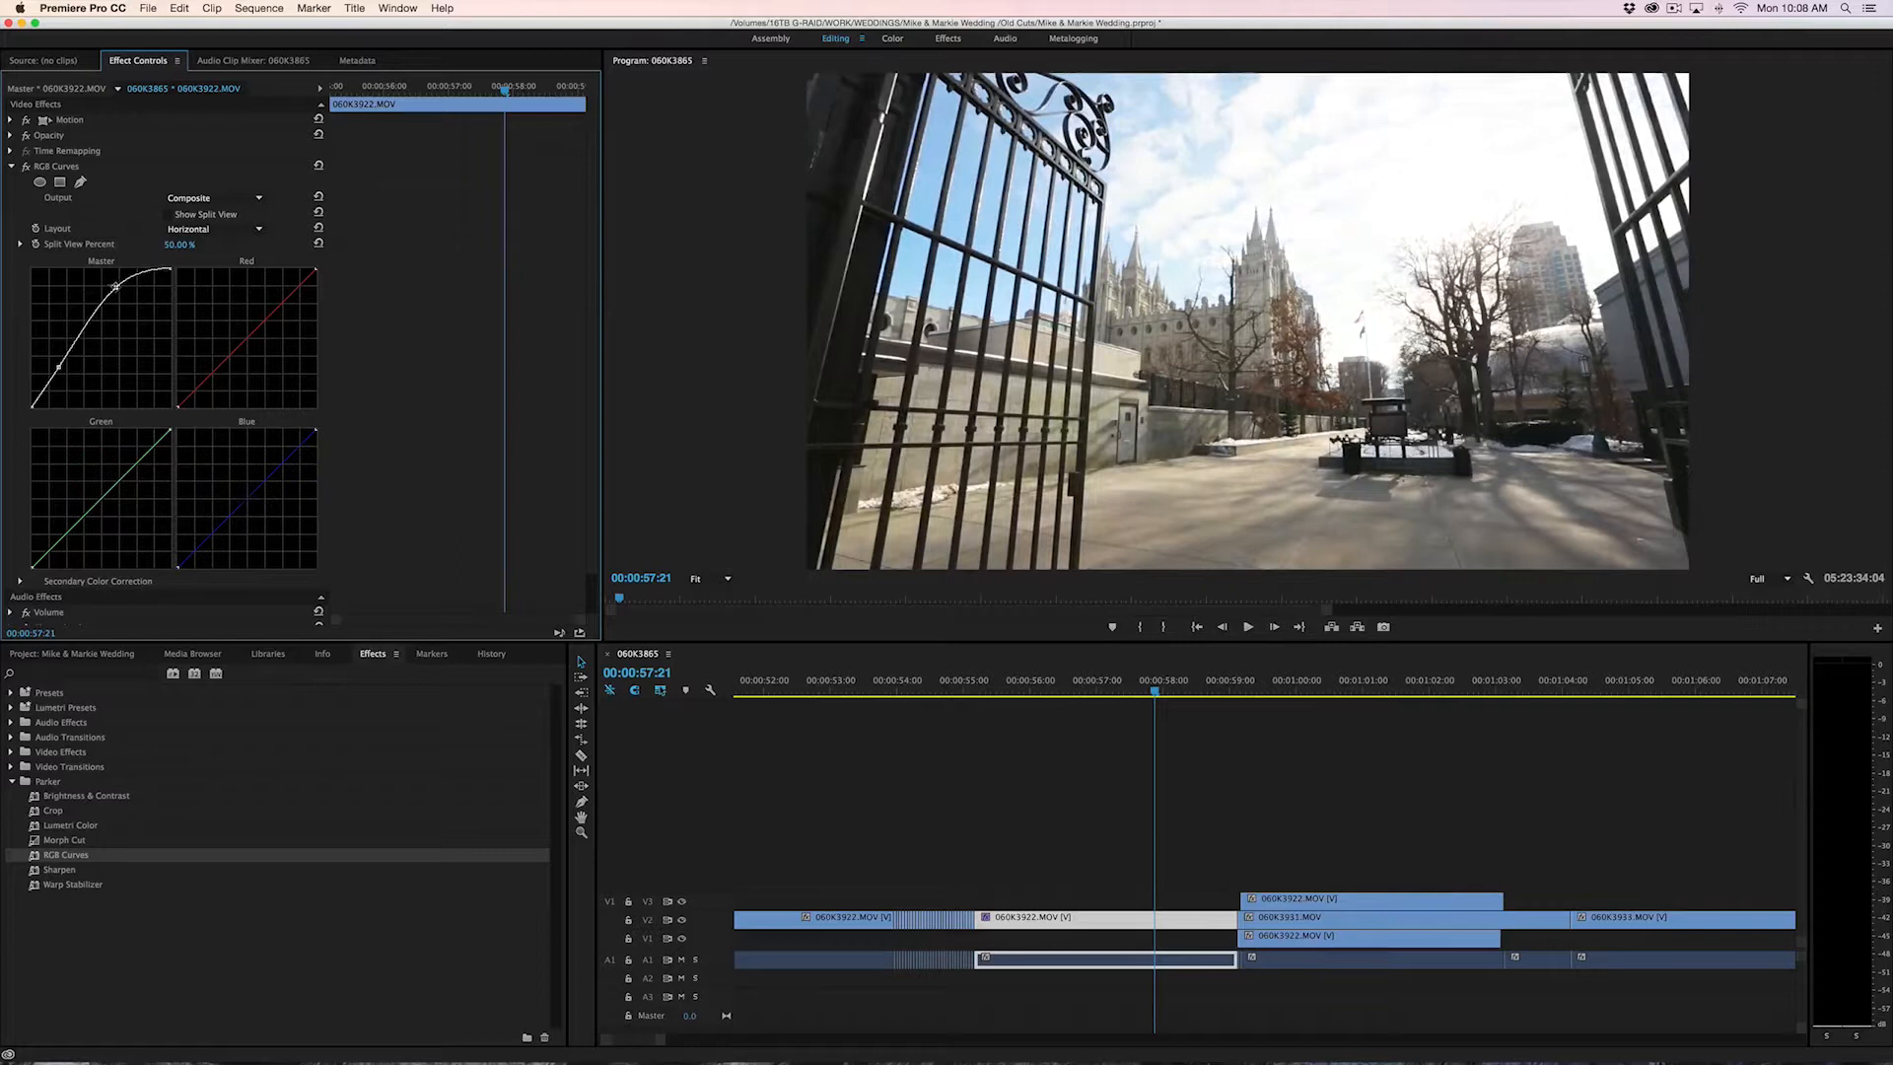
Delete the pasted 060K3922.MOV clip on V3 and move the playhead to 00:00:57:04 over the color-adjusted clip
left_click(1347, 908)
key("Delete")
left_click_drag(1222, 693, 1321, 717)
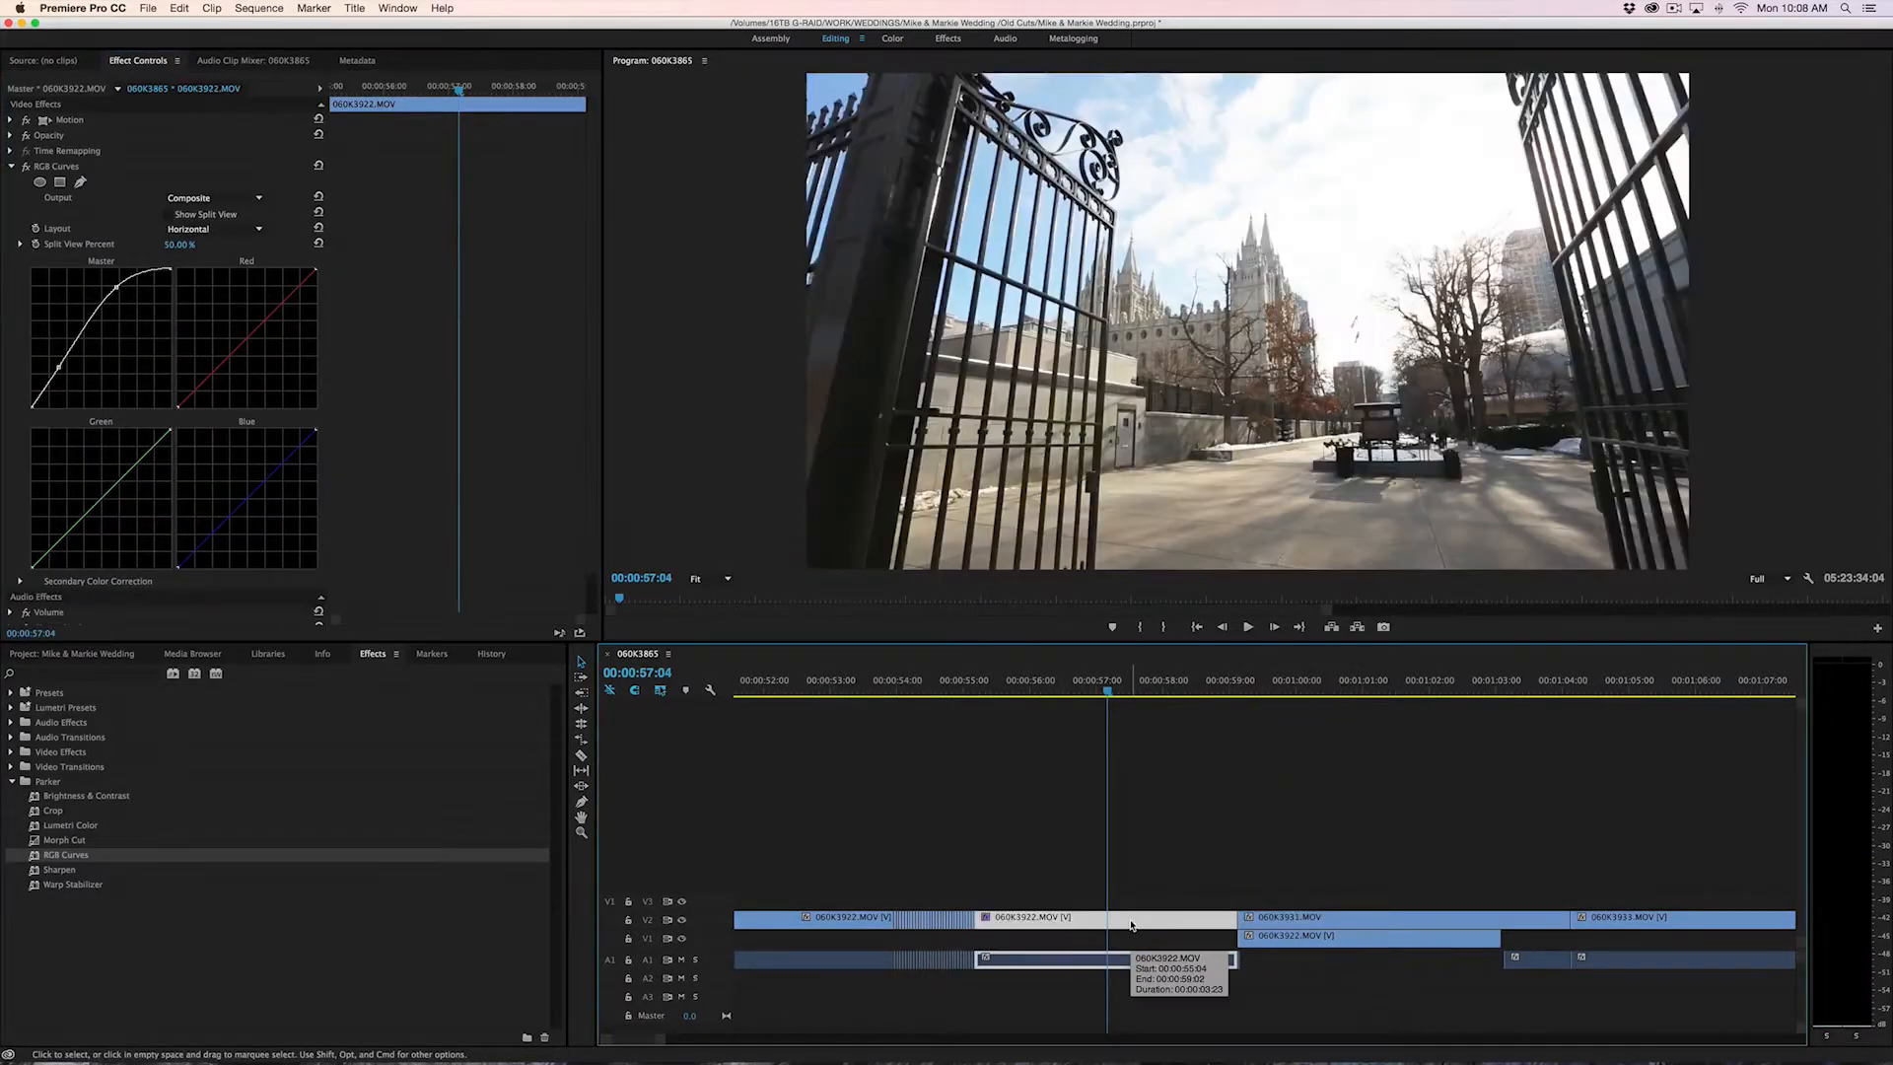
Copy the adjusted 060K3922.MOV clip and start Paste Attributes on the 060K3931.MOV clip at 00:01:00:05 on V2
key("super+c")
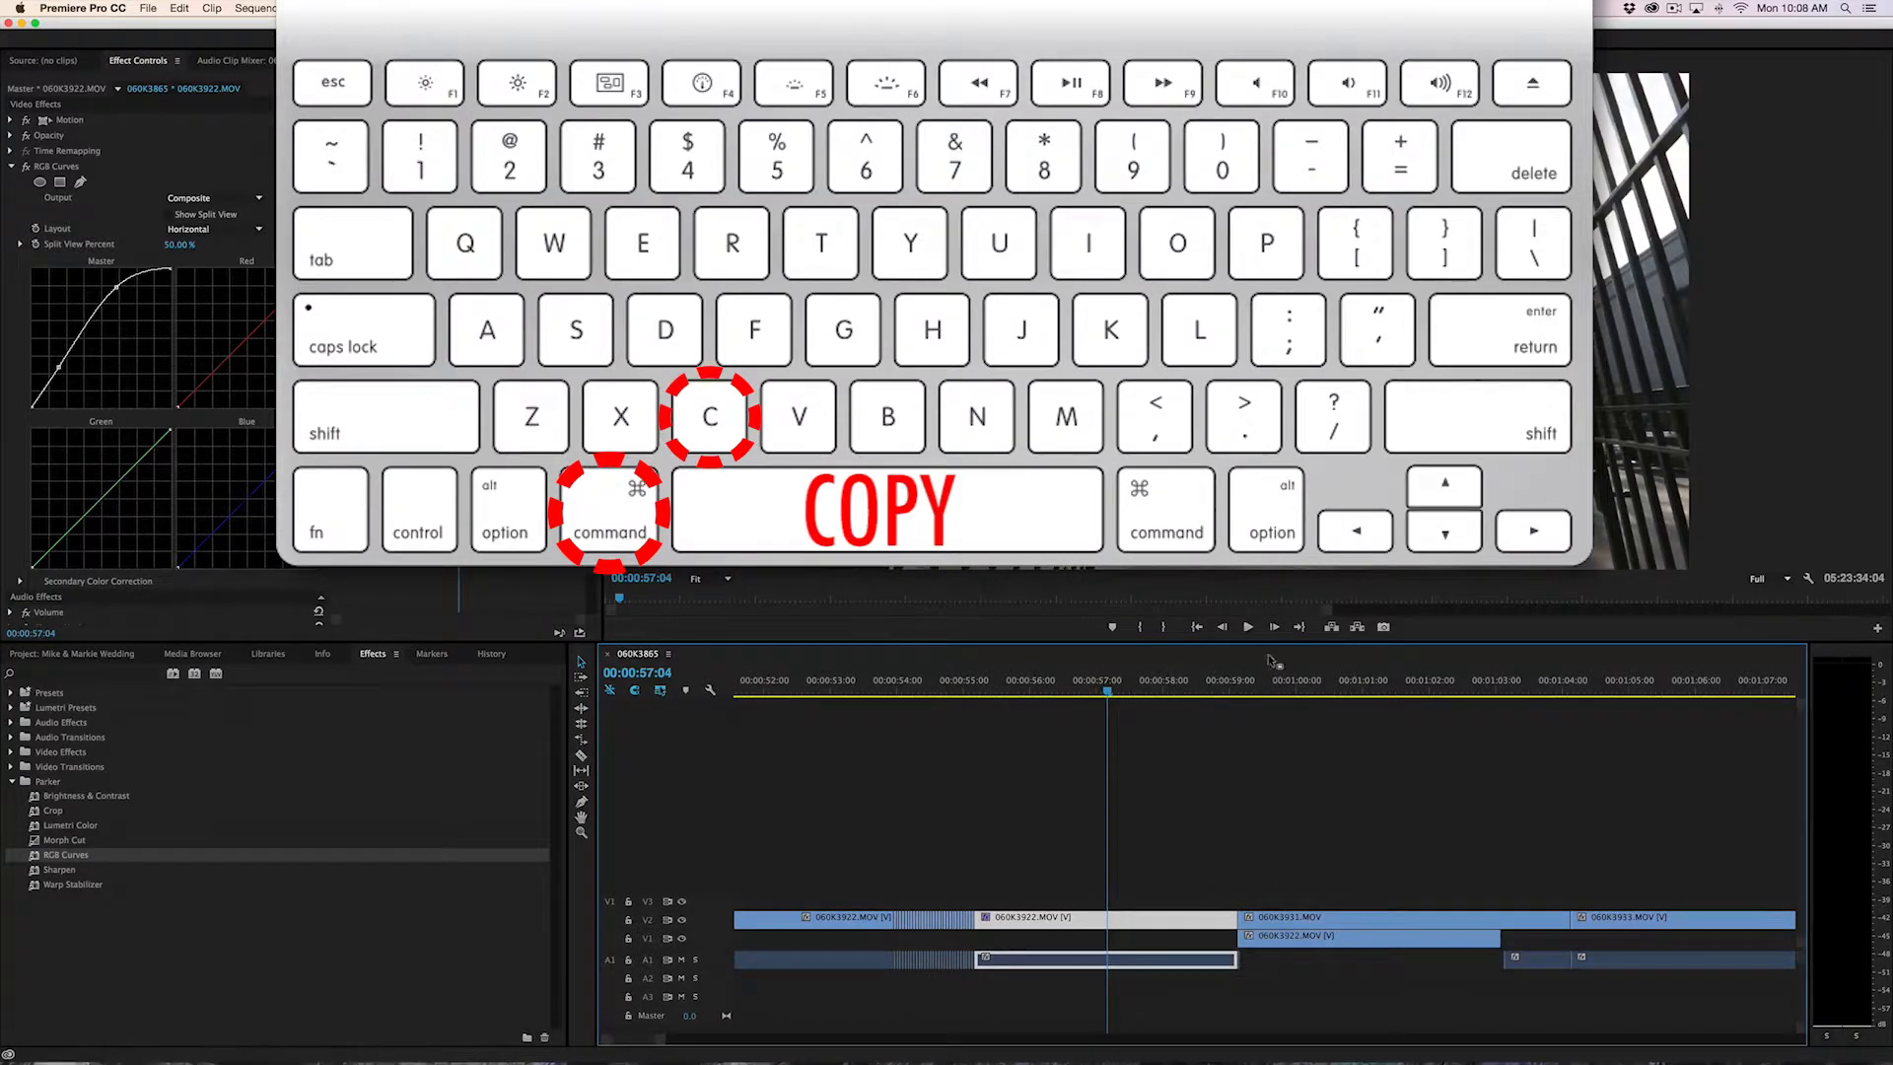
left_click(1309, 687)
left_click(1339, 917)
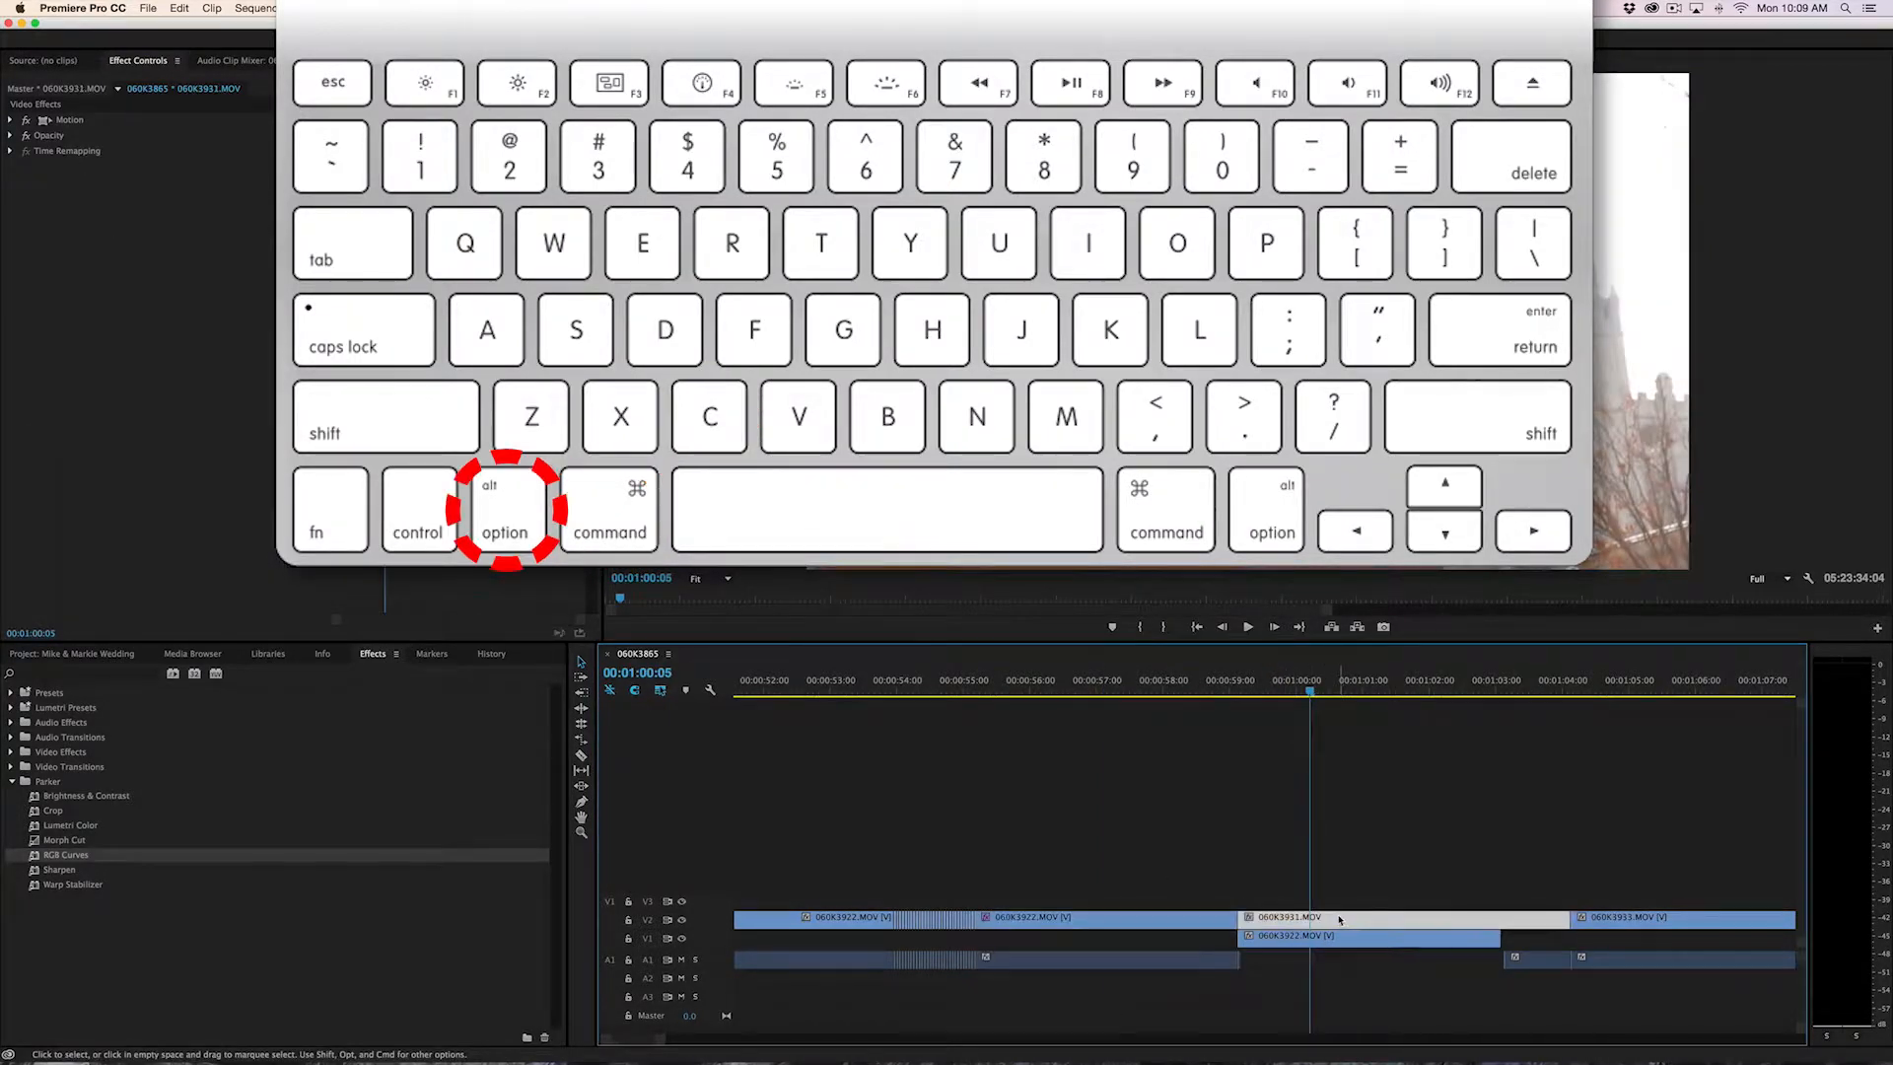
key("alt+v")
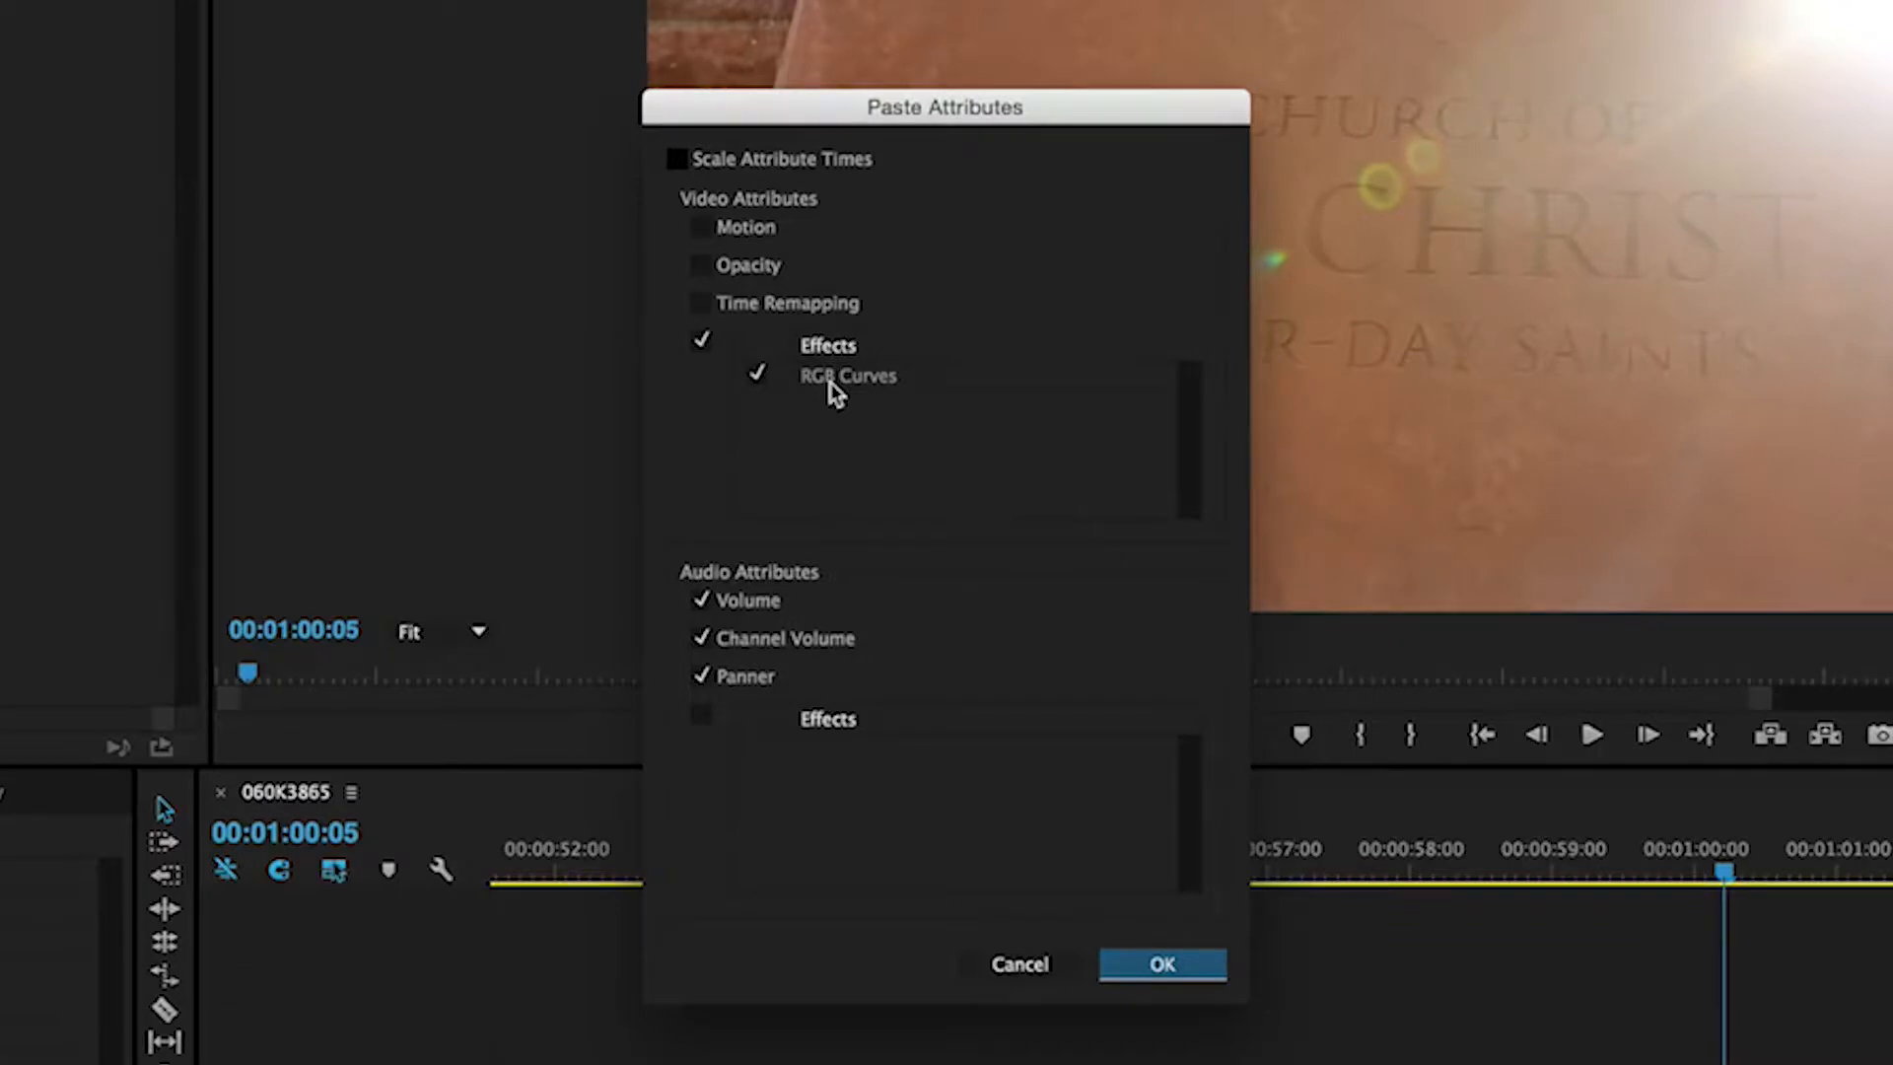
Paste the RGB Curves effect without Motion or Opacity, keeping the audio attributes checked, and compare the result with the source 060K3922.MOV clip
left_click(699, 228)
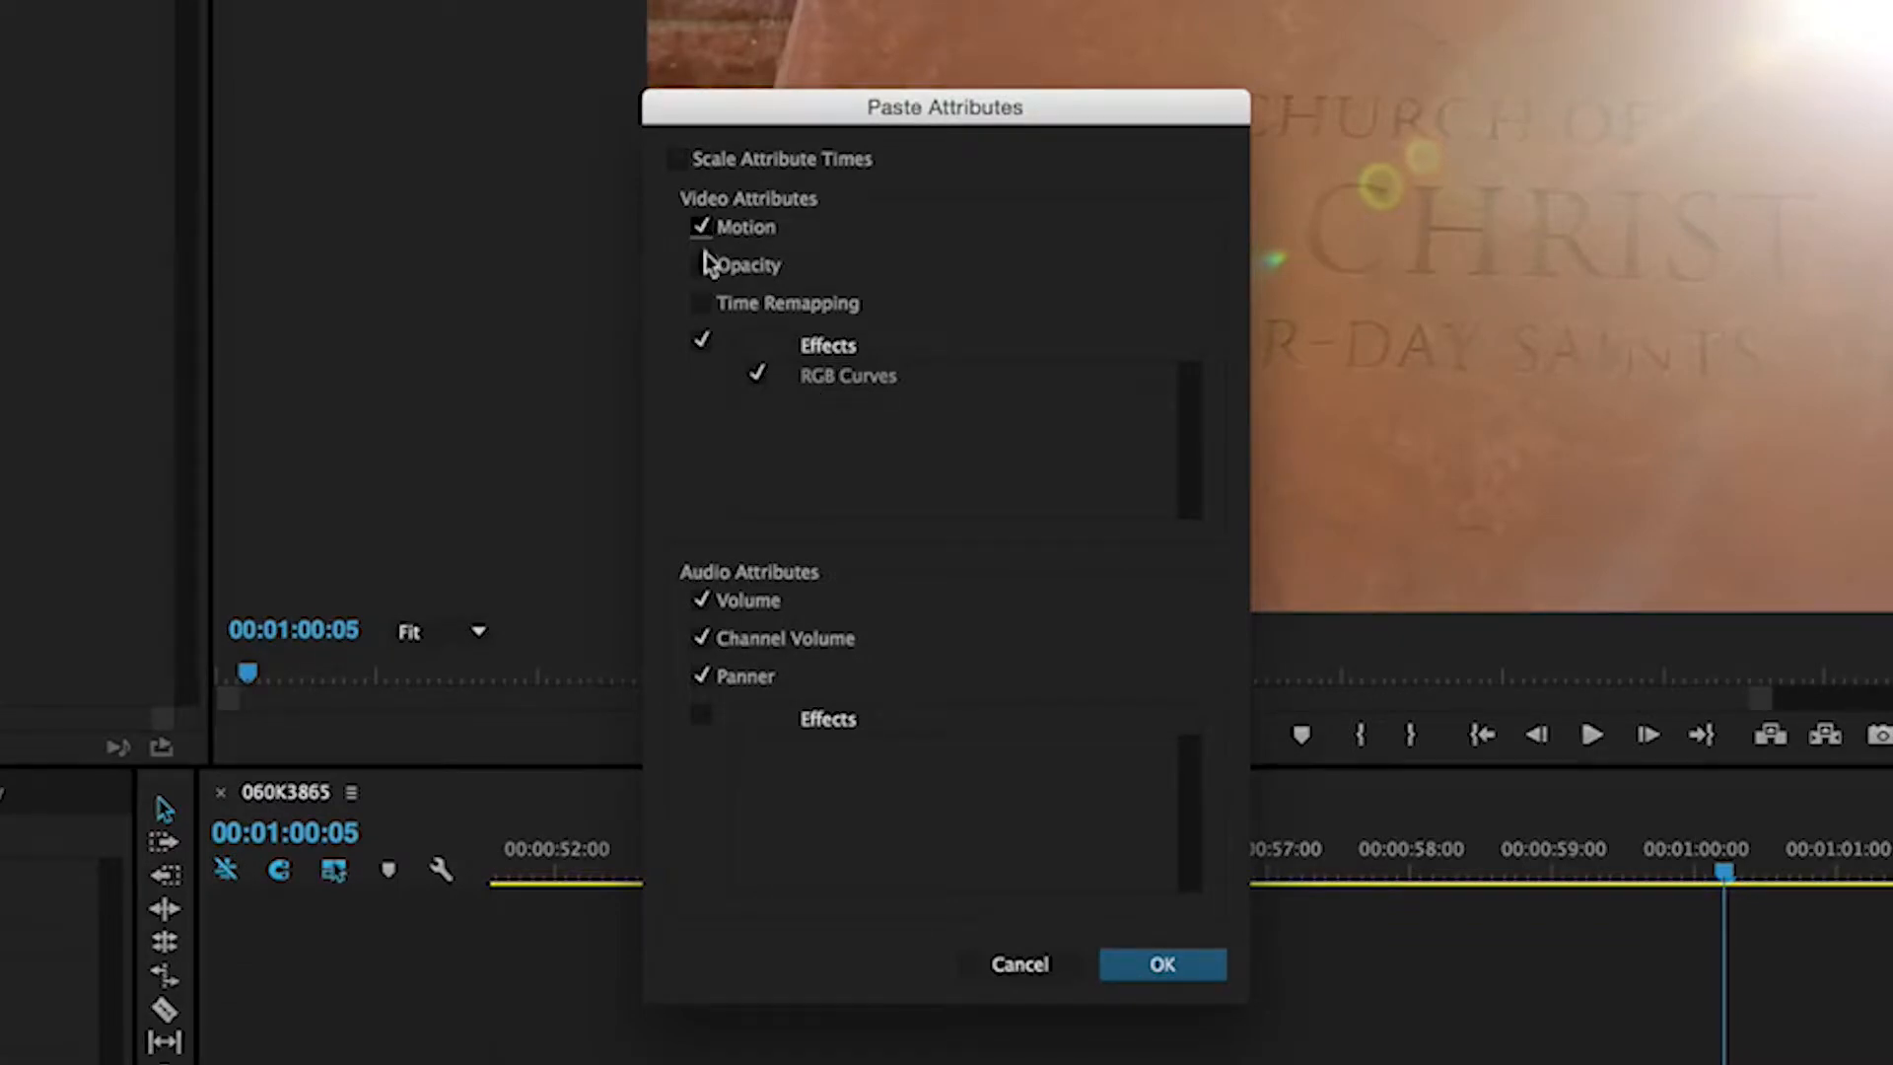
left_click(701, 267)
left_click(701, 266)
left_click(701, 228)
left_click(757, 374)
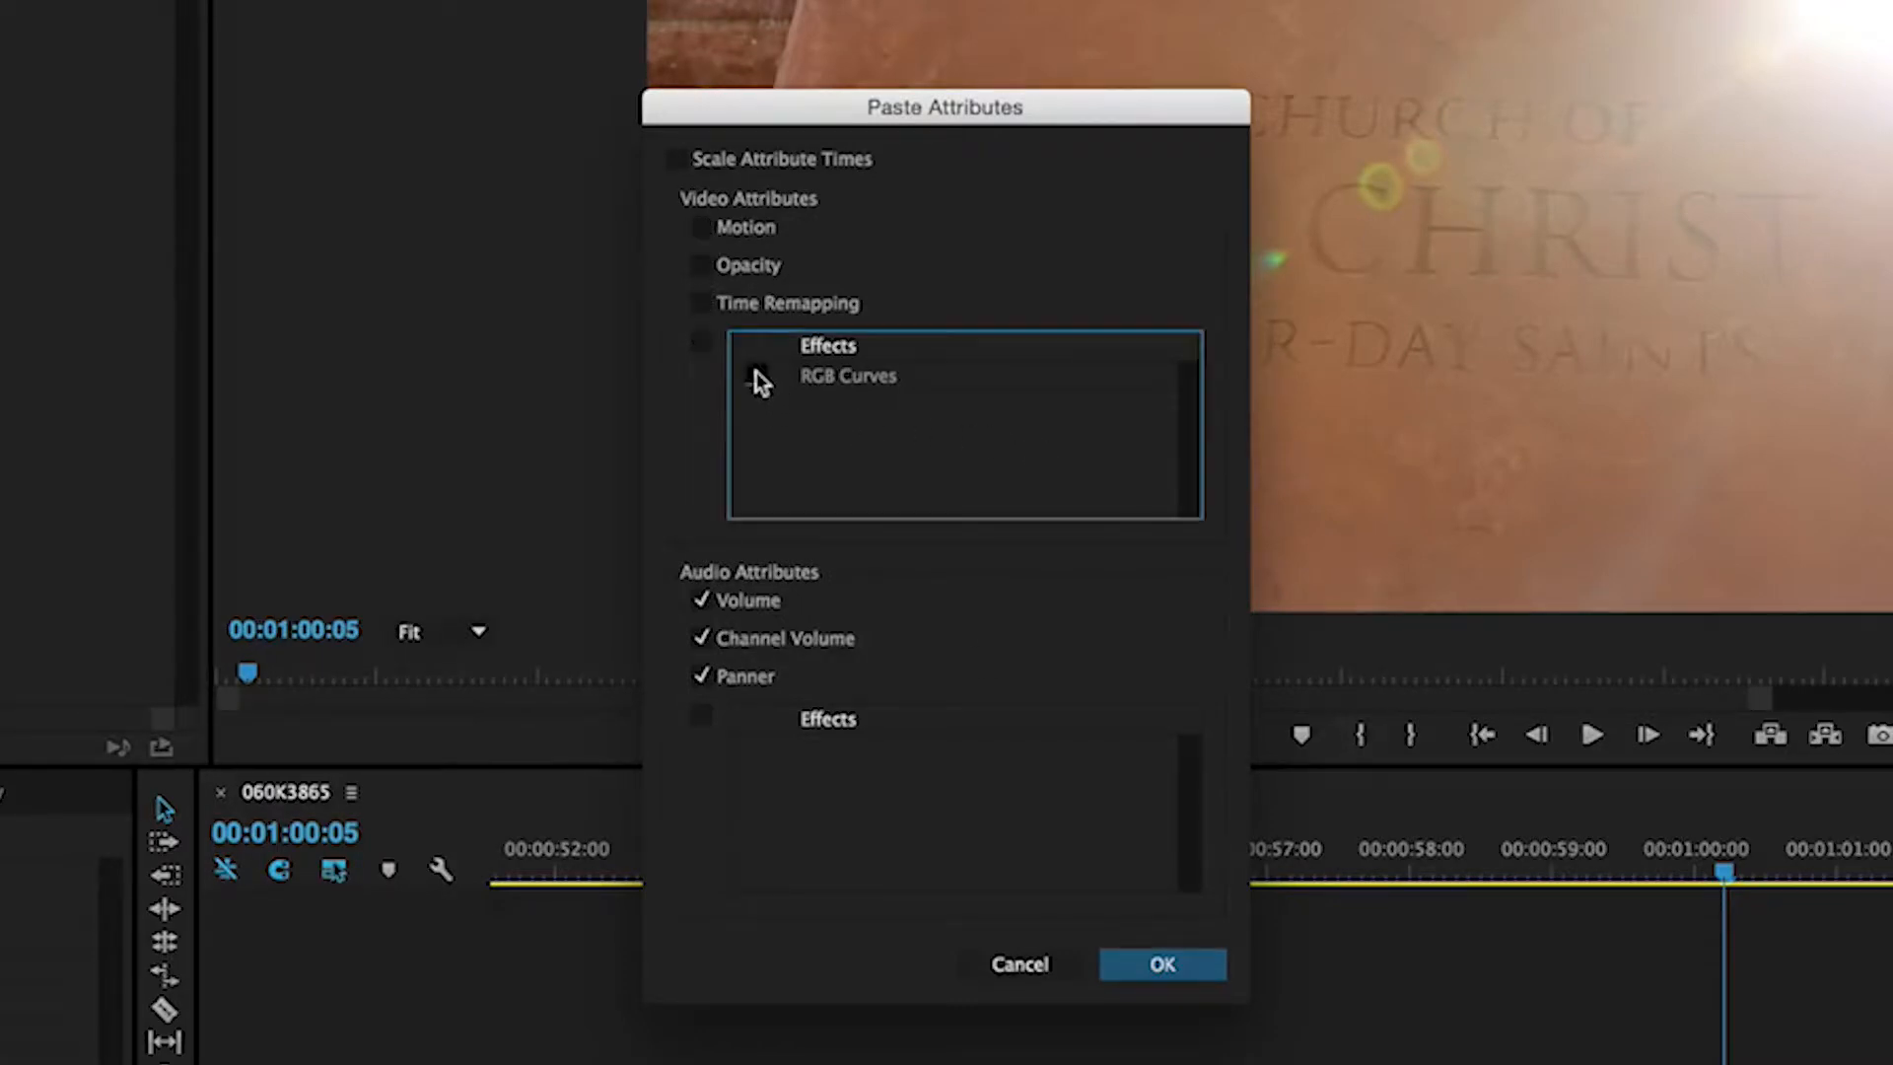
left_click(757, 373)
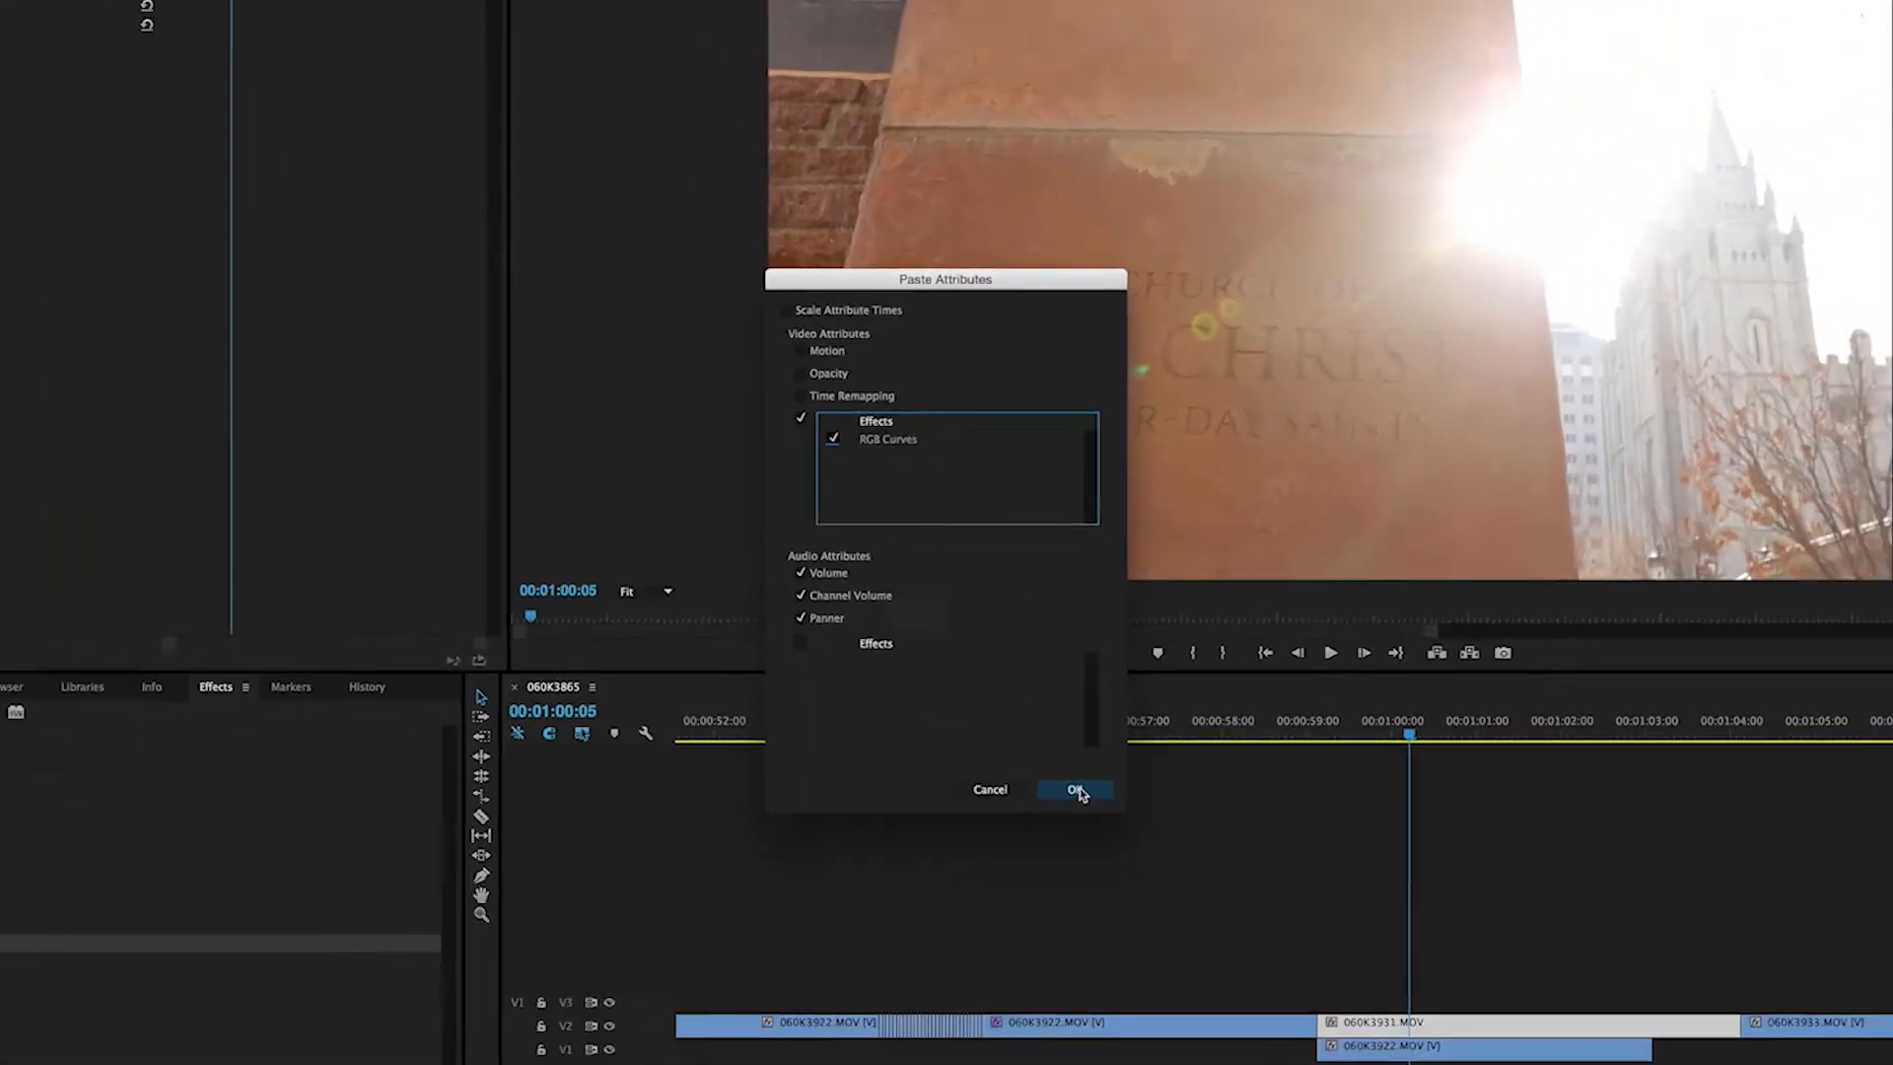
left_click(1152, 964)
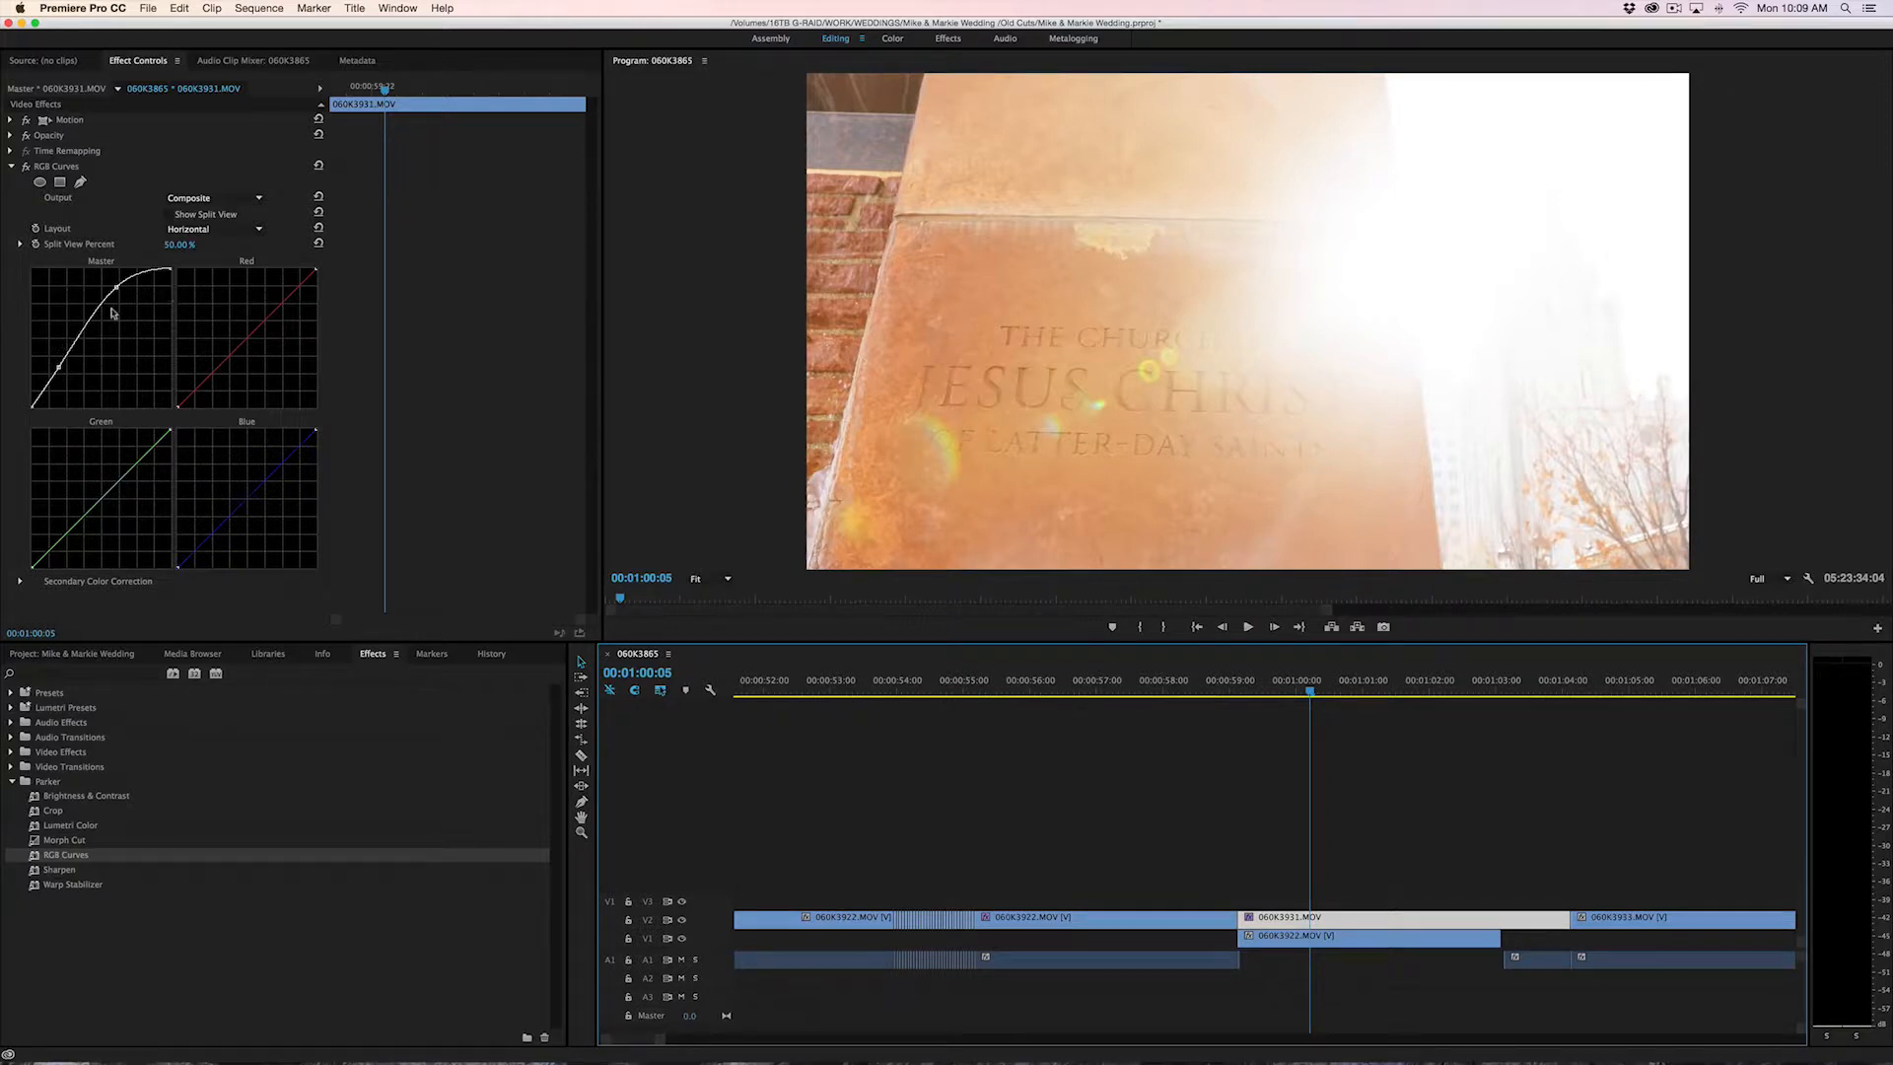
left_click(1104, 918)
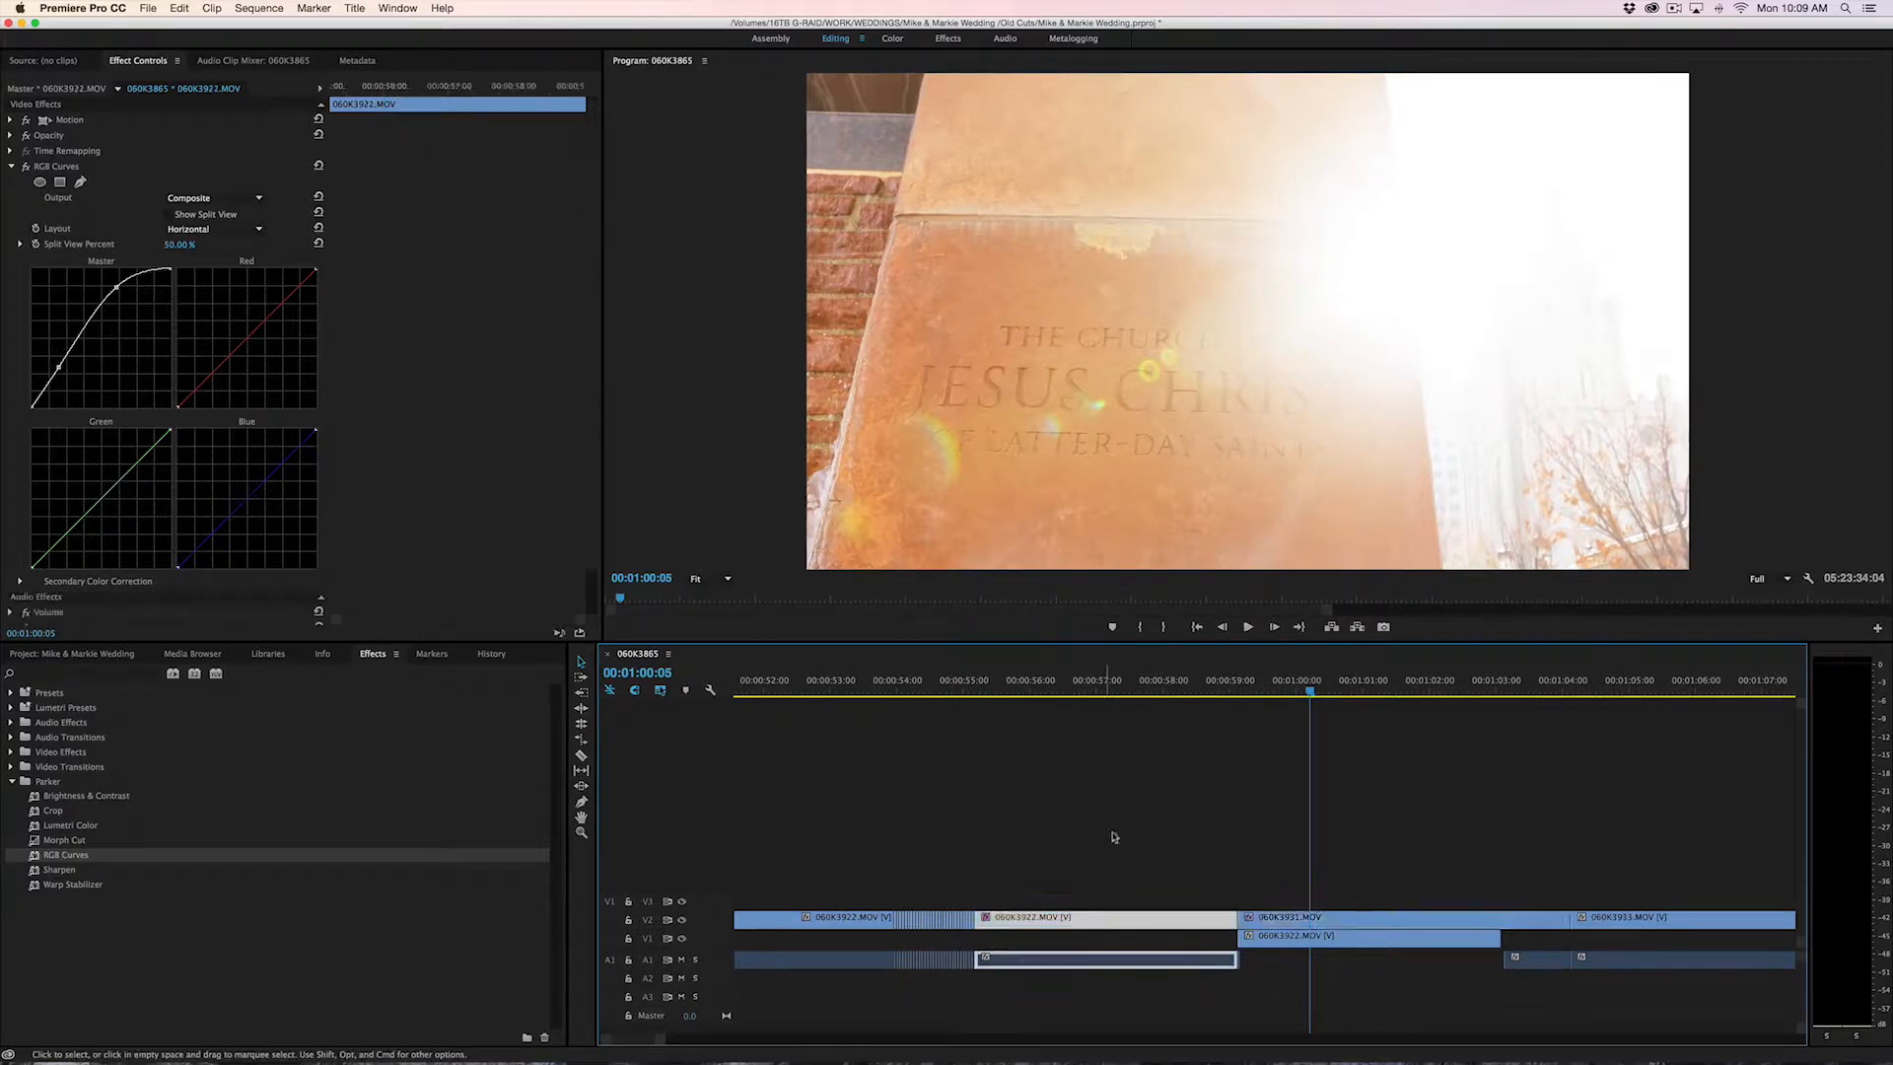
left_click_drag(1111, 675, 1141, 674)
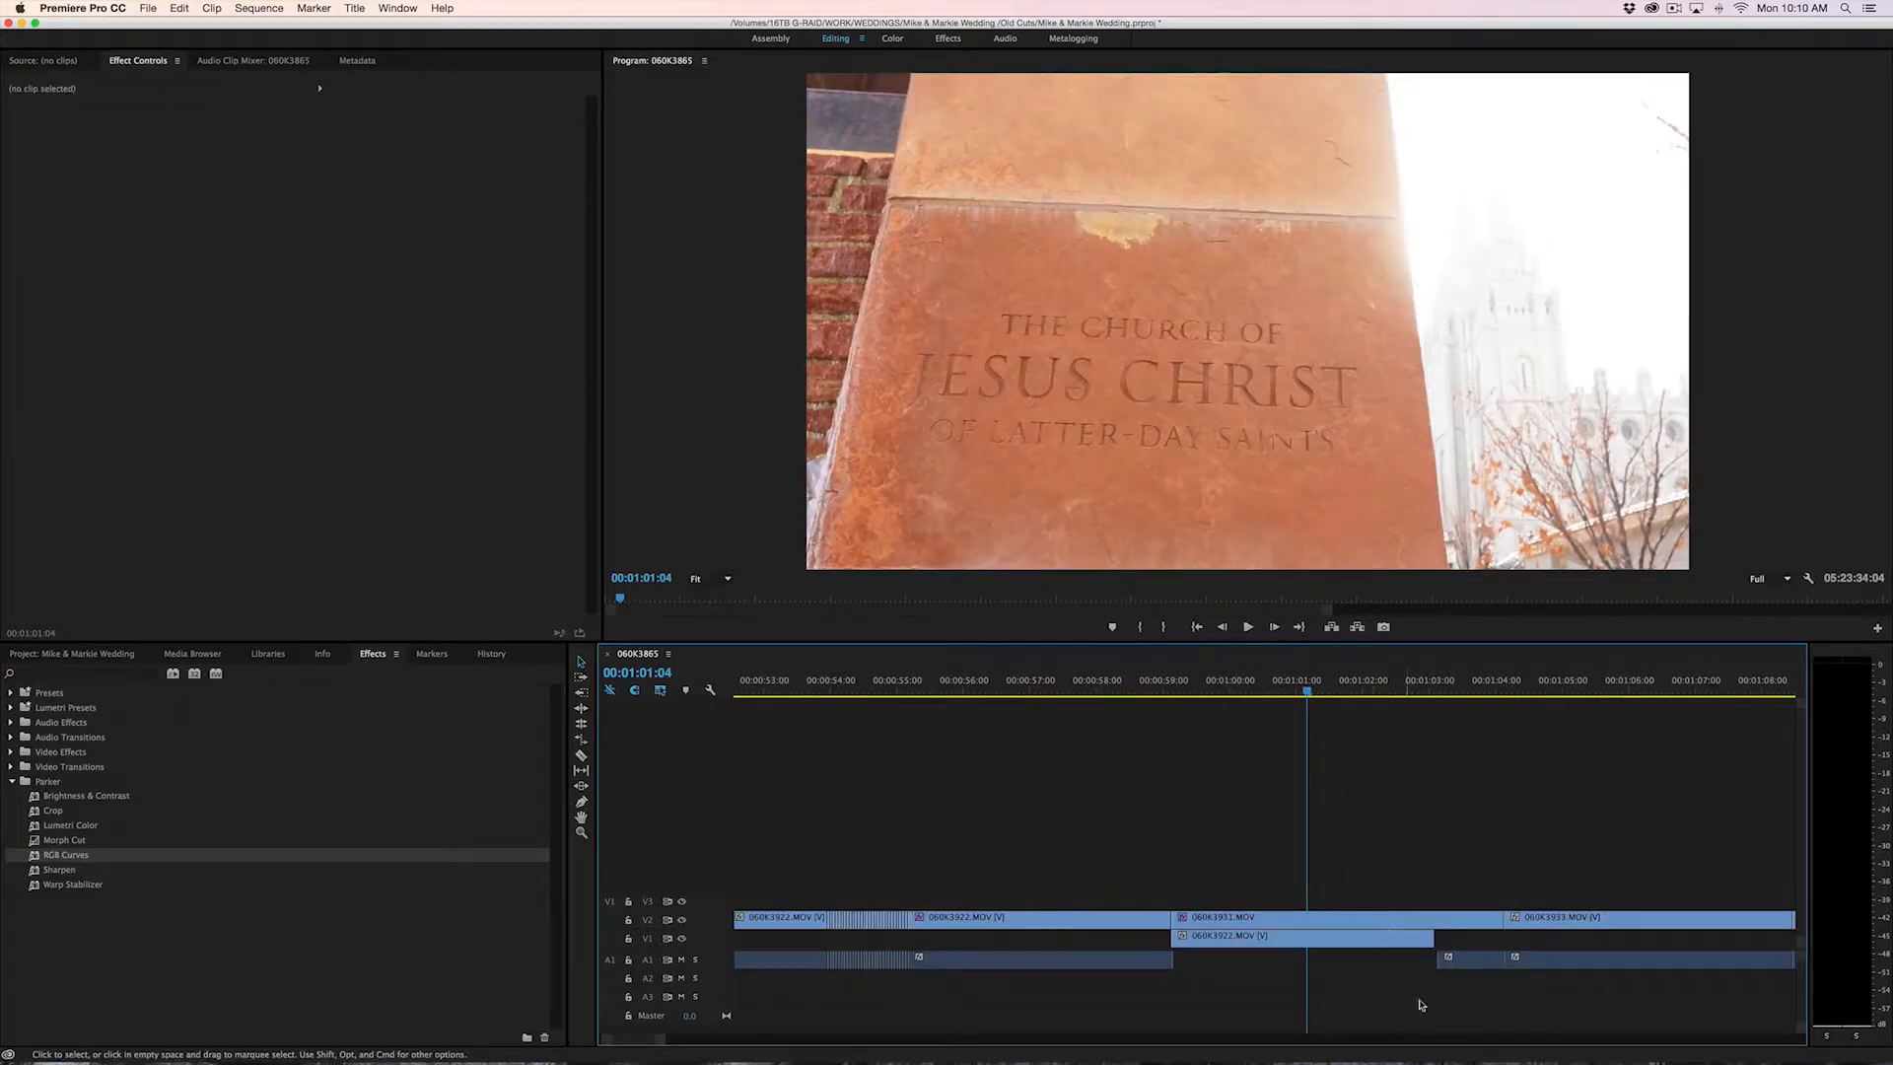
Toggle the 060K3931.MOV clip on V2 between disabled and enabled several times, ending with it enabled
left_click(1343, 920)
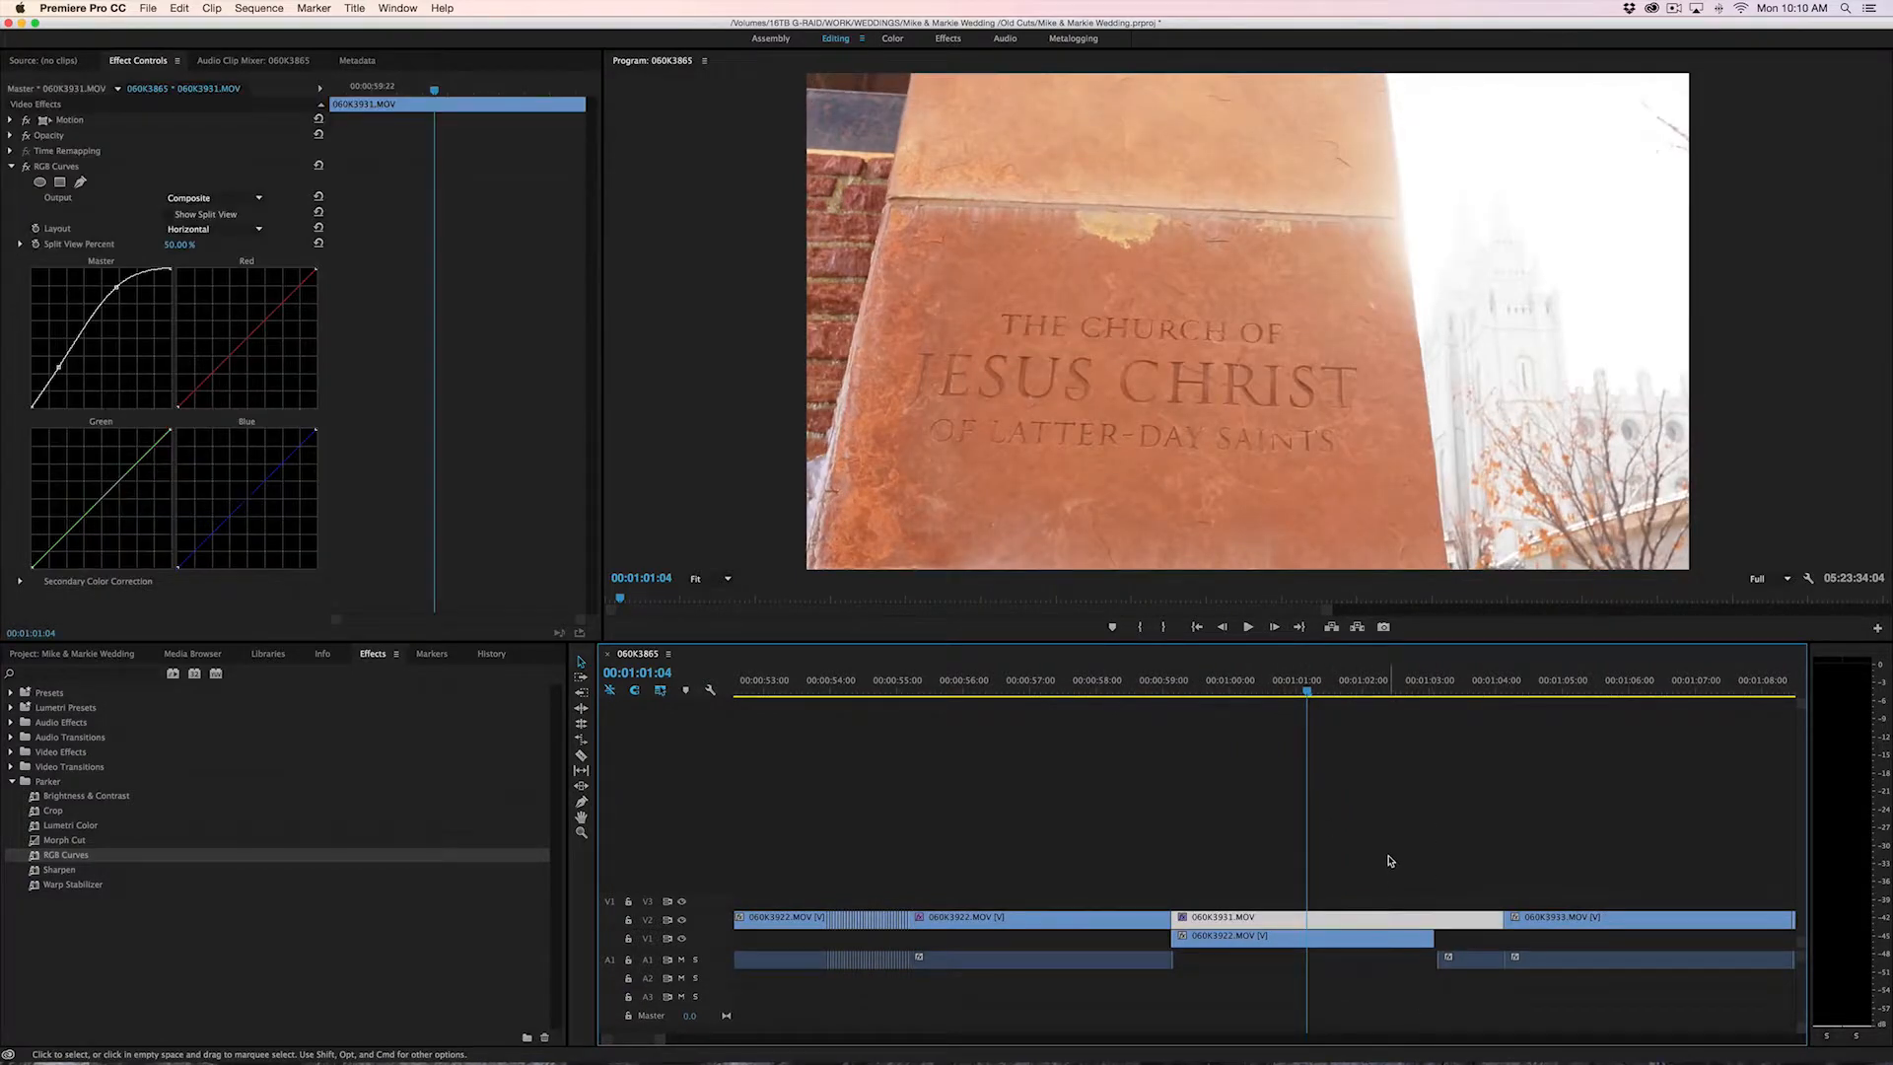
key("v")
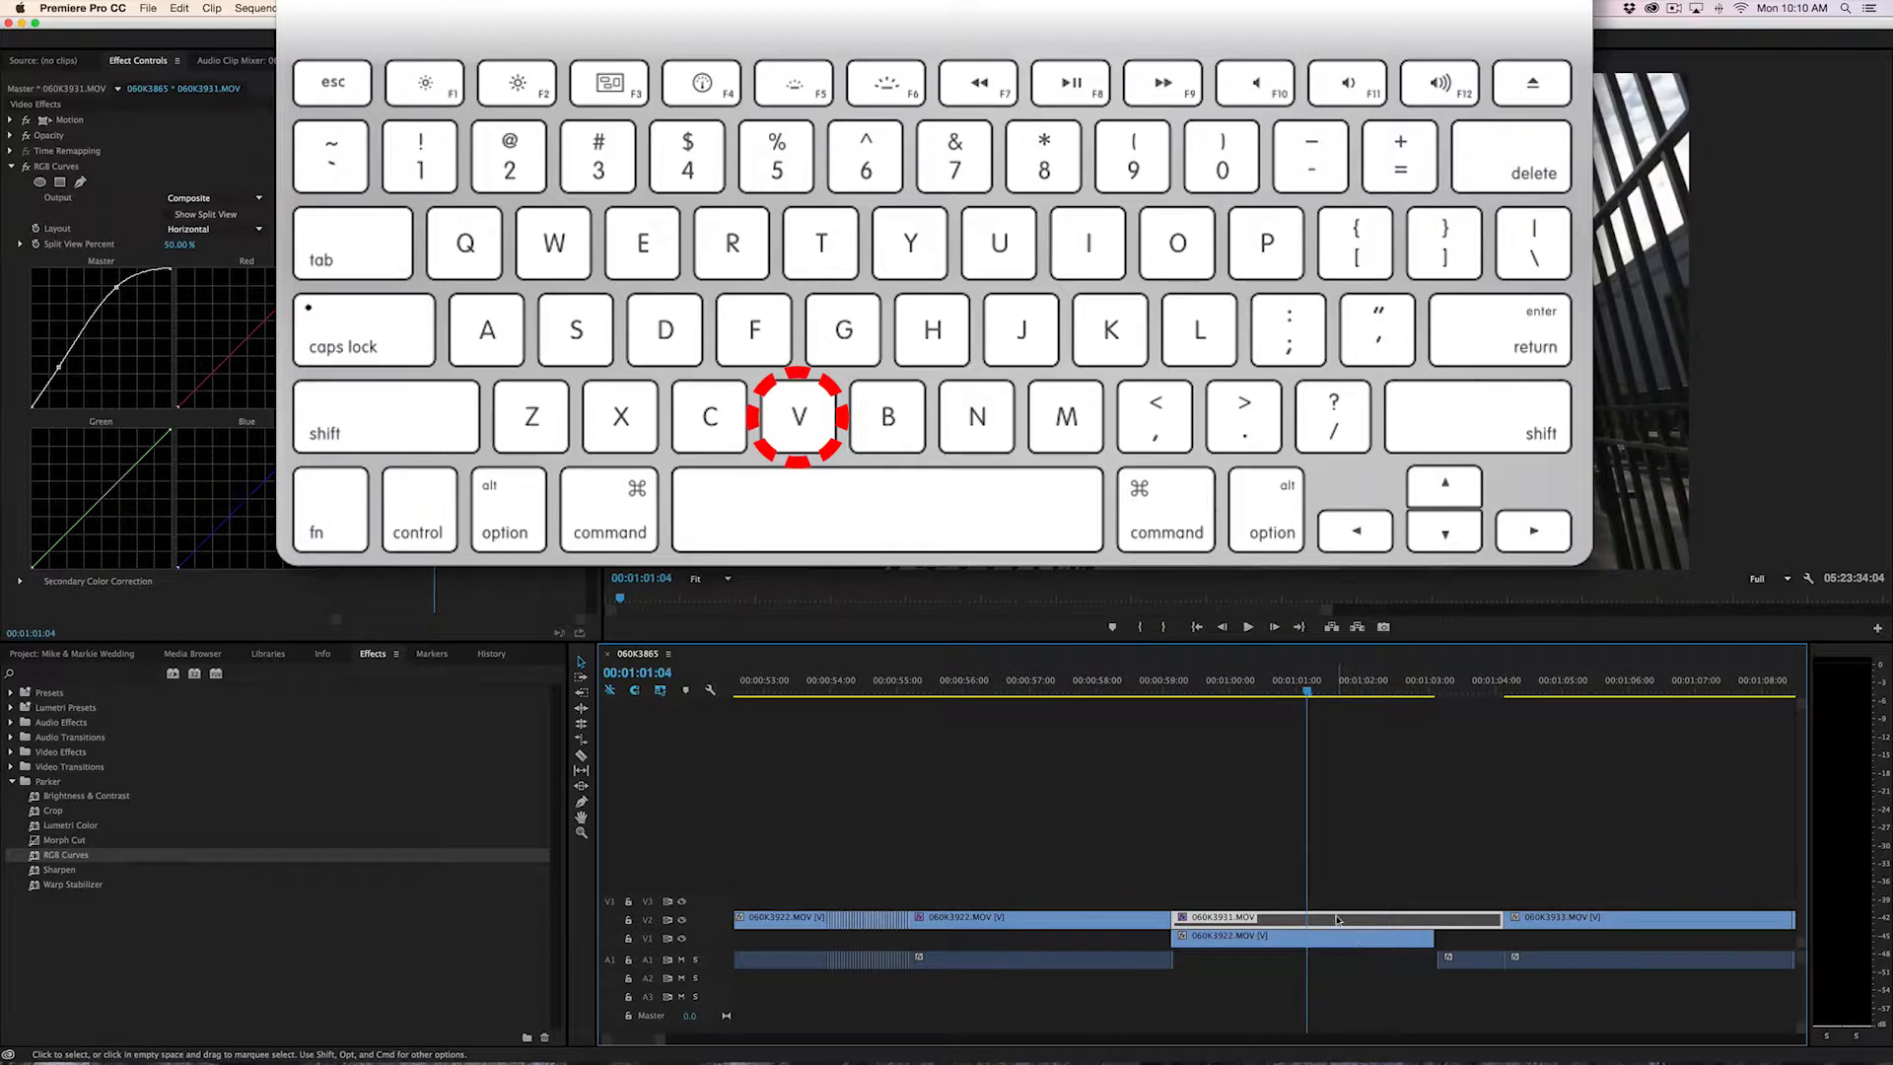
key("v")
key("v")
key("v")
key("v")
key("v")
key("v")
key("v")
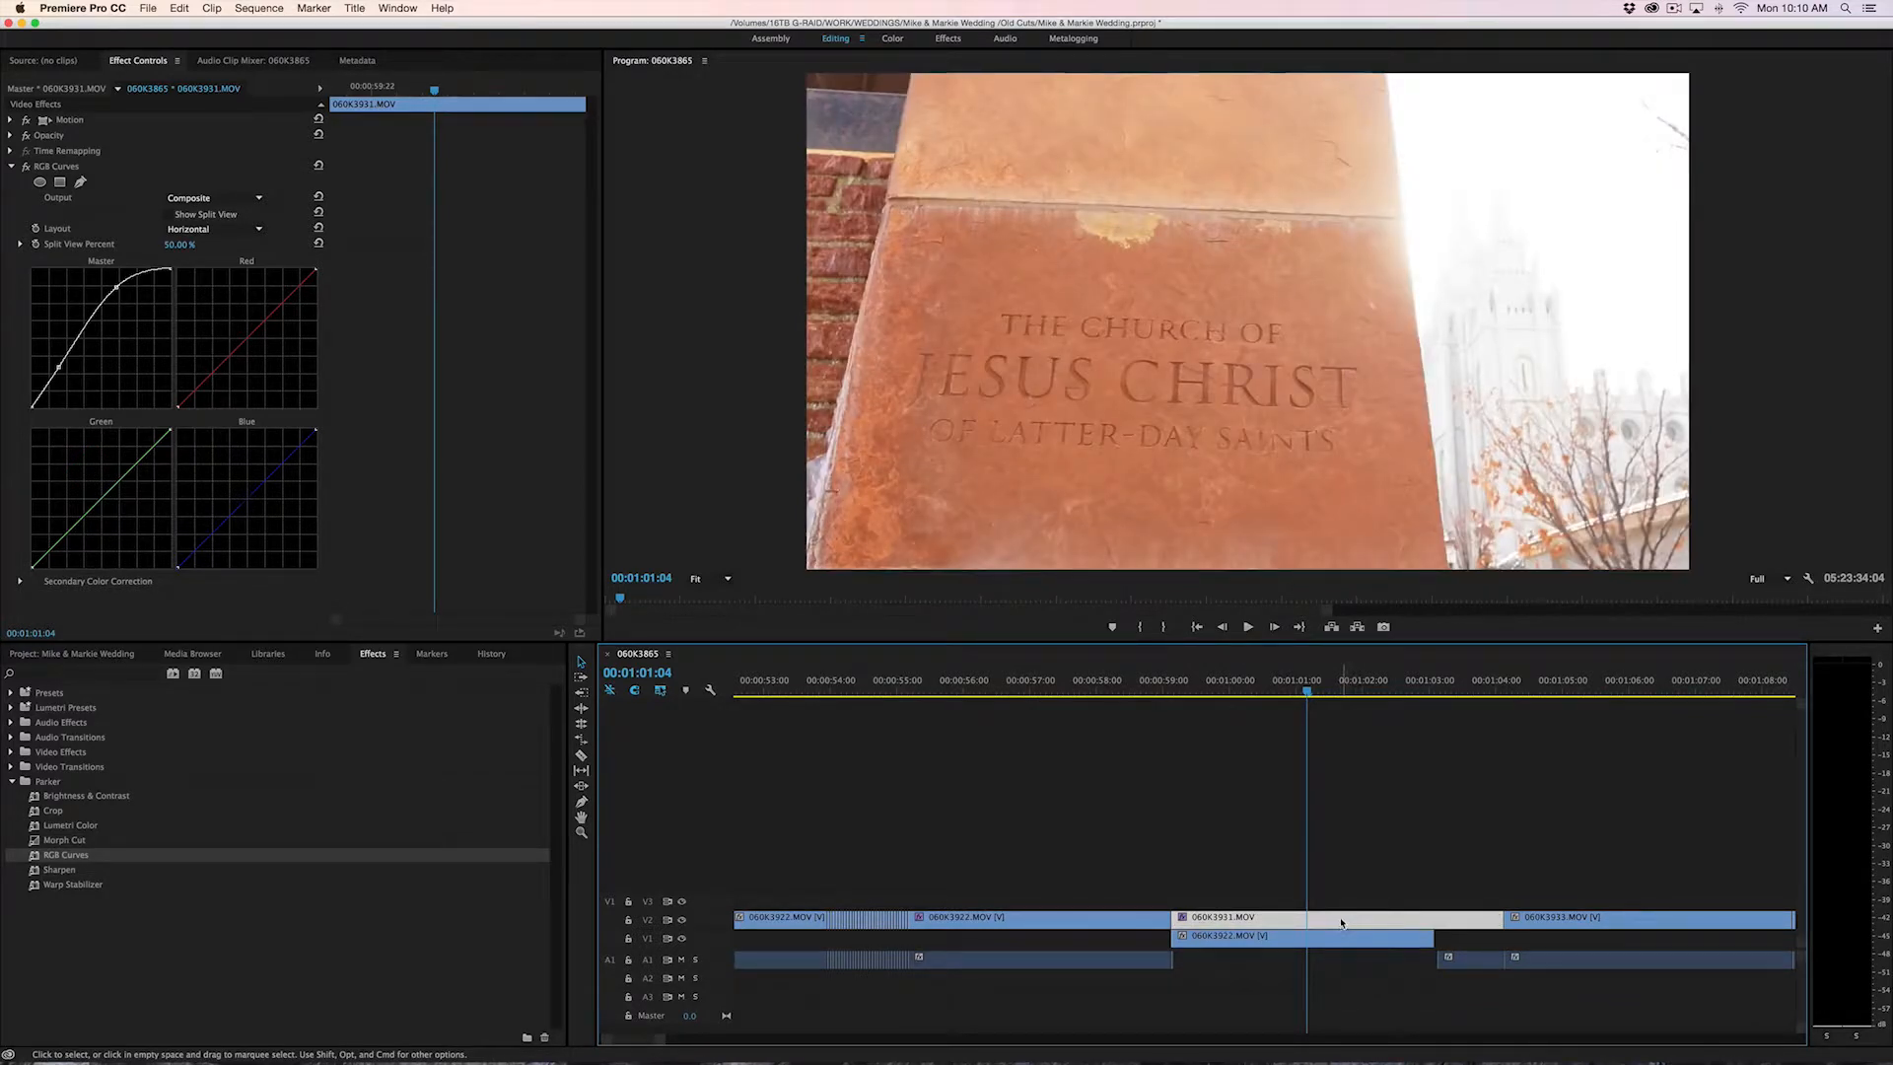
Turn off the Enable option of the 060K3931.MOV clip and toggle its enabled state a few more times
right_click(1351, 923)
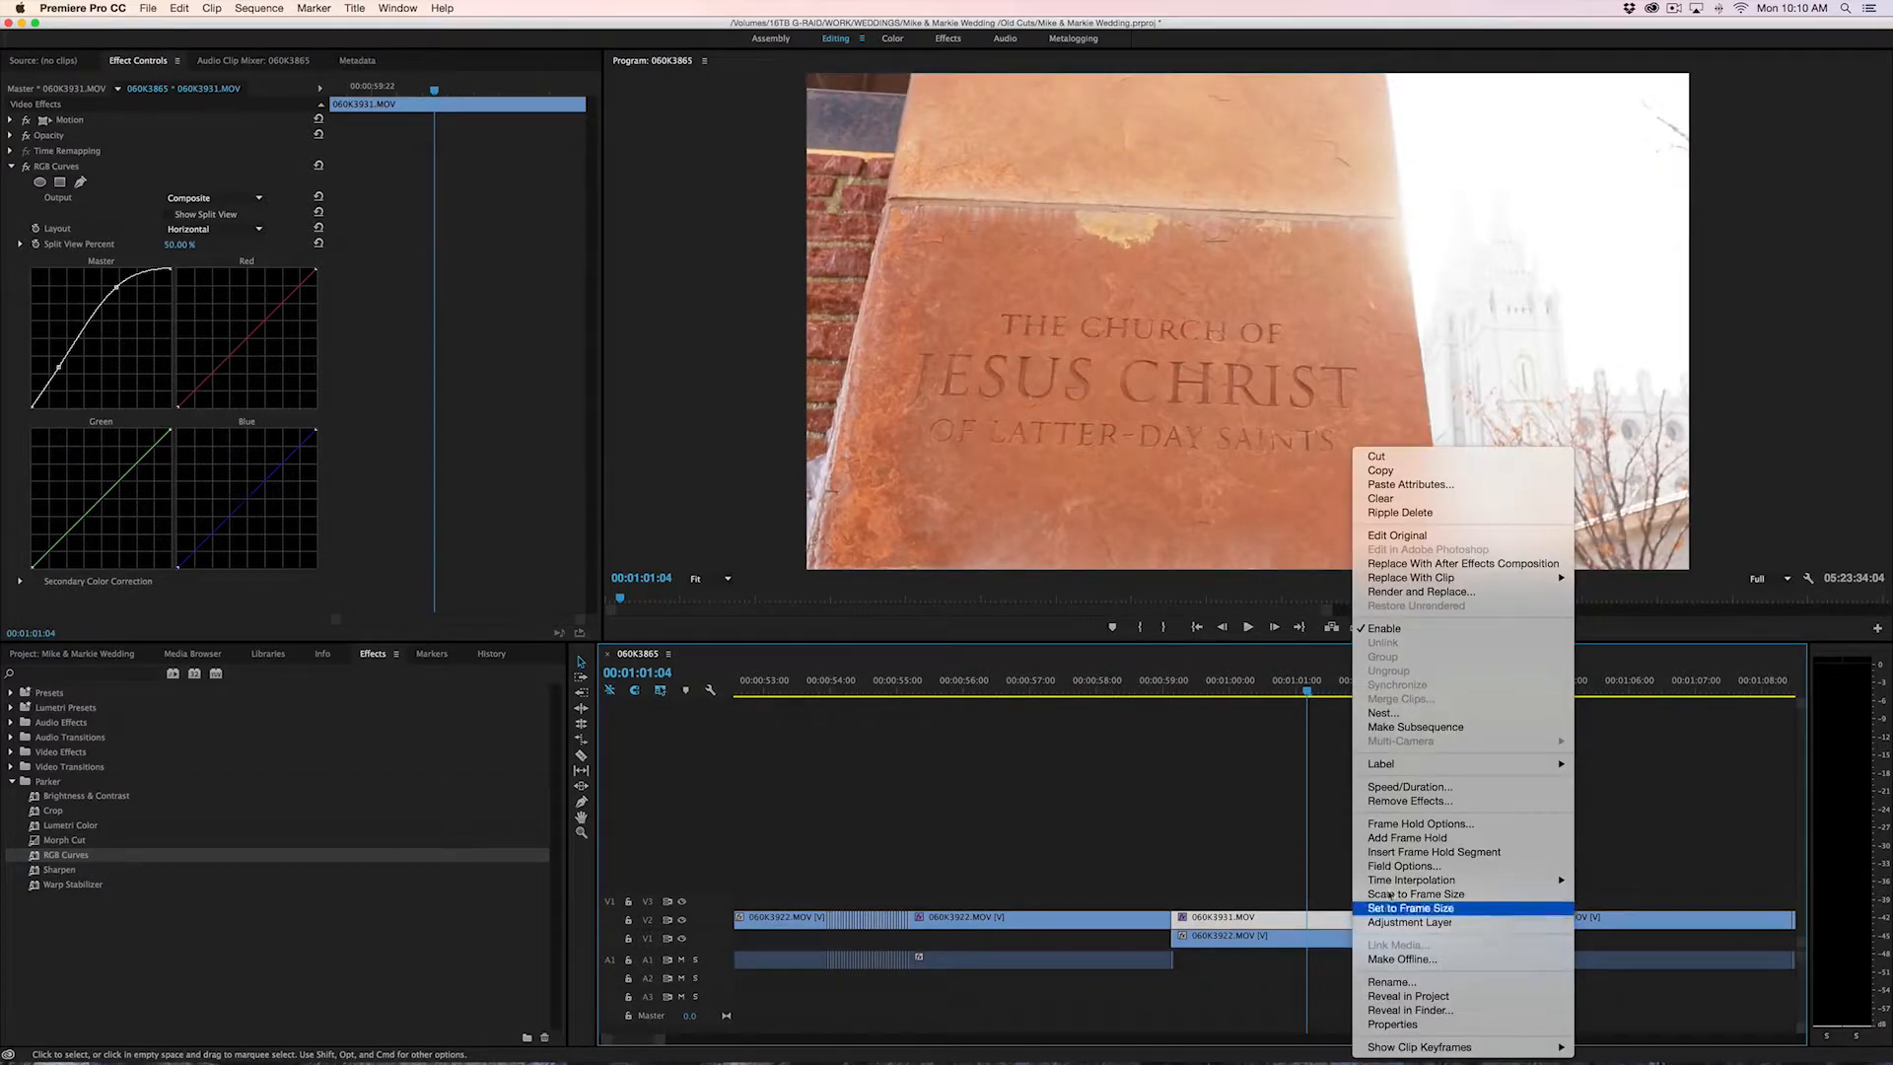
left_click(1397, 630)
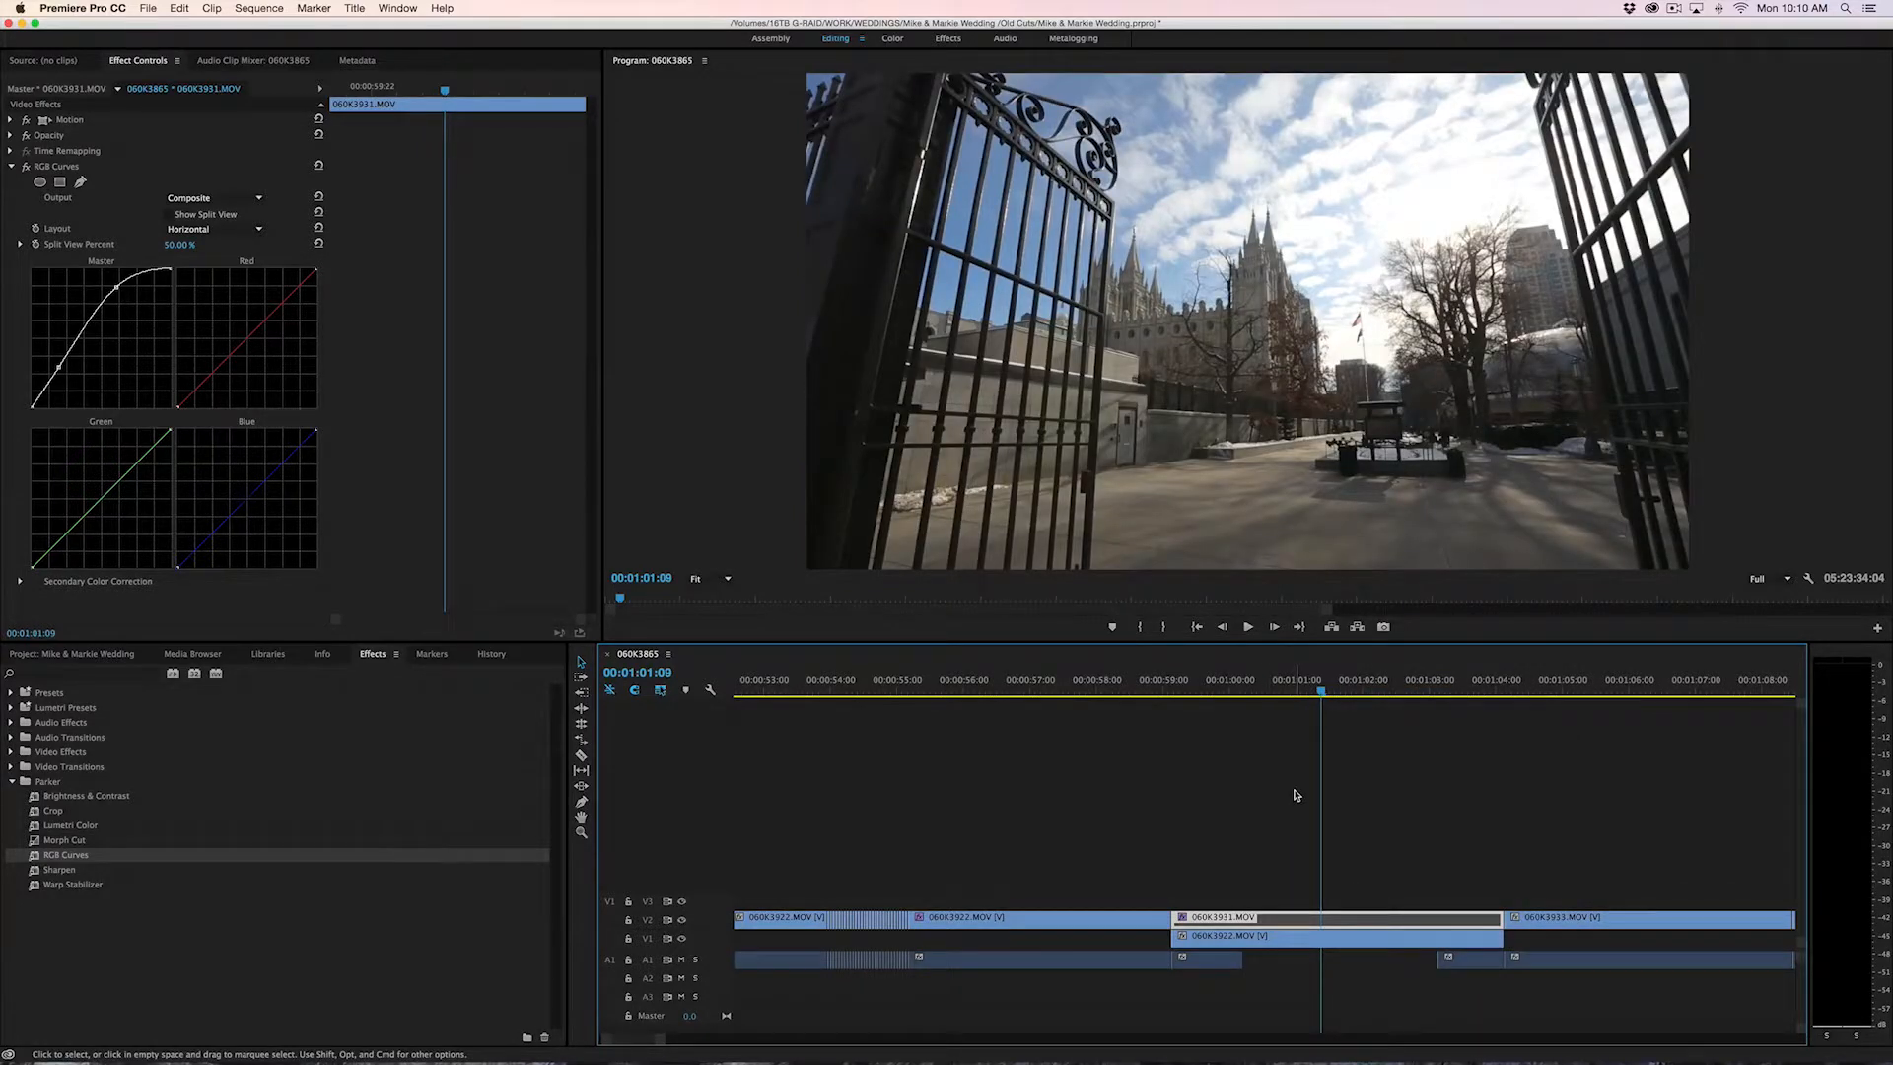
key("shift+super+e")
key("shift+super+e")
key("shift+super+e")
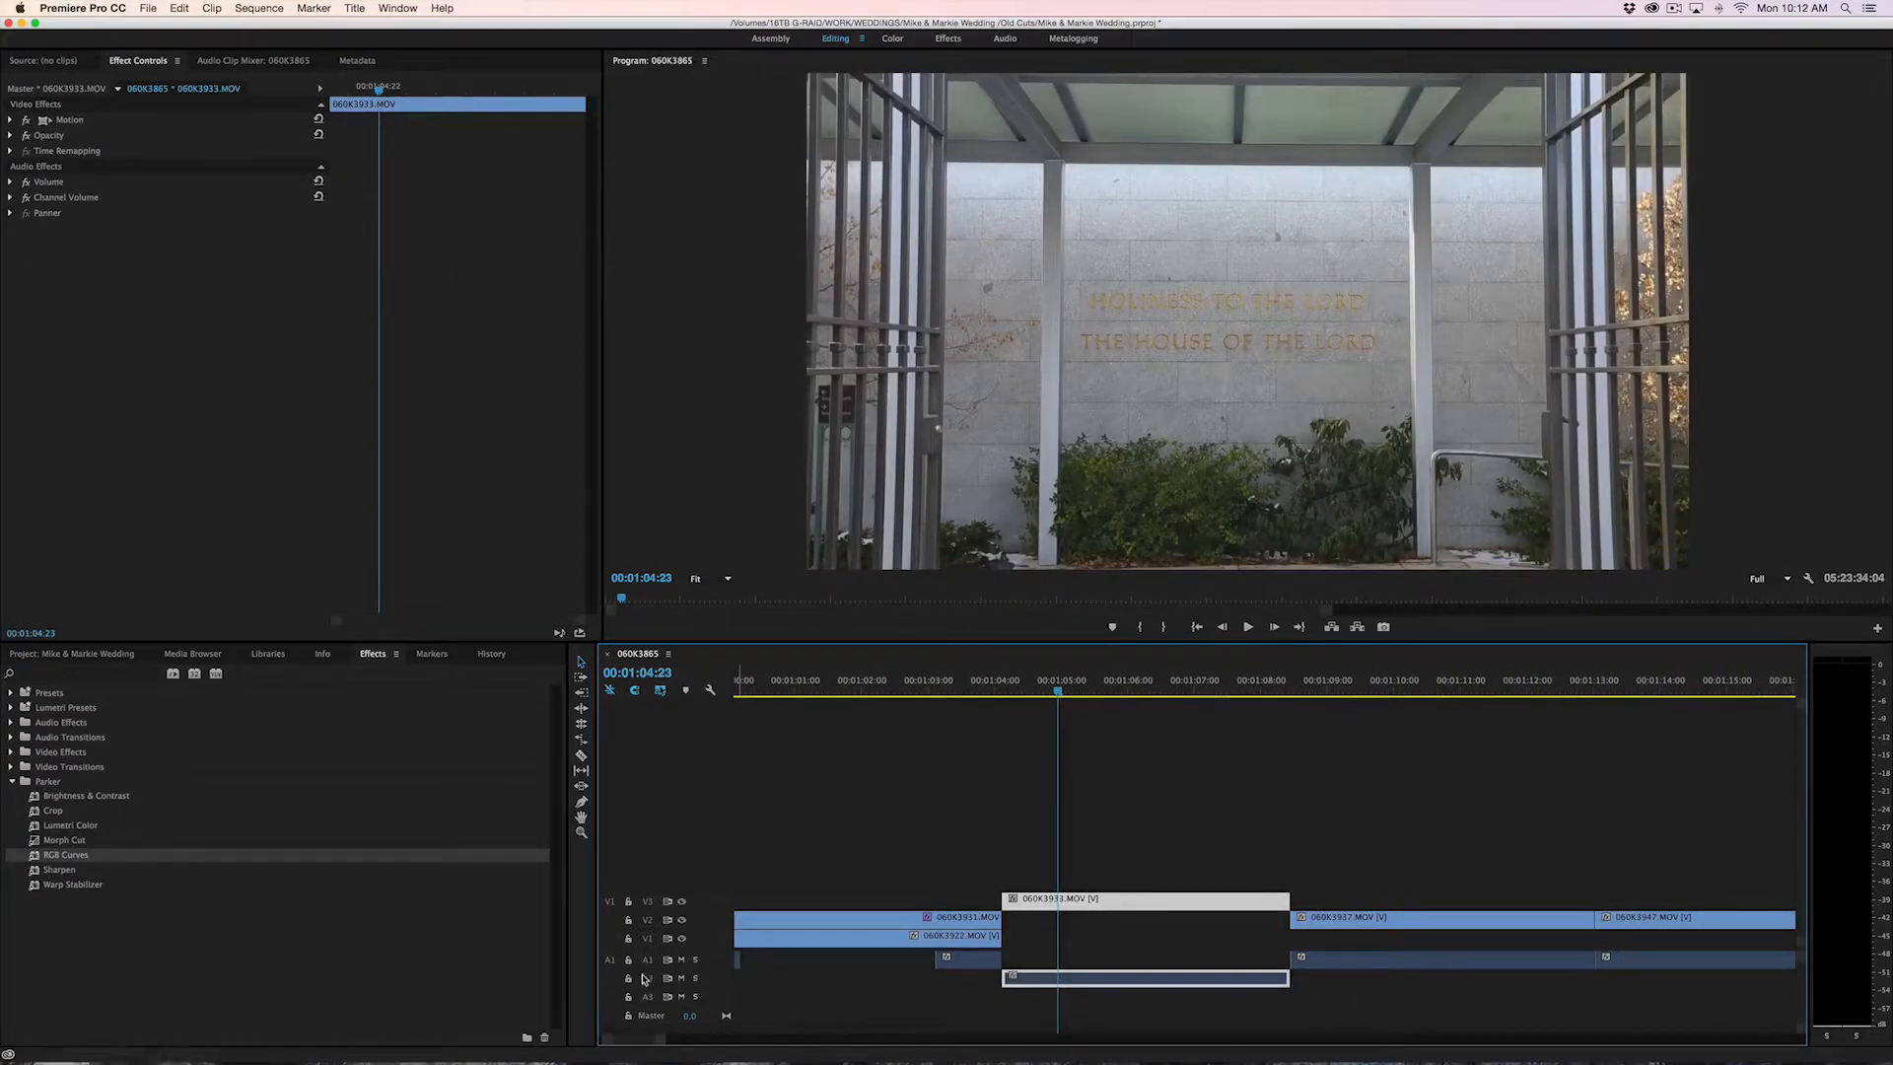
Expand the Audio 2 track to show the waveform of 060K3933.MOV and place the playhead at 00:01:07:18
left_click_drag(641, 981, 640, 1010)
key("=")
left_click(1338, 676)
left_click_drag(1339, 670, 1382, 679)
mouse_move(1373, 899)
left_mouse_down()
mouse_move(1451, 899)
mouse_move(1371, 907)
left_mouse_up()
left_click(1284, 679)
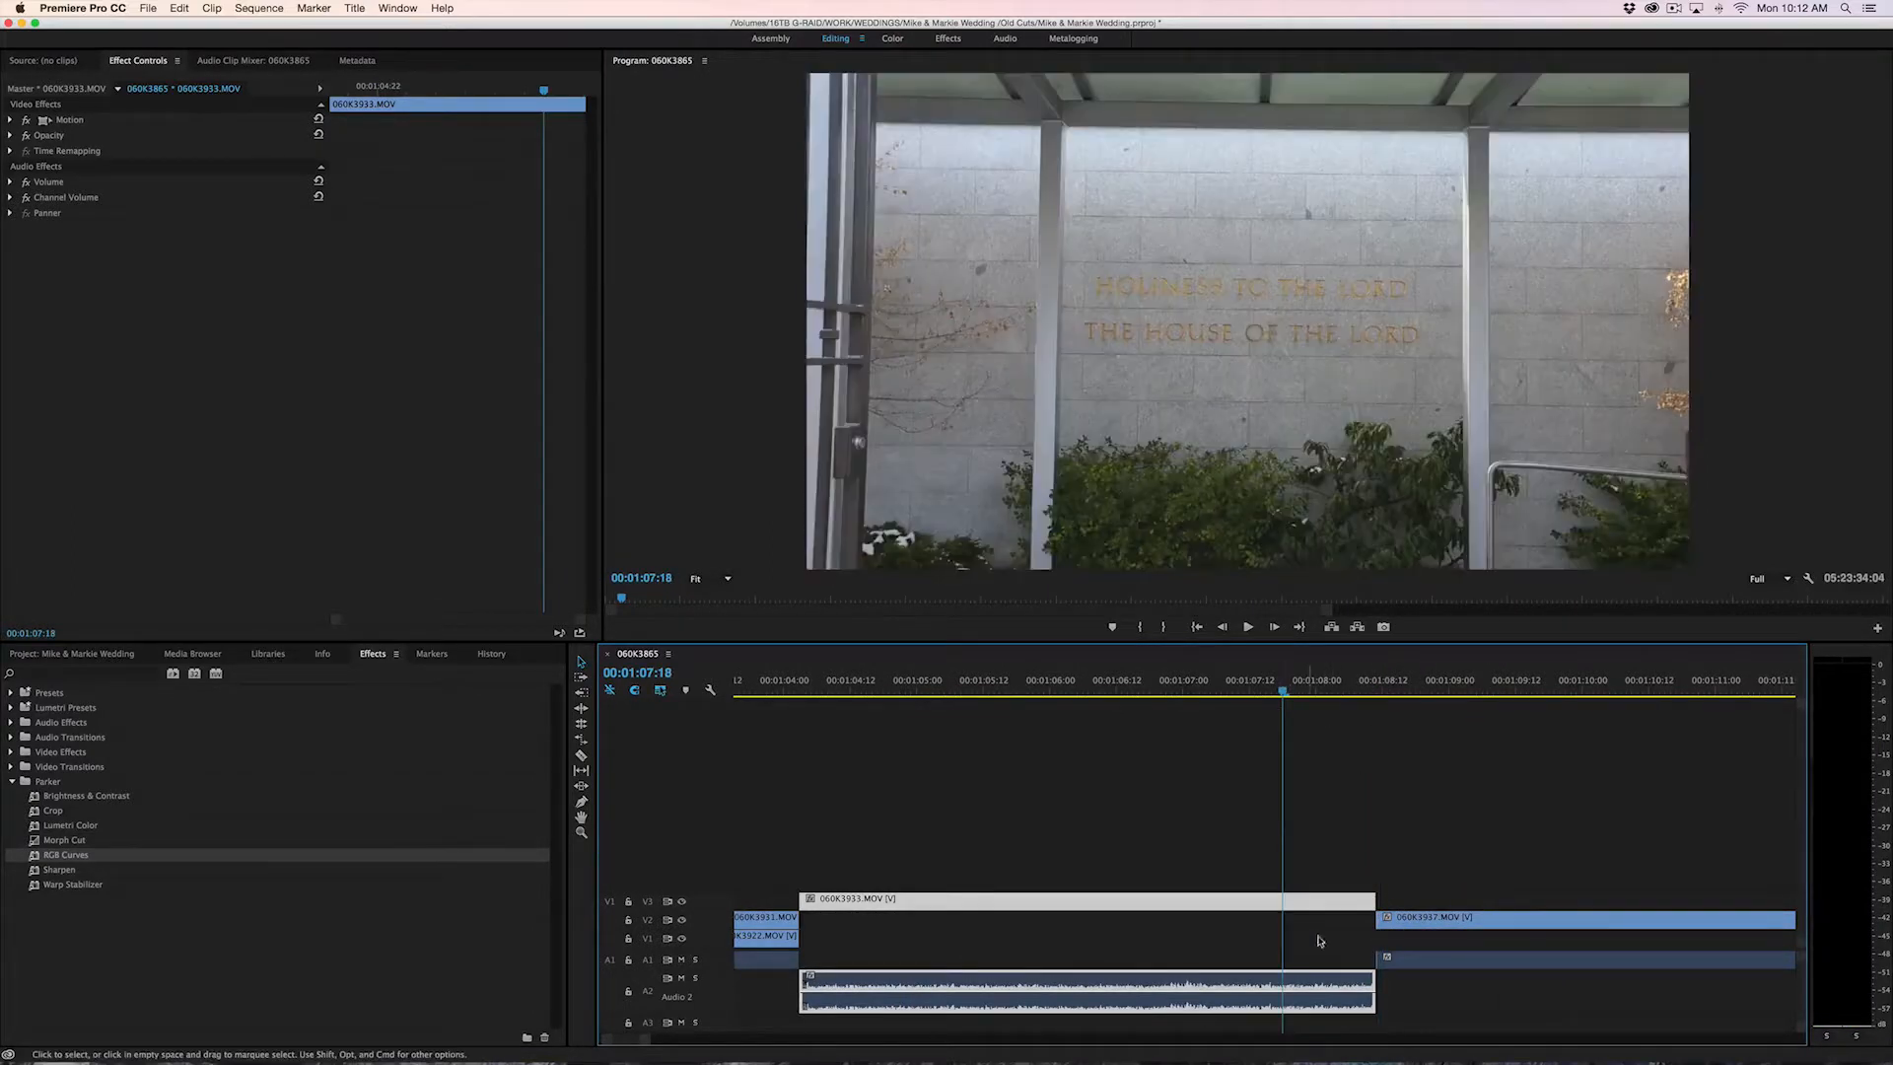
Unlink the video and audio of the 060K3933.MOV clip and extend only the audio's end to about 00:01:09:02
right_click(1321, 905)
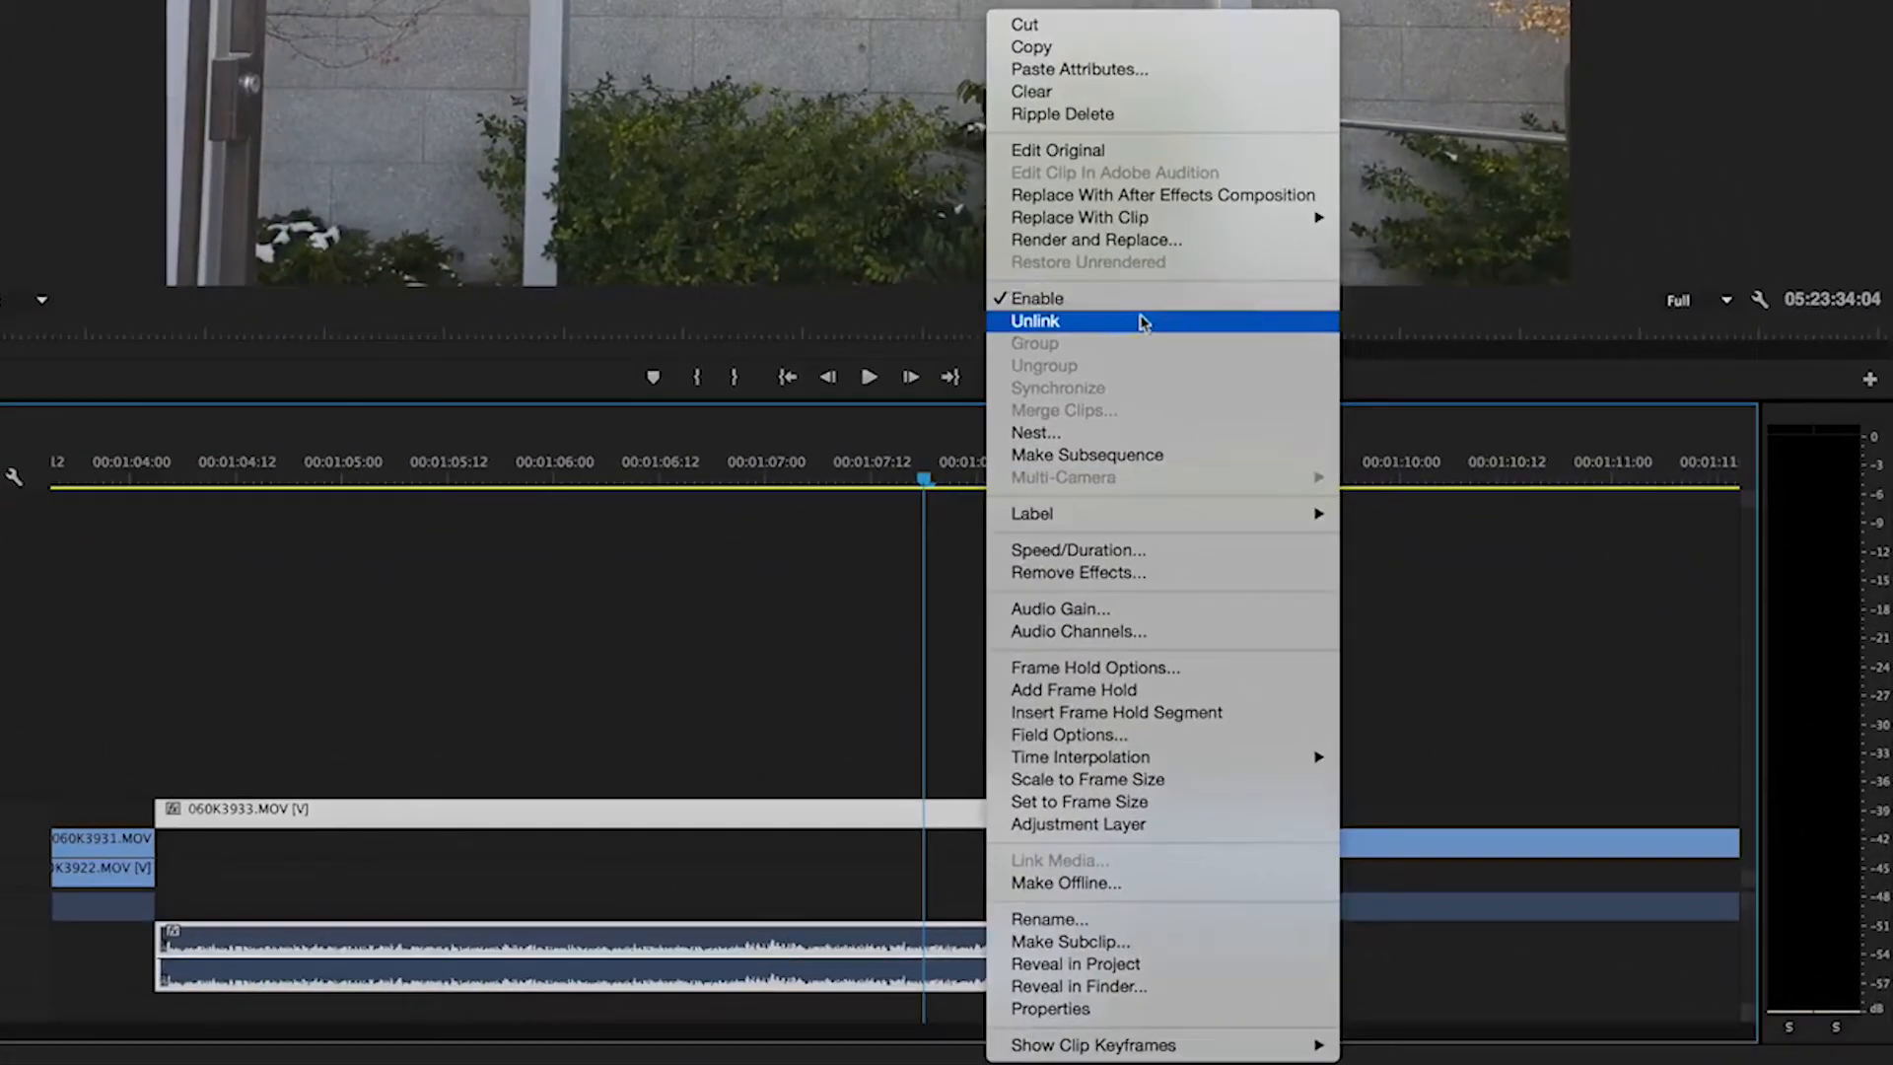
left_click(1142, 323)
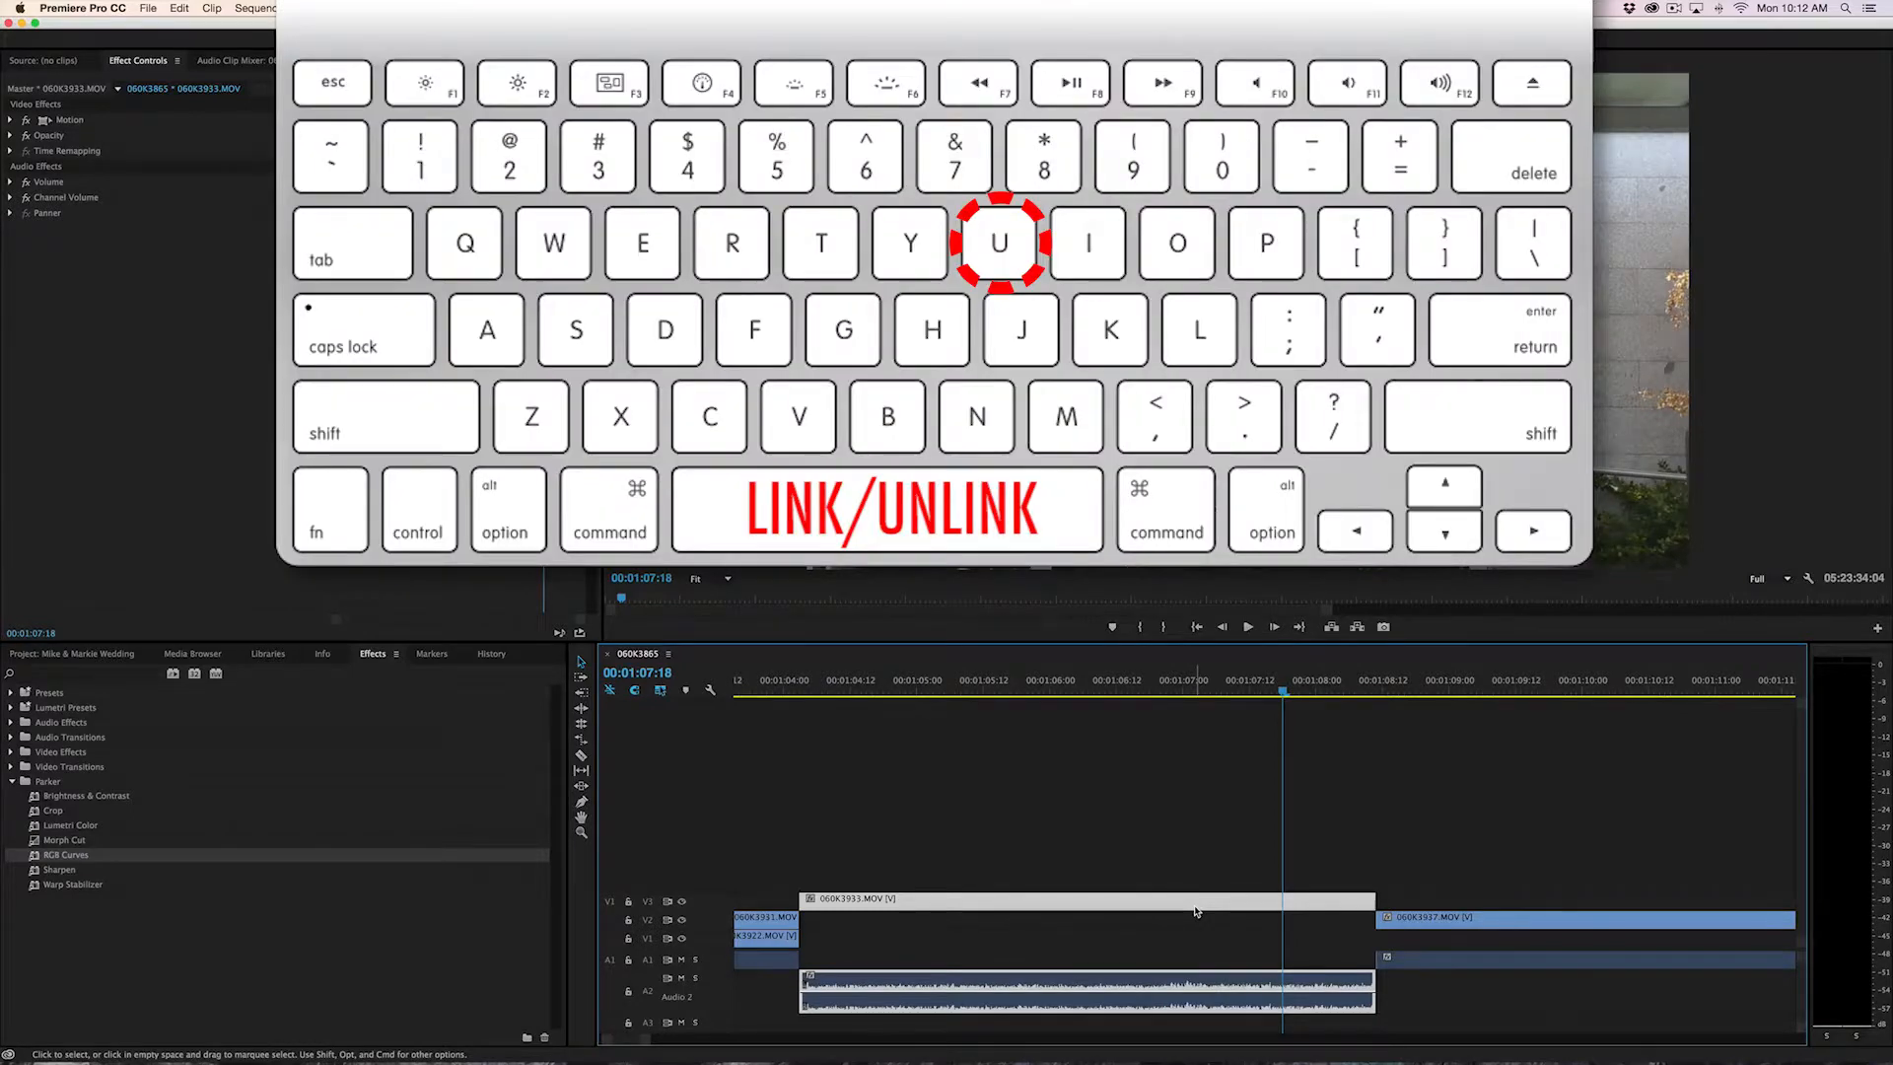
left_click_drag(1375, 985, 1463, 998)
Select the 060K3933.MOV video and audio, link them again, and extend their ends together by about 2 frames
left_click_drag(1373, 900, 1311, 983)
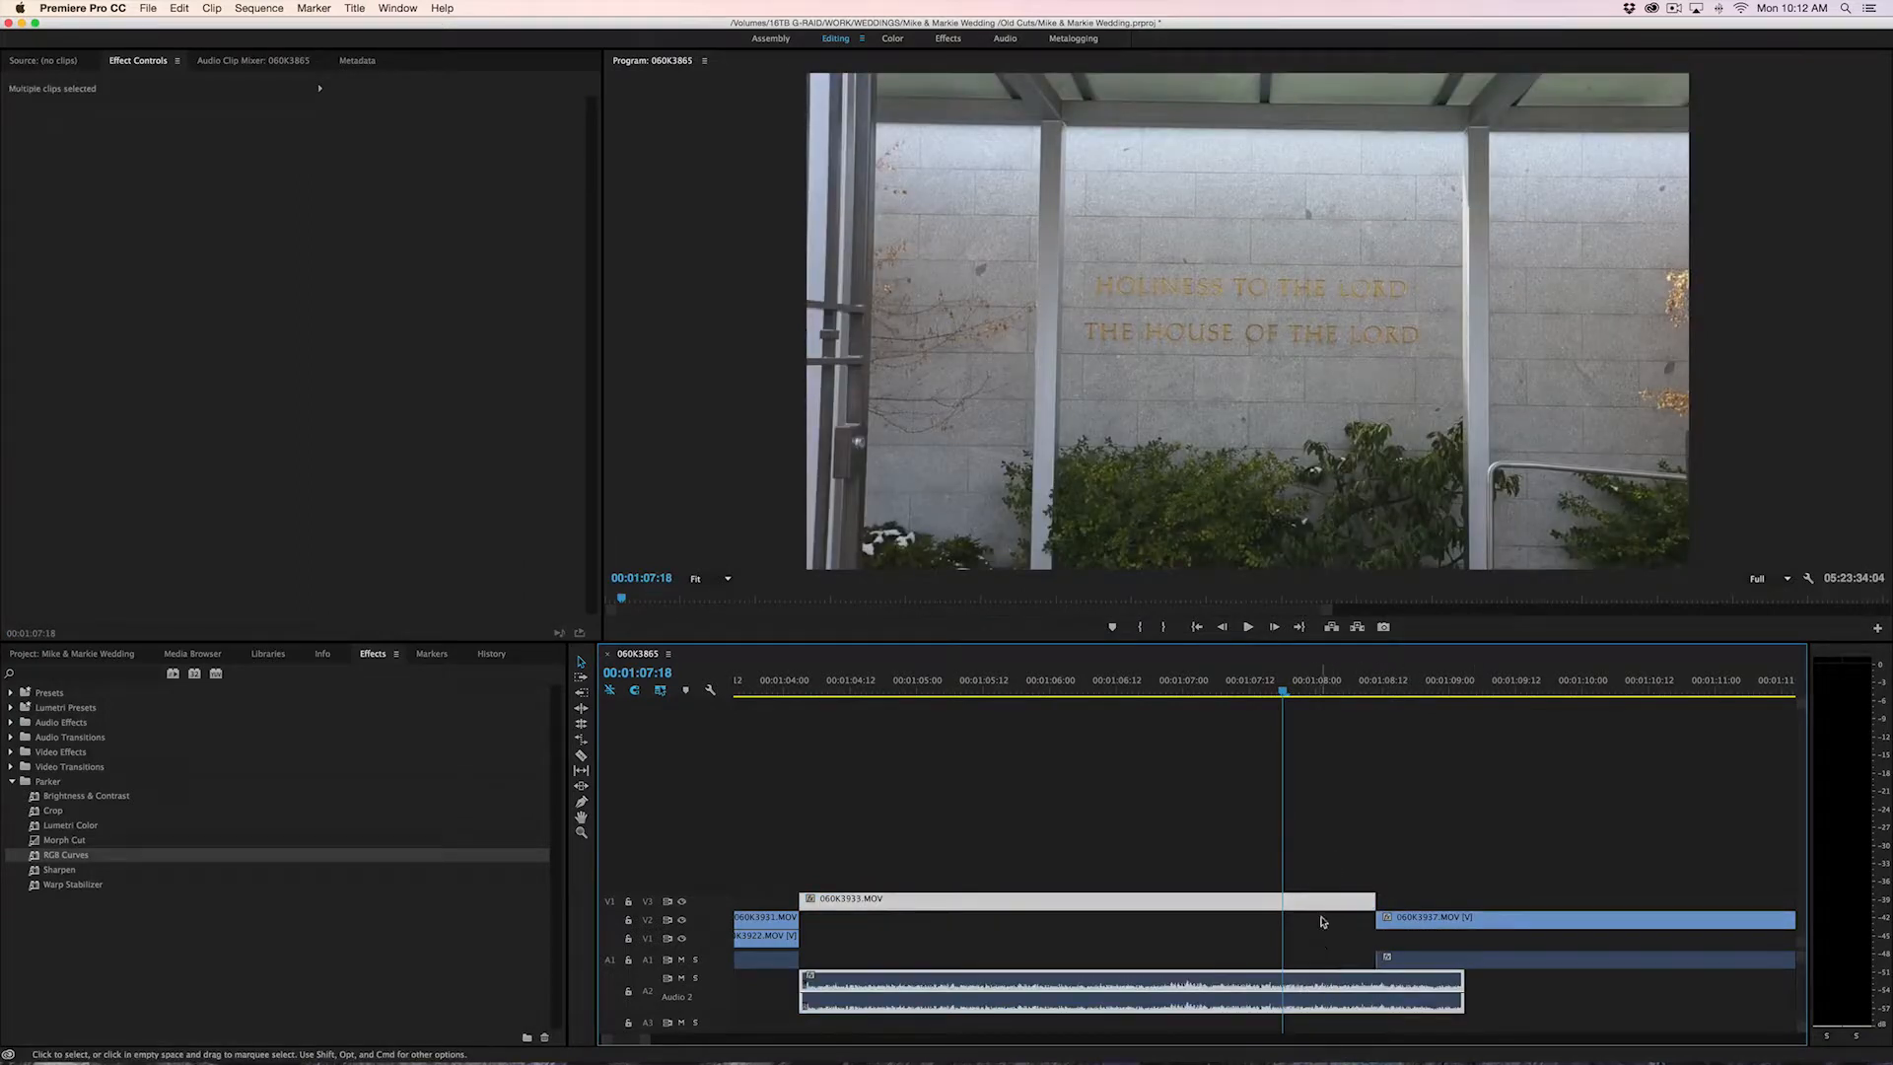
right_click(1322, 902)
left_click(1350, 615)
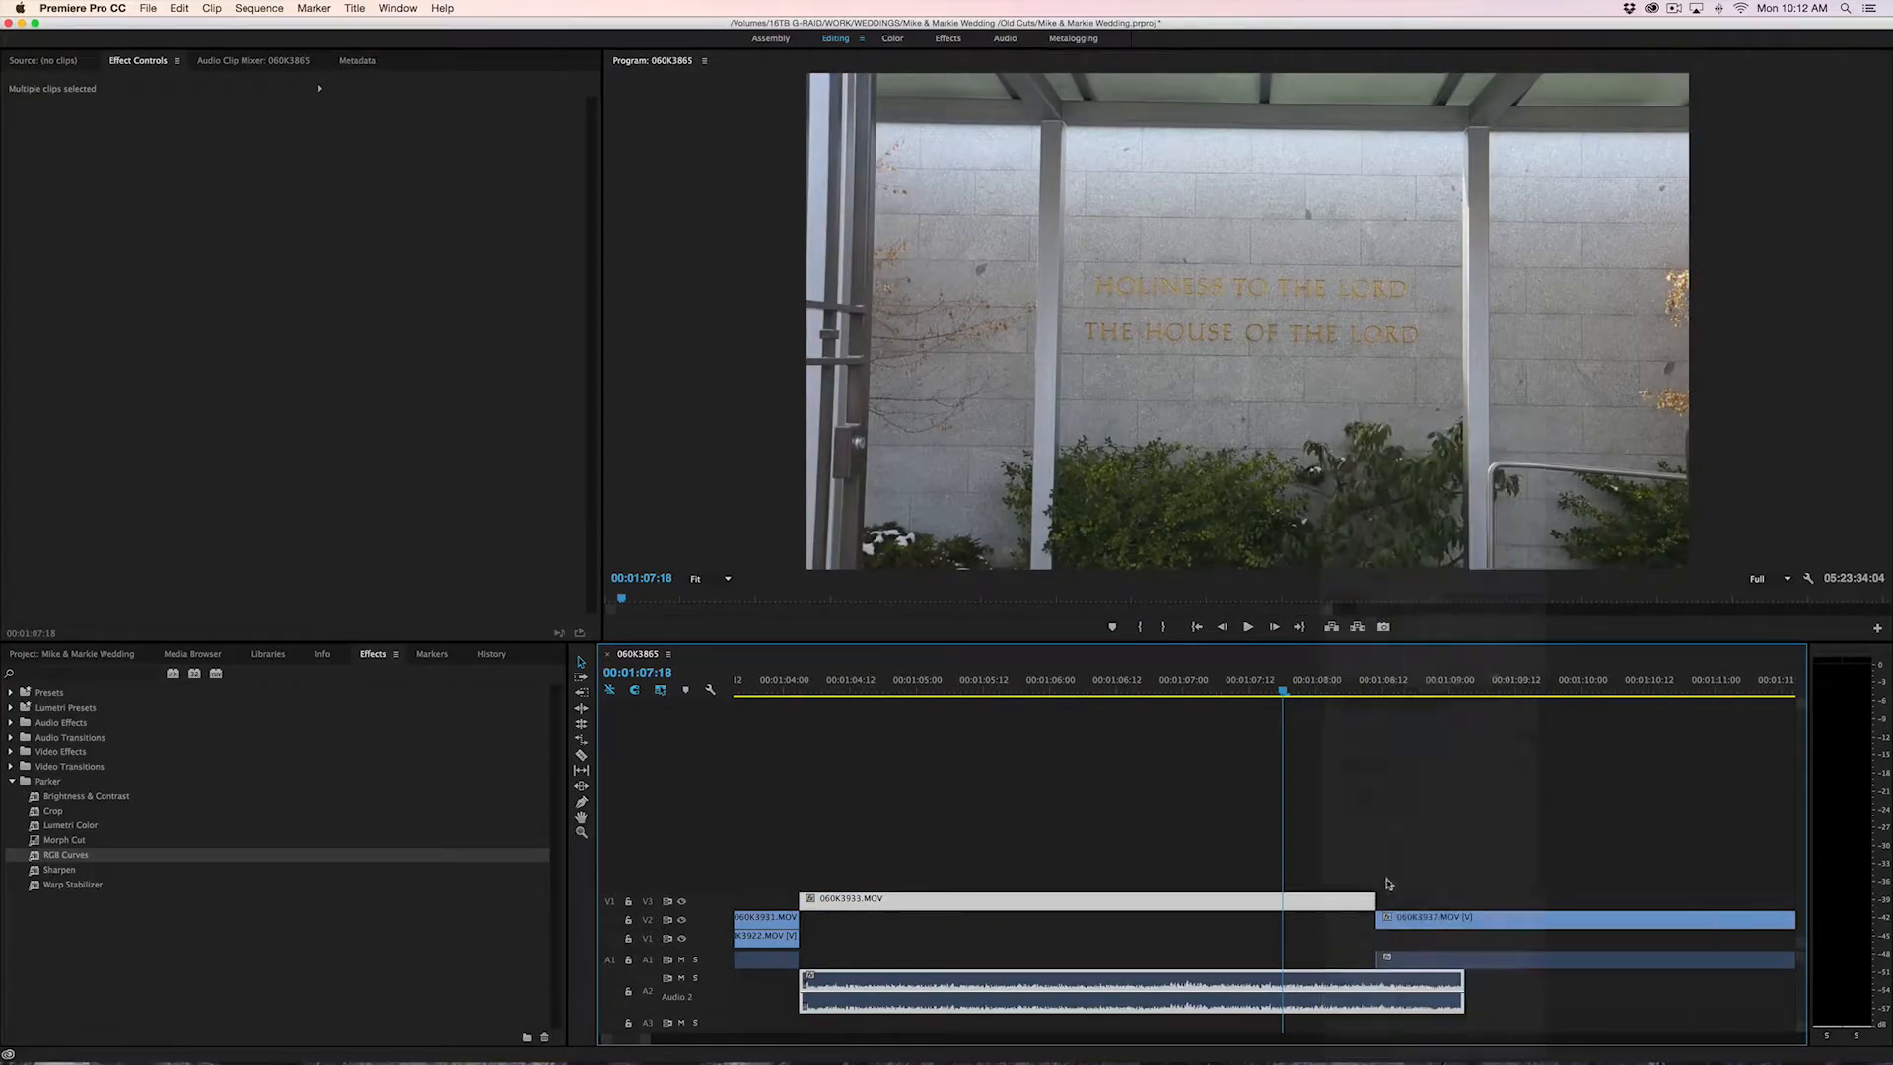
mouse_move(1376, 899)
left_mouse_down()
mouse_move(1435, 895)
mouse_move(1390, 897)
left_mouse_up()
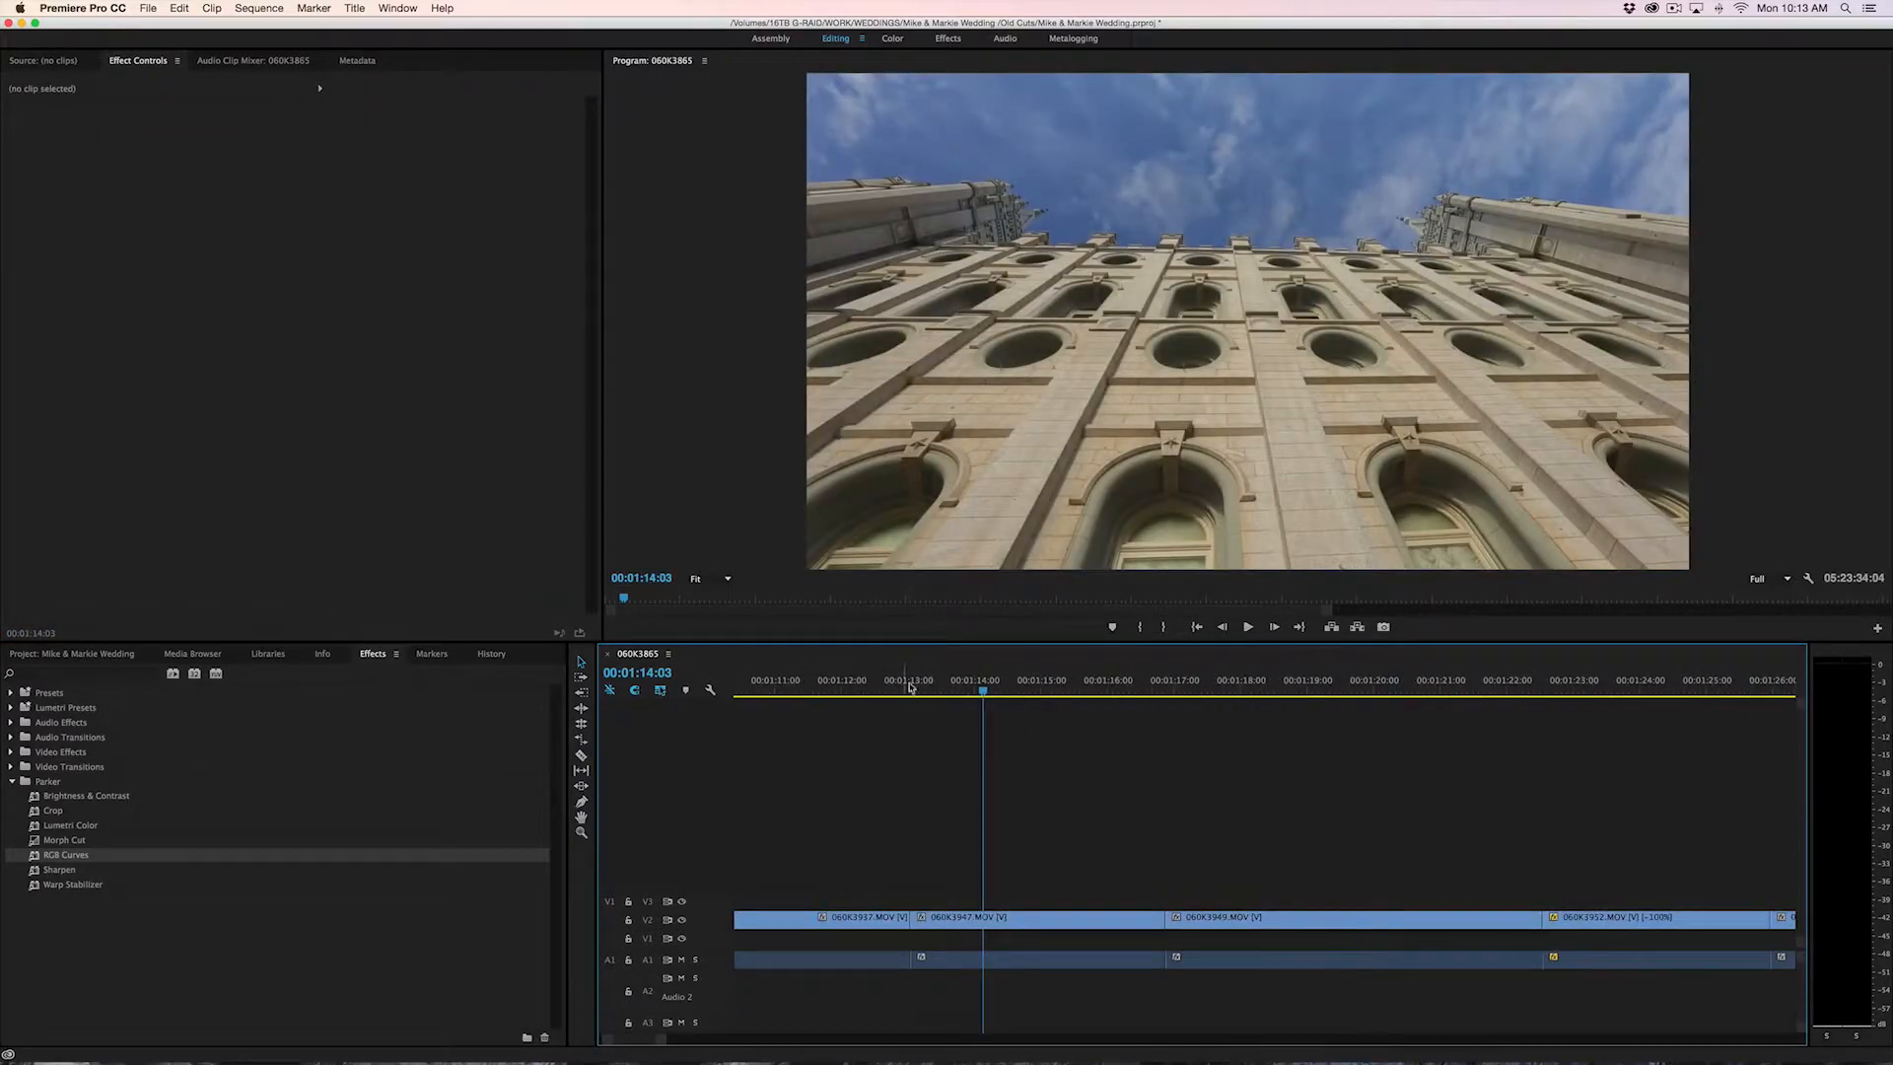
Play back the 060K3947.MOV clip on V2 from 00:01:13:00 and again from 00:01:13:06 to judge its speed
left_click_drag(910, 687, 951, 688)
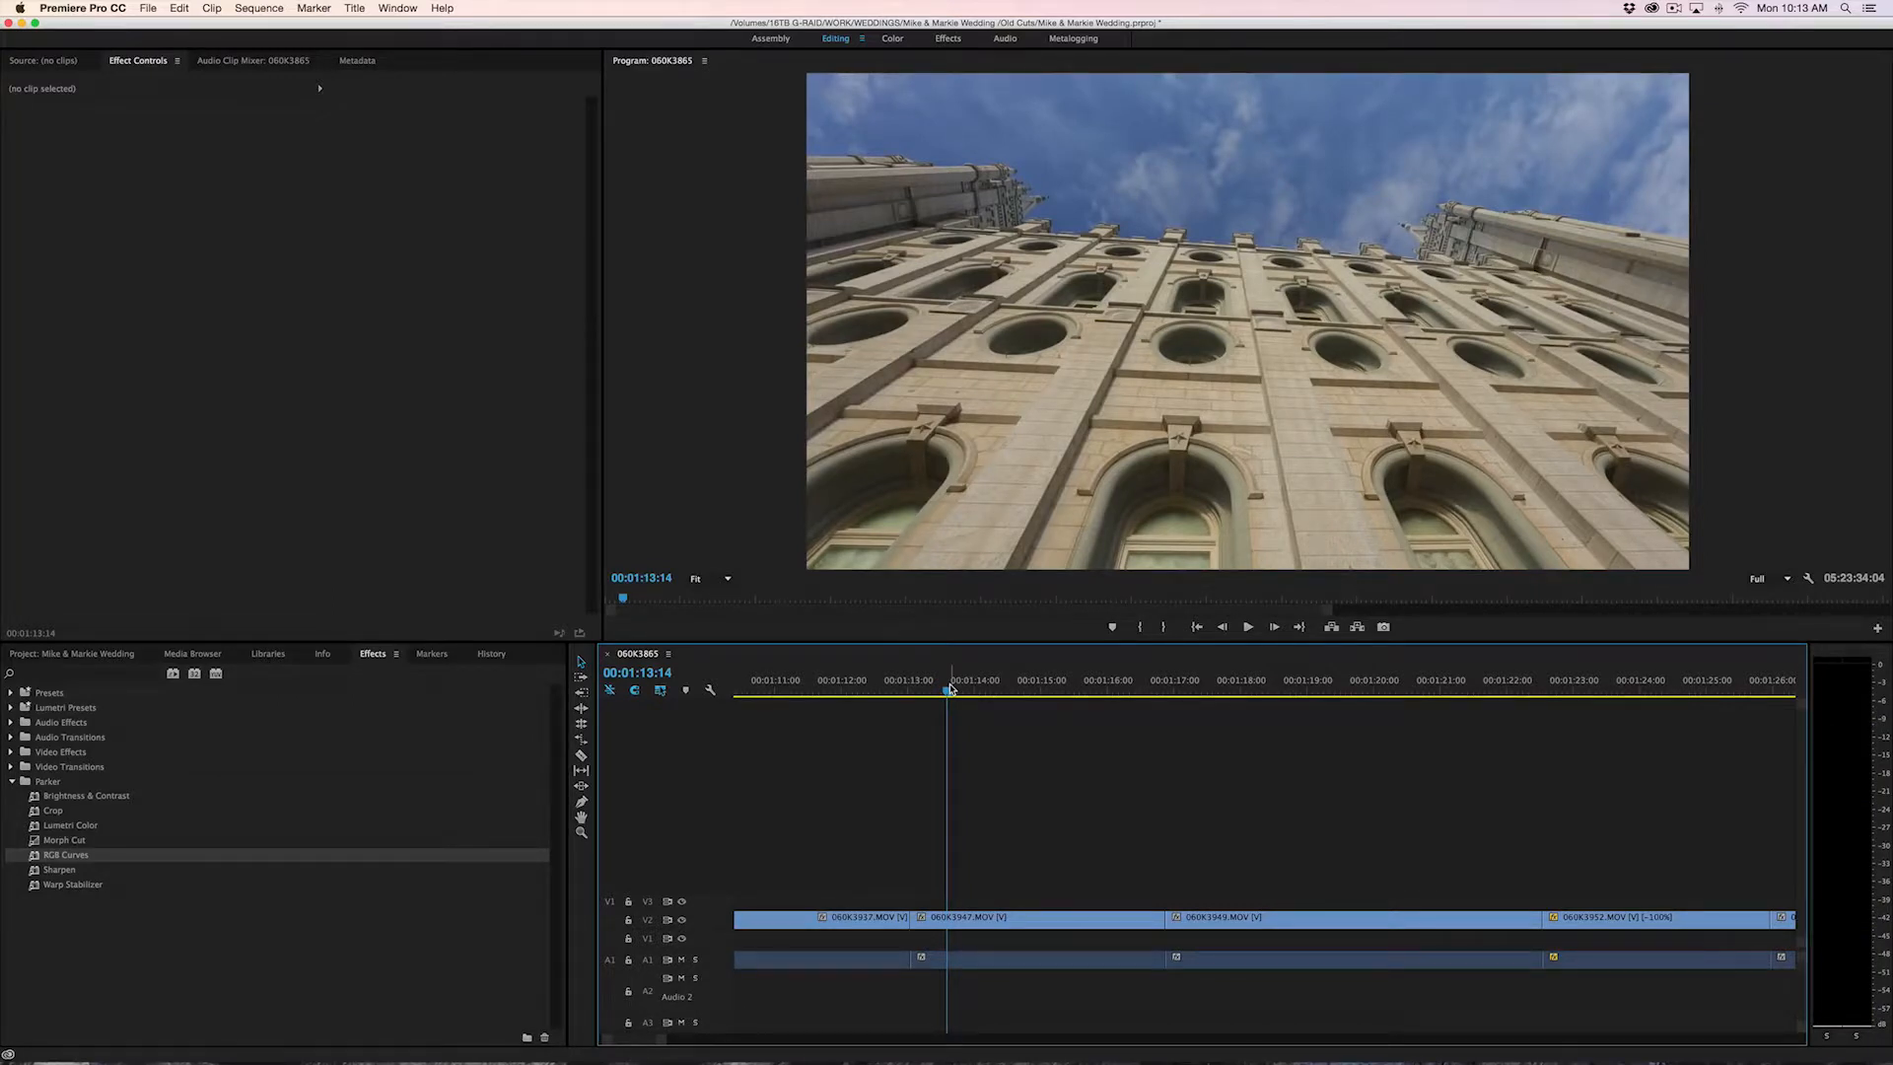
left_click(1025, 688)
key("equal")
left_click(971, 689)
key("space")
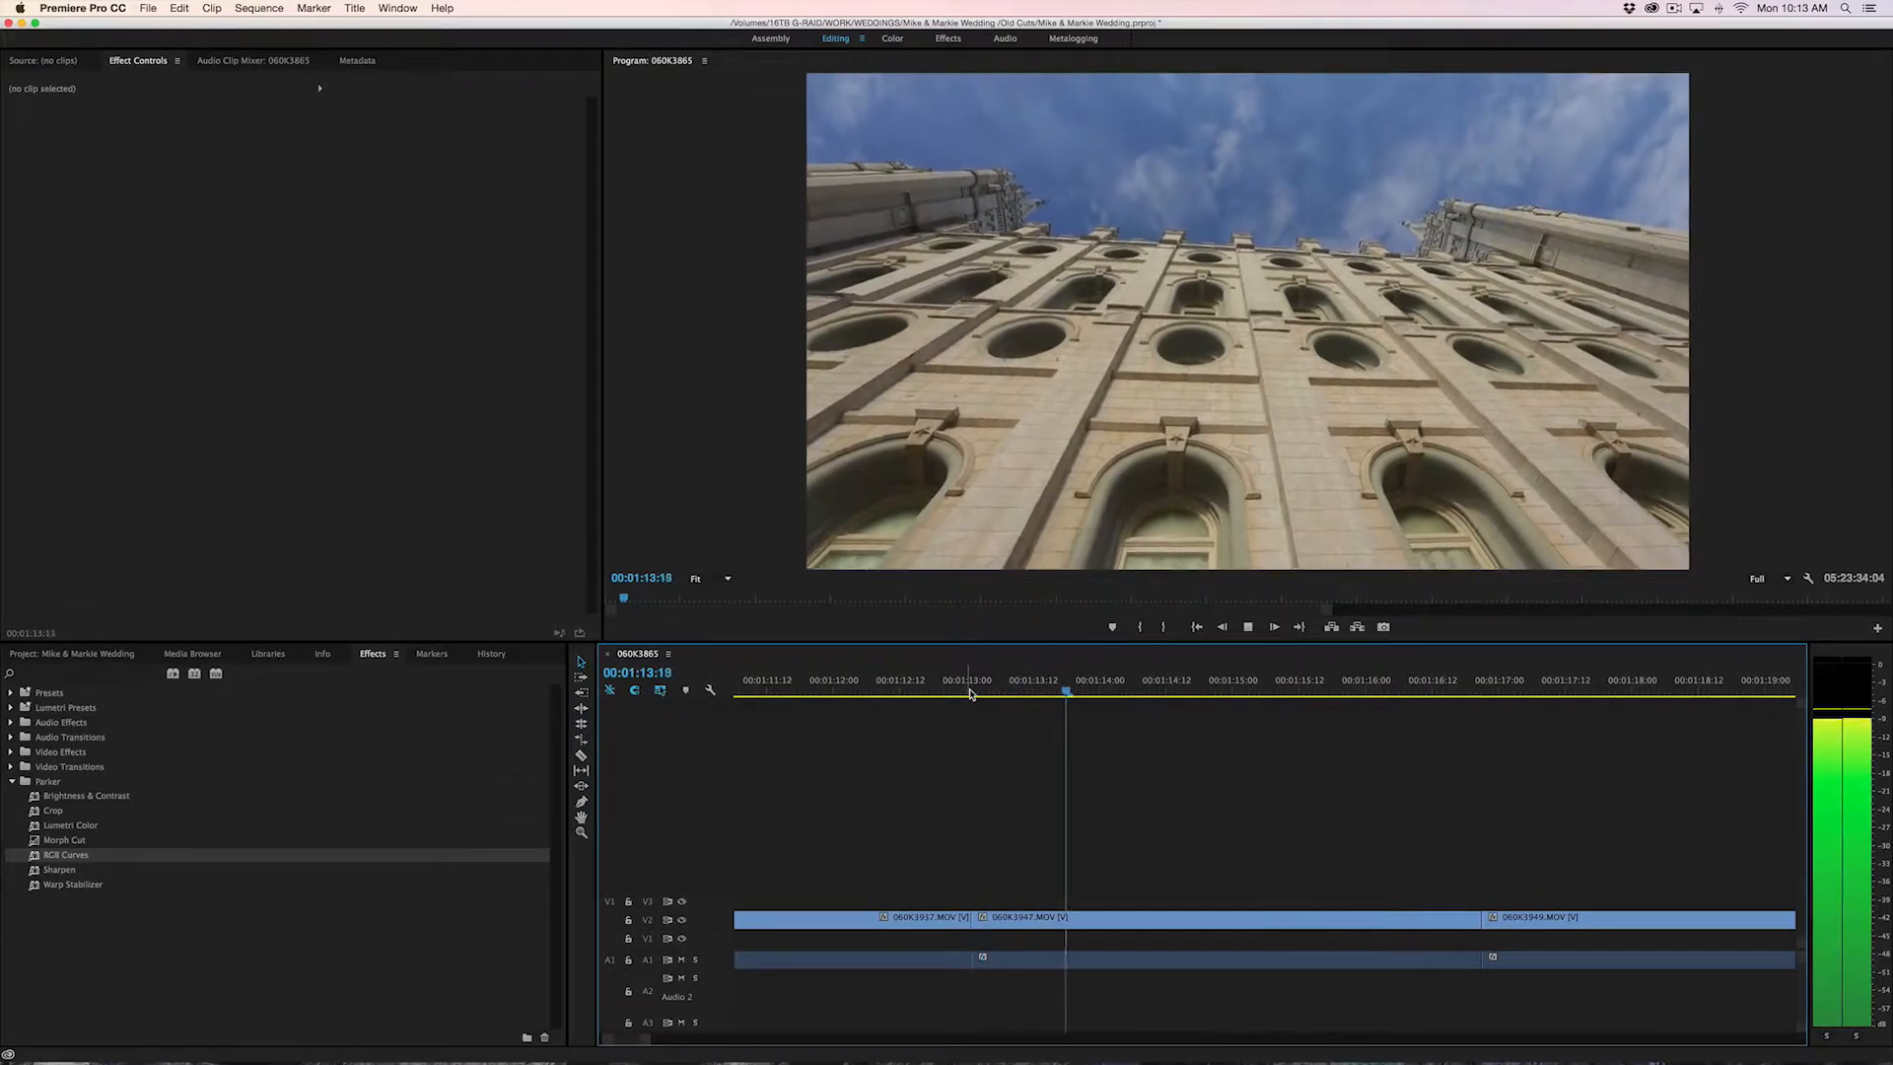
left_click(999, 695)
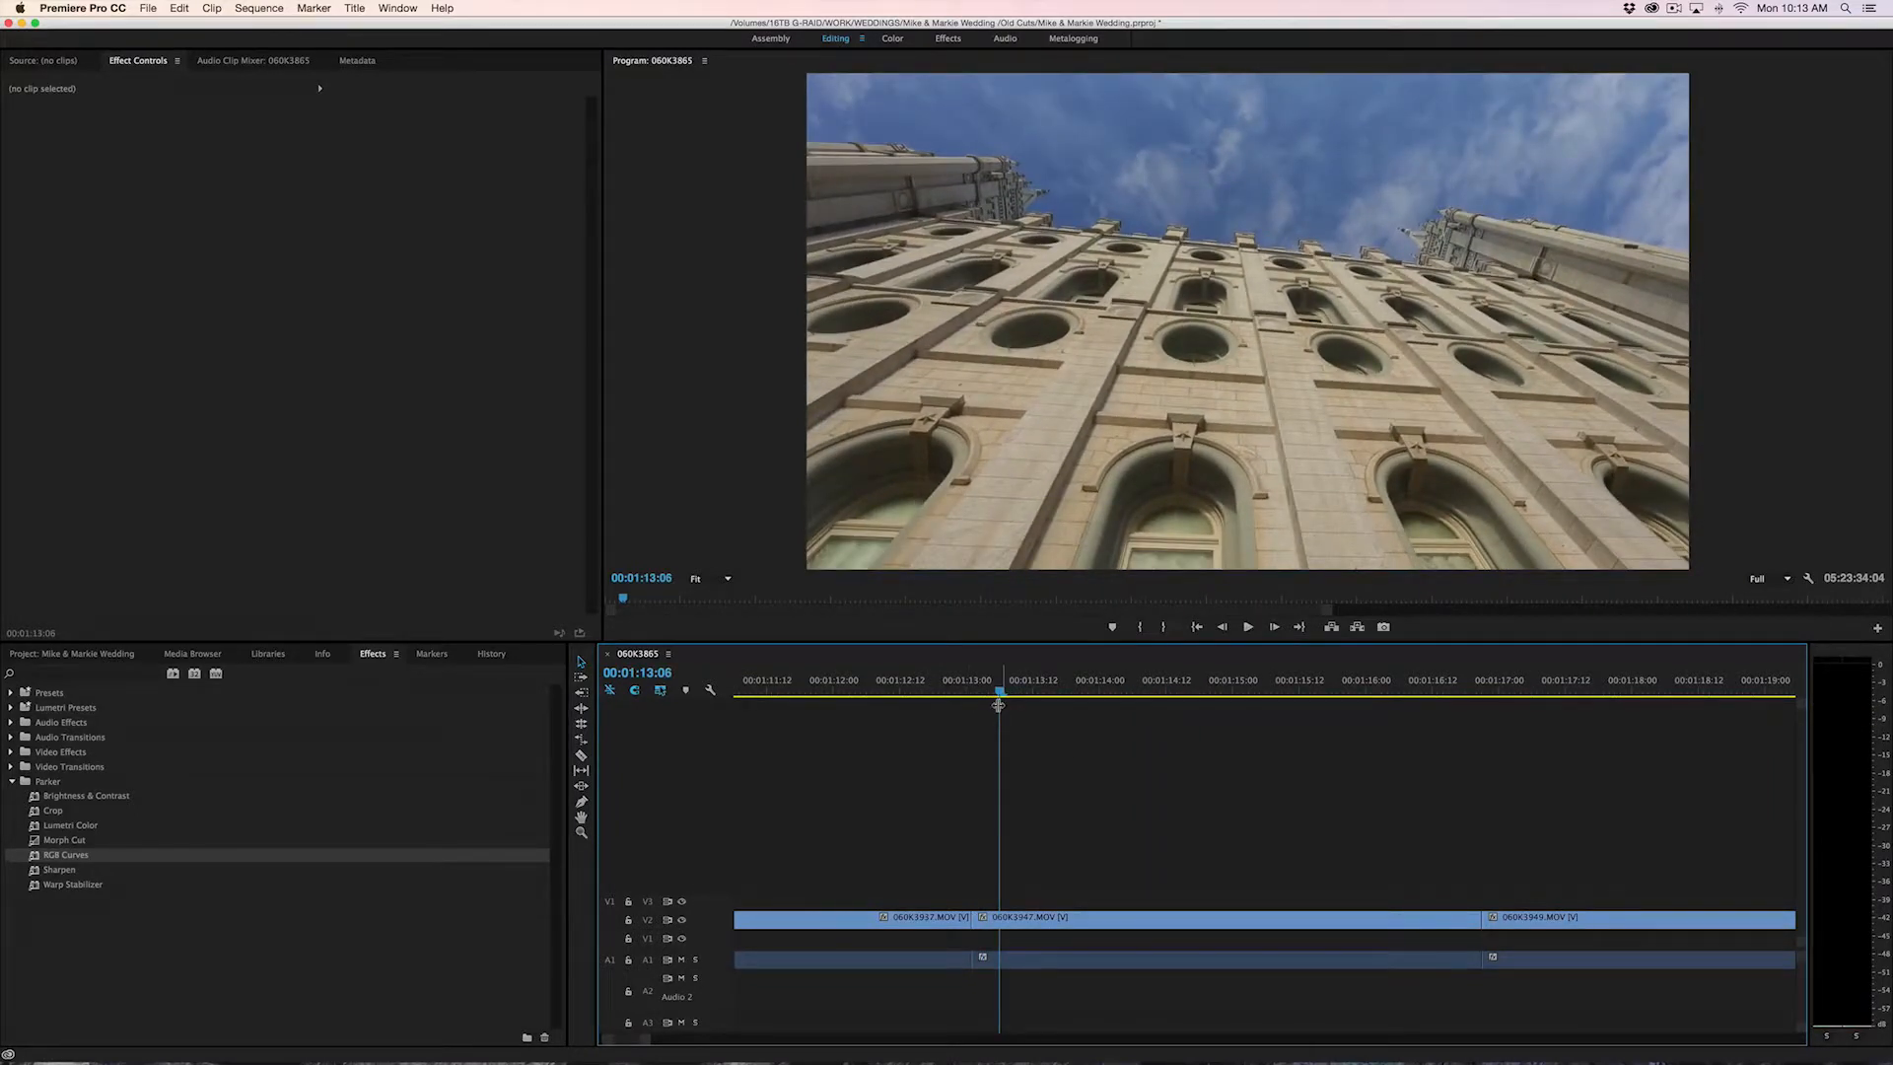
key("space")
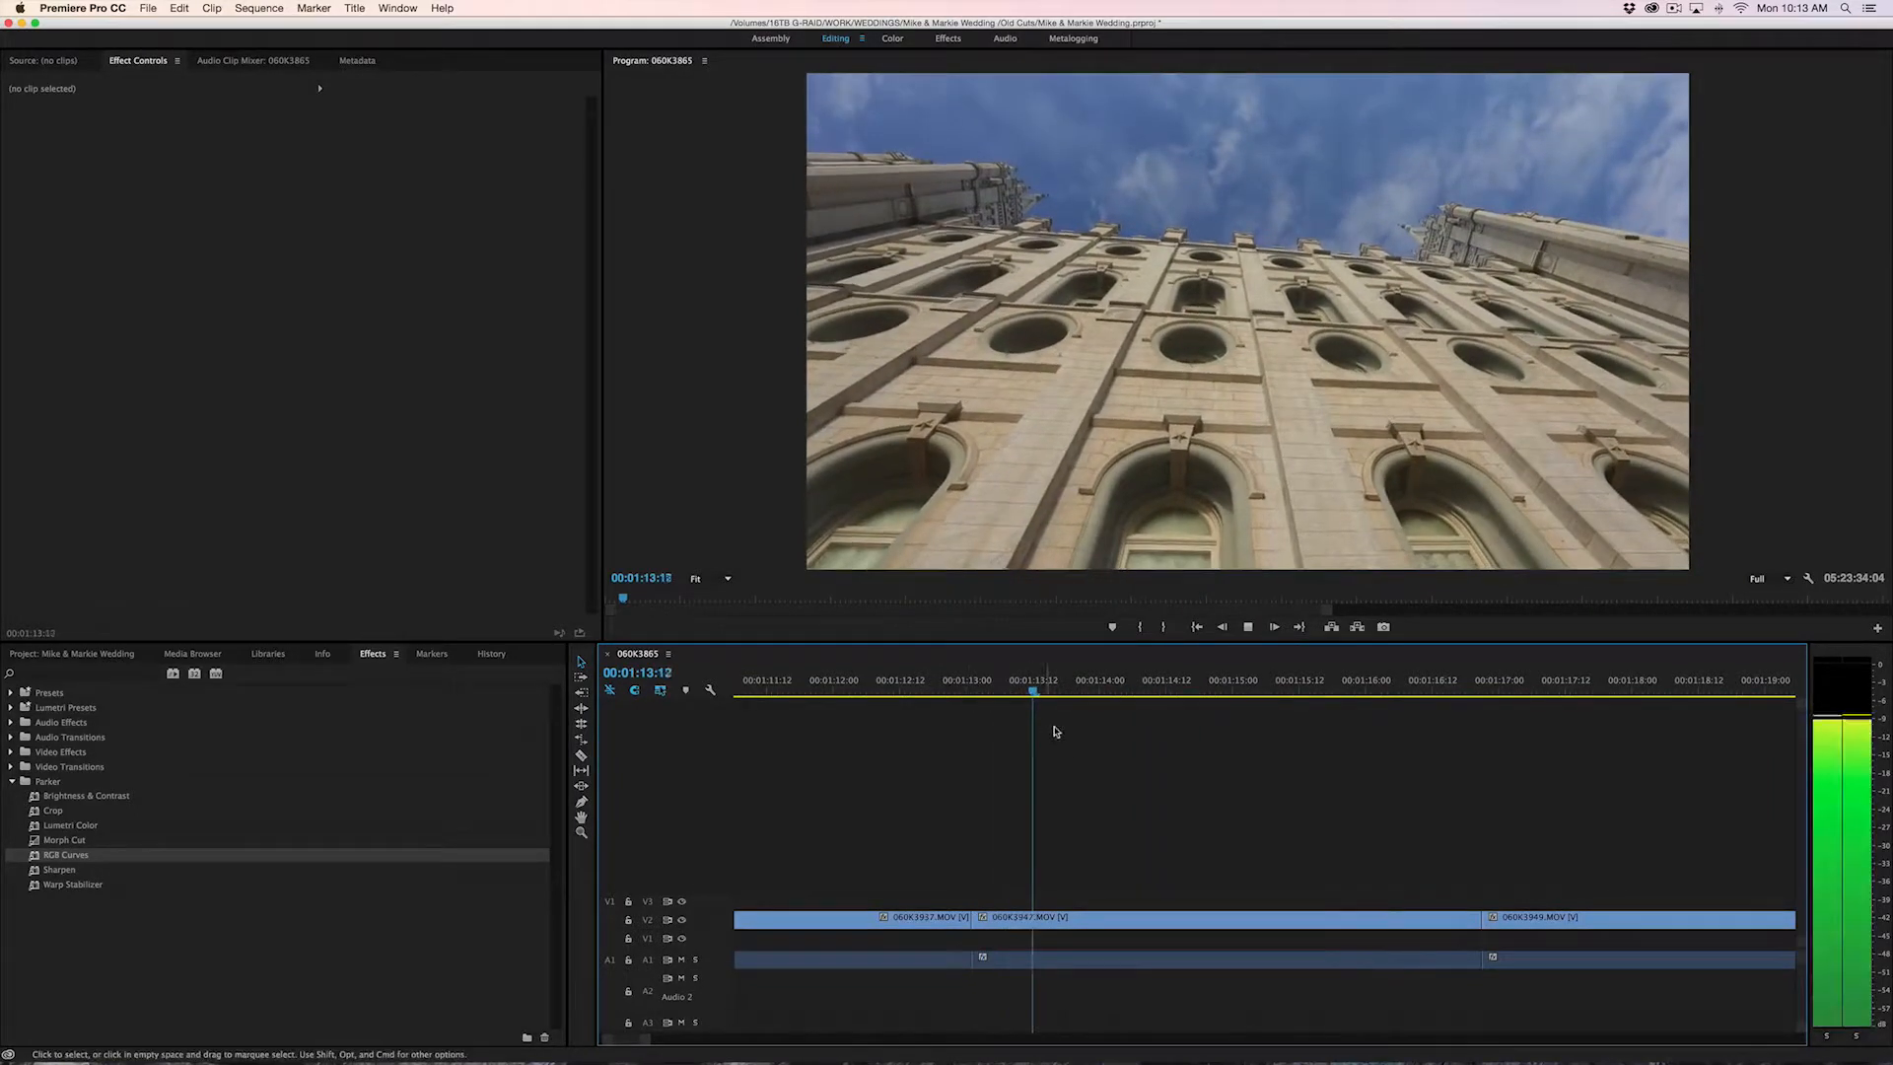
key("space")
Try a 250% speed on the 060K3947.MOV clip on V2, preview it, and undo the speed change
right_click(1221, 922)
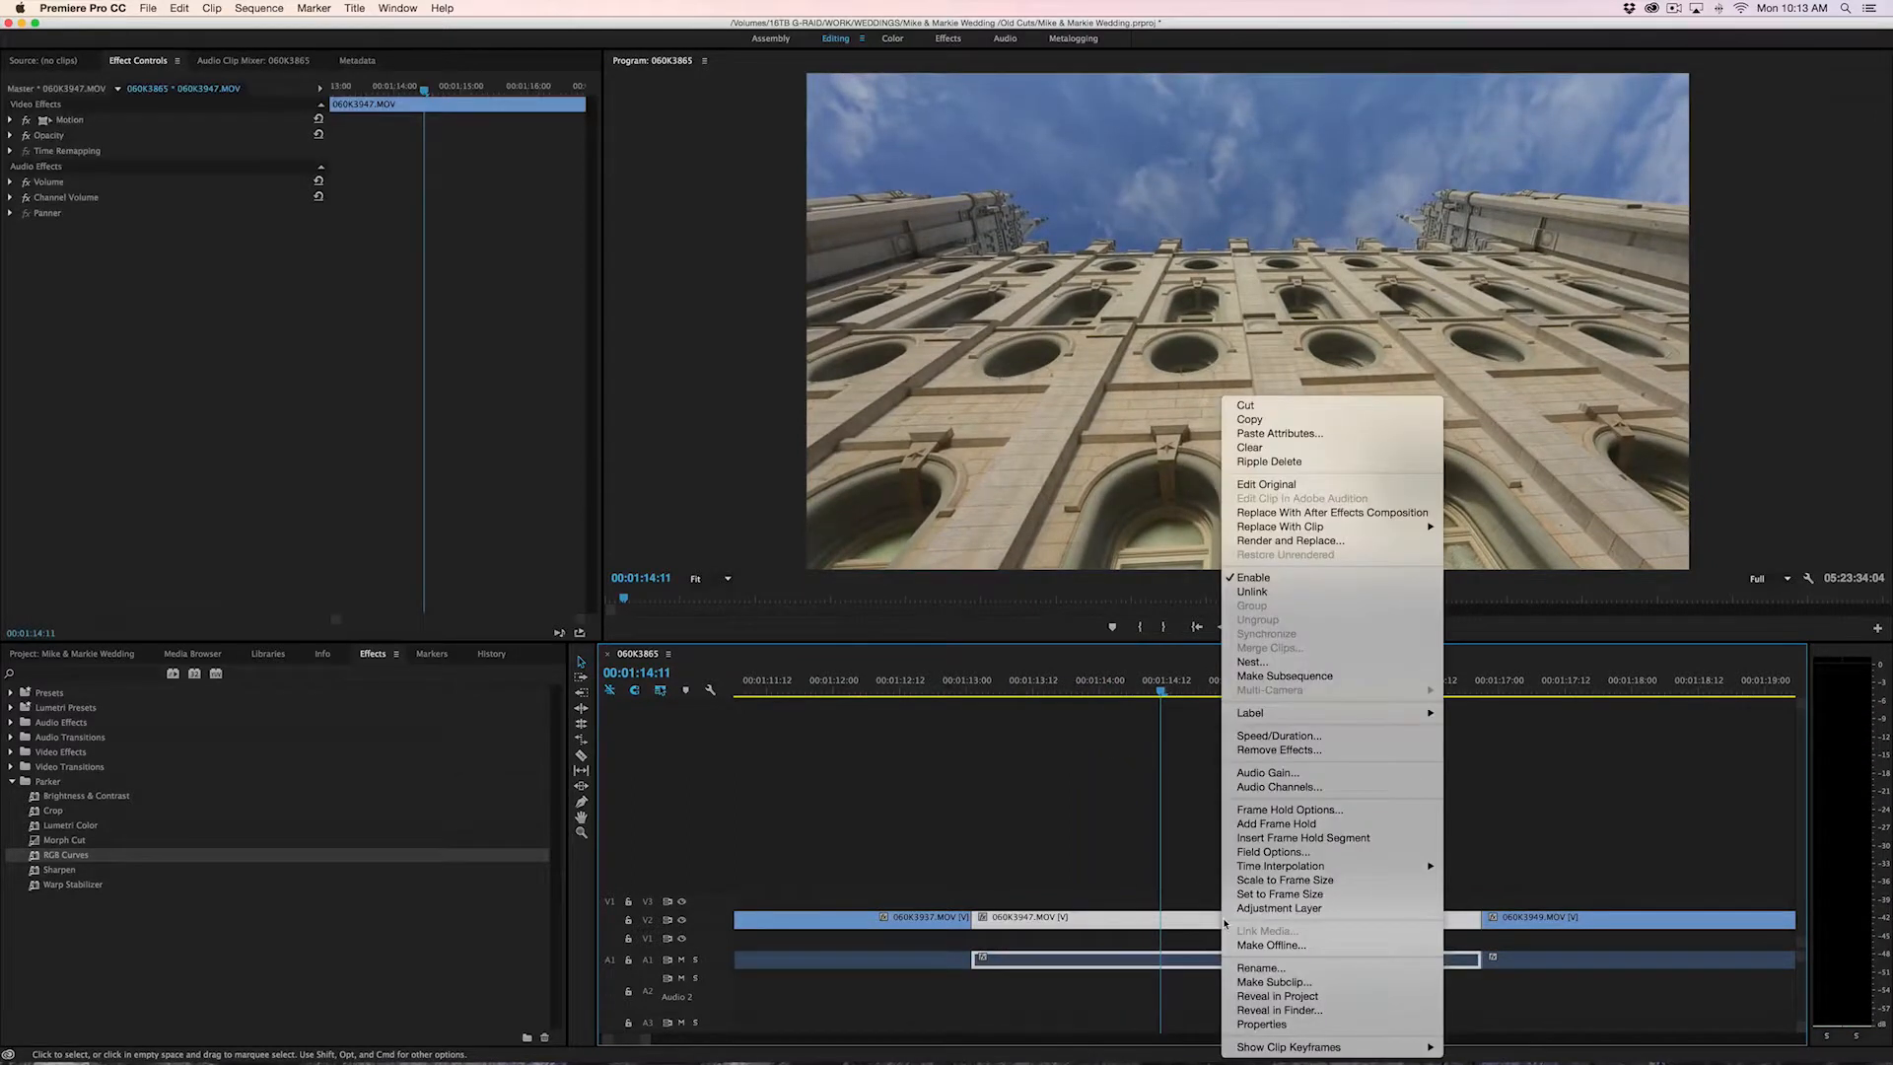
left_click(1366, 739)
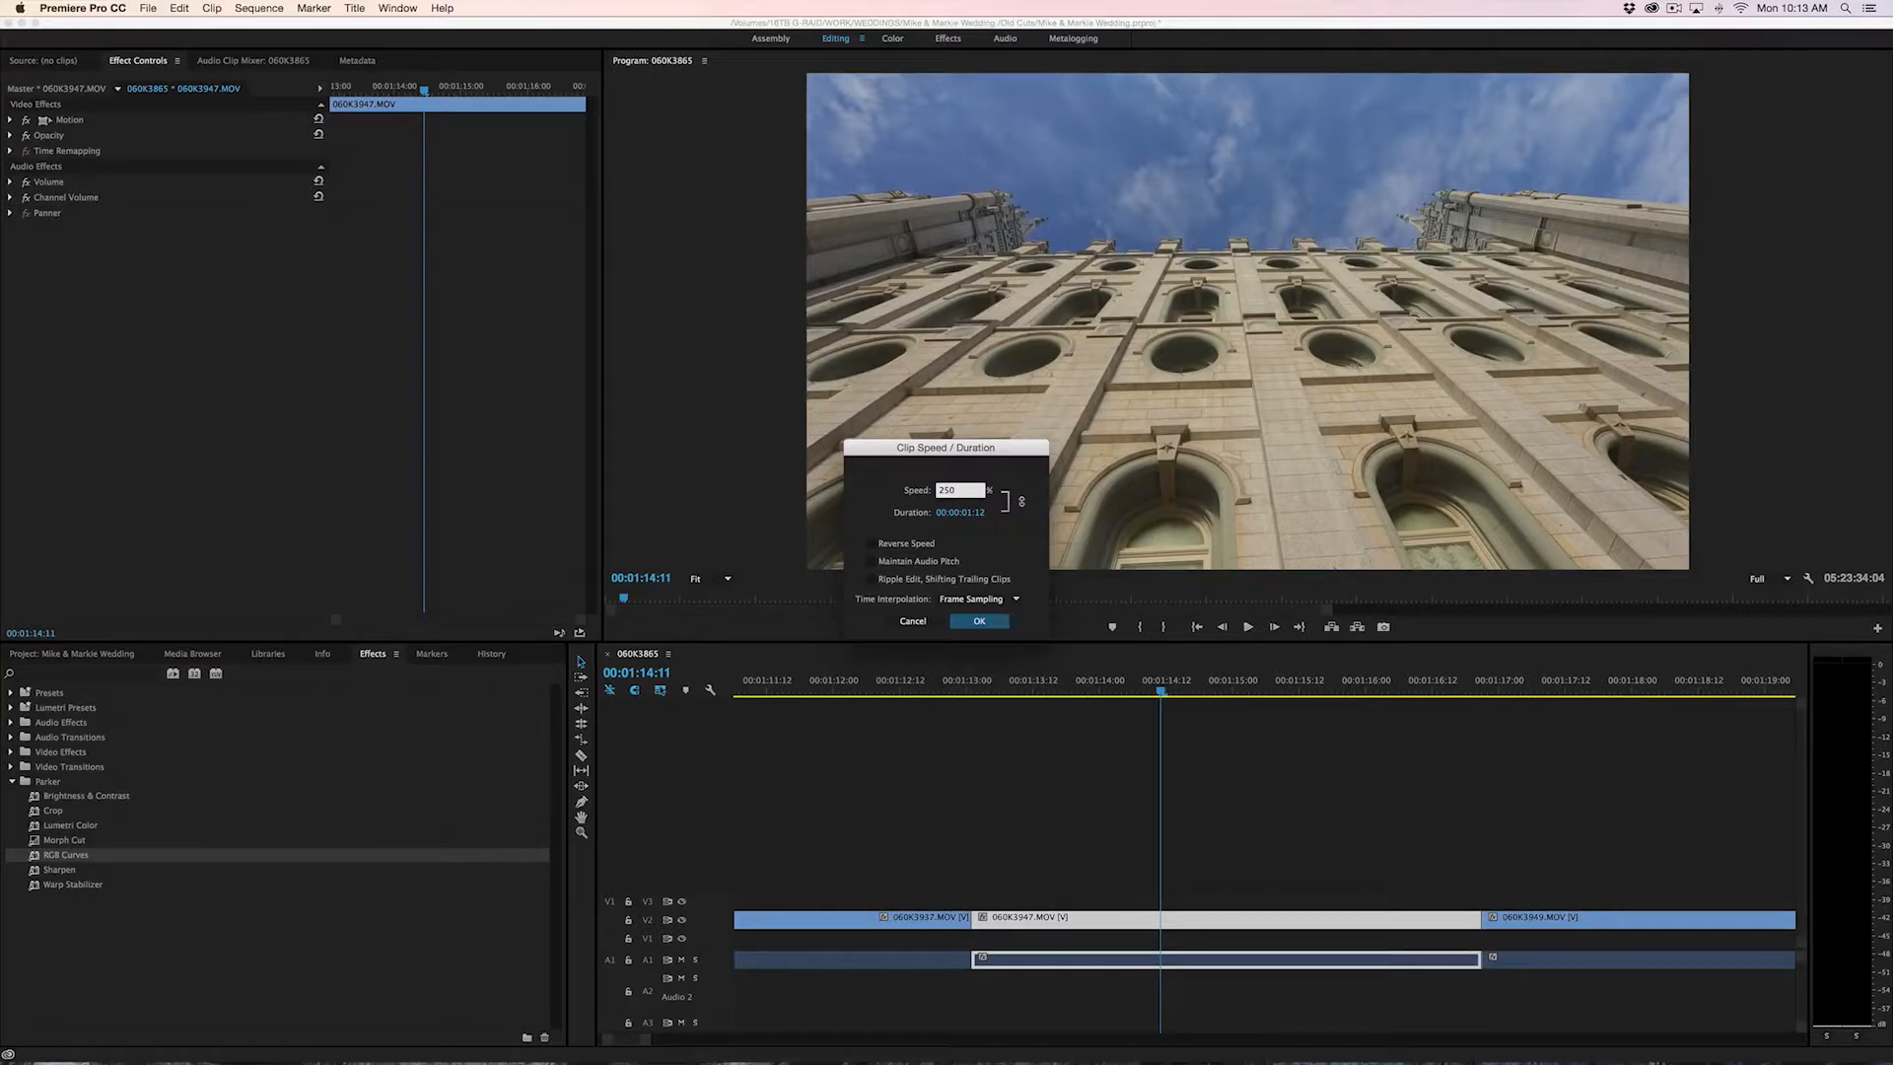
key("Return")
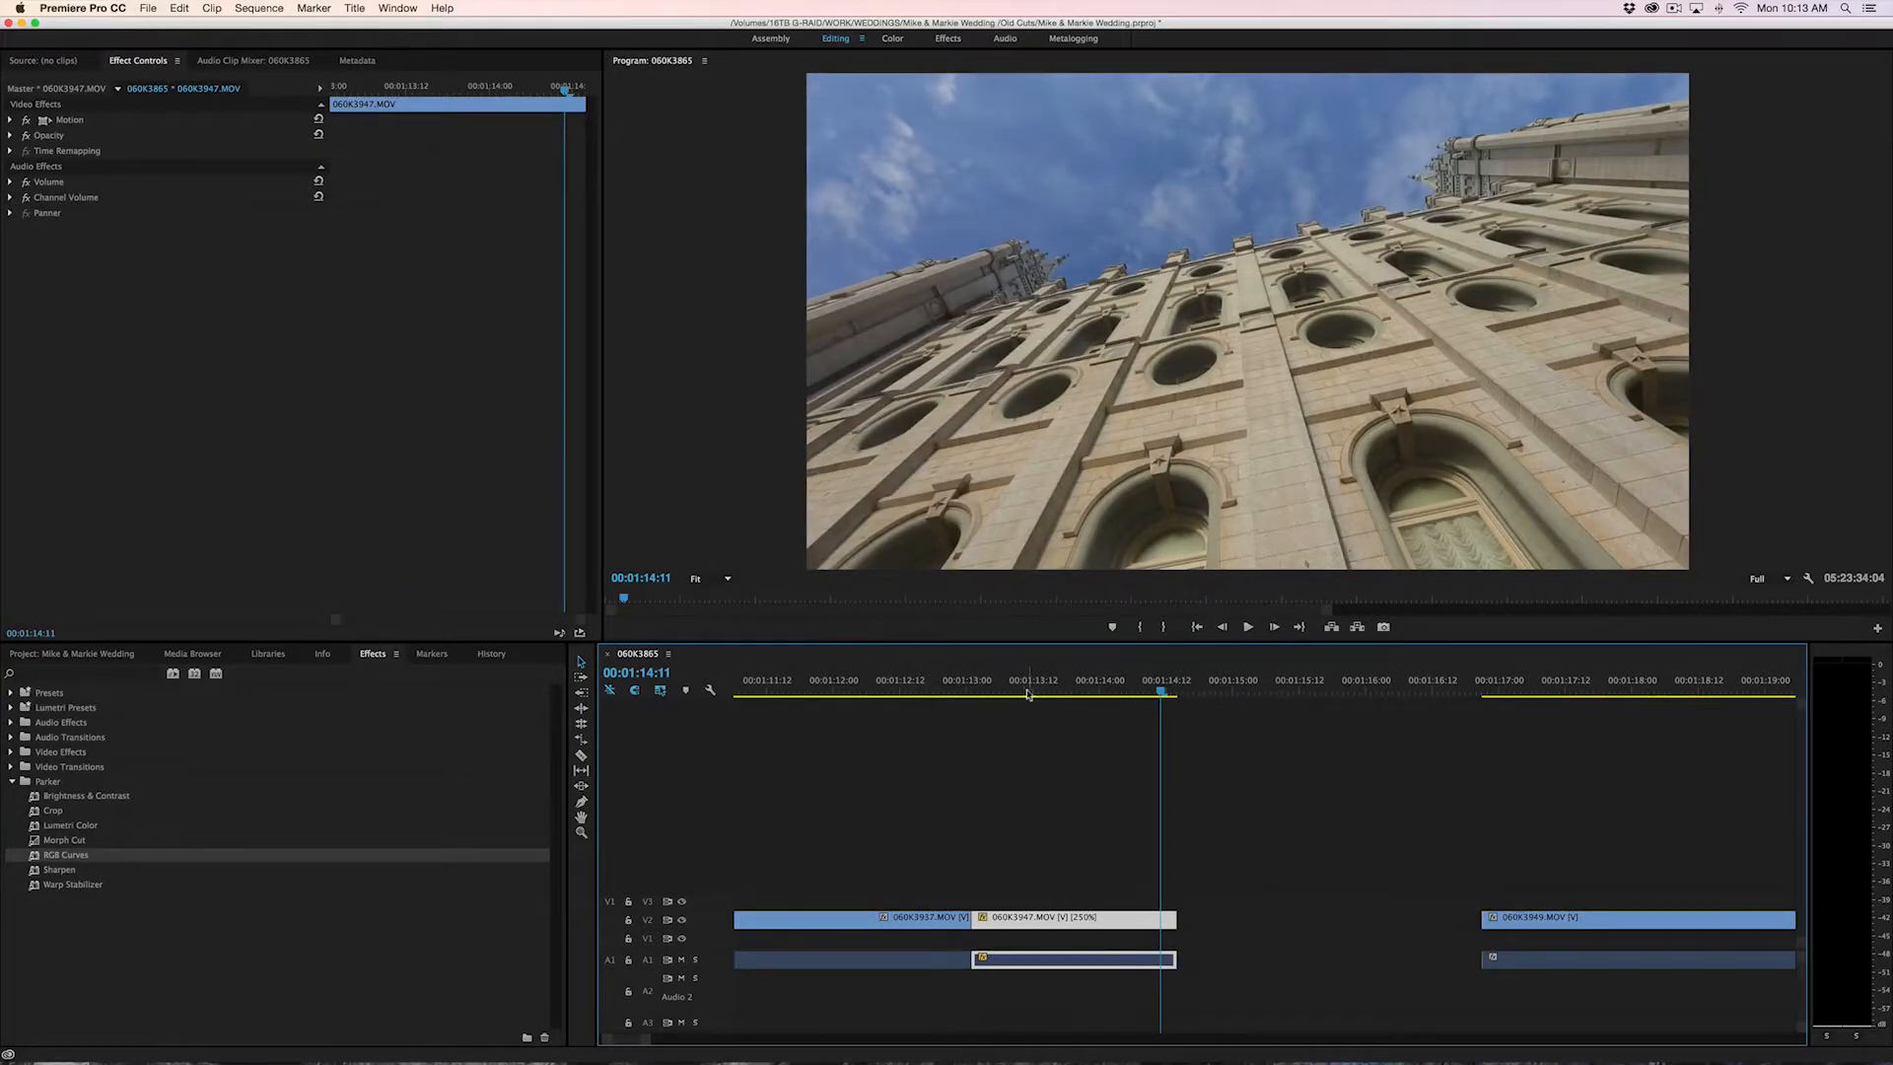
left_click(1027, 693)
key("space")
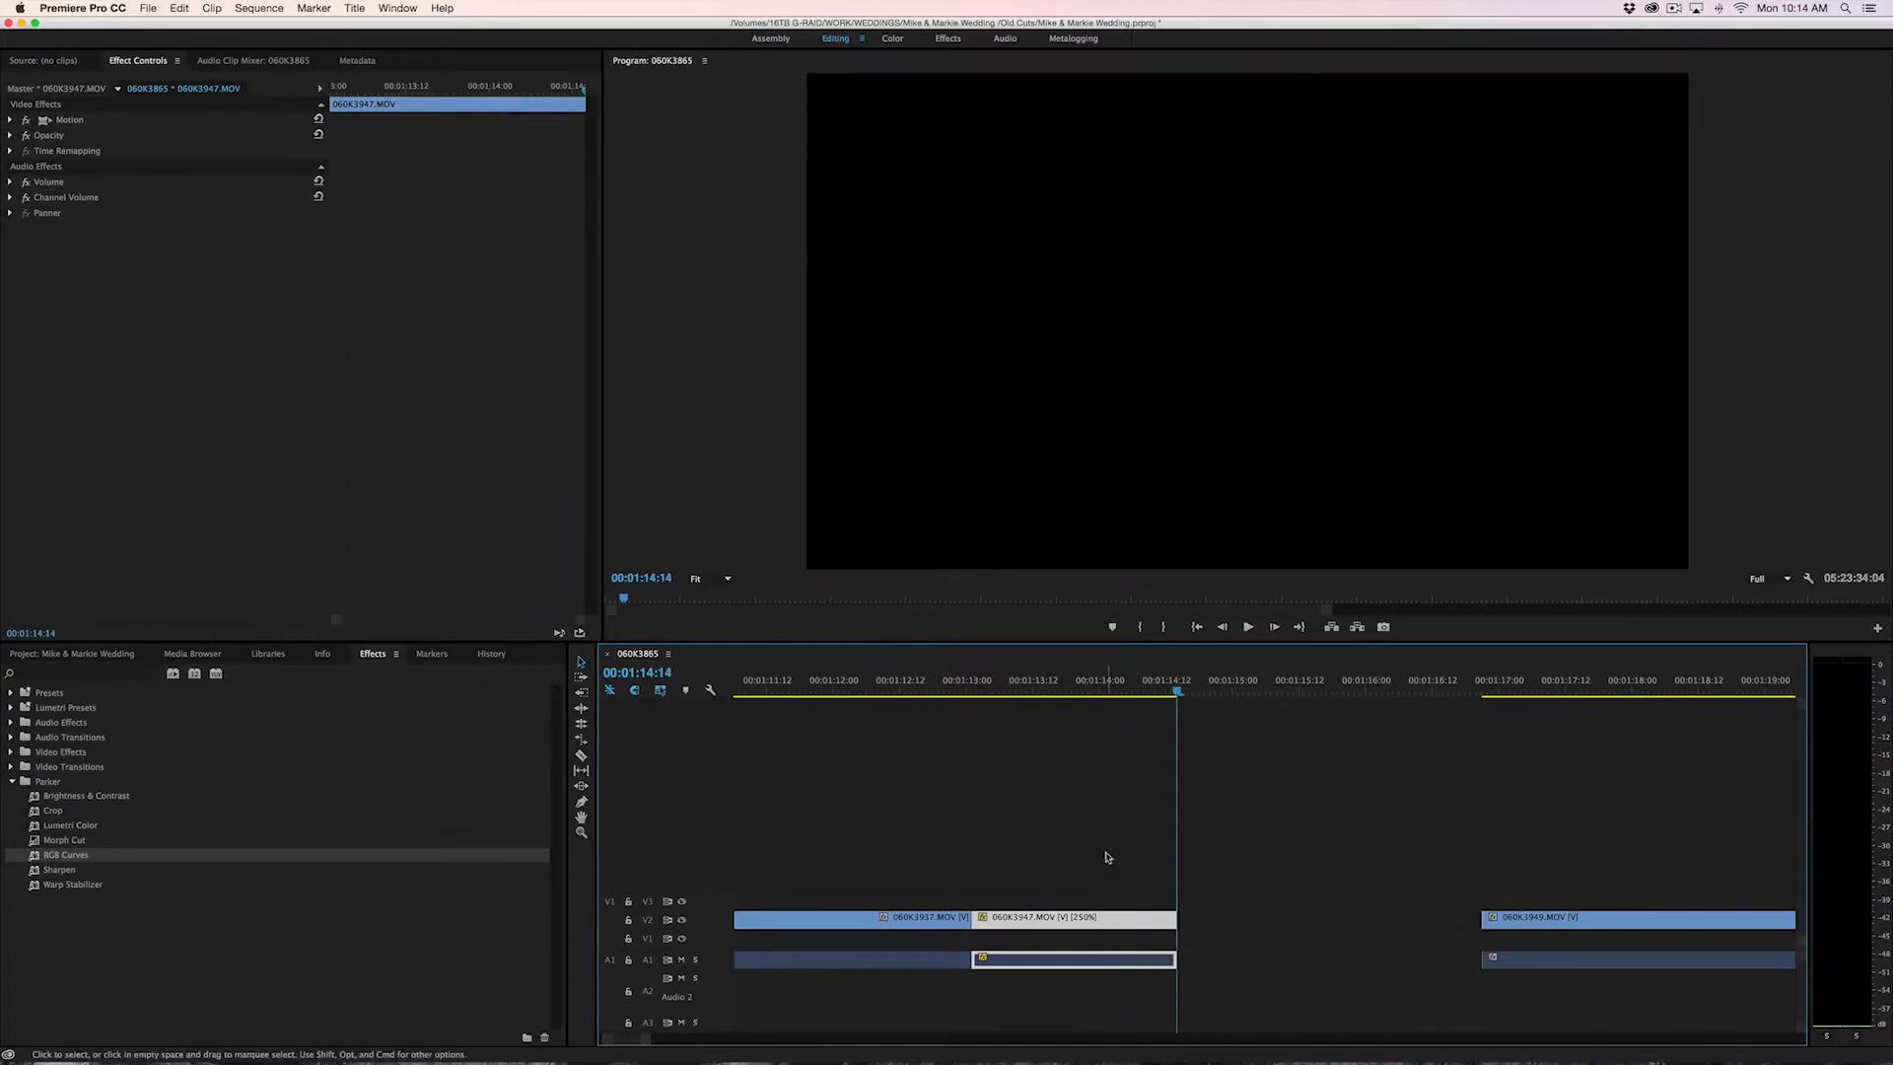
key("super+z")
right_click(1208, 917)
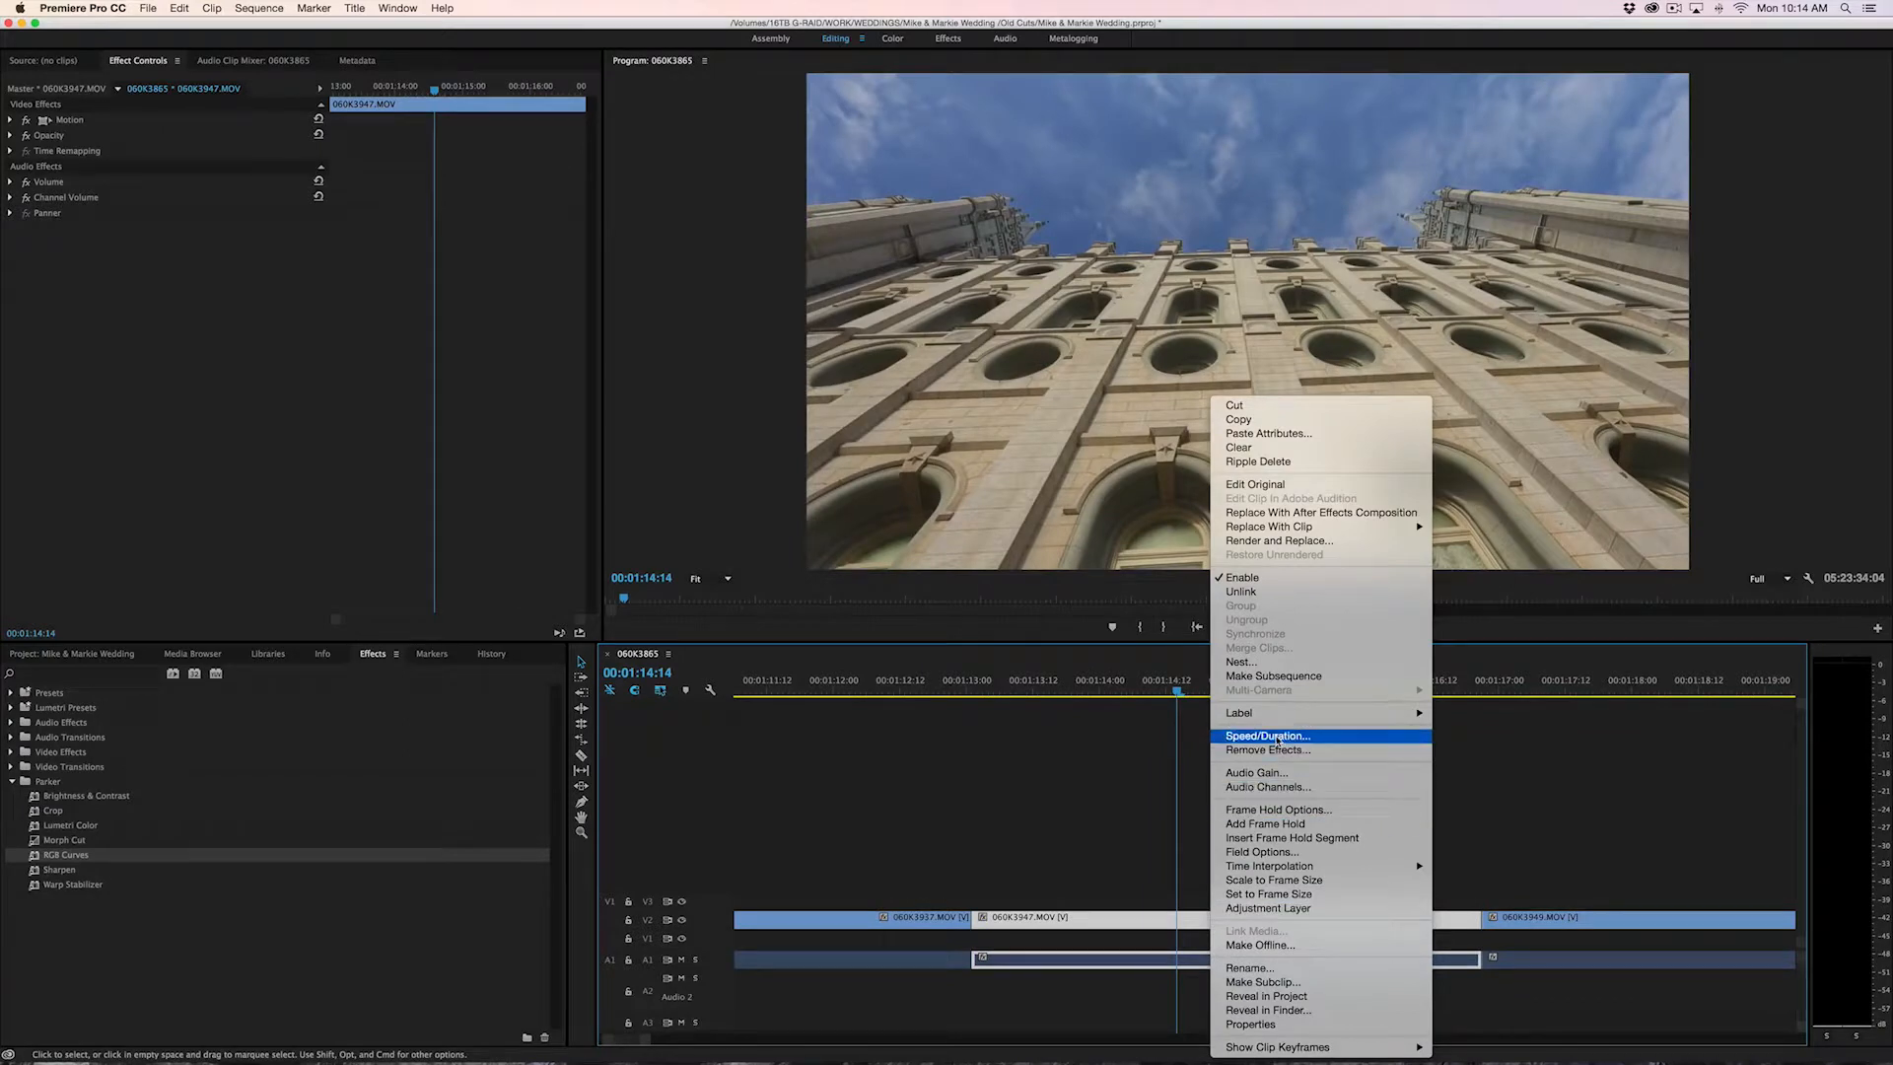
left_click(1103, 810)
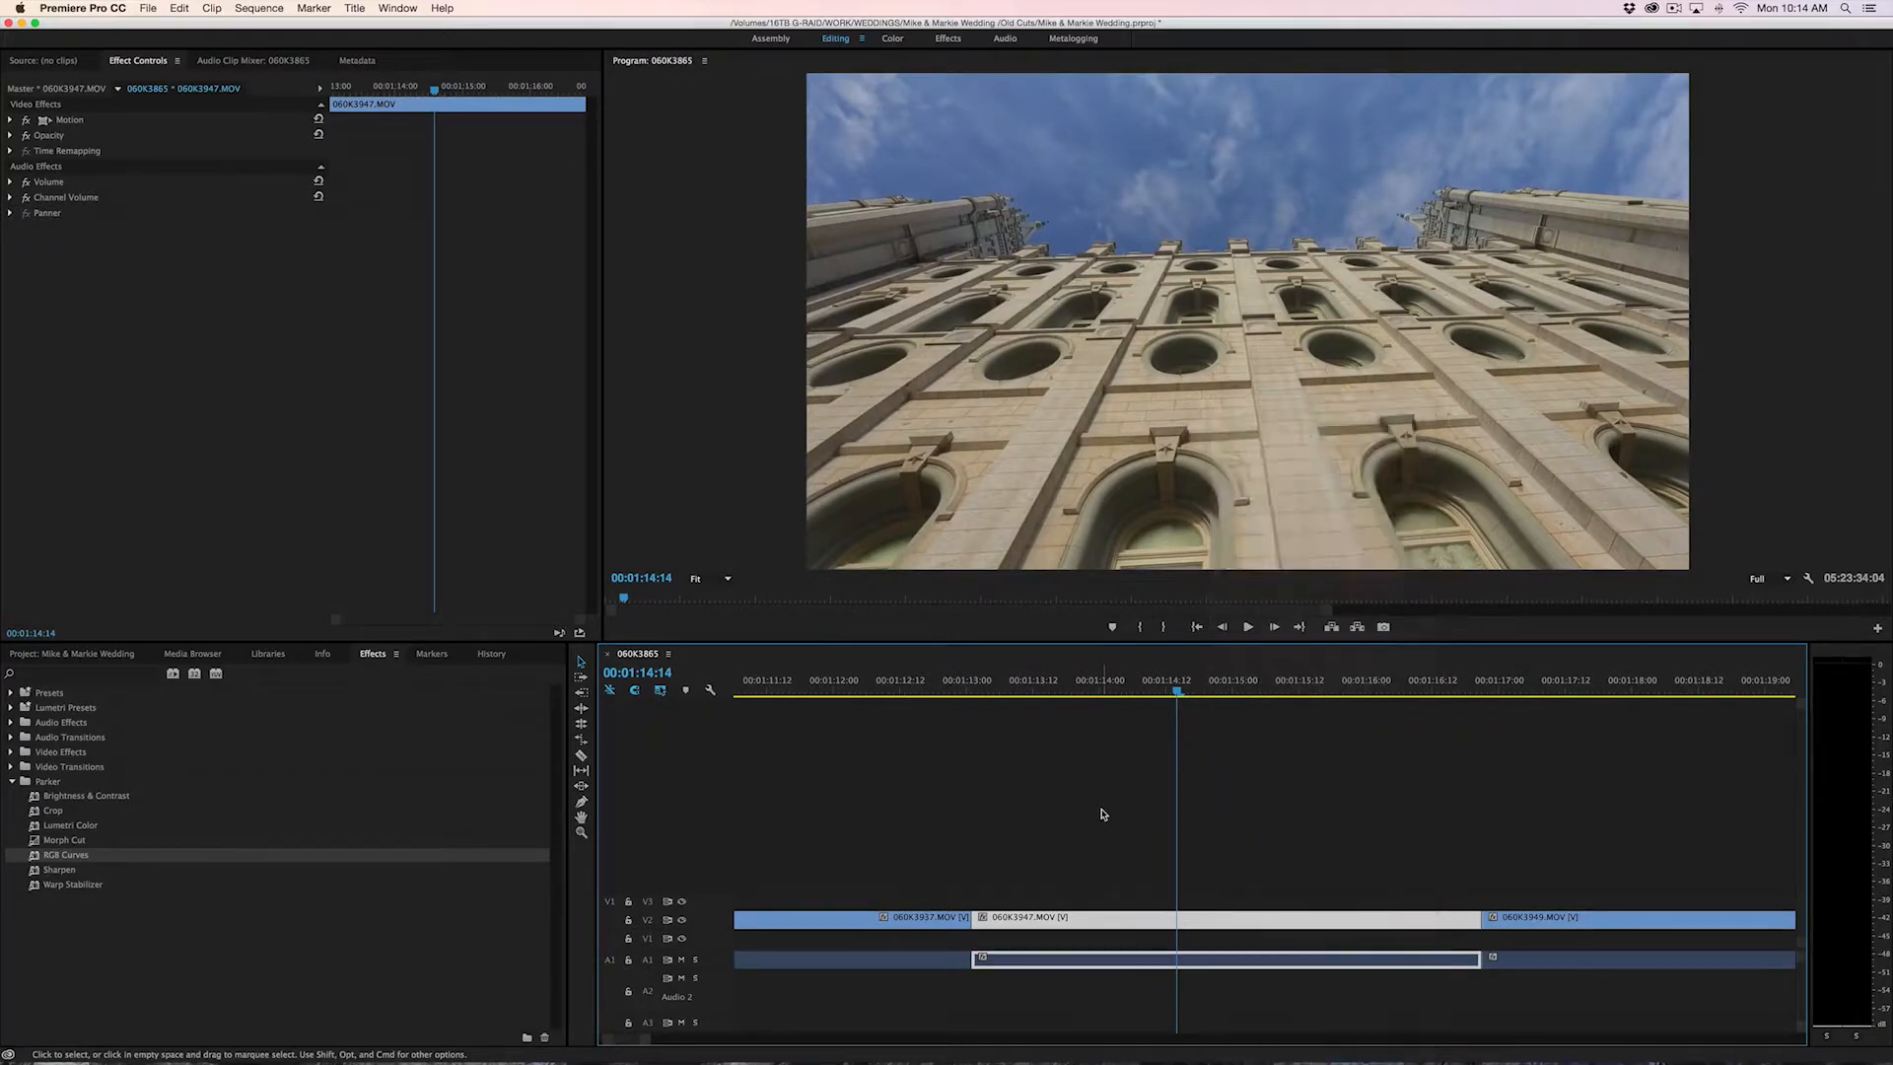
Set the speed of the selected 060K3947.MOV clip to 250% and play it from its start
key("super+r")
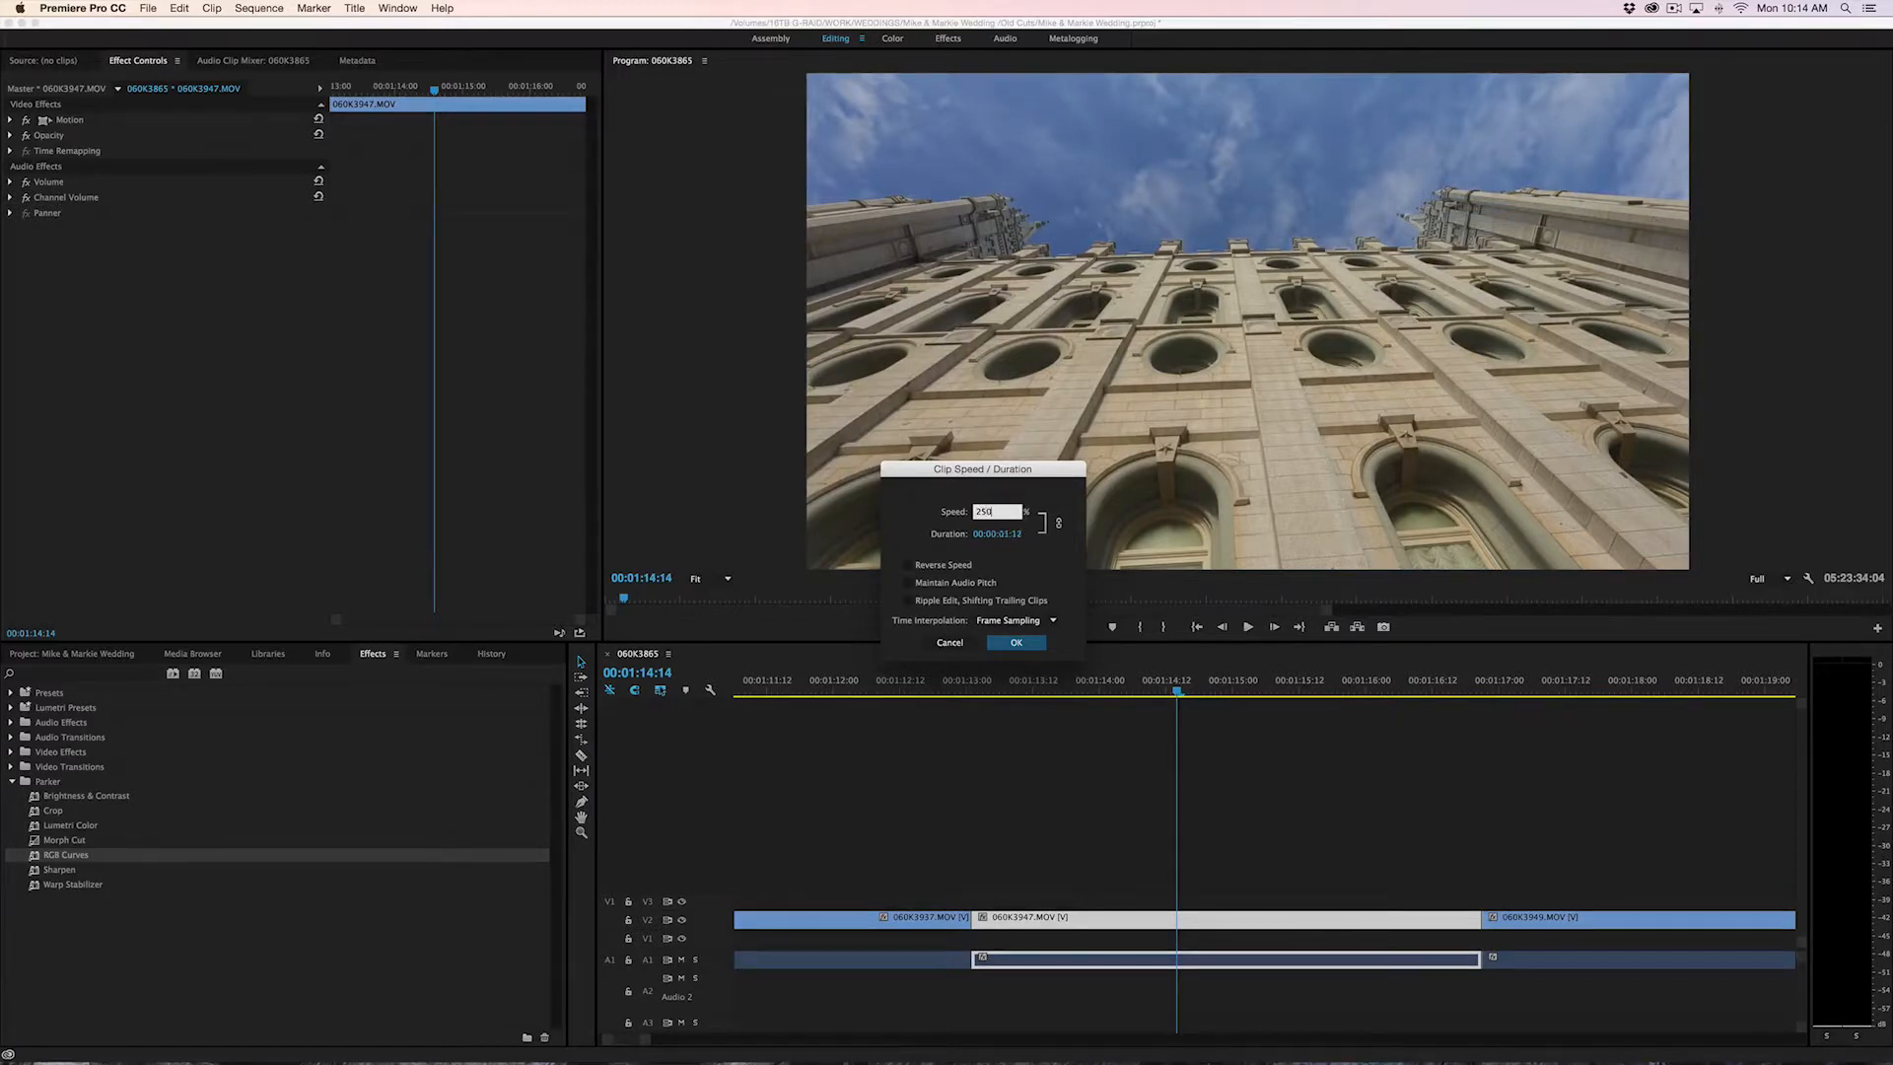
left_click(1021, 641)
key("Up")
key("space")
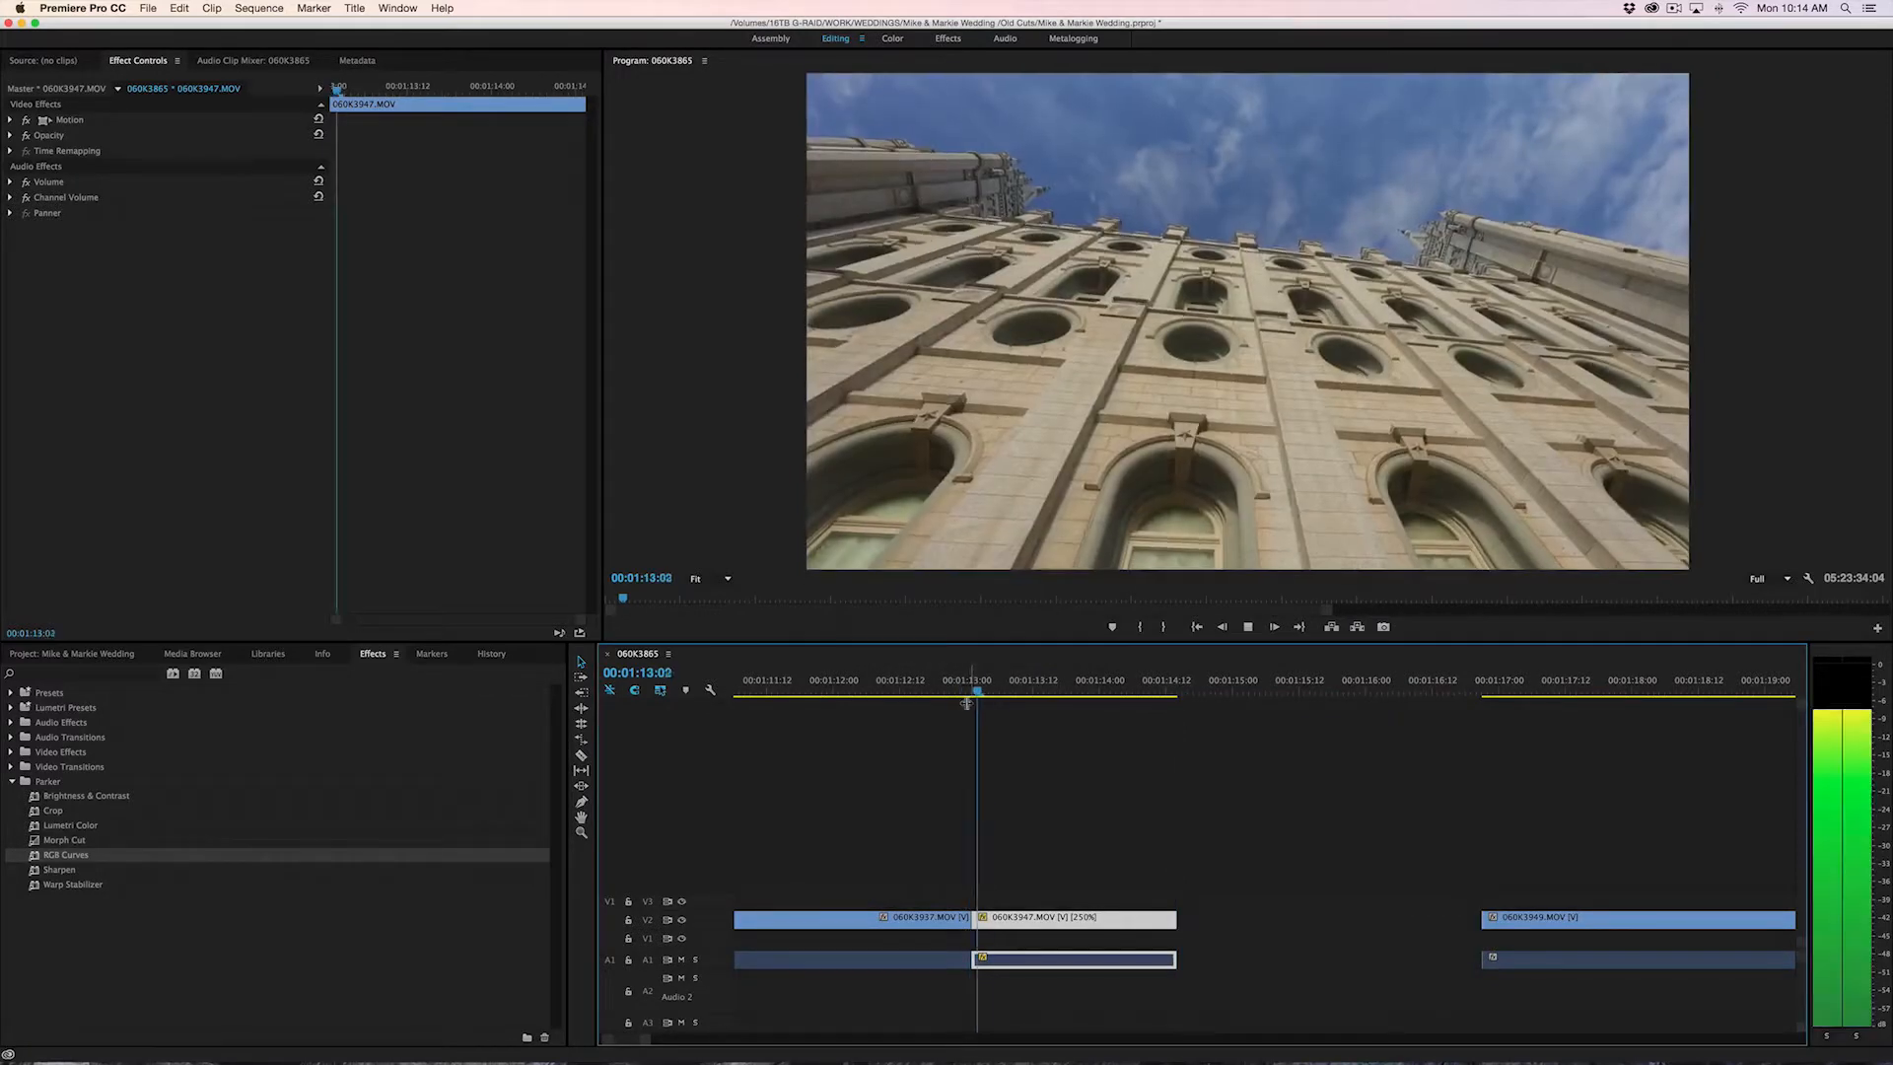
Undo the speed change on the 060K3947.MOV clip on V2 and try setting its speed to 250% again
key("super+z")
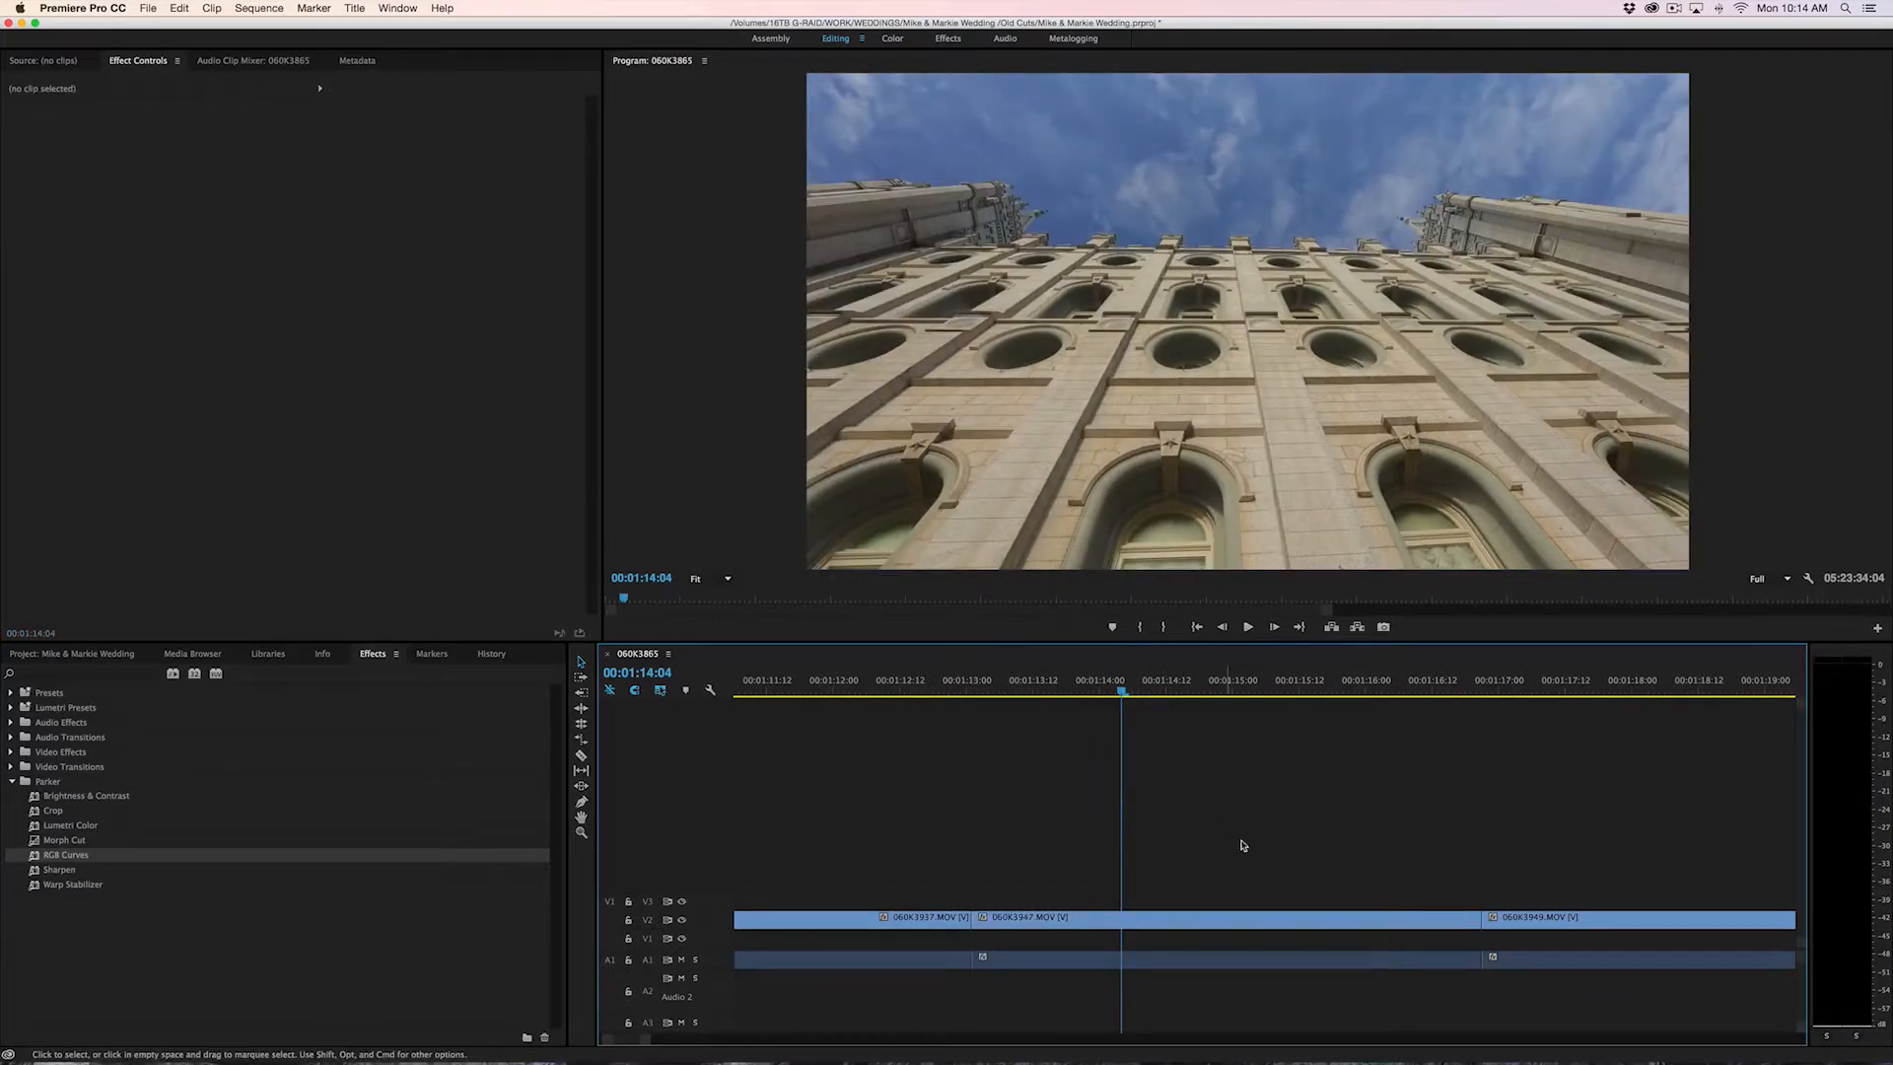
right_click(1161, 926)
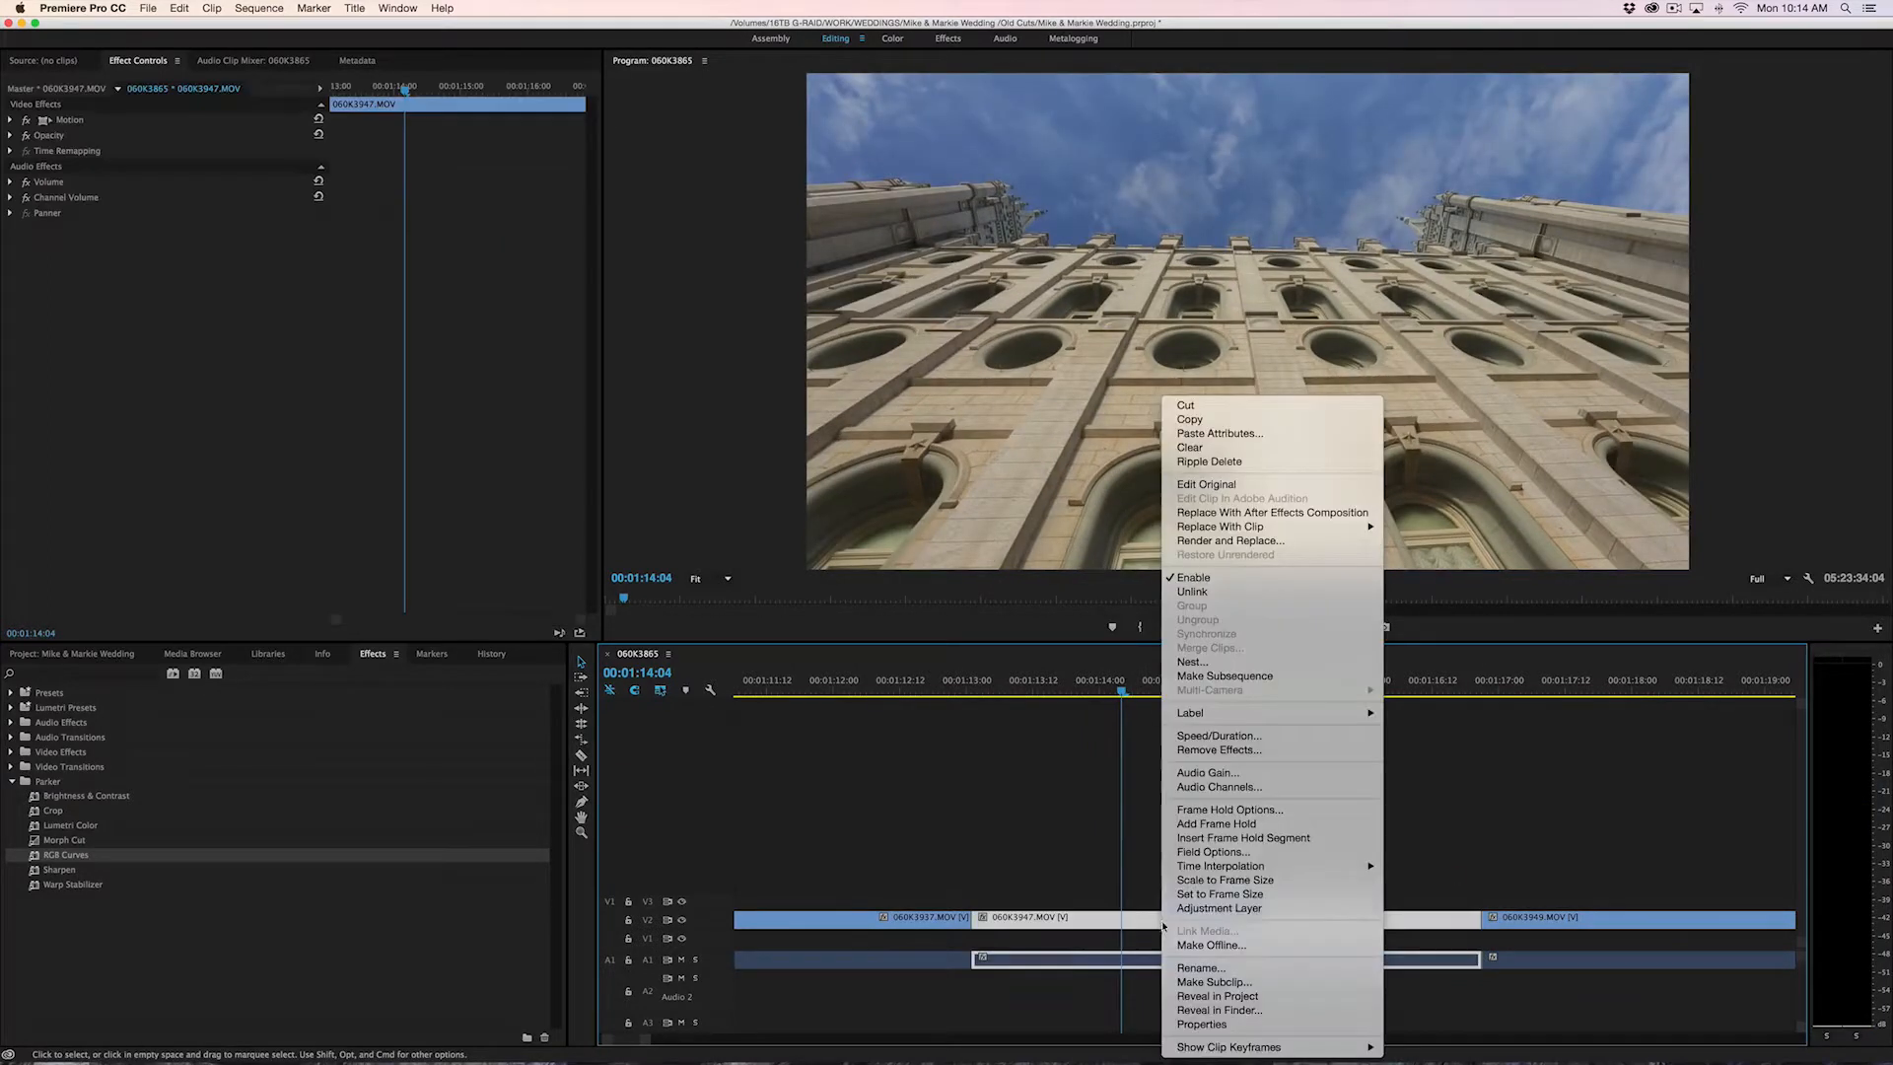
left_click(1228, 738)
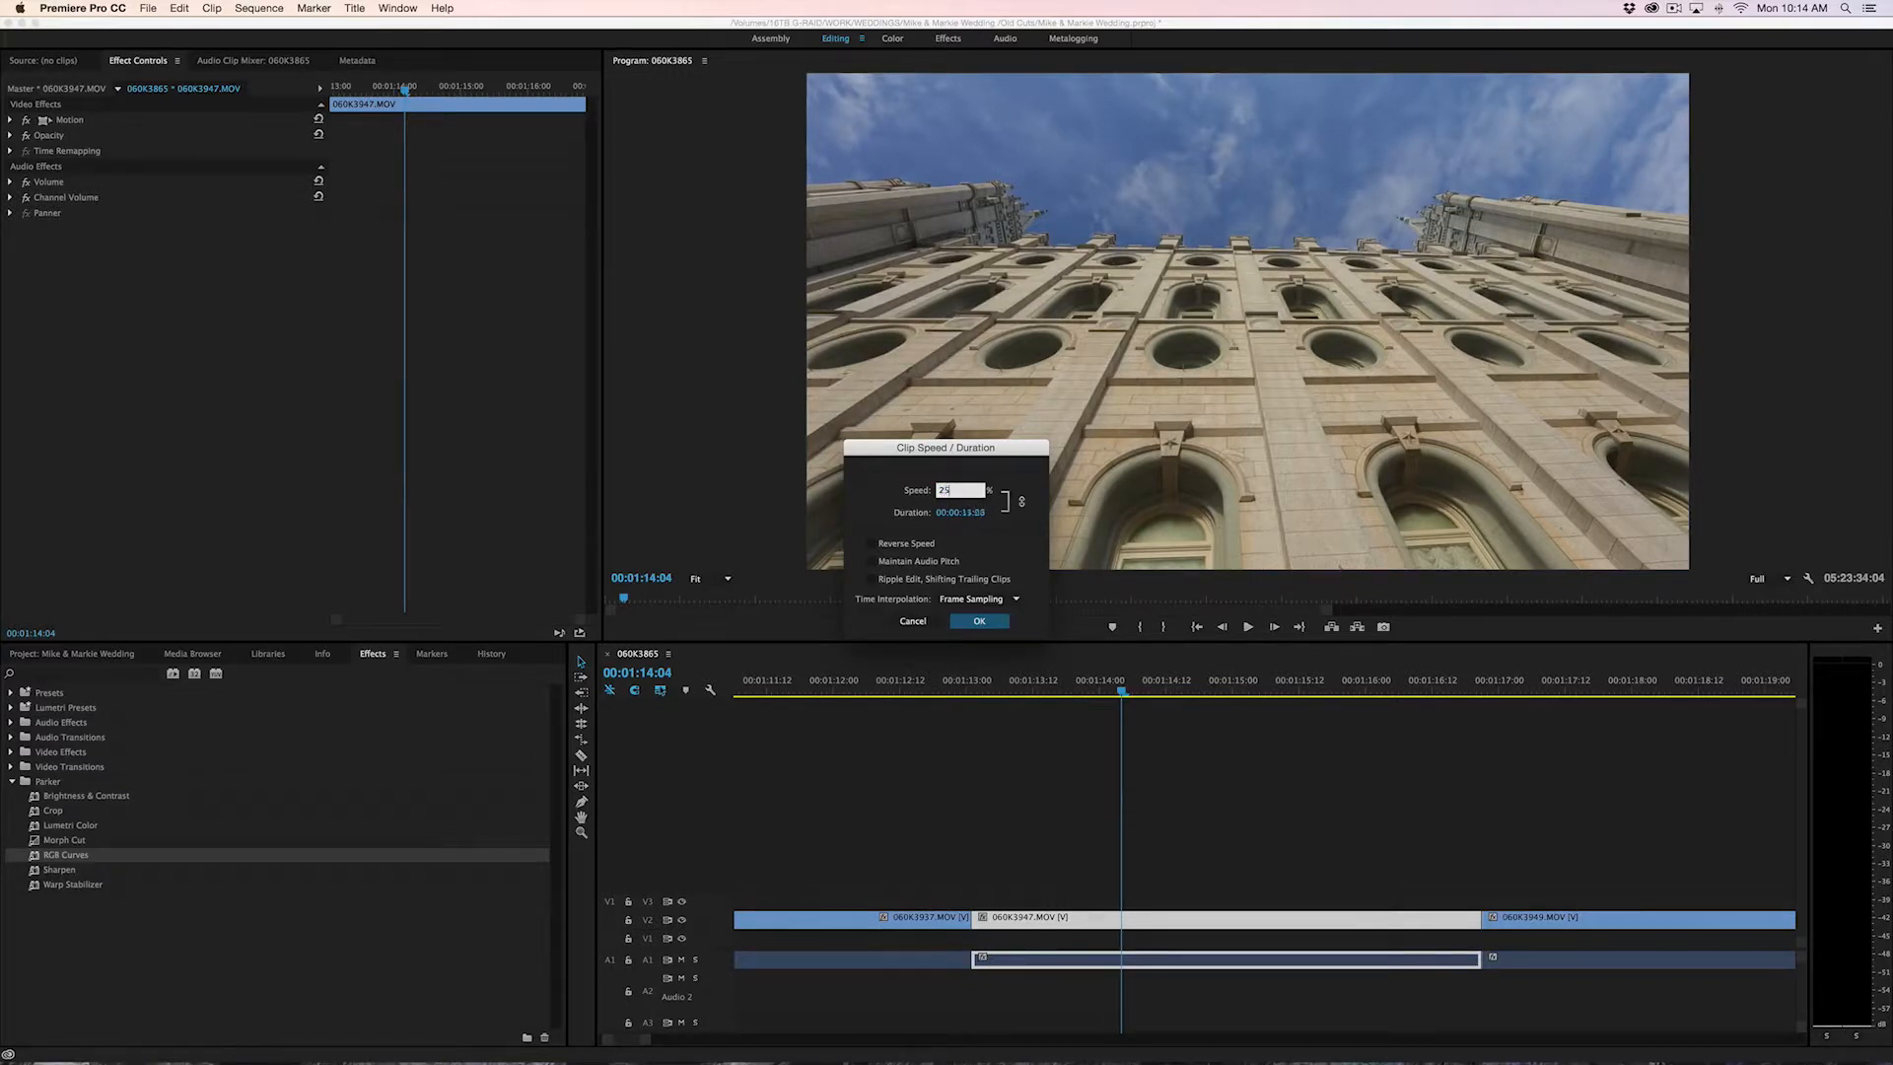
type("250")
left_click(977, 622)
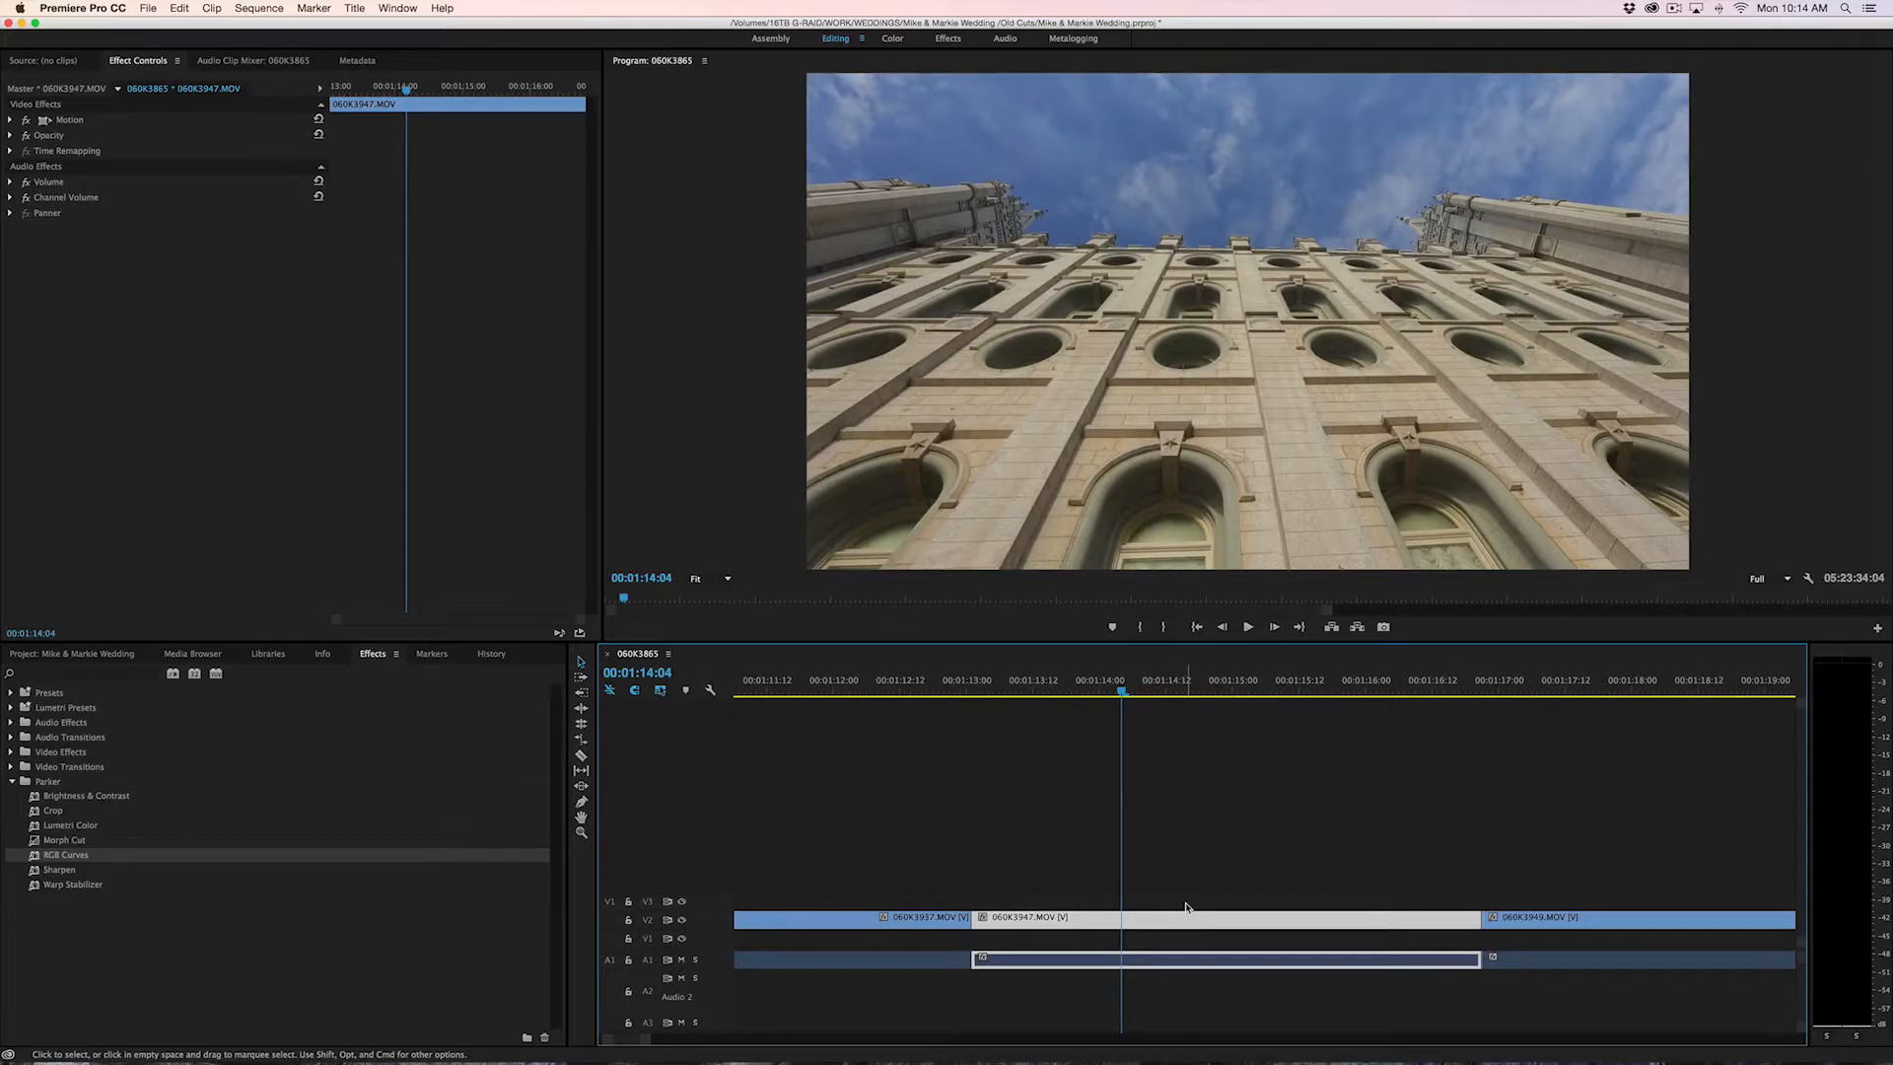
Set the speed of the selected 060K3947.MOV clip on V2 to 250%
key("super+r")
type("2")
key("Return")
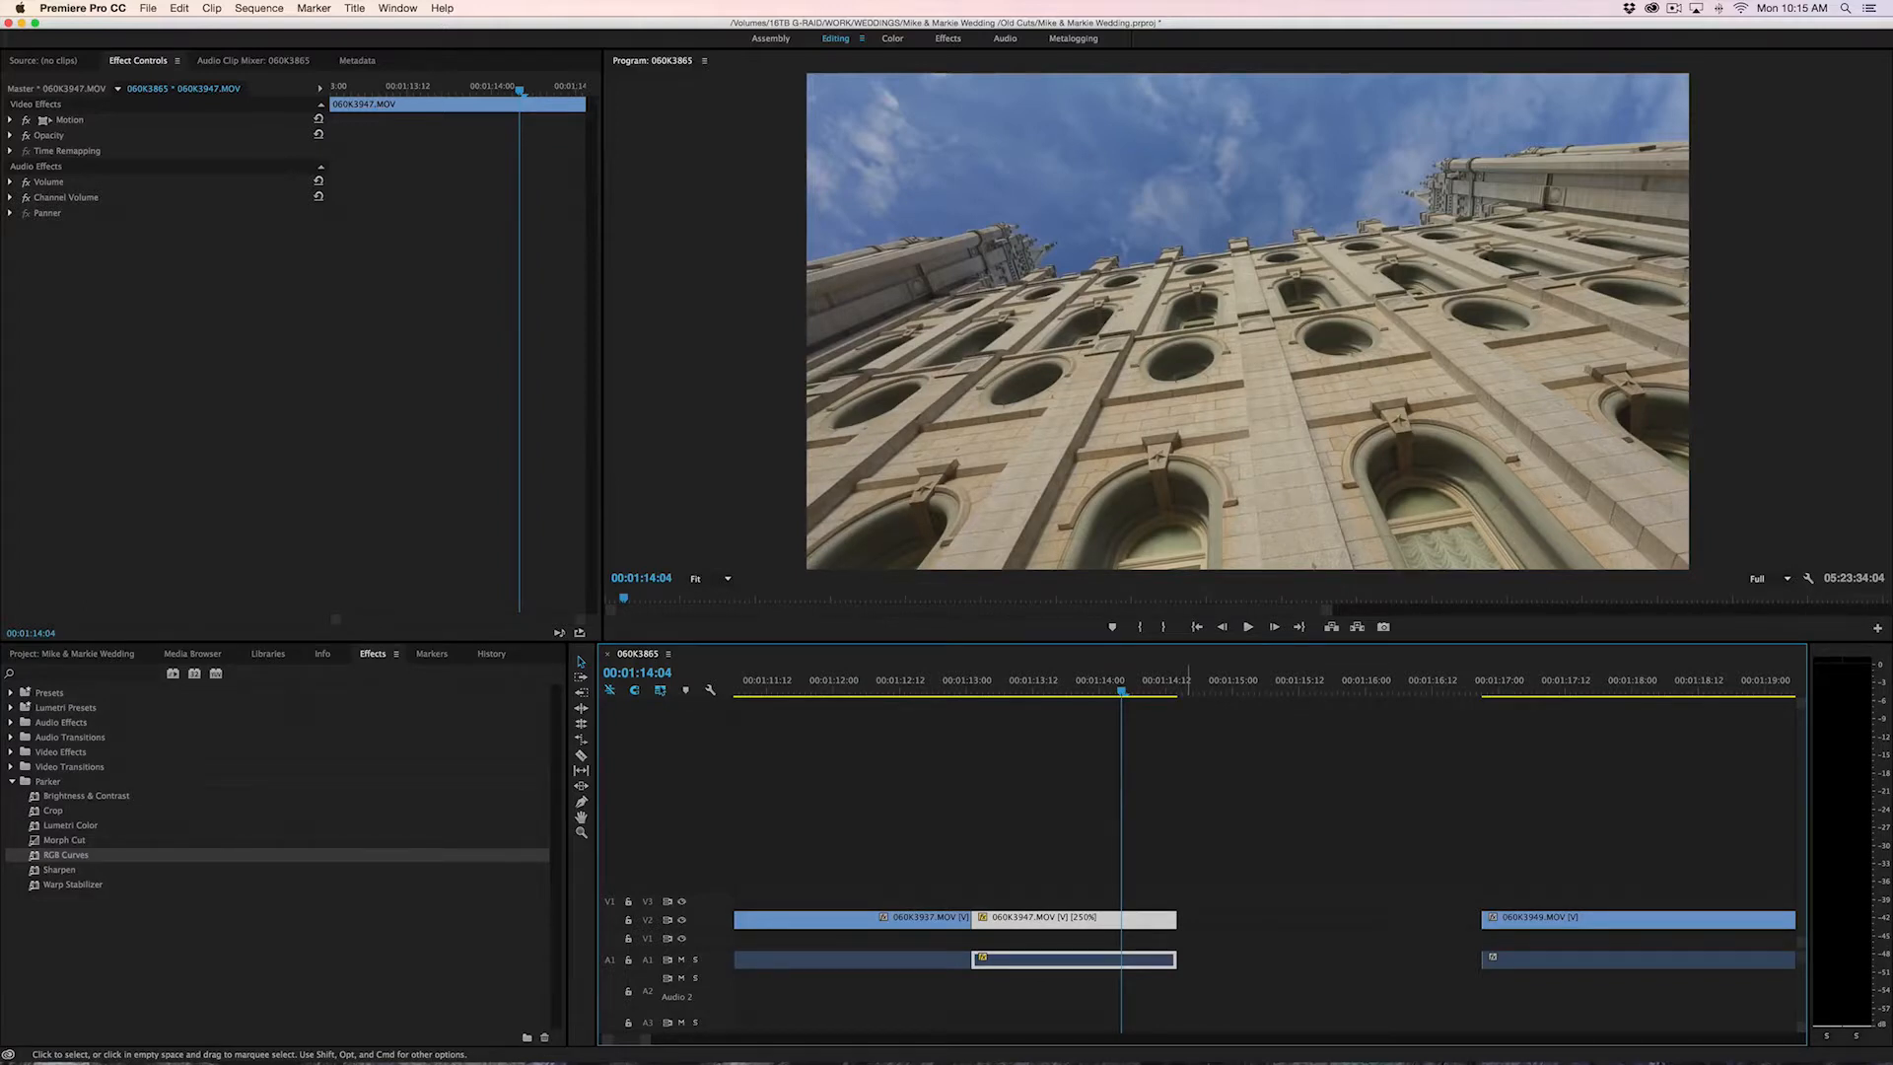
Play the sped-up 060K3947.MOV clip twice from its start near 00:01:13:02 to judge its motion
key("=")
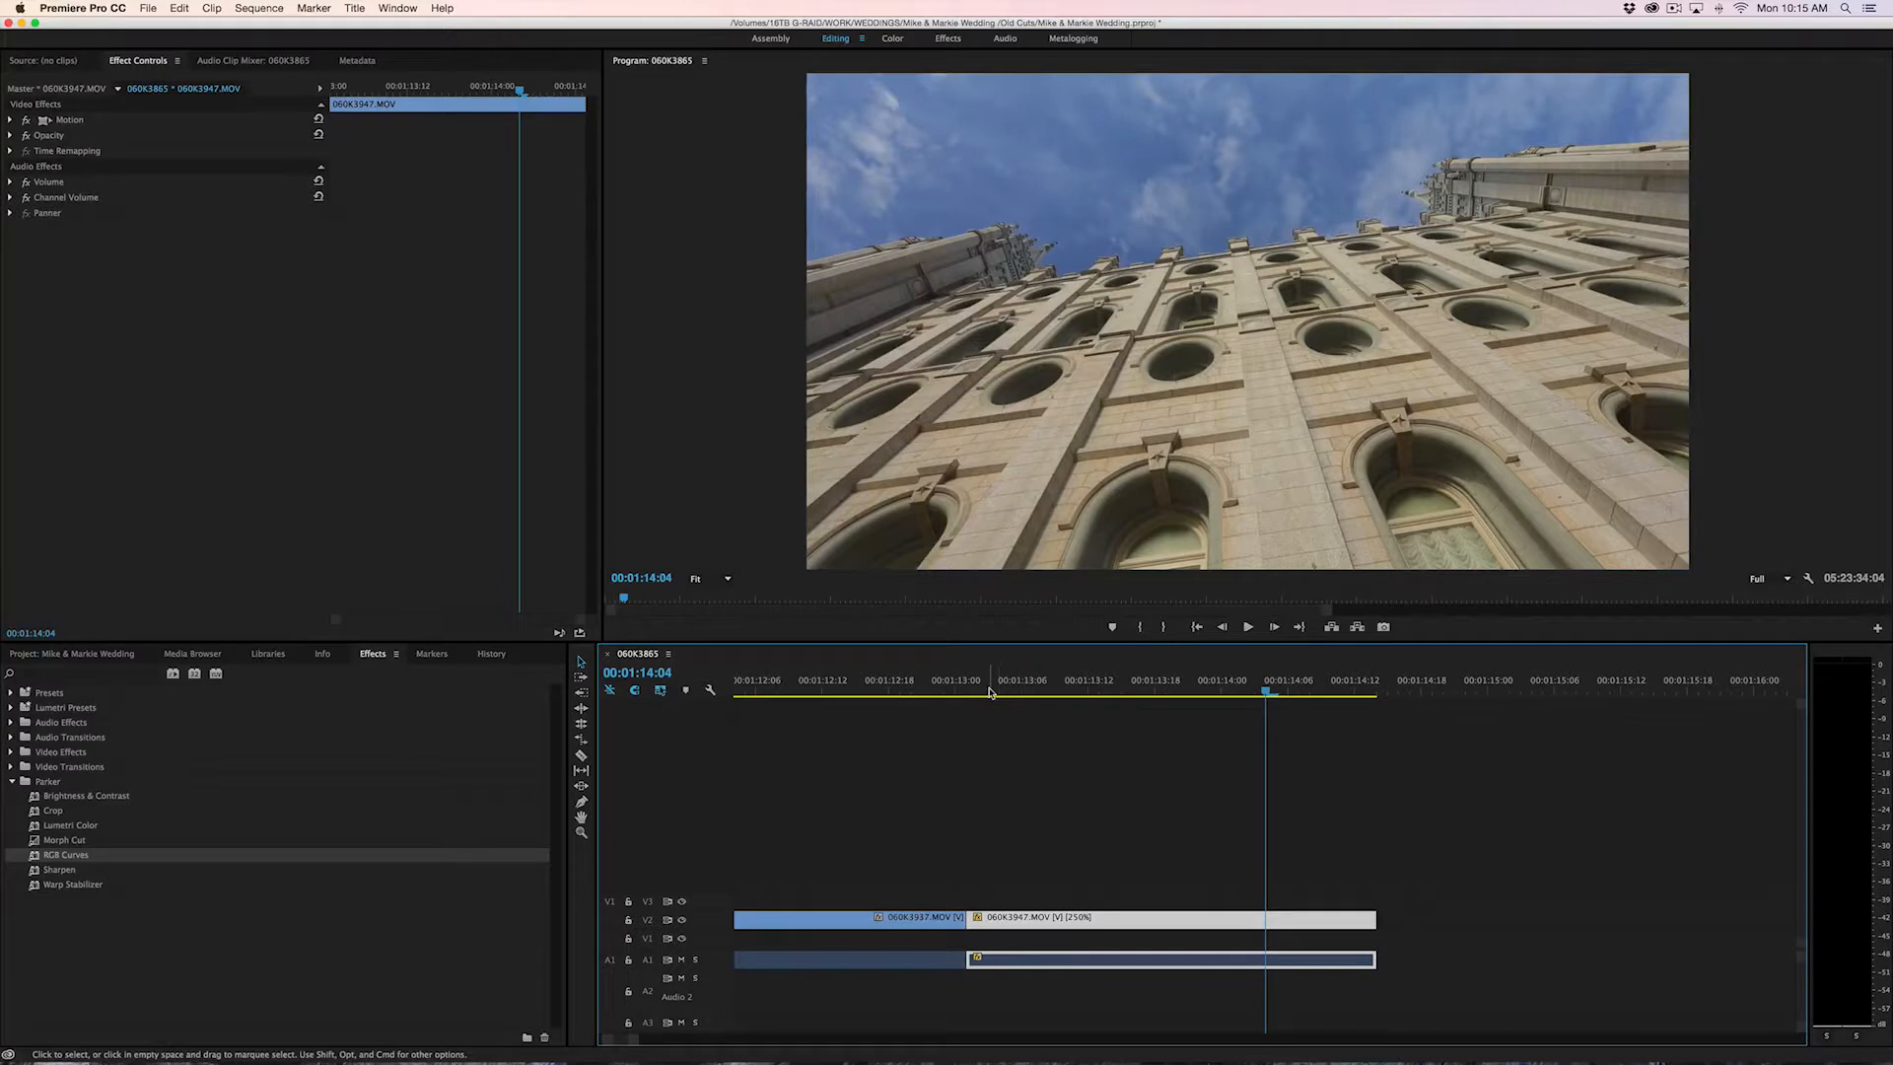
left_click_drag(990, 692, 976, 697)
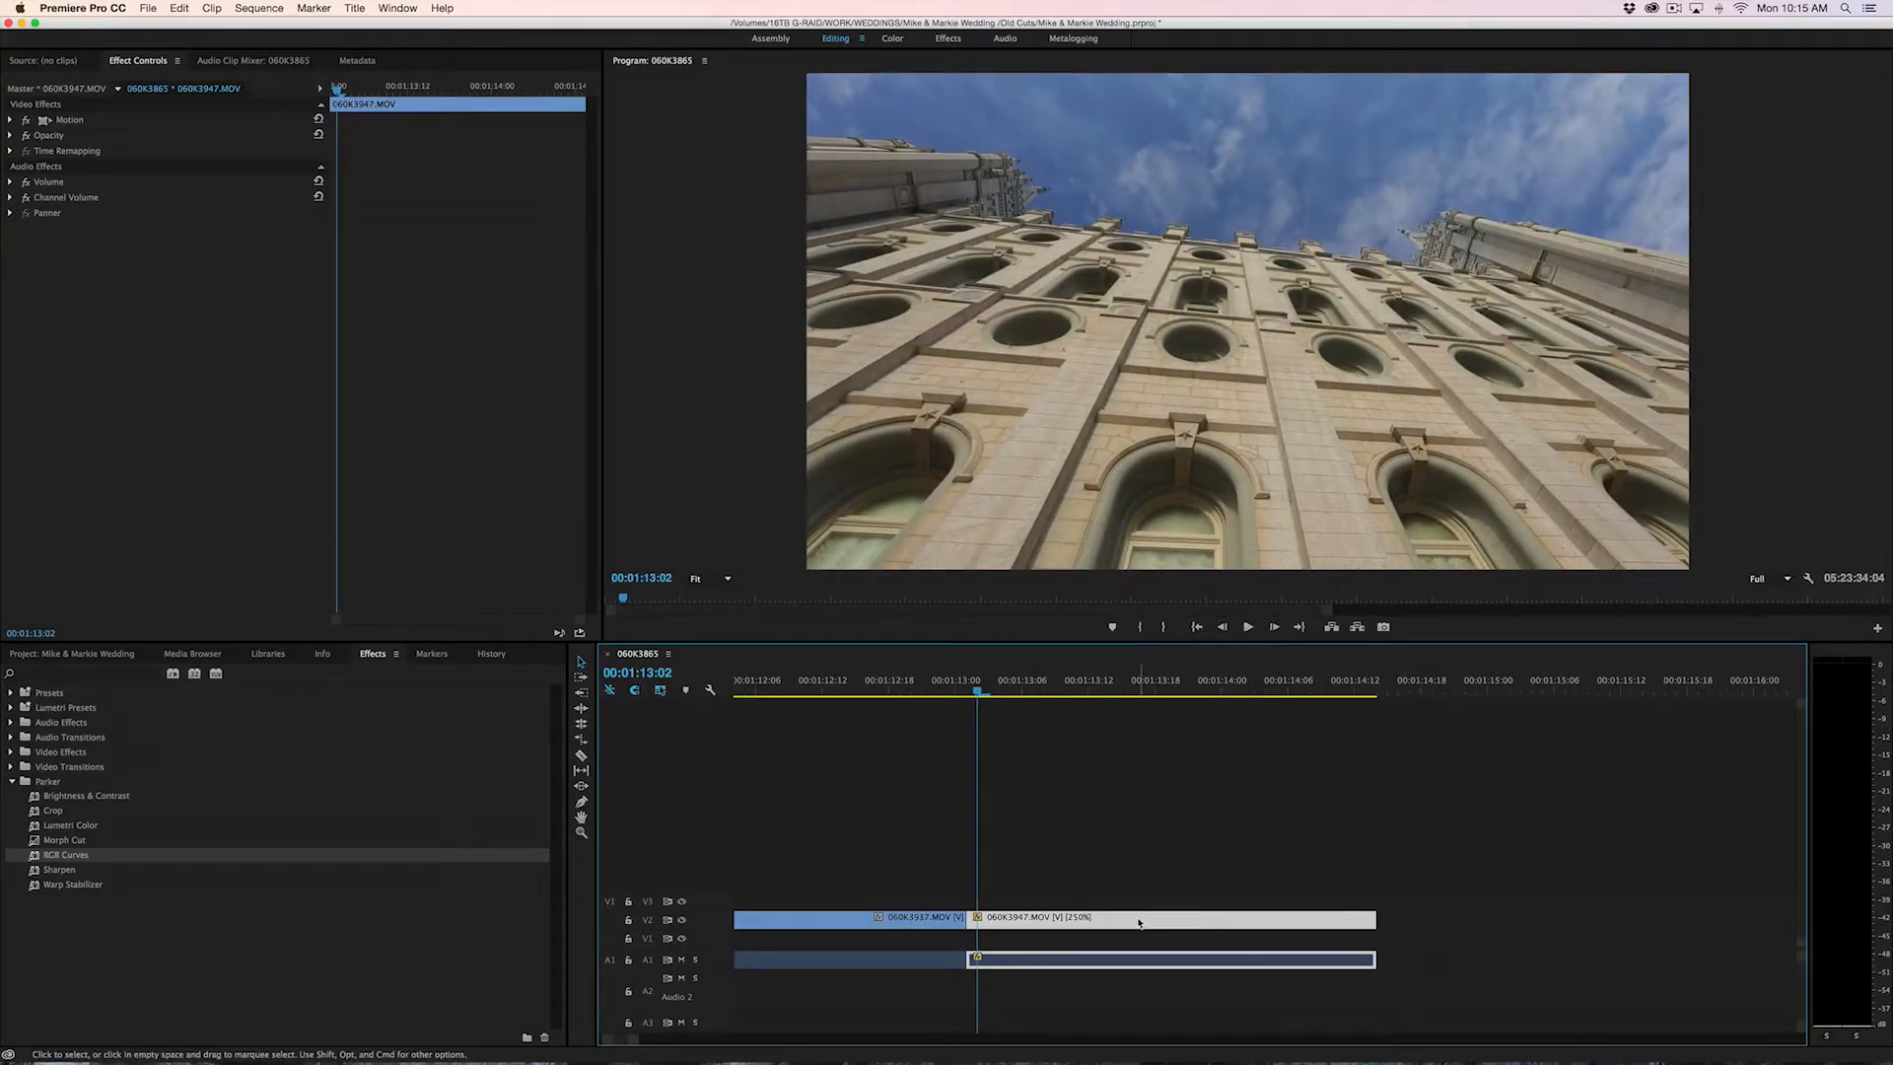
left_click(1100, 905)
left_click(1107, 922)
key("space")
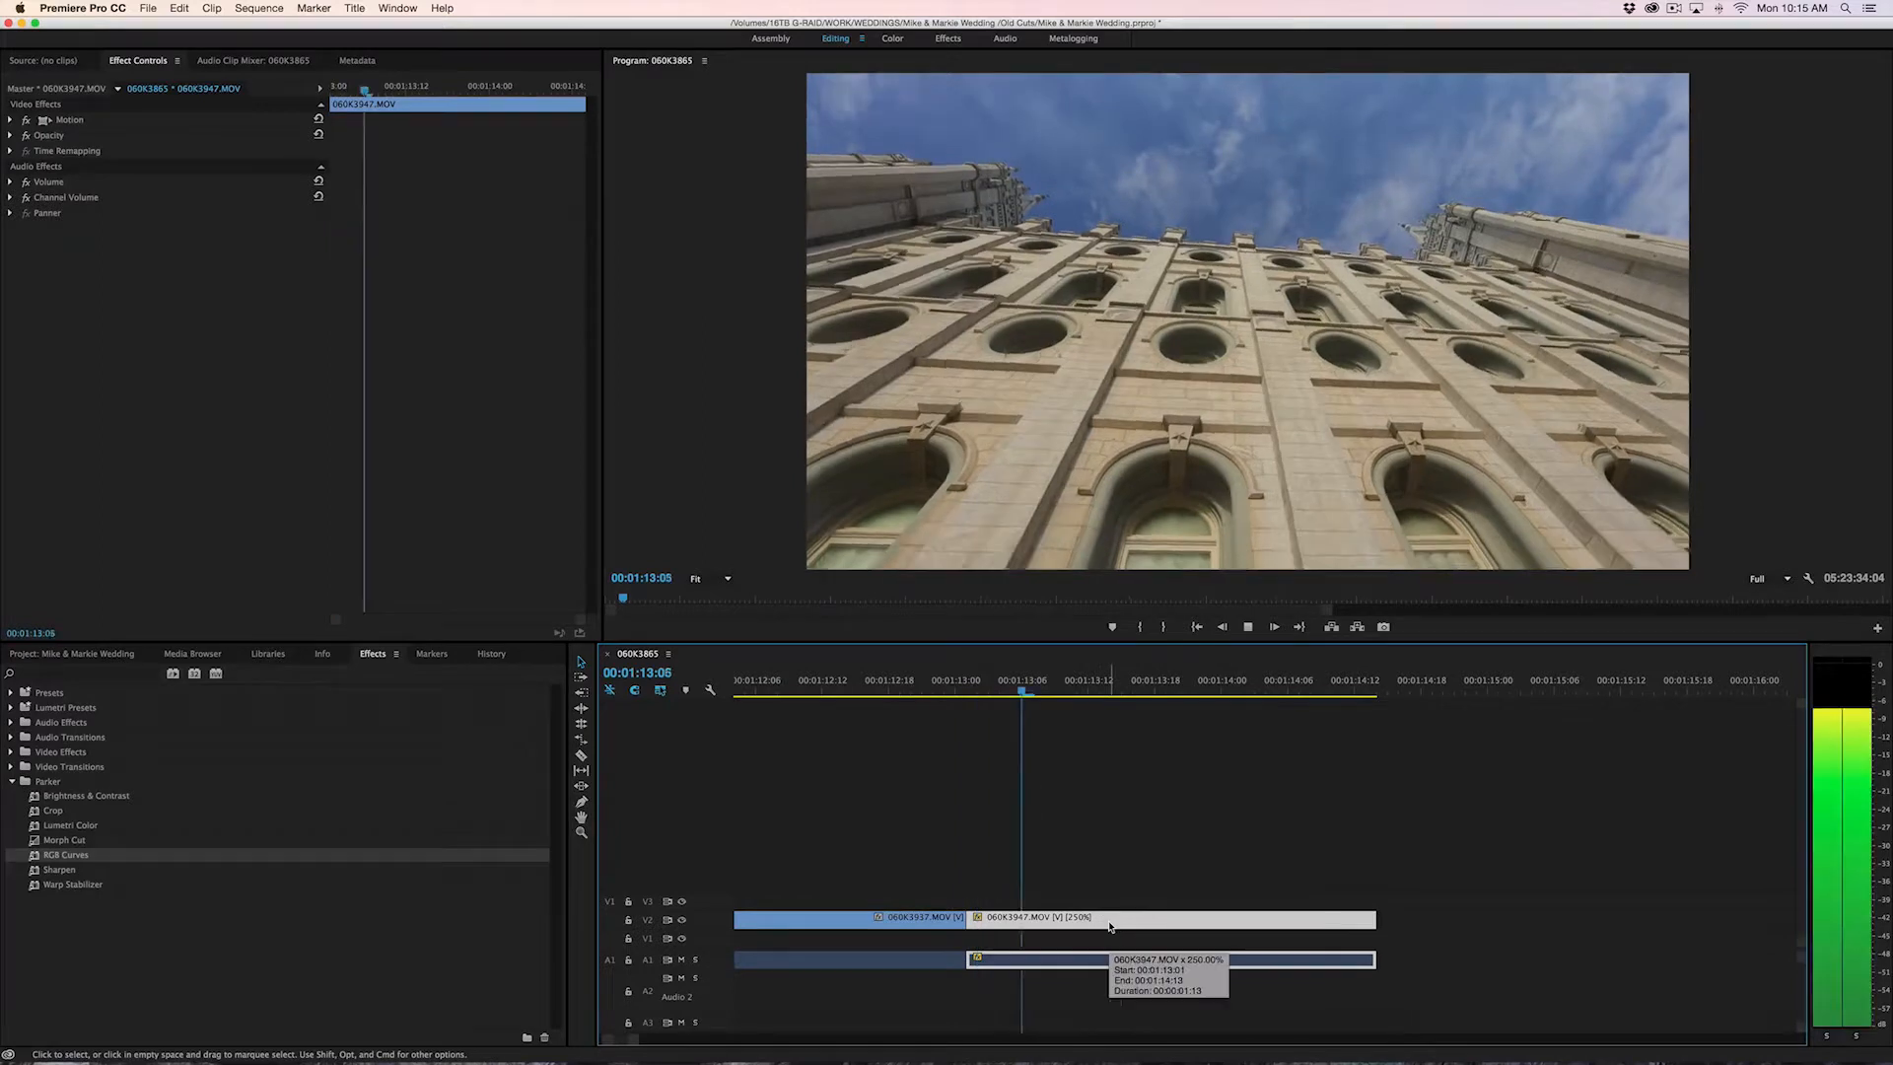
key("space")
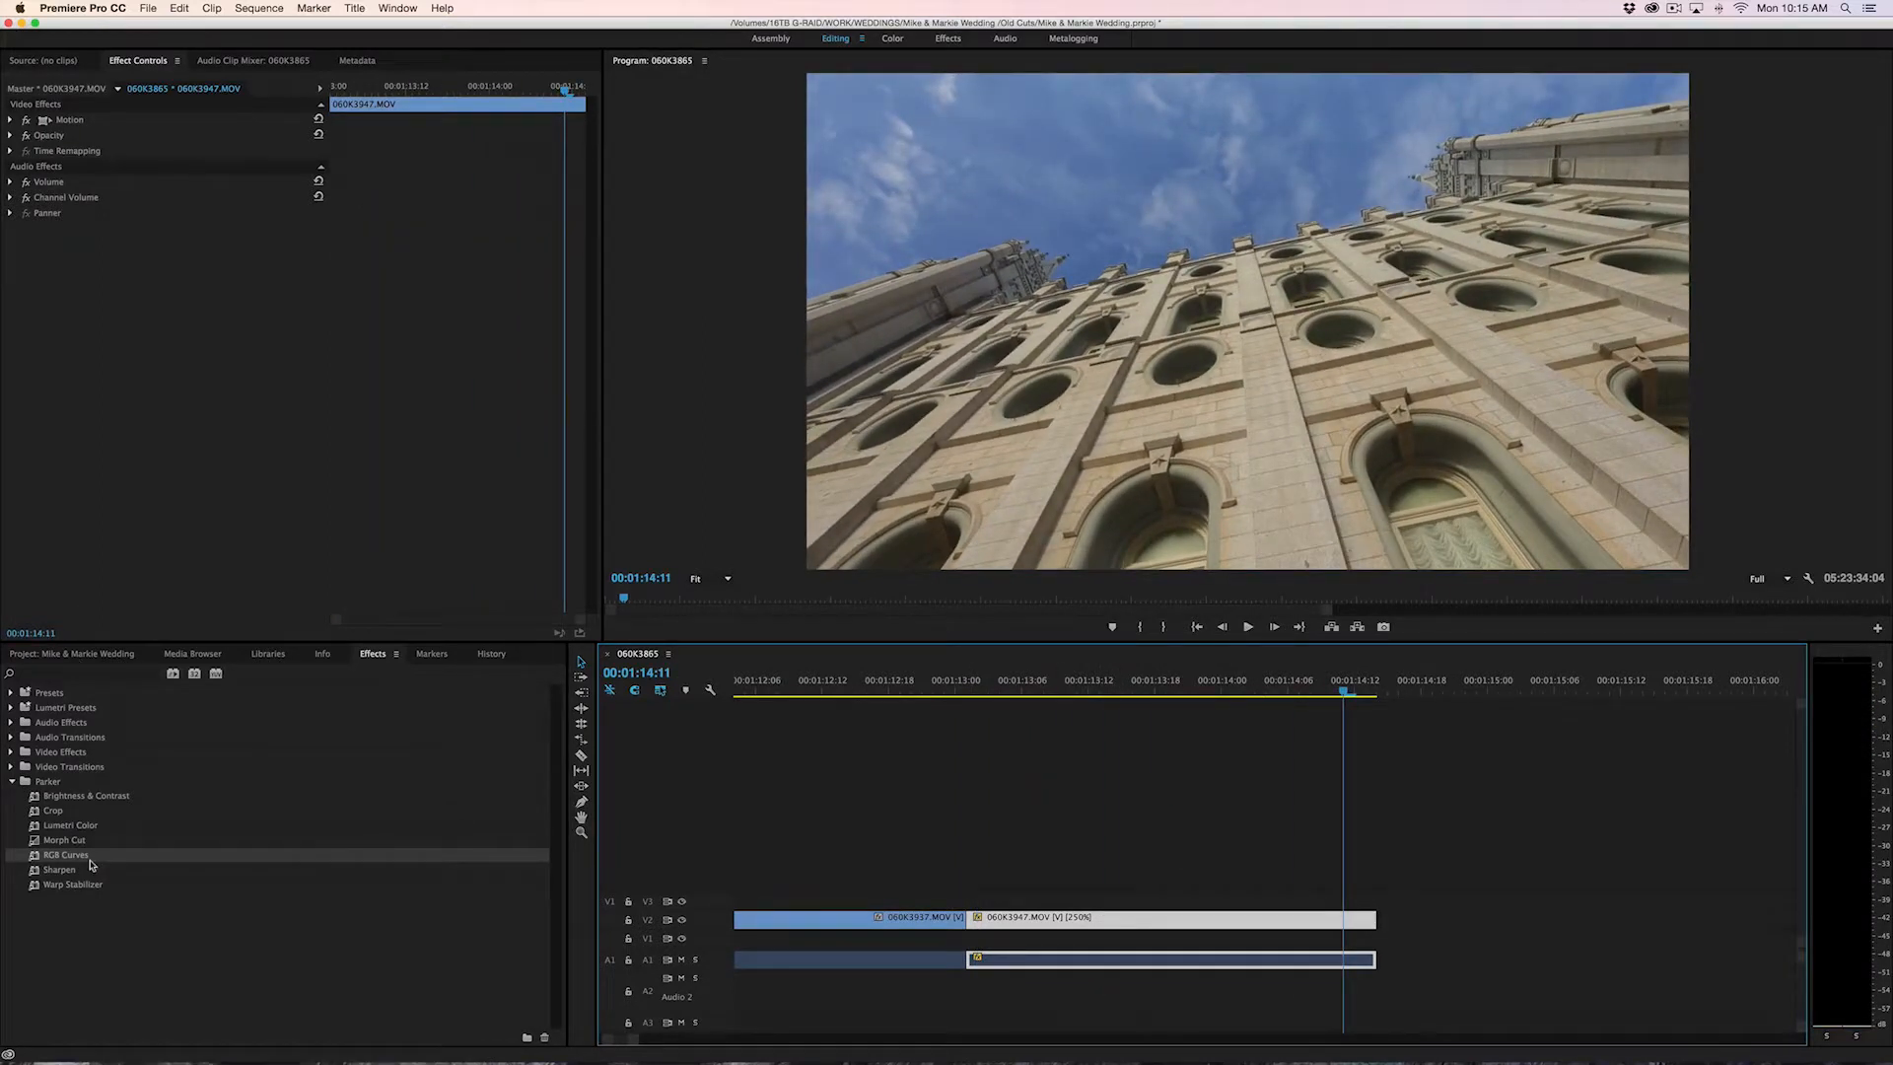
left_click_drag(1088, 690, 976, 740)
key("space")
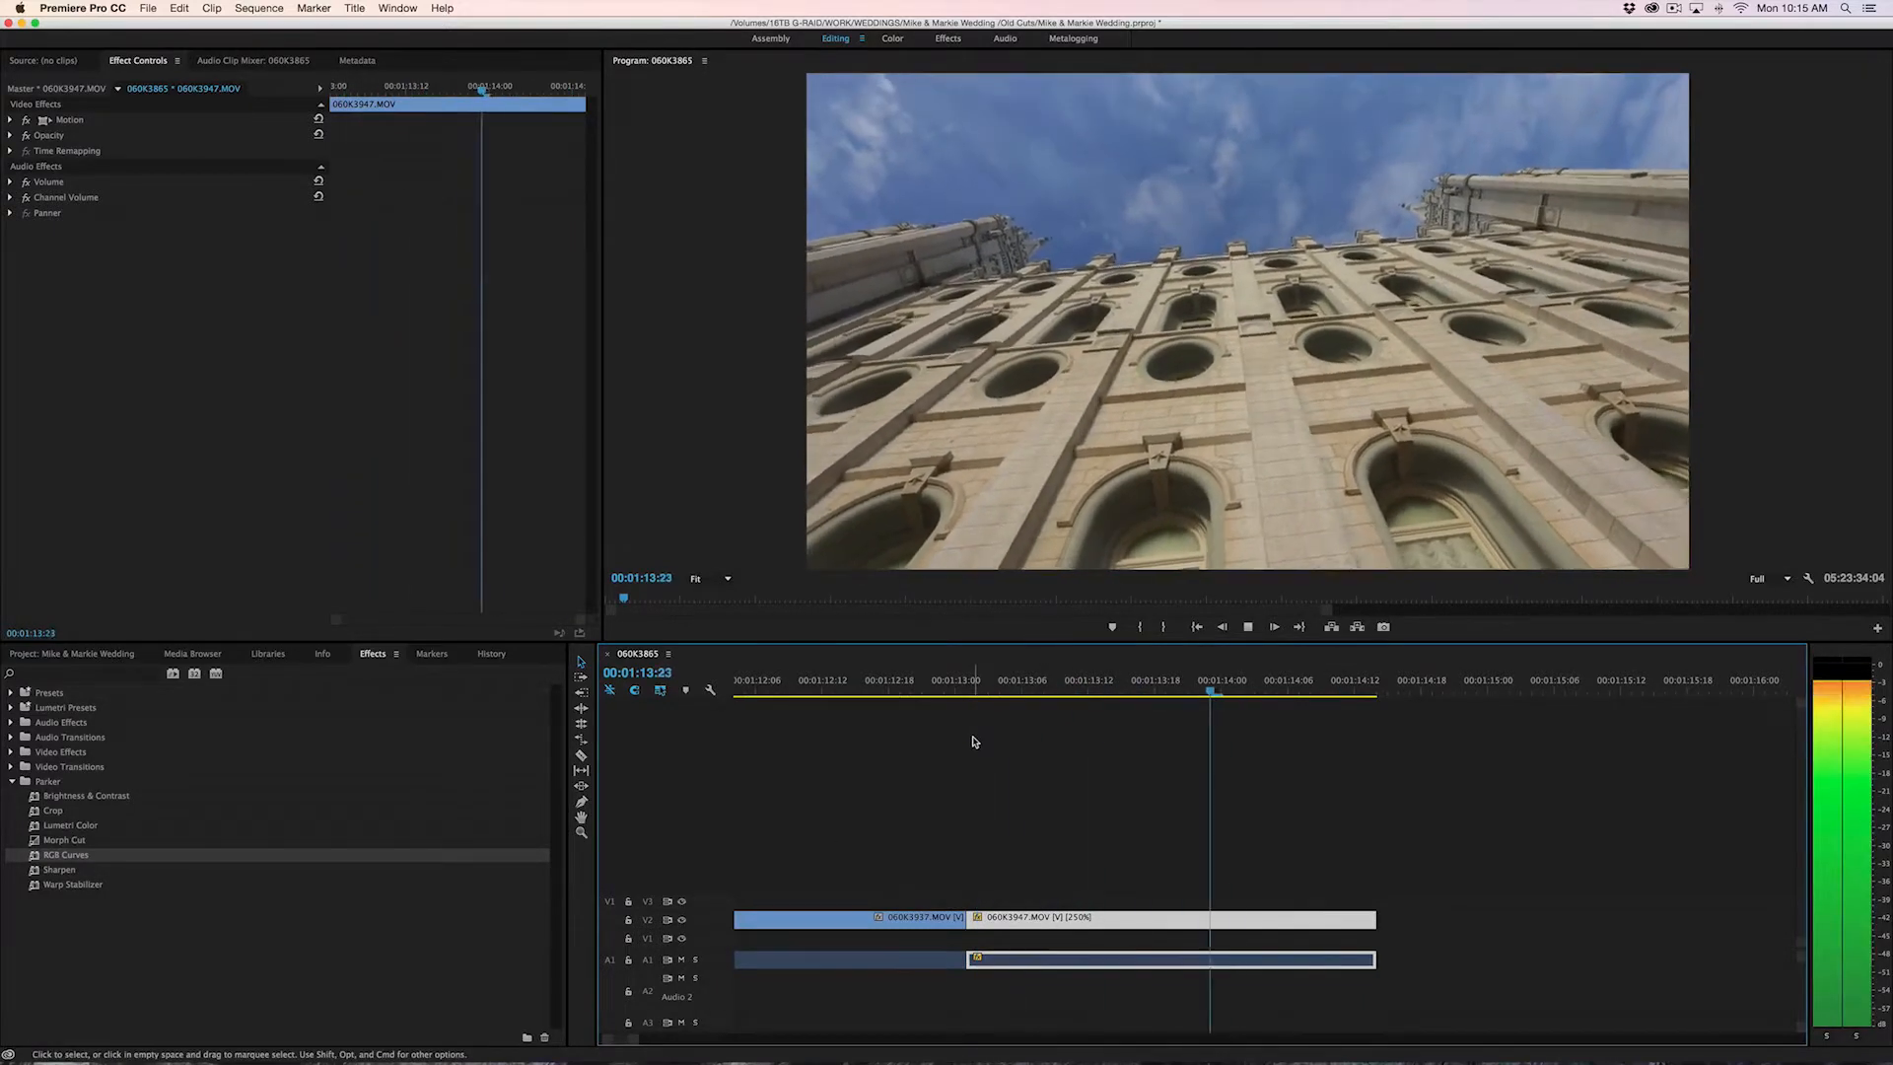
Try applying Warp Stabilizer to the sped-up 060K3947.MOV clip and undo the effect
left_click(1000, 690)
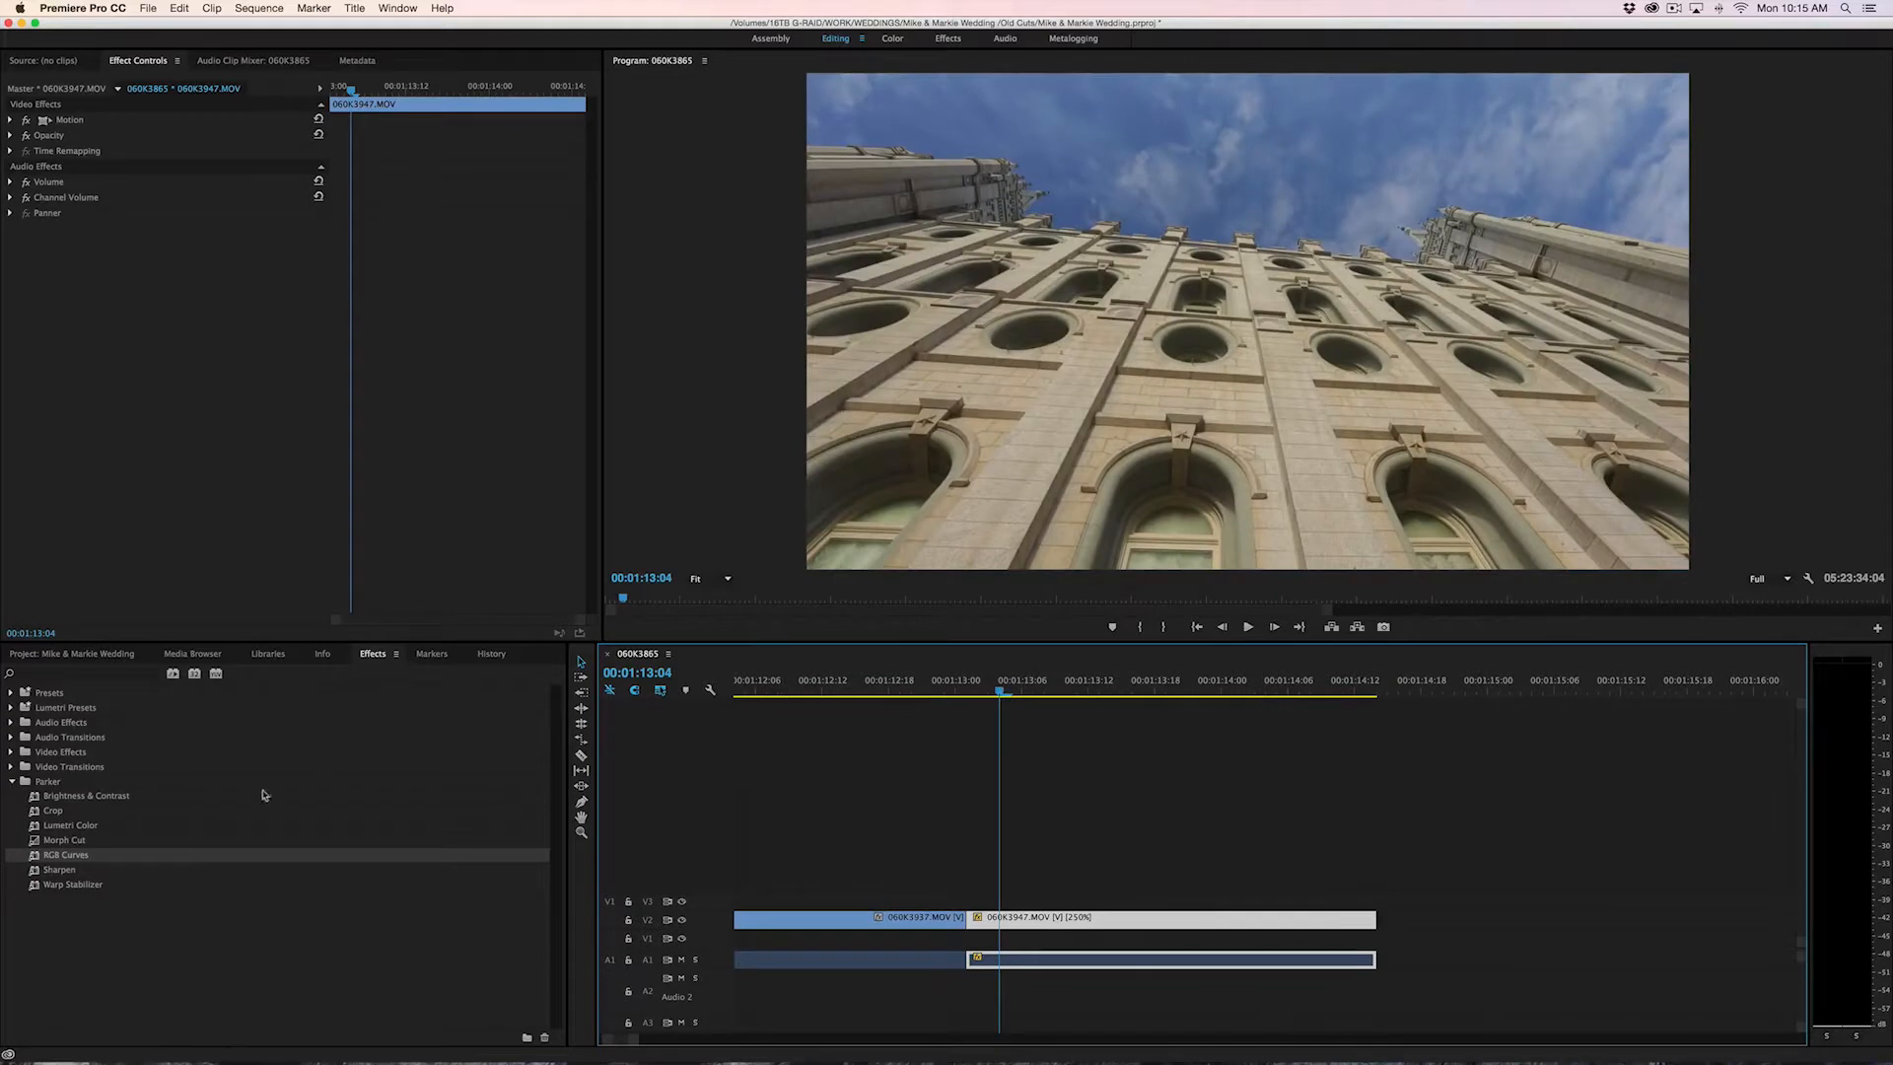
double_click(72, 885)
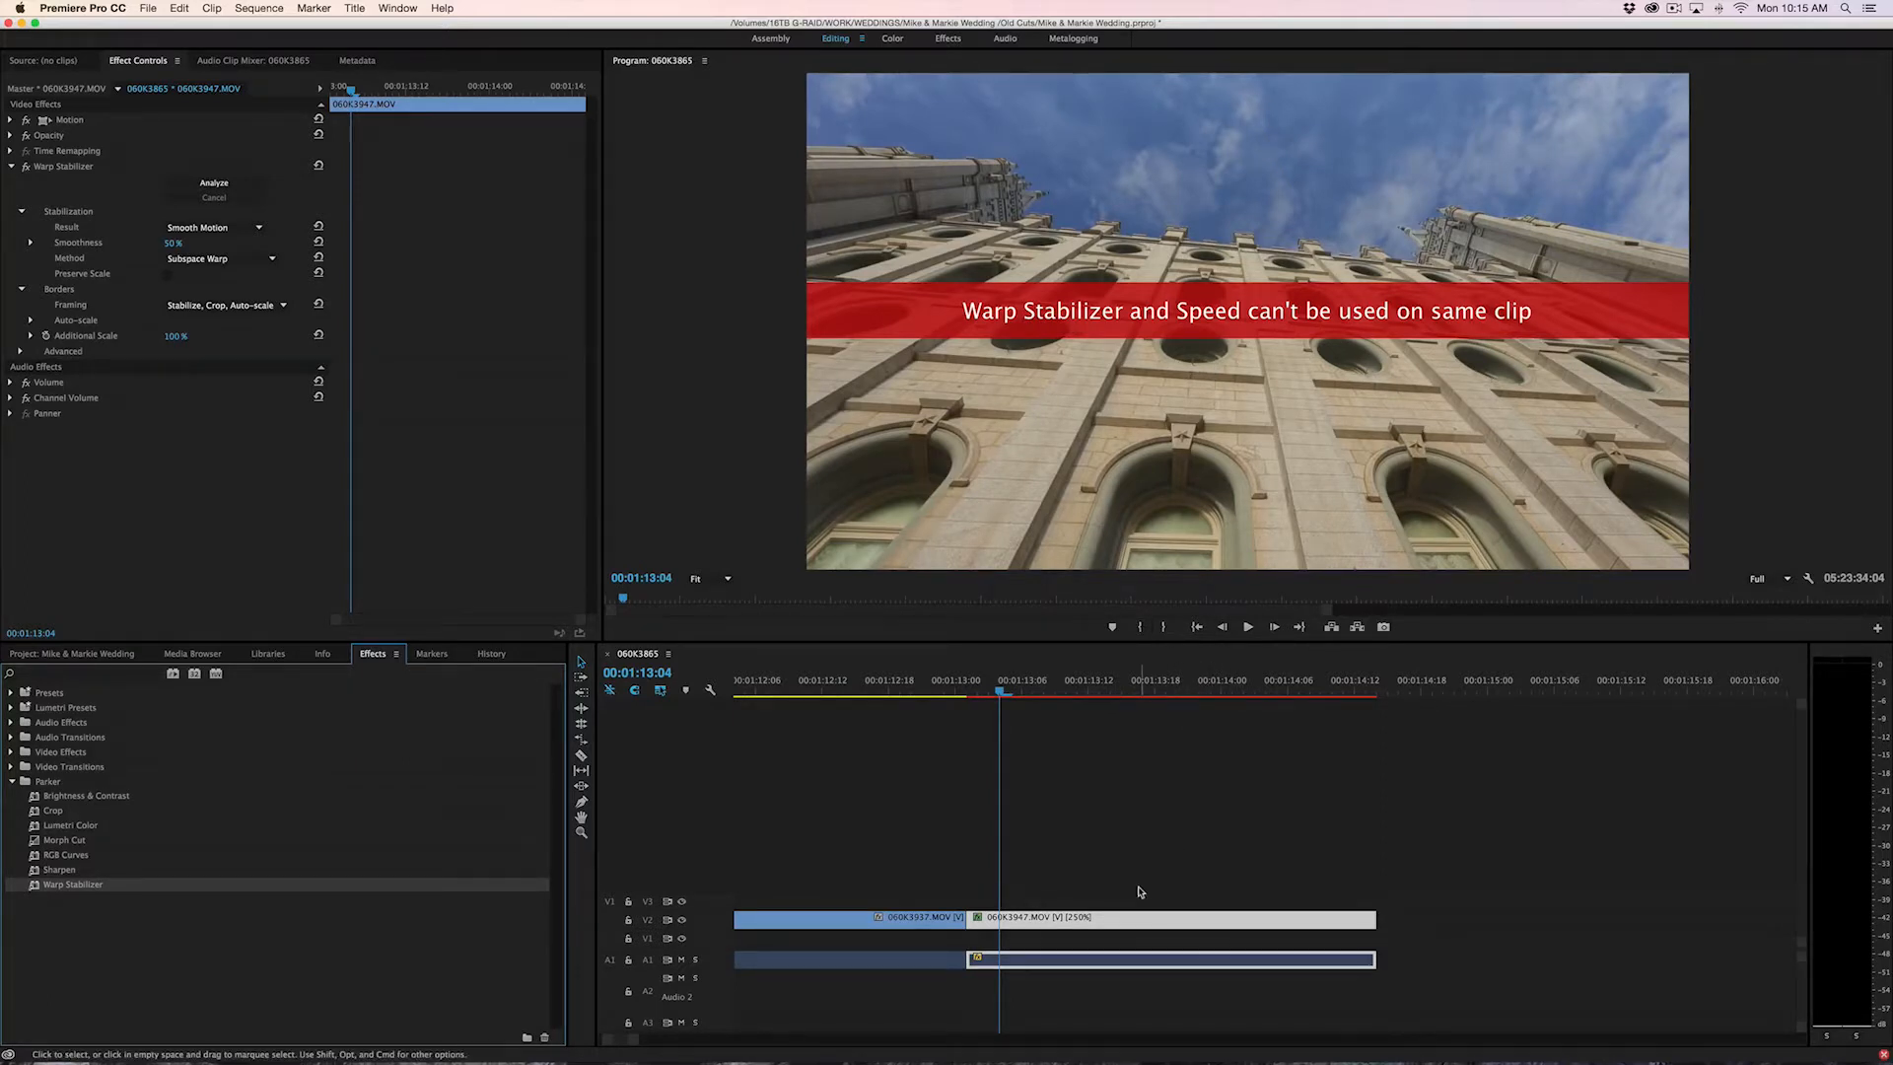
key("cmd+z")
left_click(1145, 922)
right_click(1145, 923)
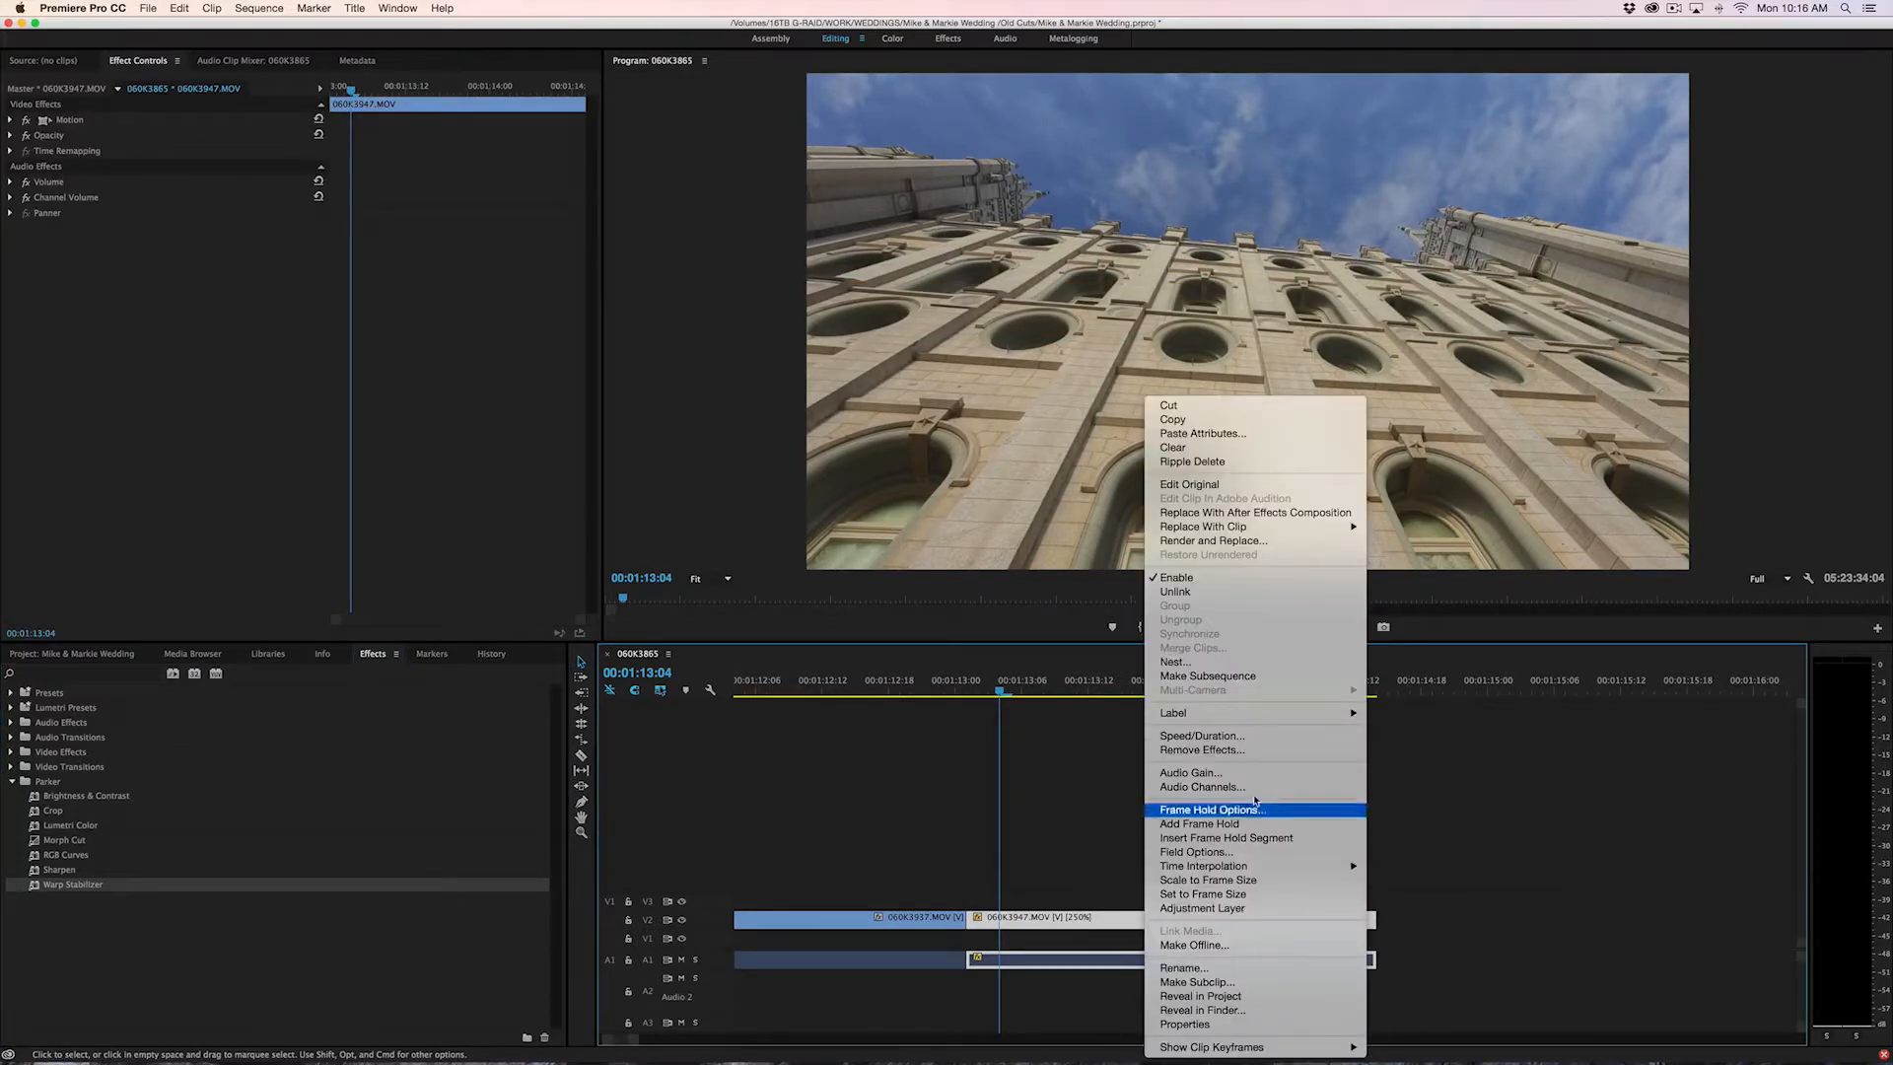
left_click(1223, 665)
left_click(909, 578)
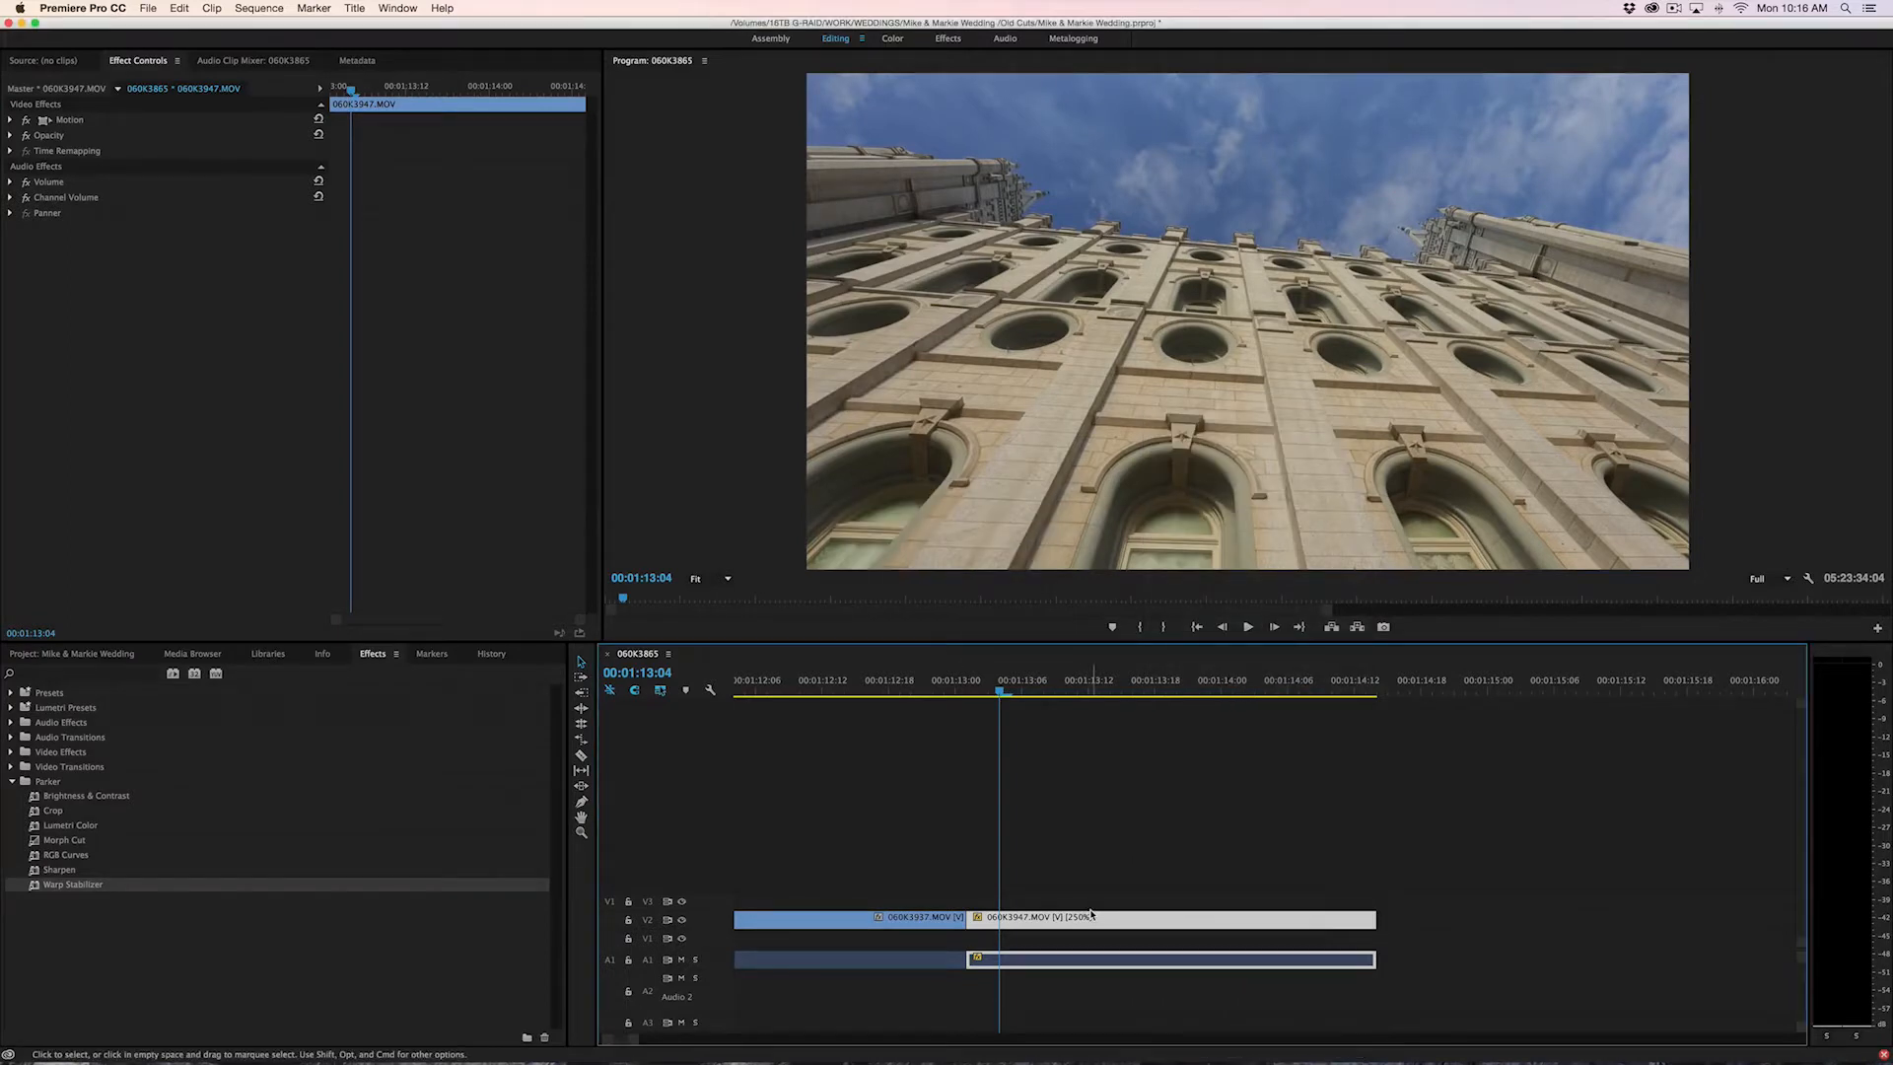
Nest the 060K3947.MOV clip on V2 under the default sequence name and place the playhead at 00:01:13:09
key("n")
key("Return")
left_click_drag(971, 694, 1061, 767)
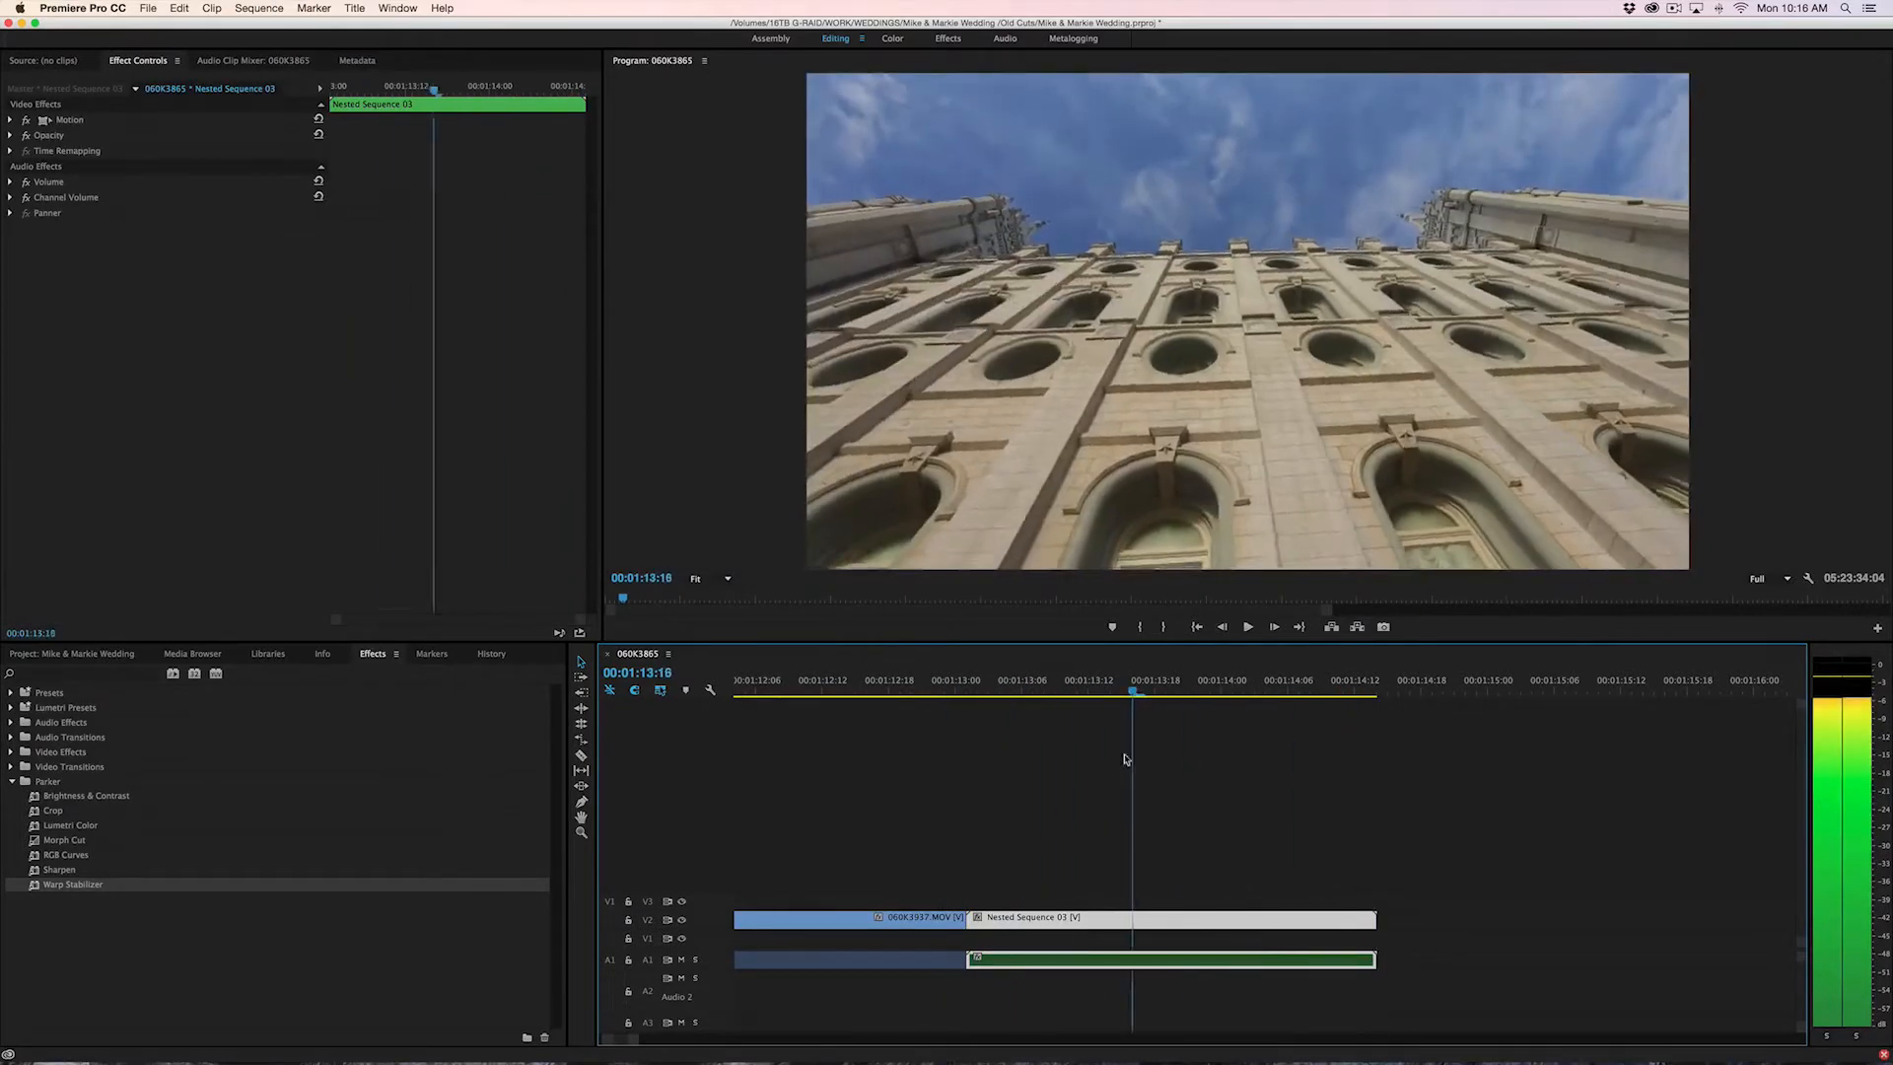
Apply Warp Stabilizer to the nested sequence on V2 and play the stabilized shot from its start
left_click(69, 869)
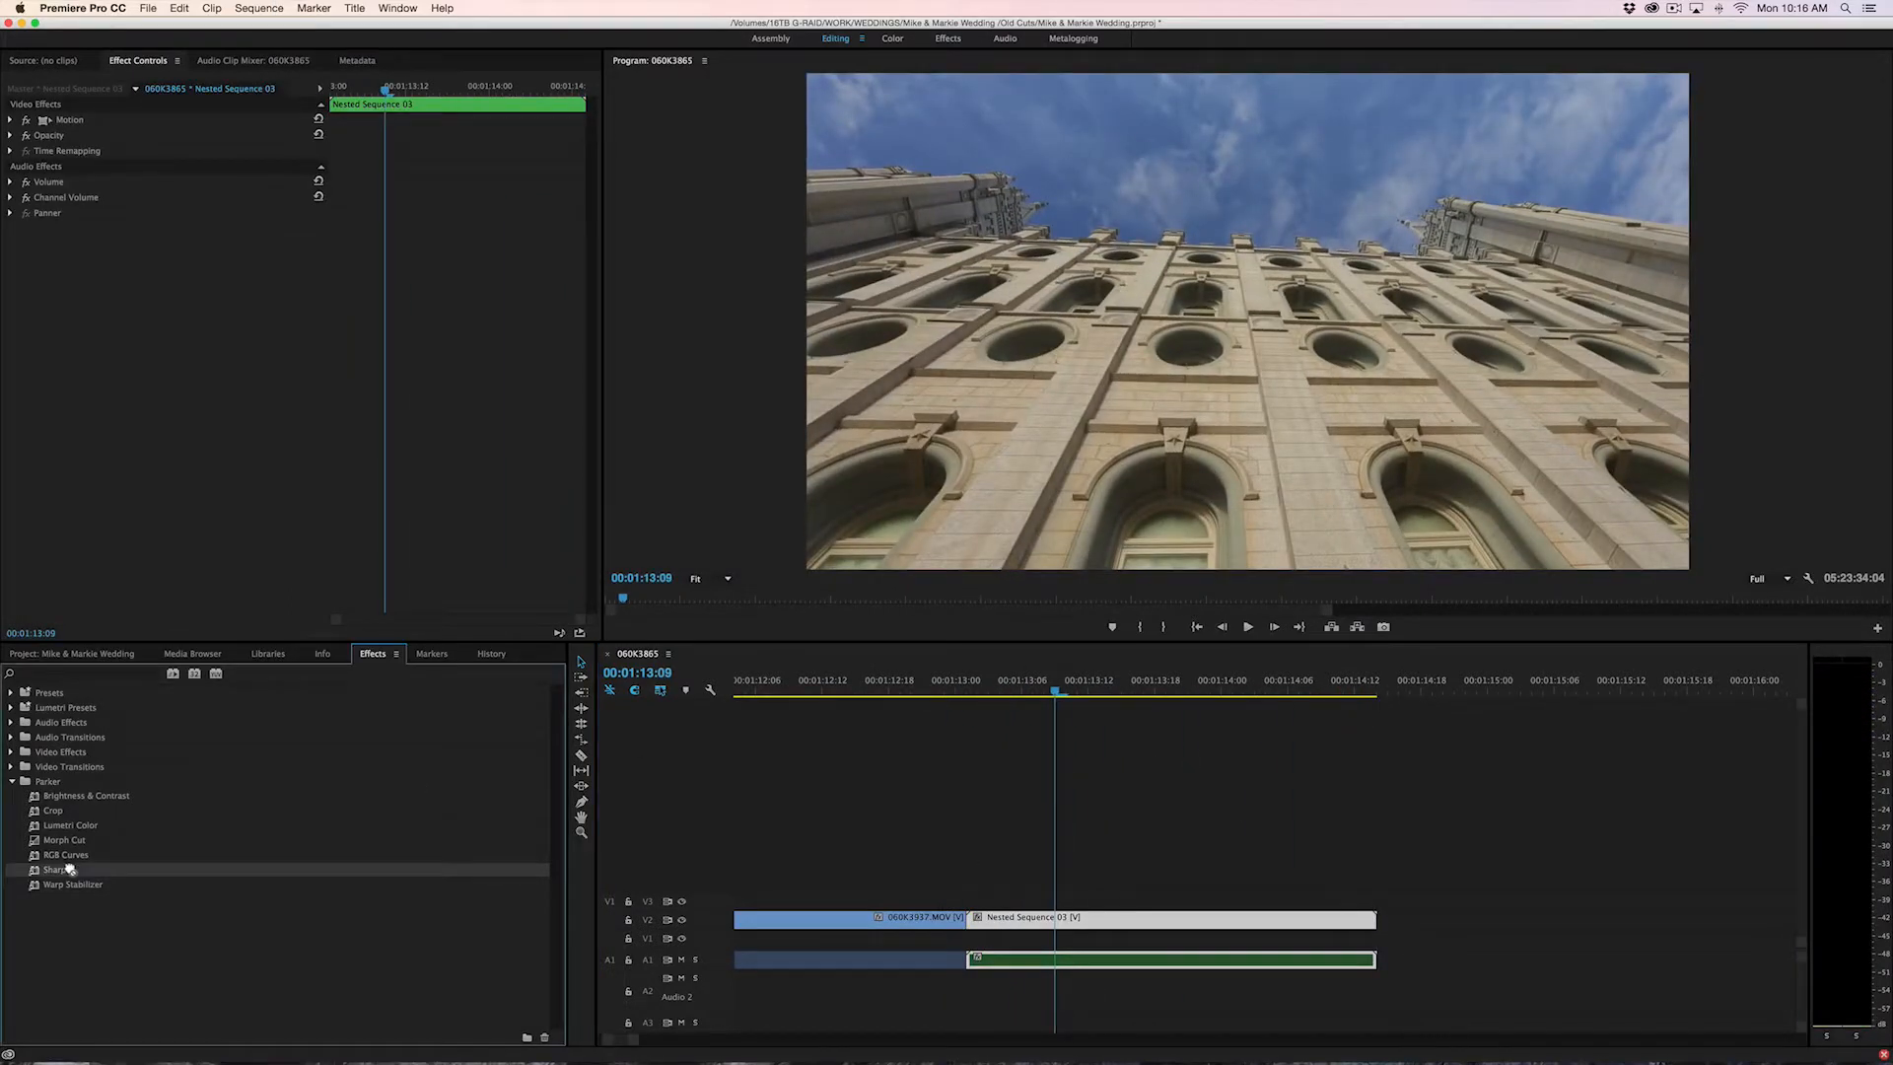
double_click(71, 884)
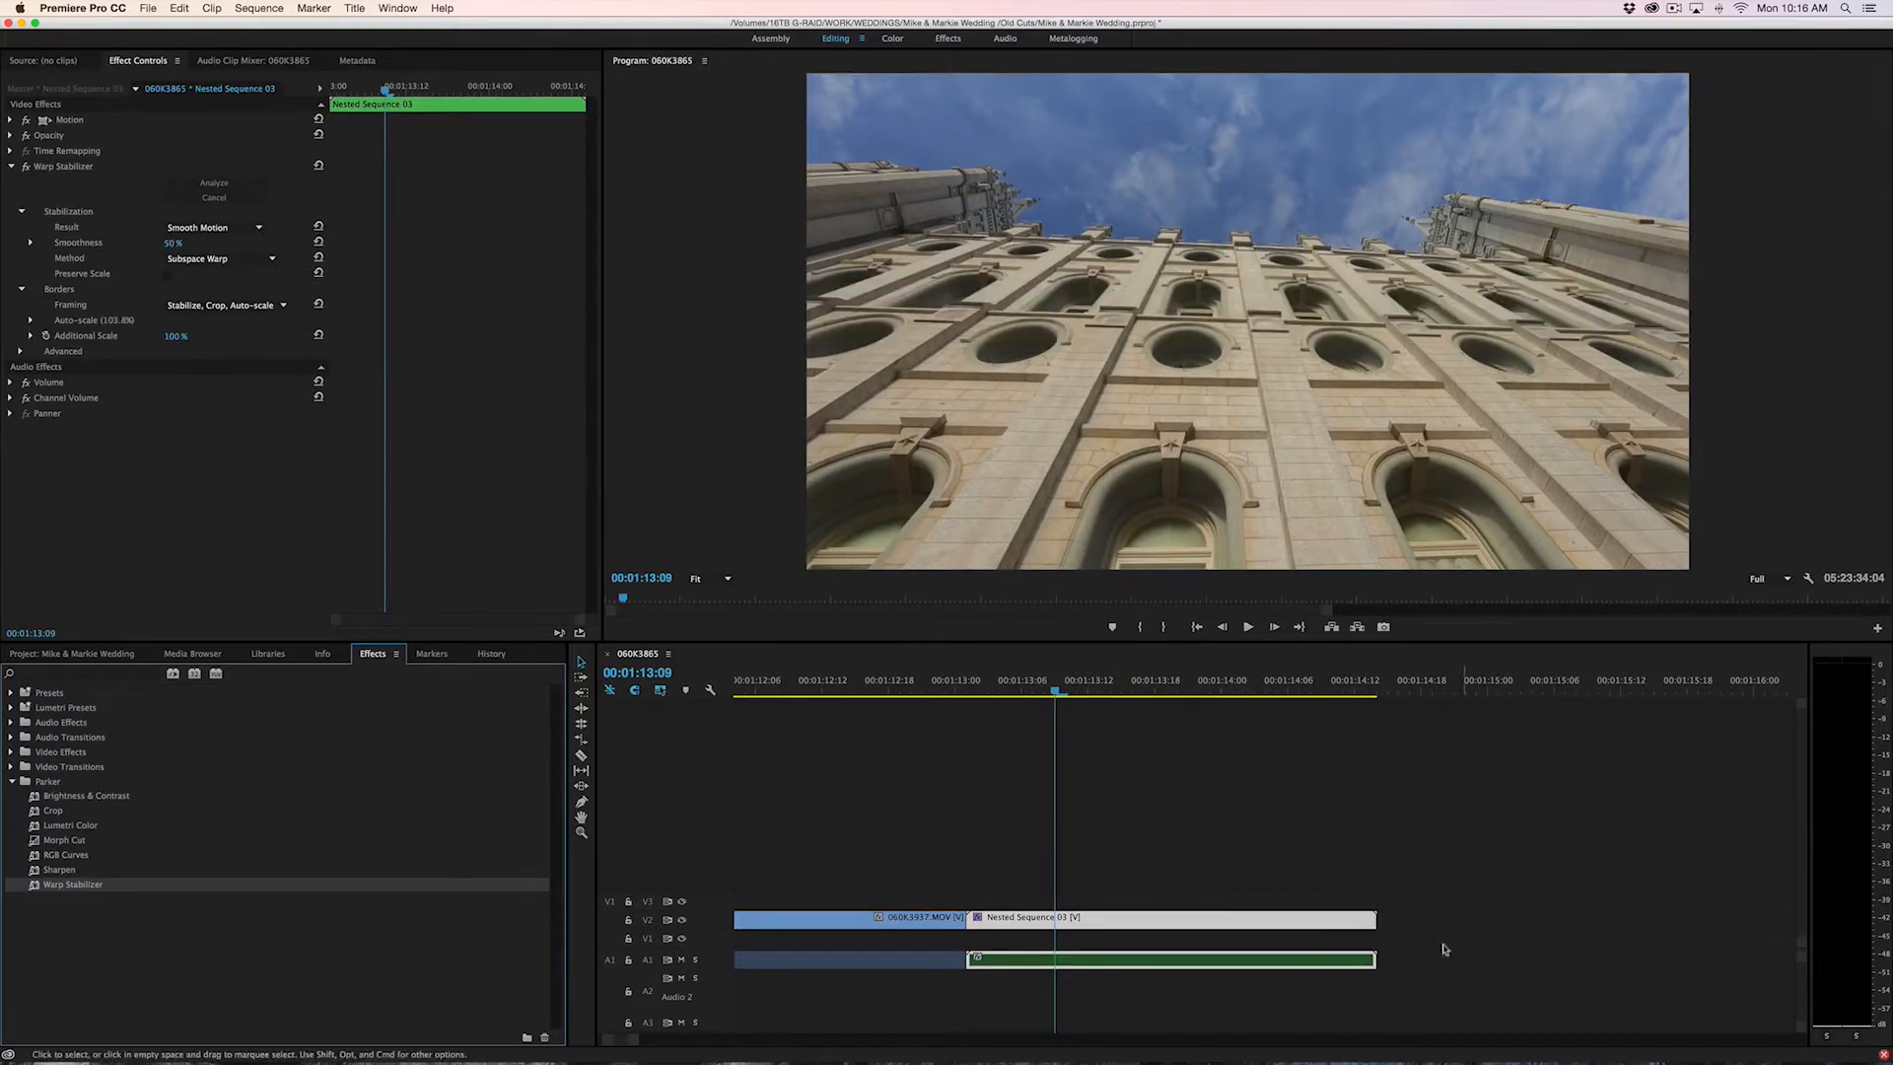
left_click(967, 686)
key("space")
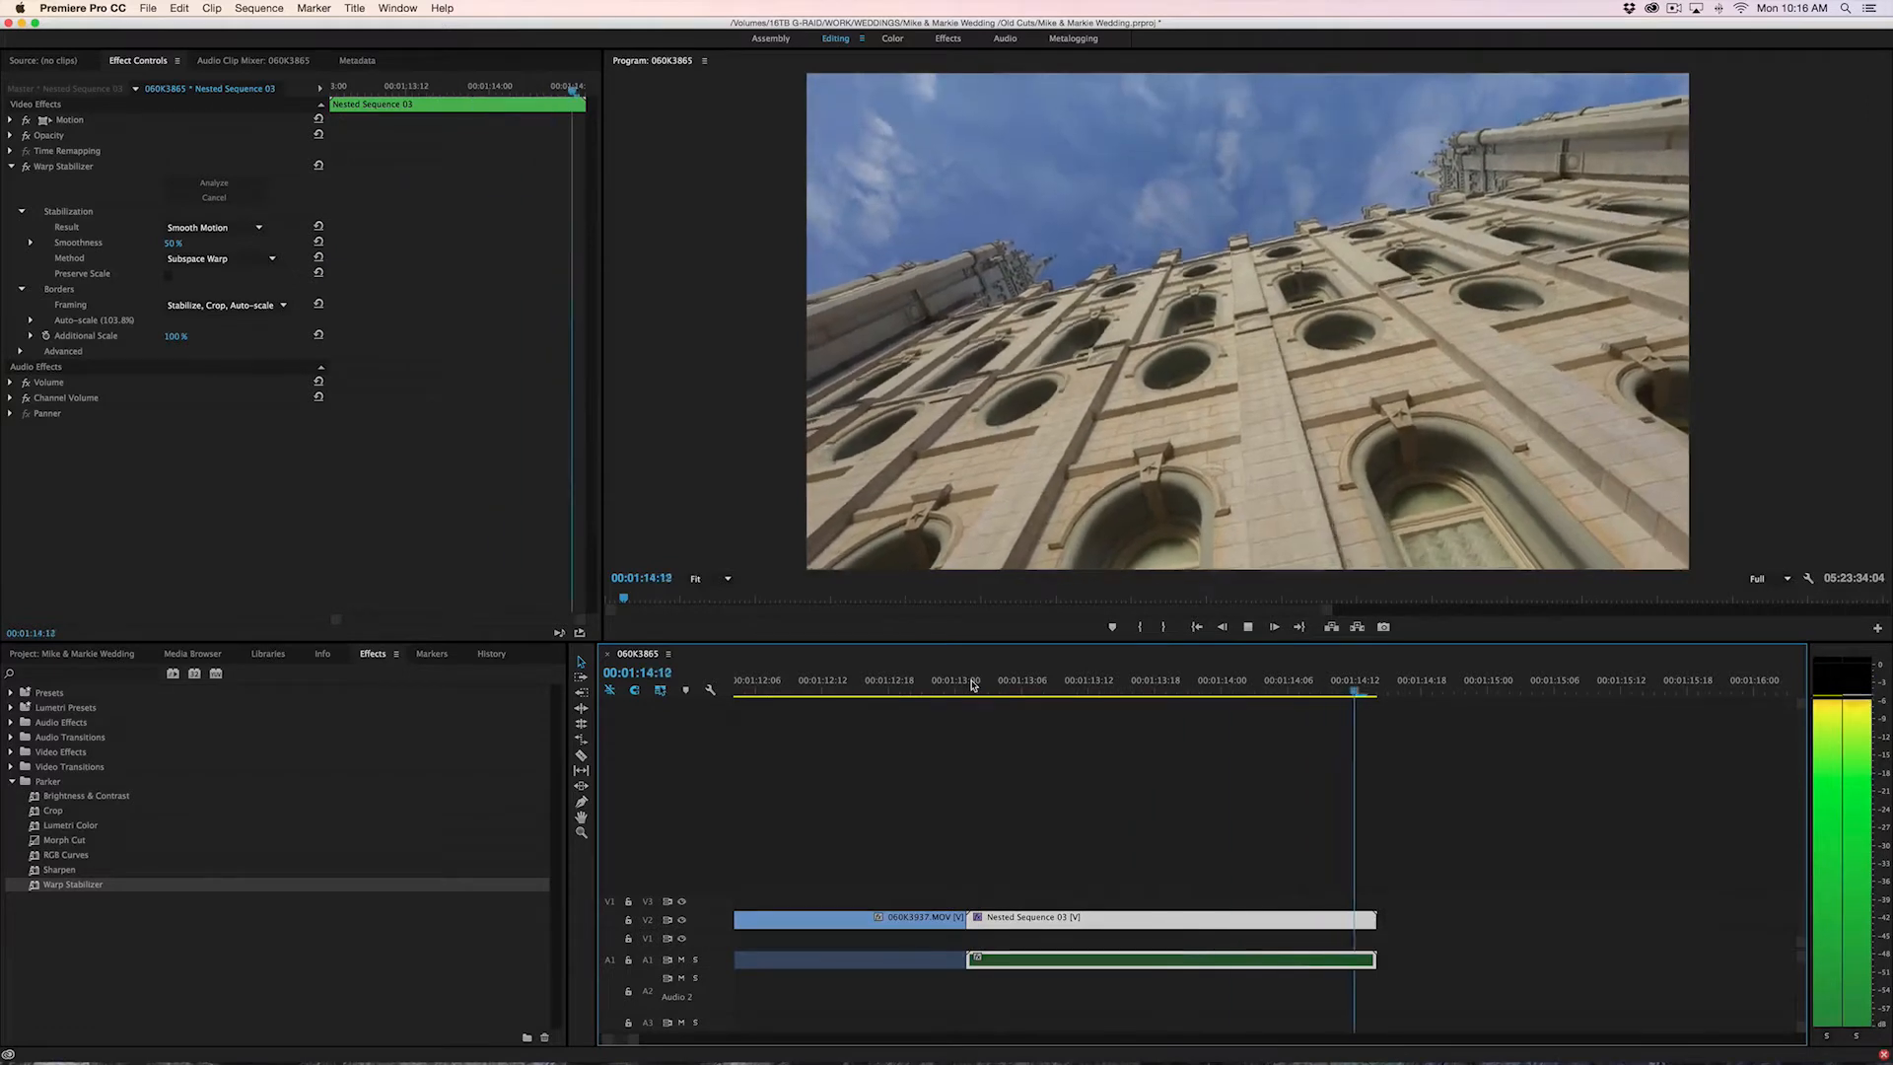
key("space")
left_click(970, 686)
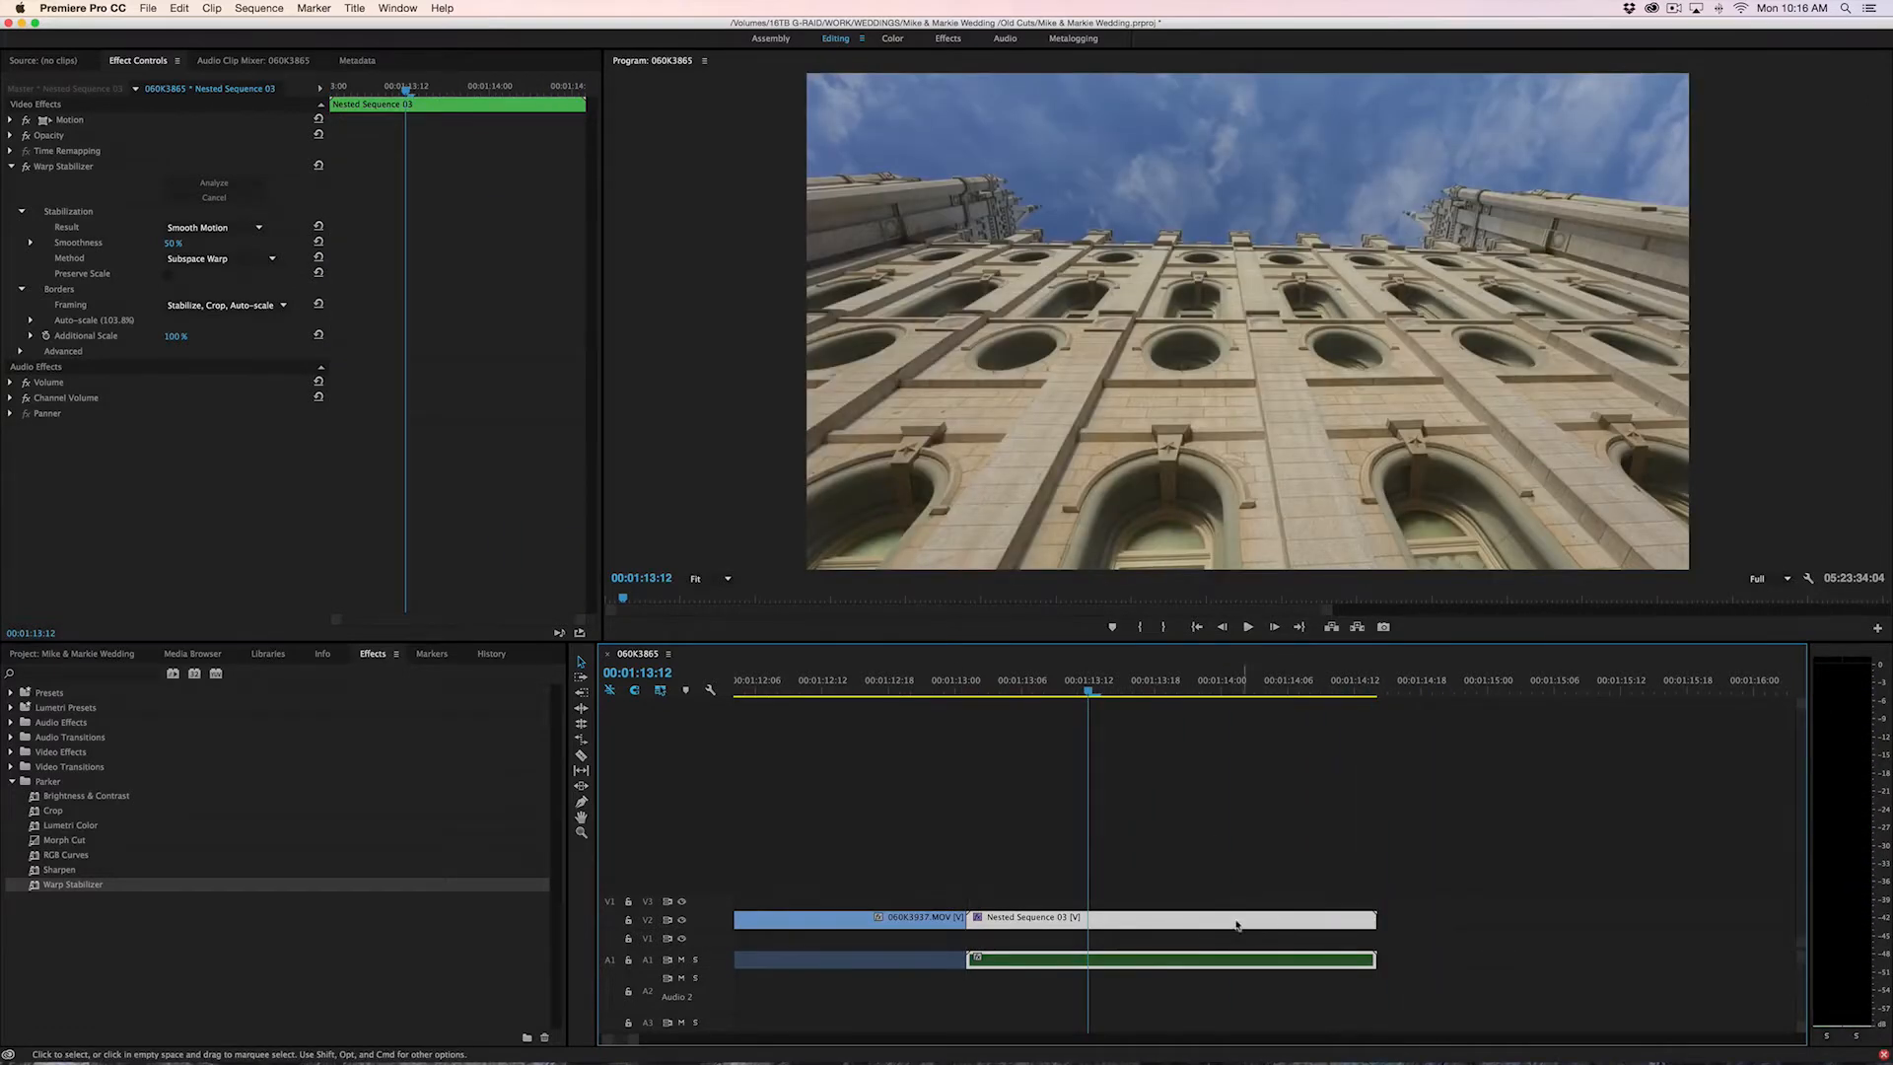
Open the nested sequence on V2 to inspect the original clip inside it, and return to the 060K3865 sequence at 00:01:13:09
left_click(1201, 903)
double_click(1194, 927)
left_click(898, 838)
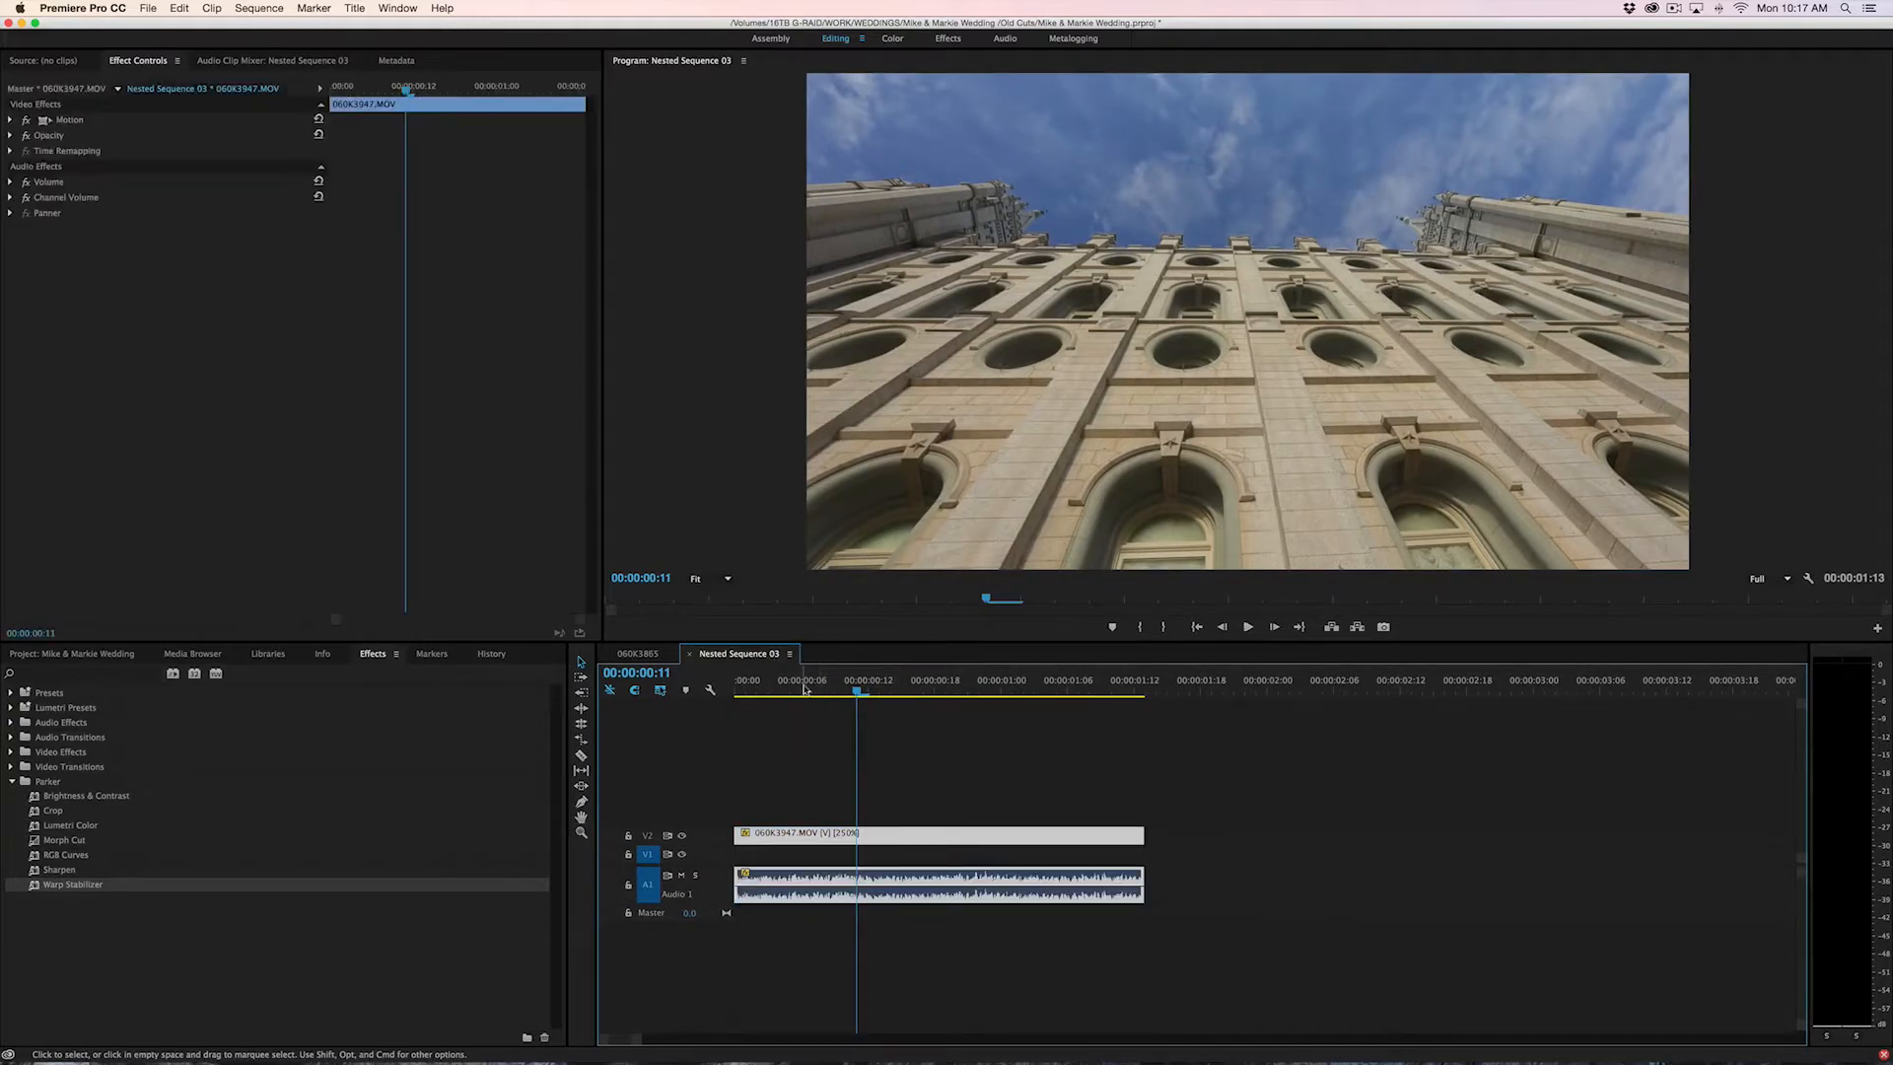
key("space")
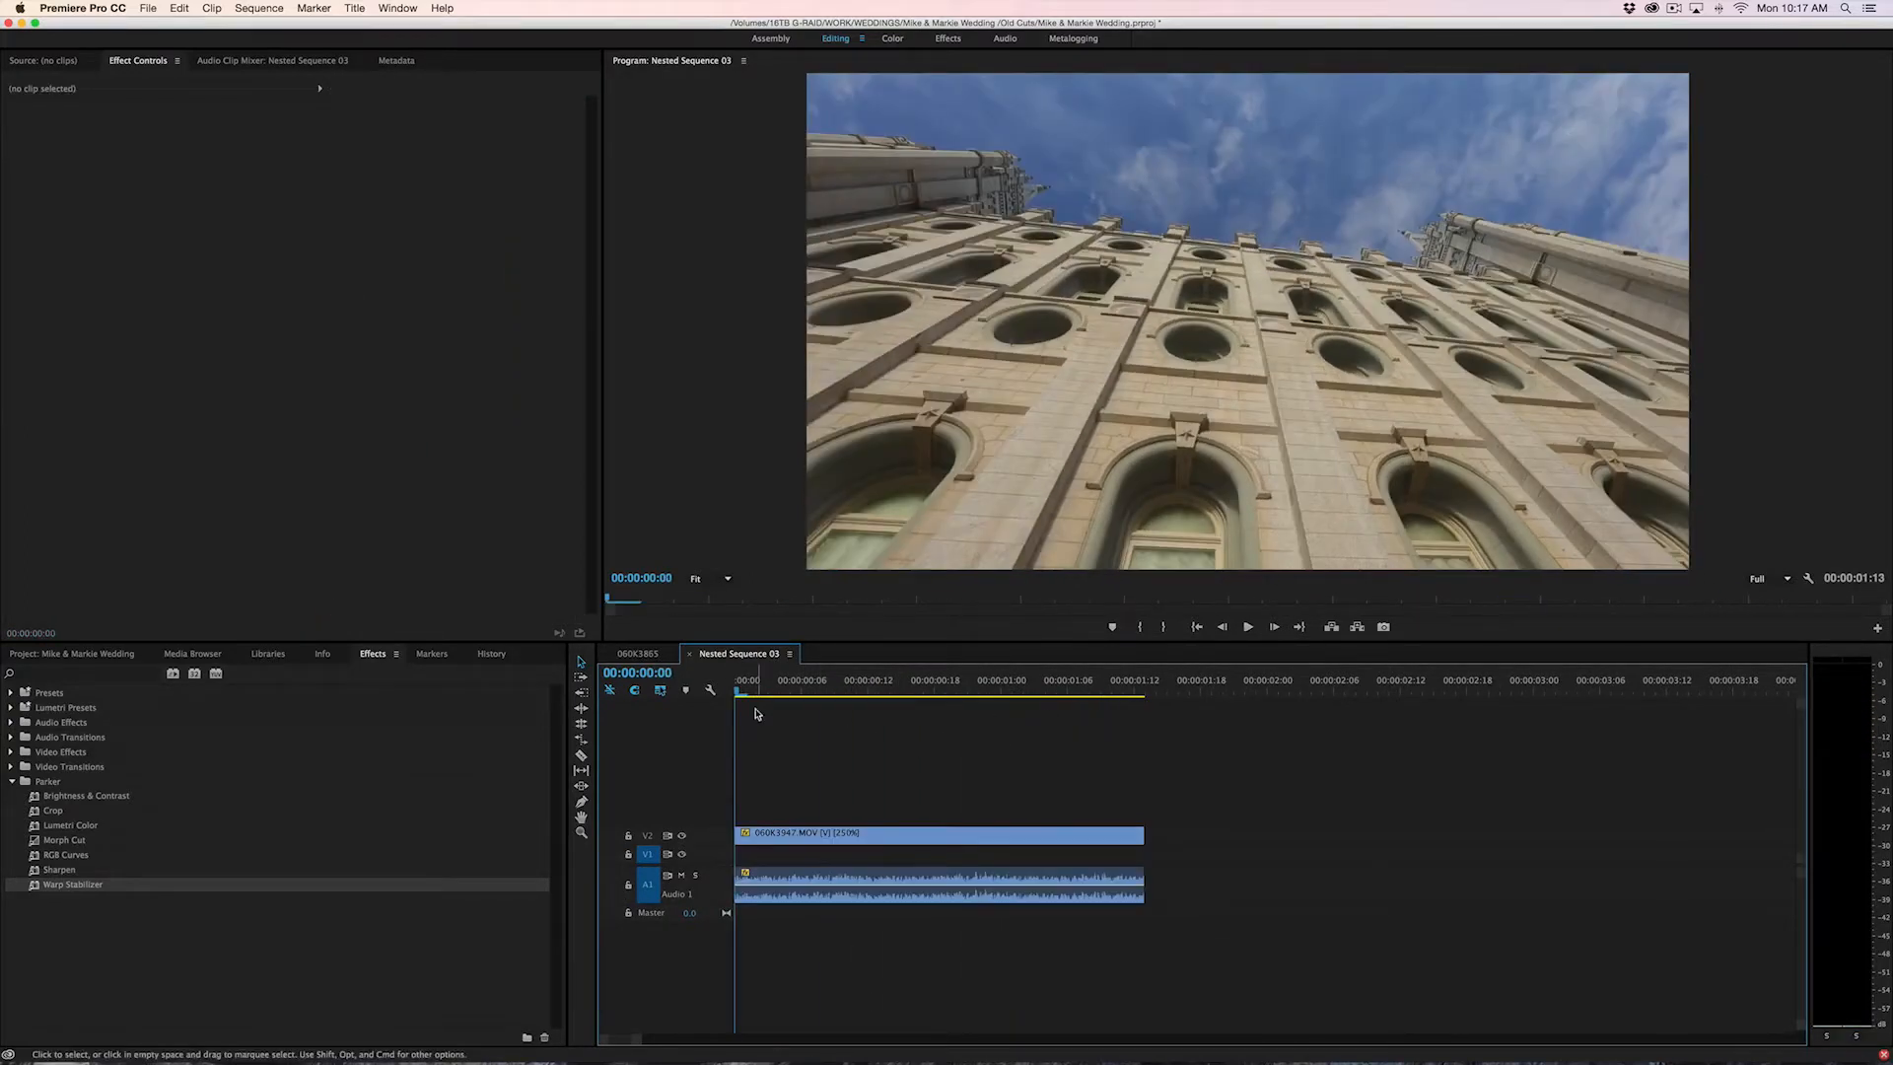
left_click(642, 659)
left_click_drag(938, 693, 1058, 740)
Marquee-select the video and audio clips that follow the gap ending at 00:01:16:17
key("minus")
key("minus")
key("minus")
key("minus")
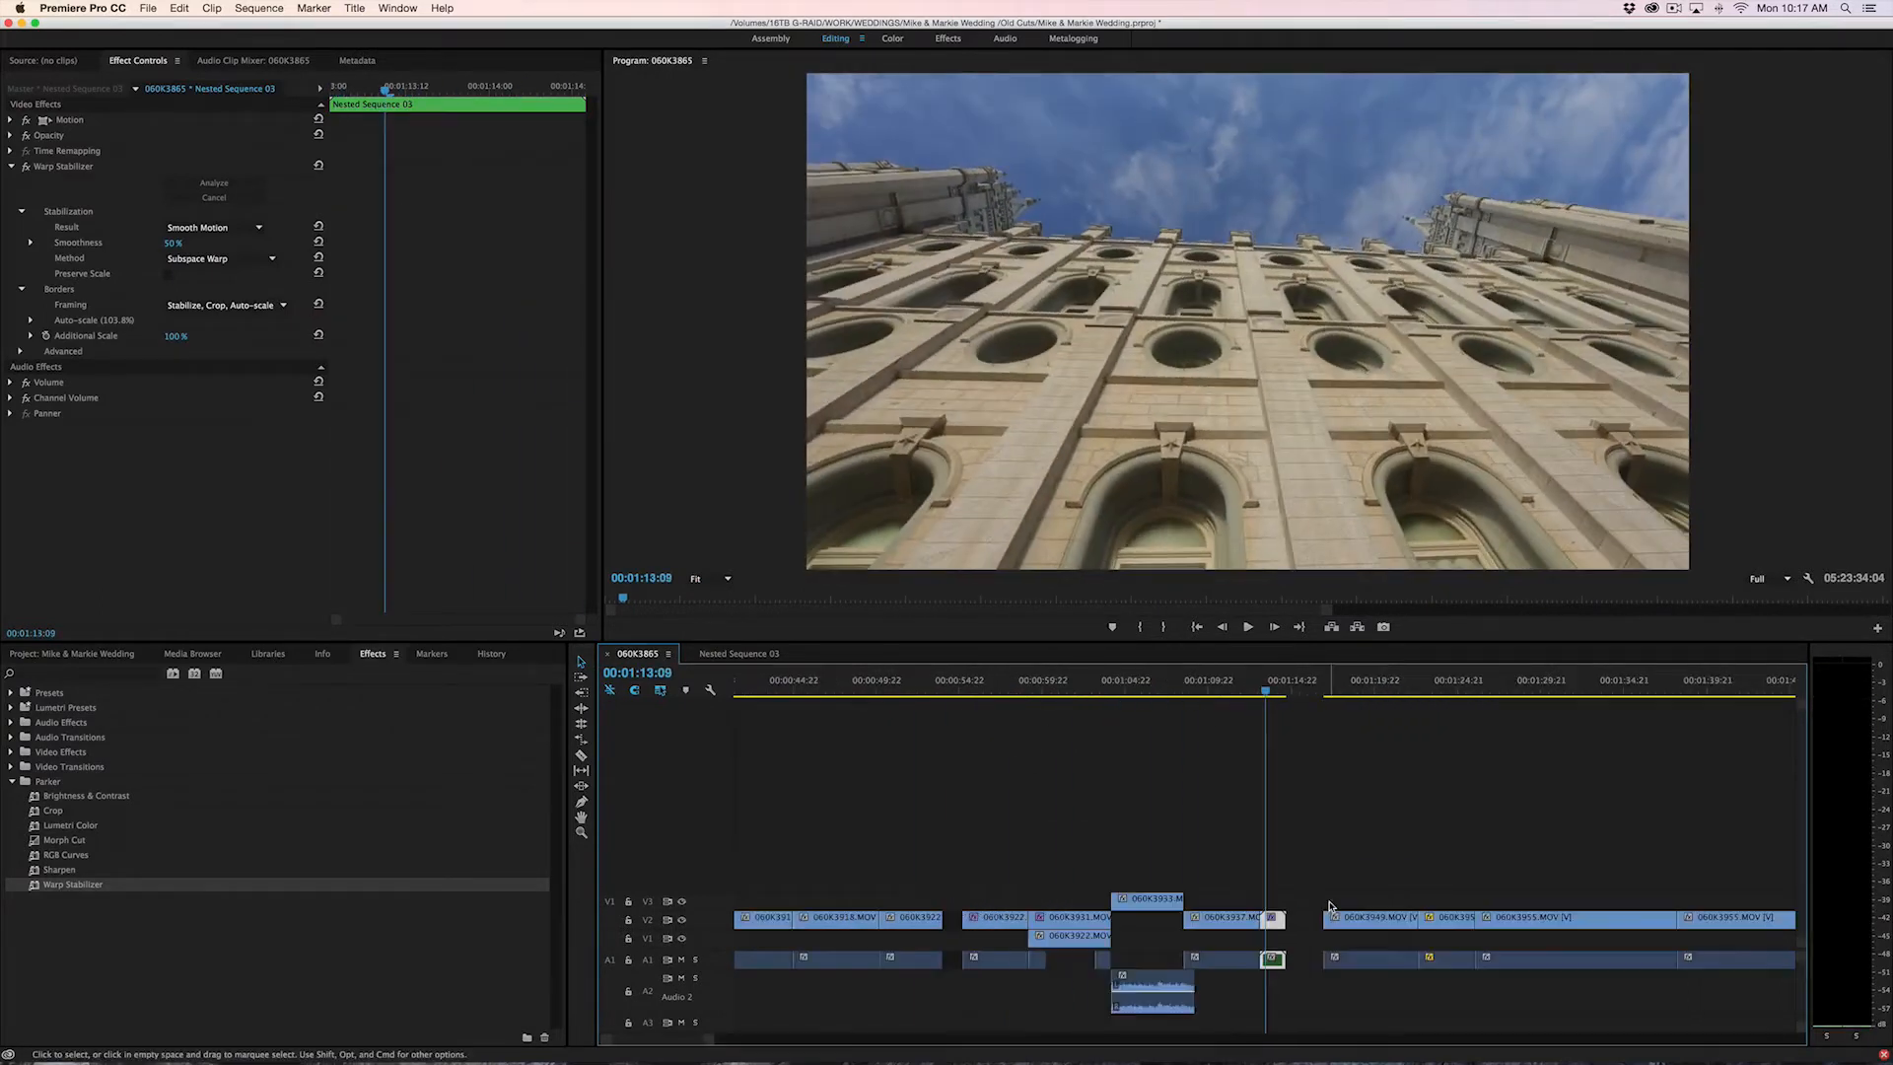
scroll(1133, 923, "right", 5)
left_click(1132, 923)
left_click_drag(1141, 860, 1354, 992)
left_click_drag(1354, 992, 1380, 988)
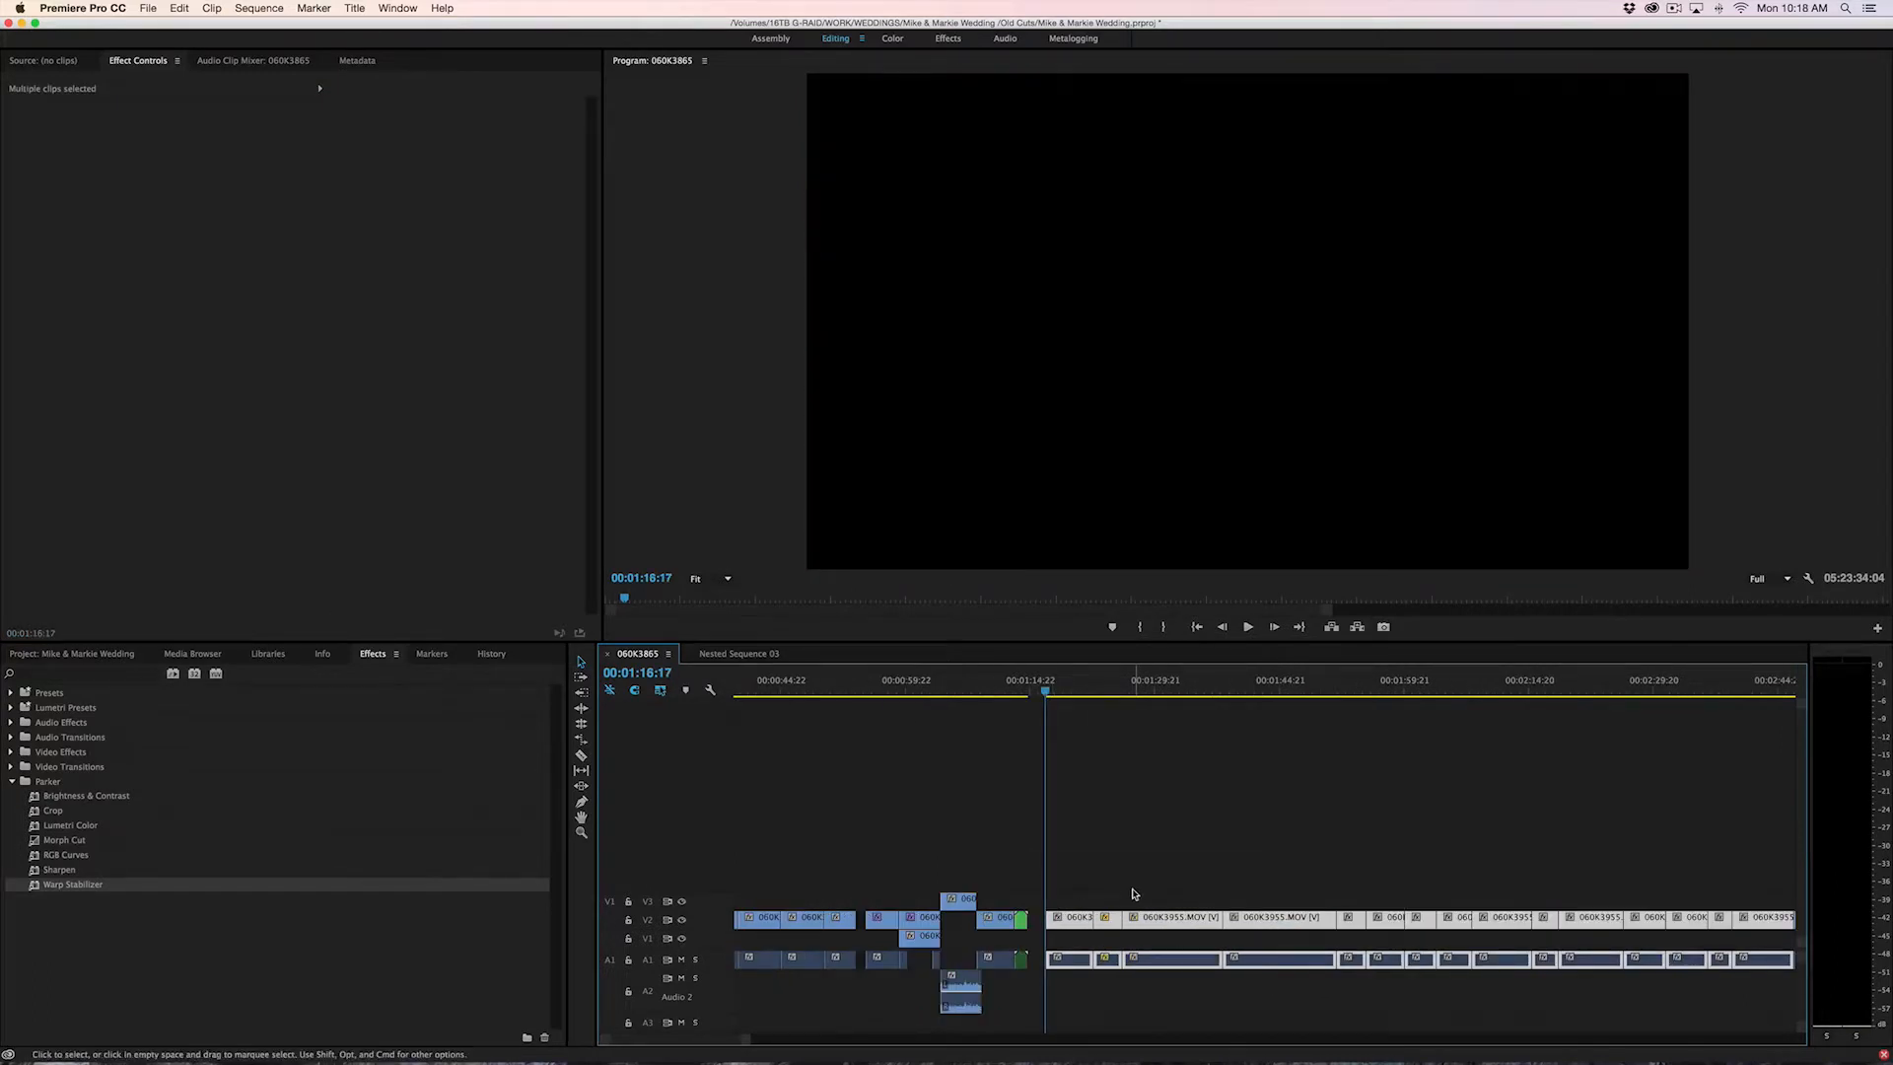
Try to marquee-select all clips from 00:01:16:17 to the sequence end and shift them later, and undo the move
key("minus")
key("minus")
key("minus")
key("minus")
key("minus")
left_click_drag(1781, 849, 738, 1012)
left_click_drag(737, 1016, 736, 1016)
key("=")
key("=")
key("=")
key("=")
key("=")
key("=")
key("=")
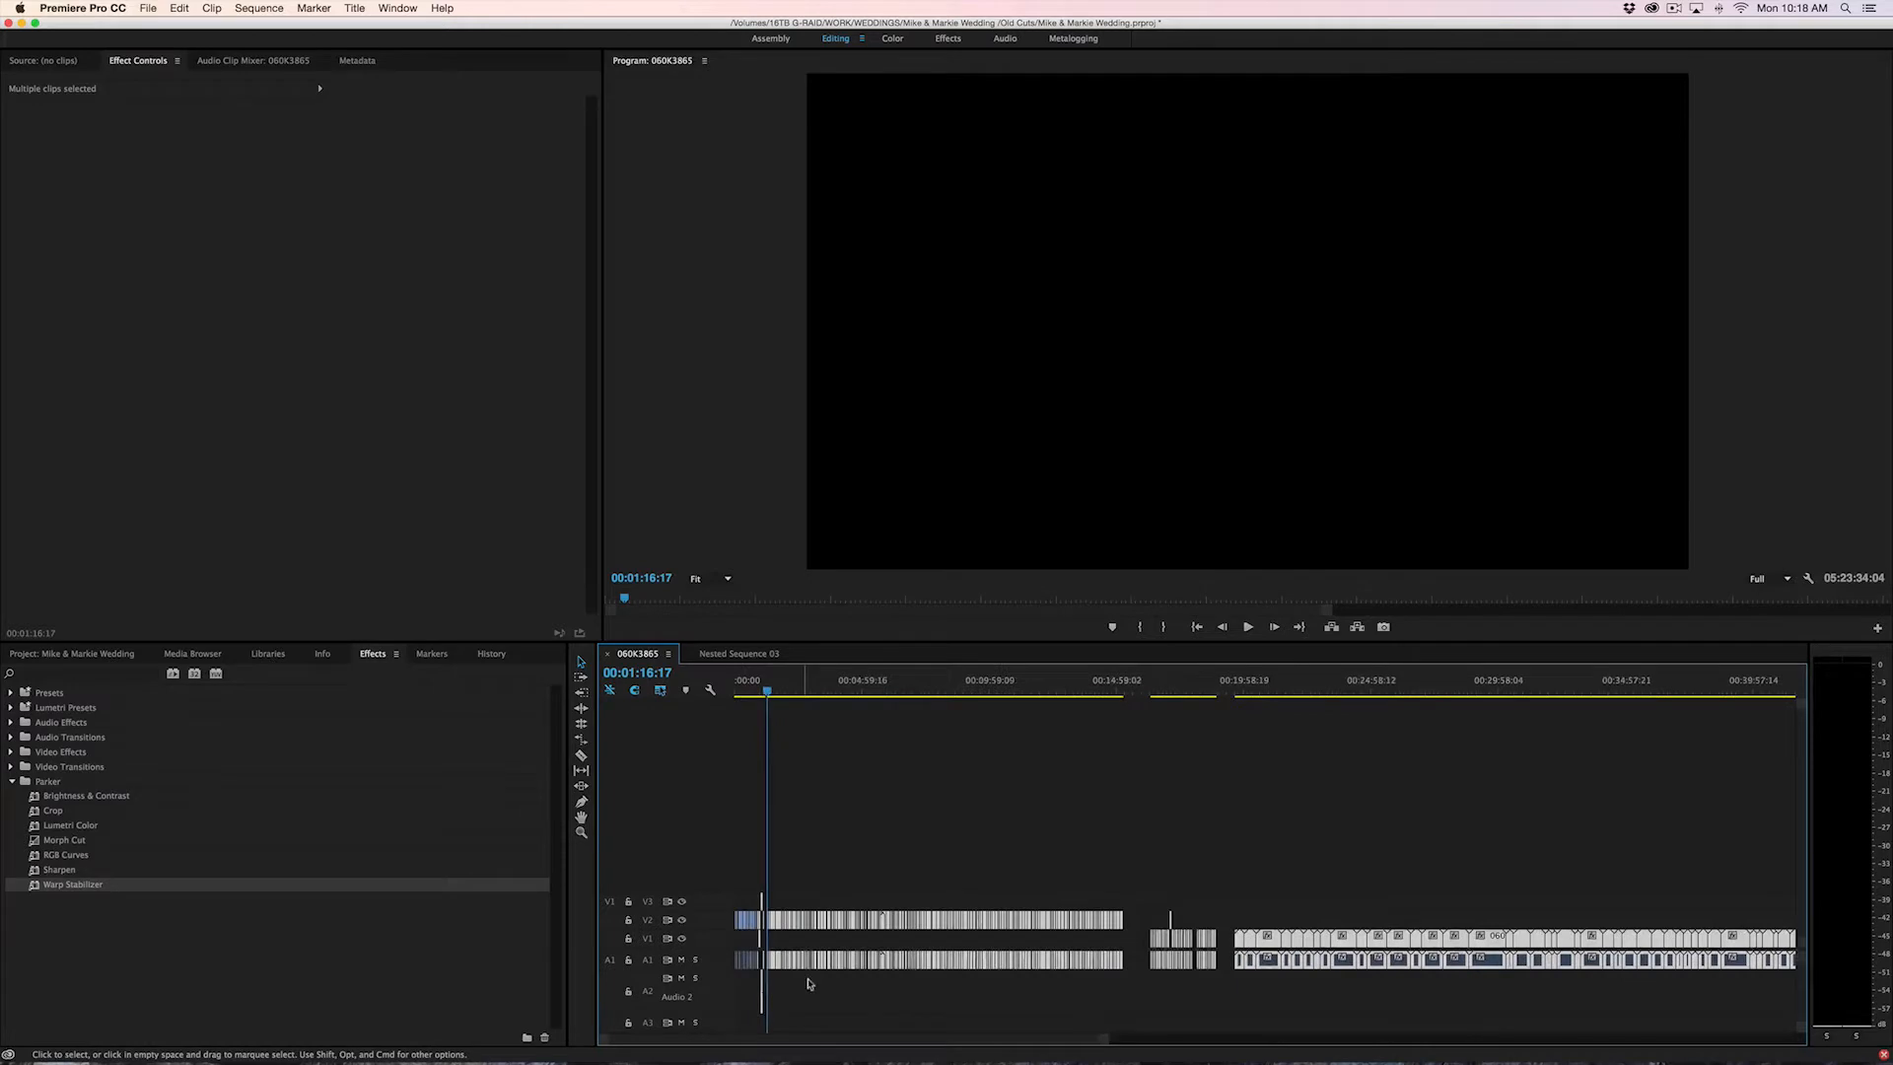
left_click_drag(1158, 919, 1615, 922)
key("super+z")
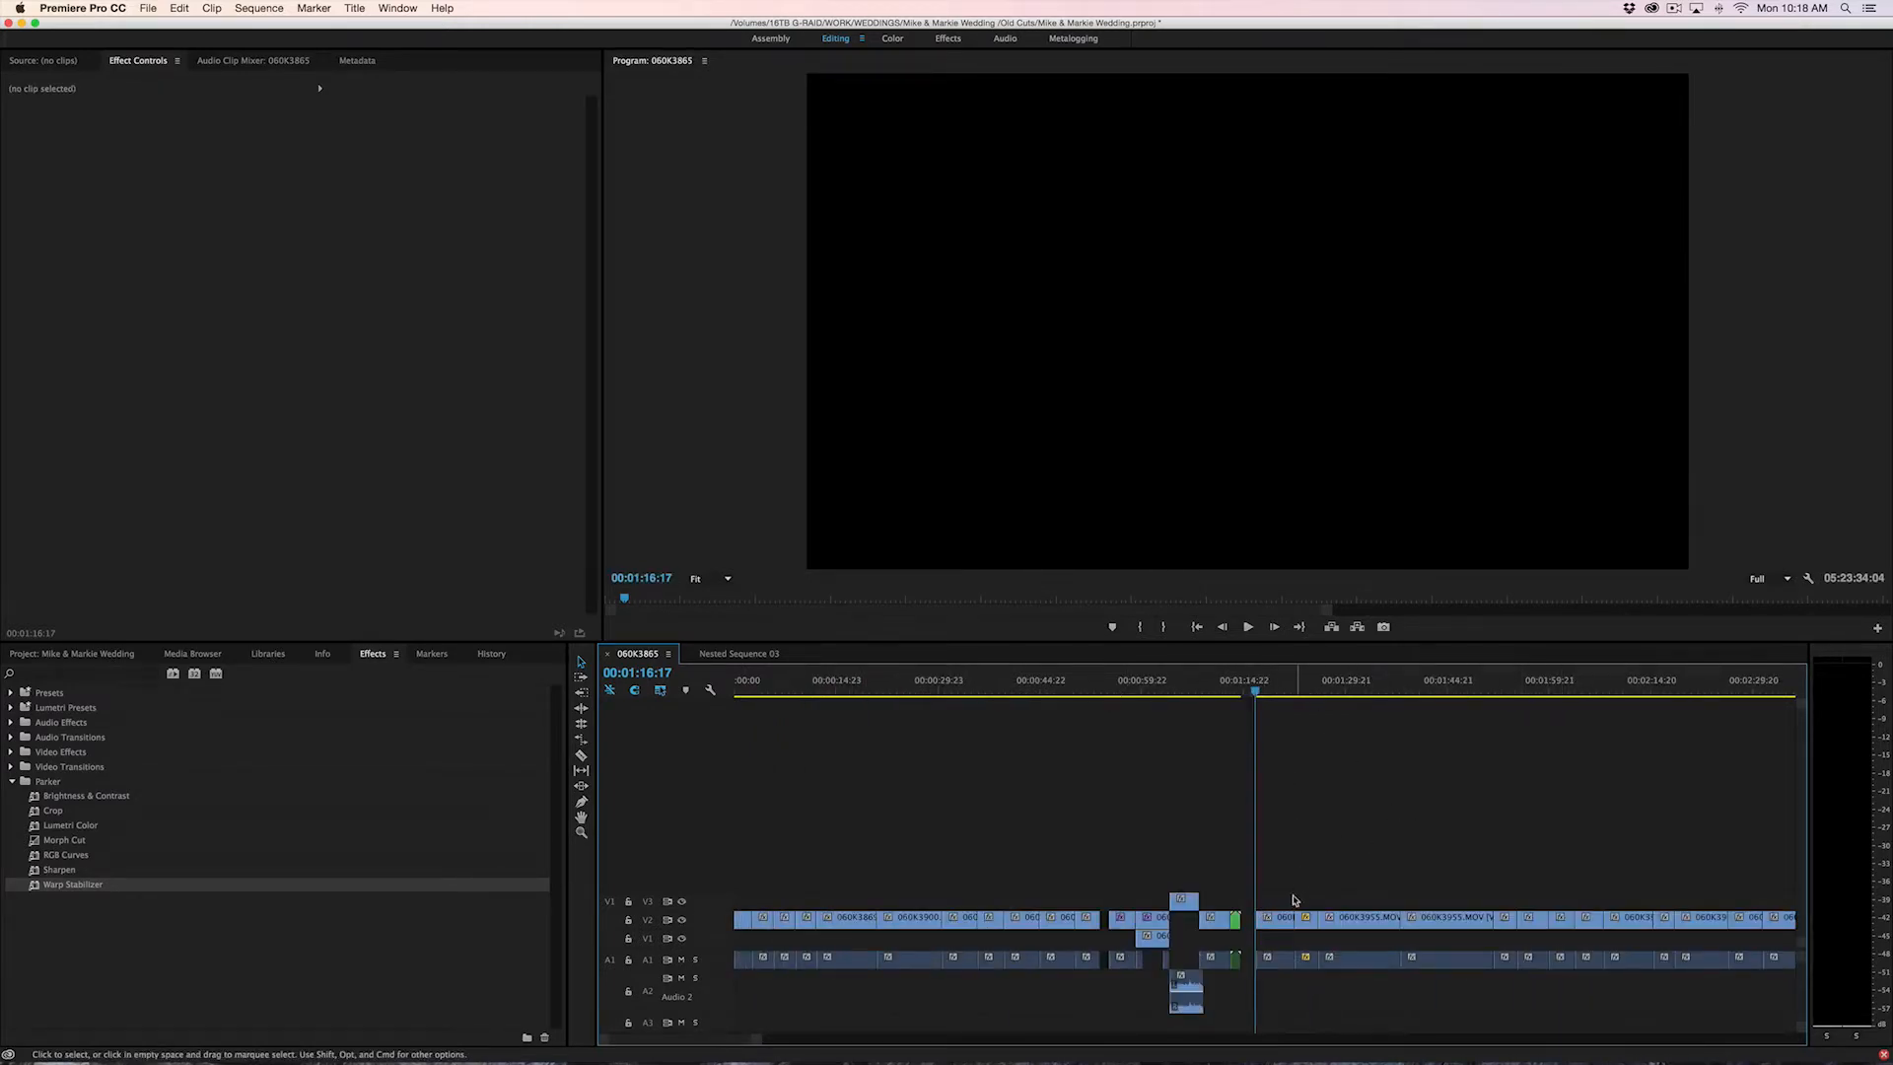
Use Track Select Forward to select all following clips from three successively earlier V2 clips, beginning with the one after the gap
left_click(582, 678)
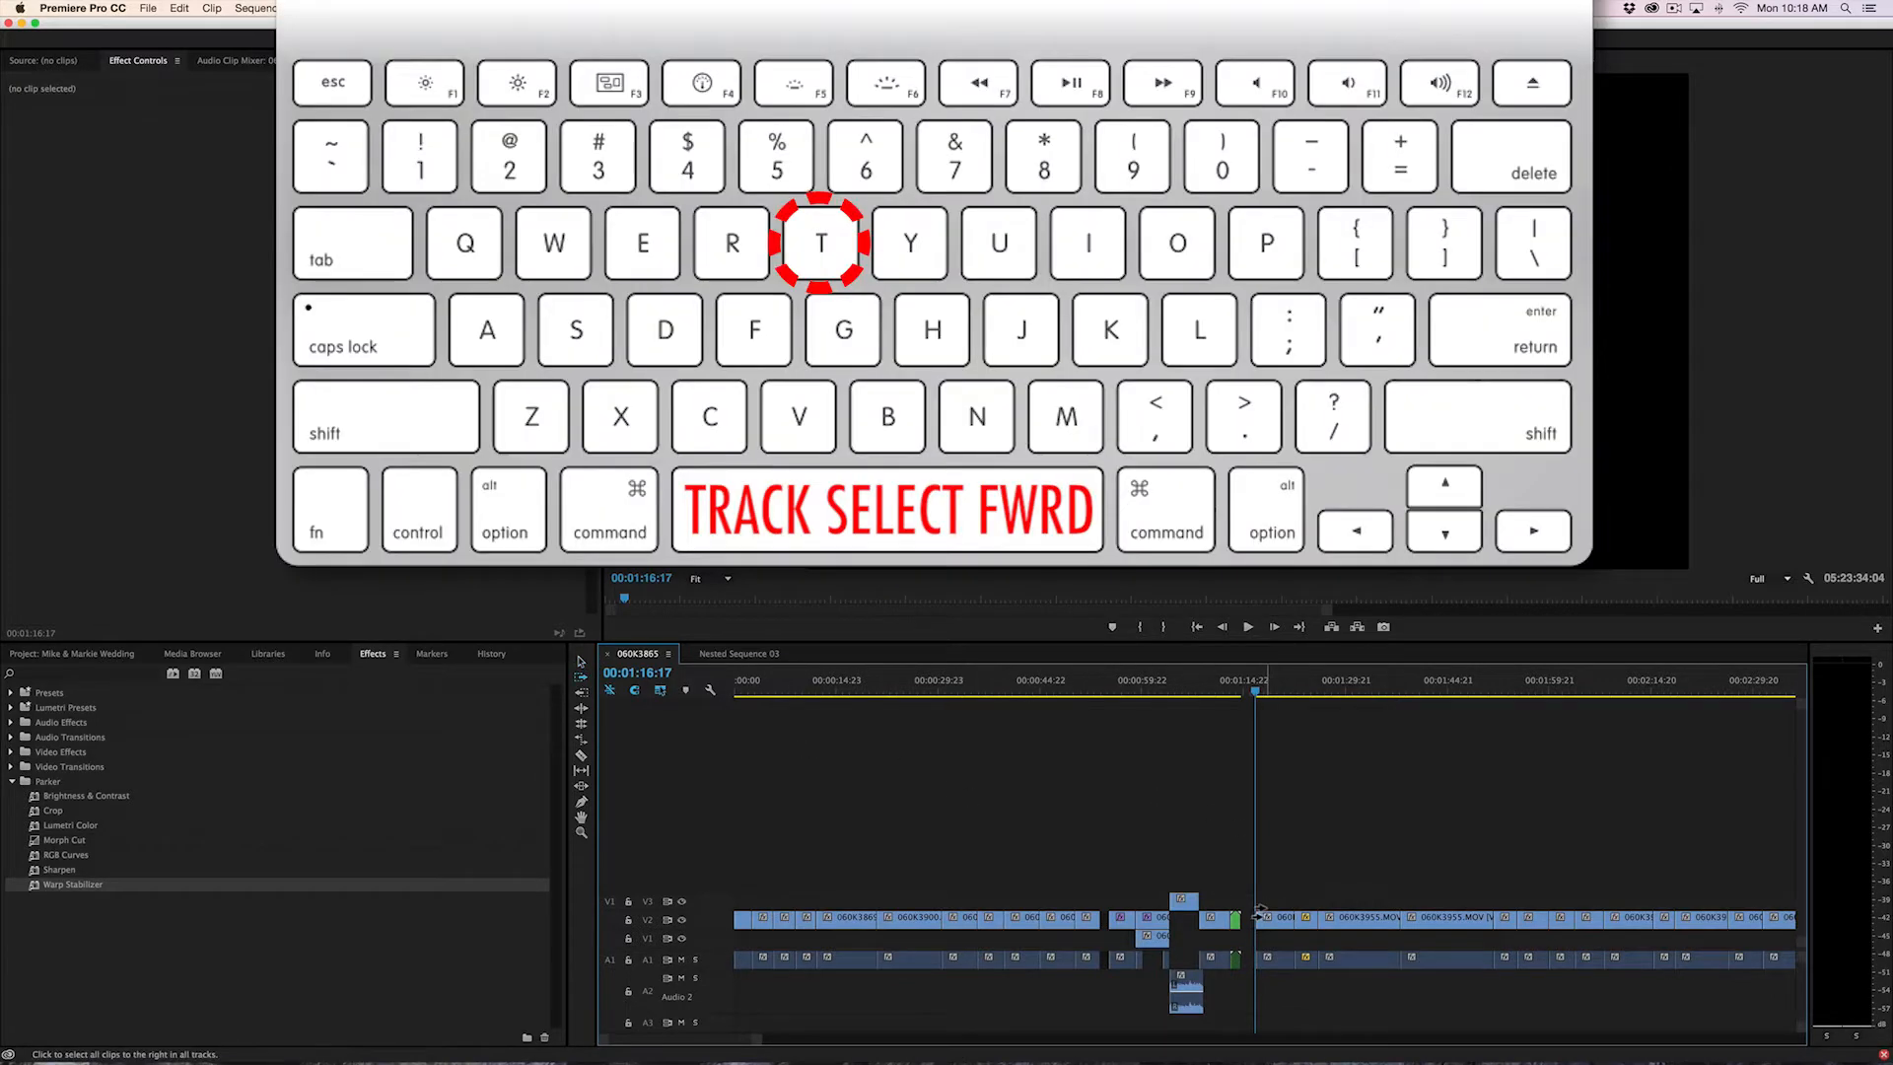
left_click(1261, 917)
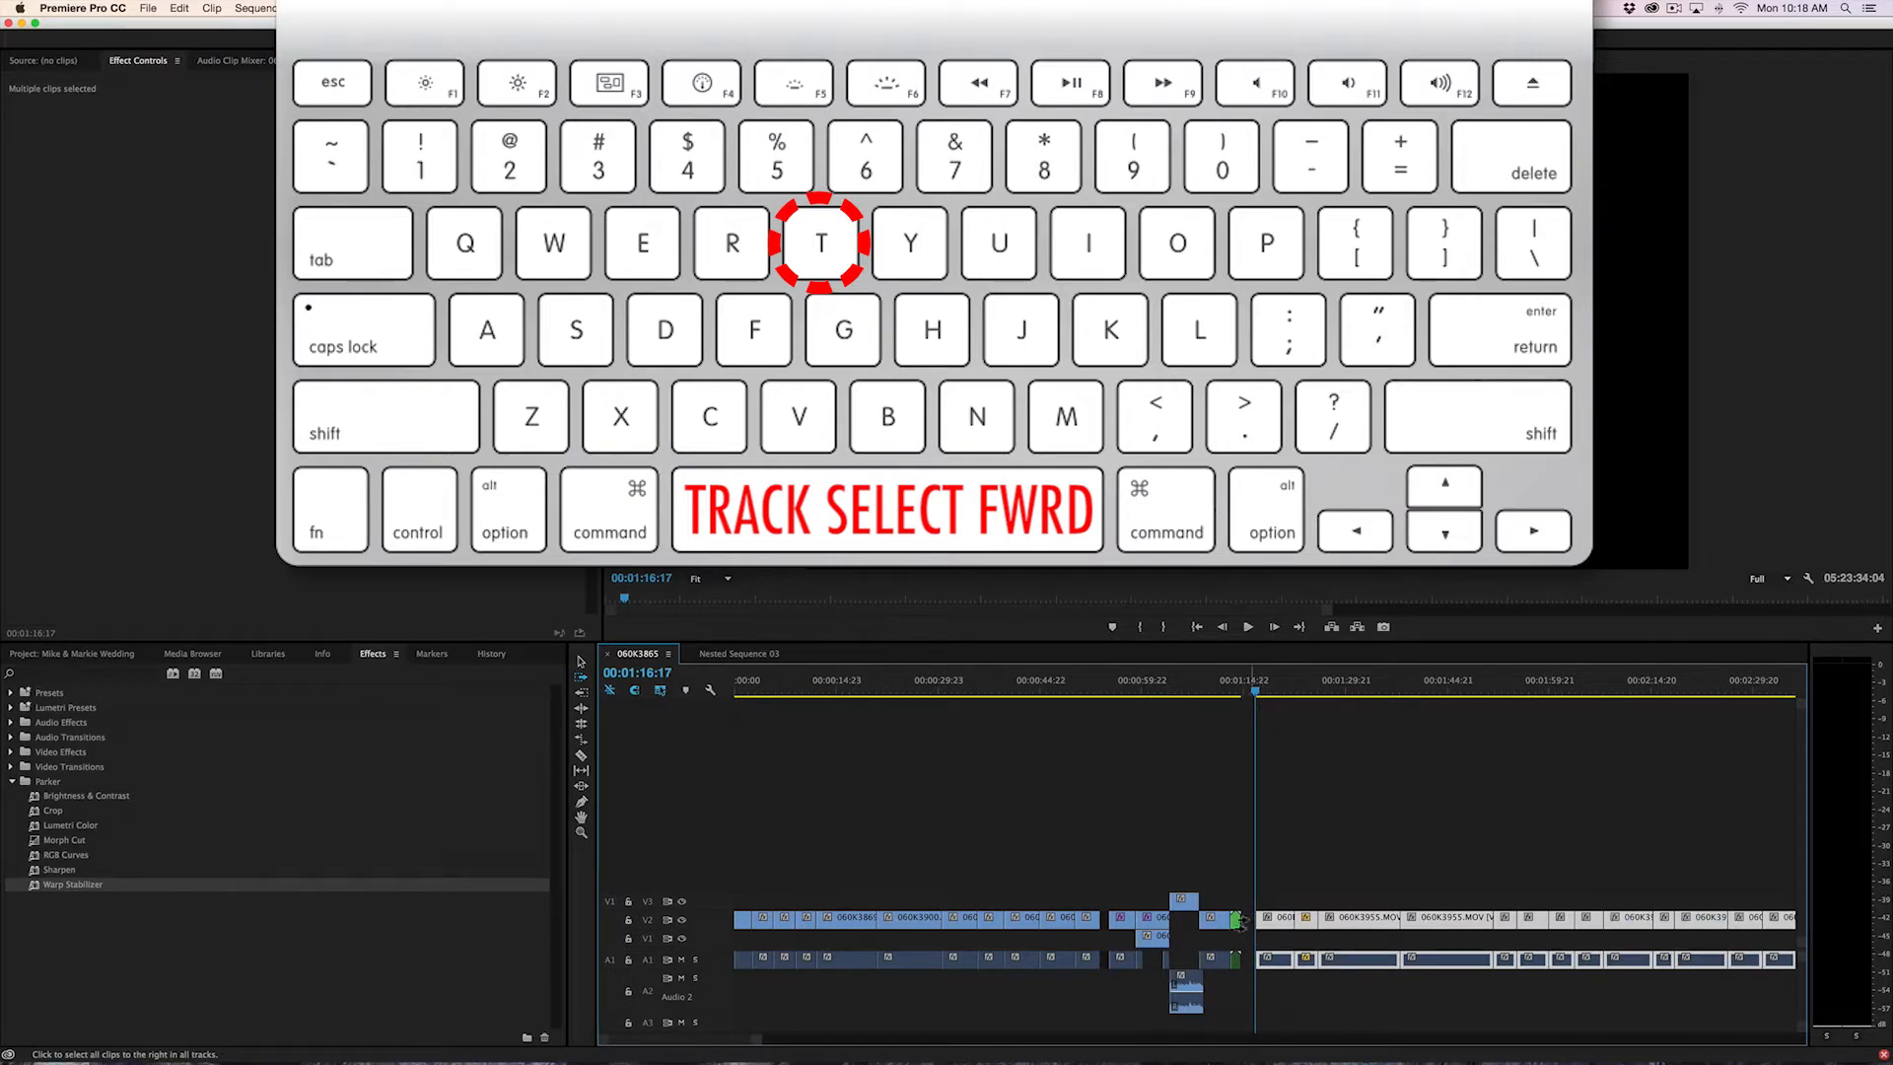
left_click(1144, 921)
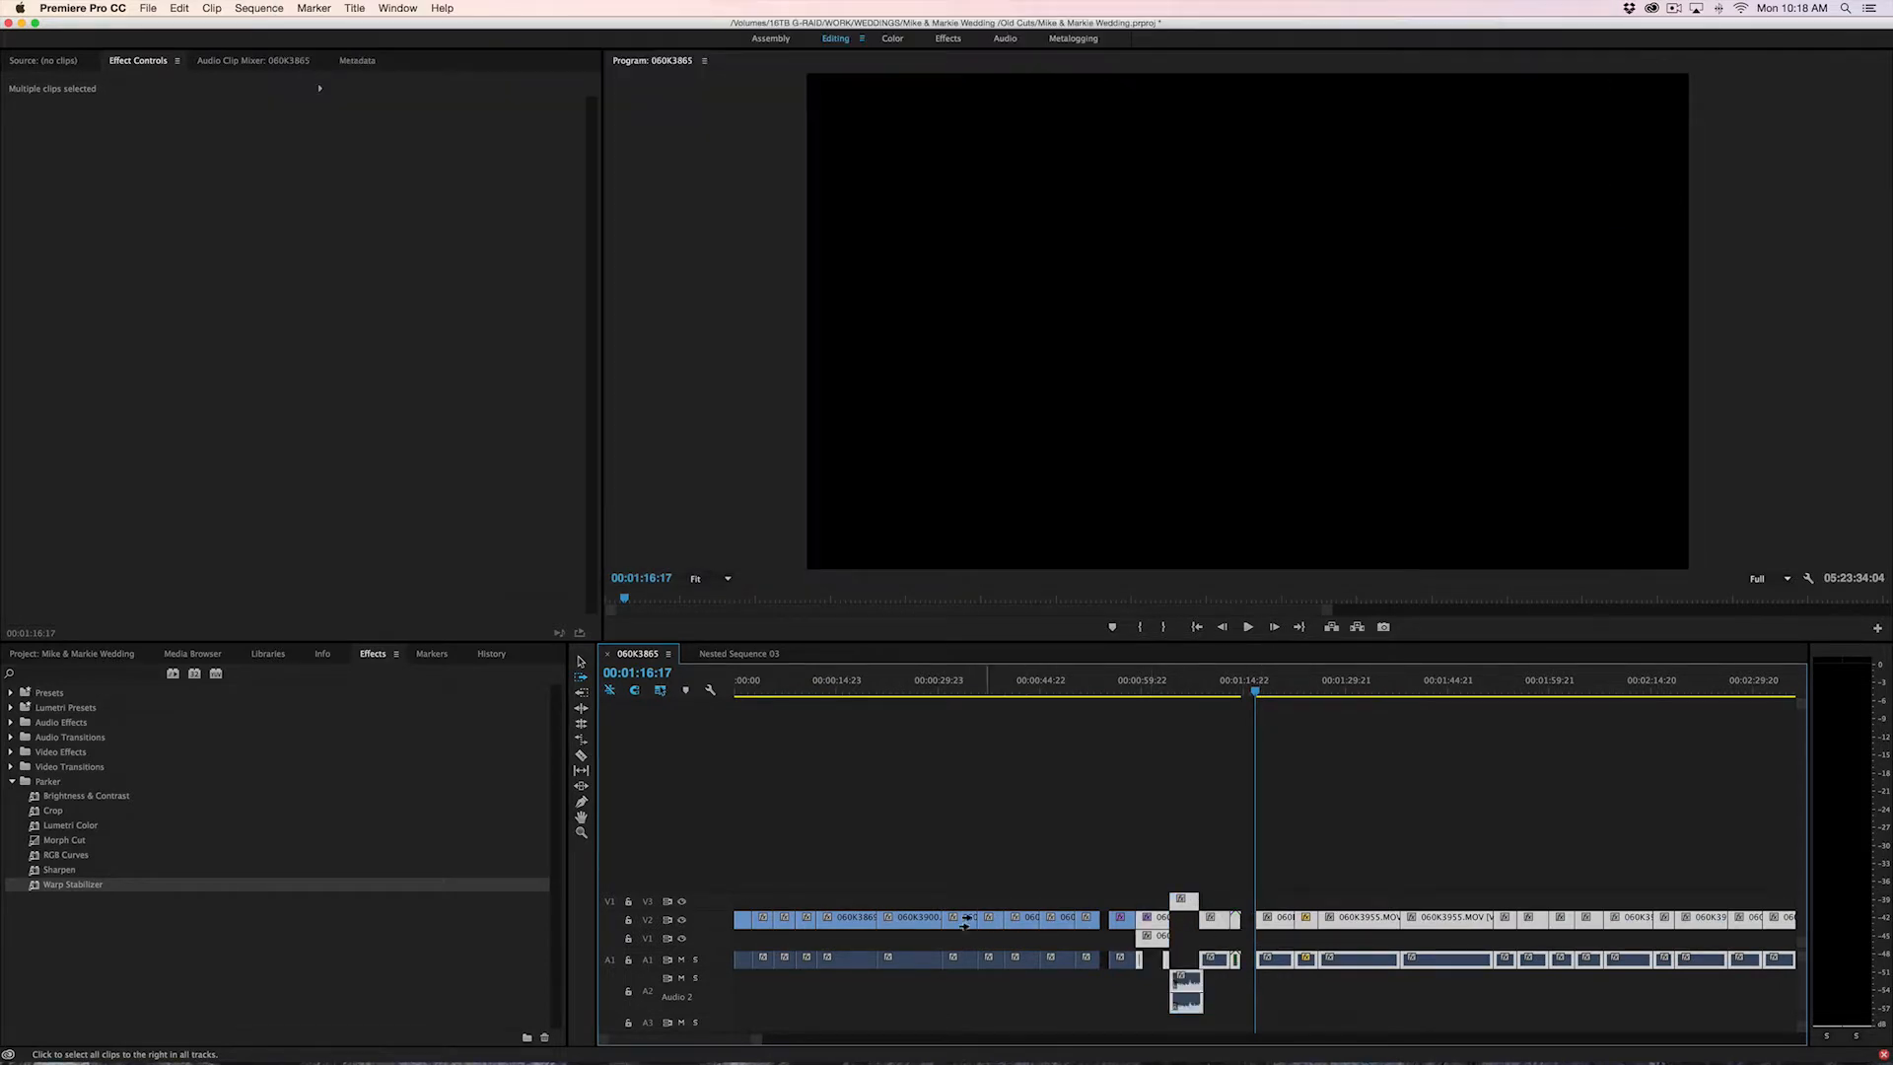
left_click(908, 920)
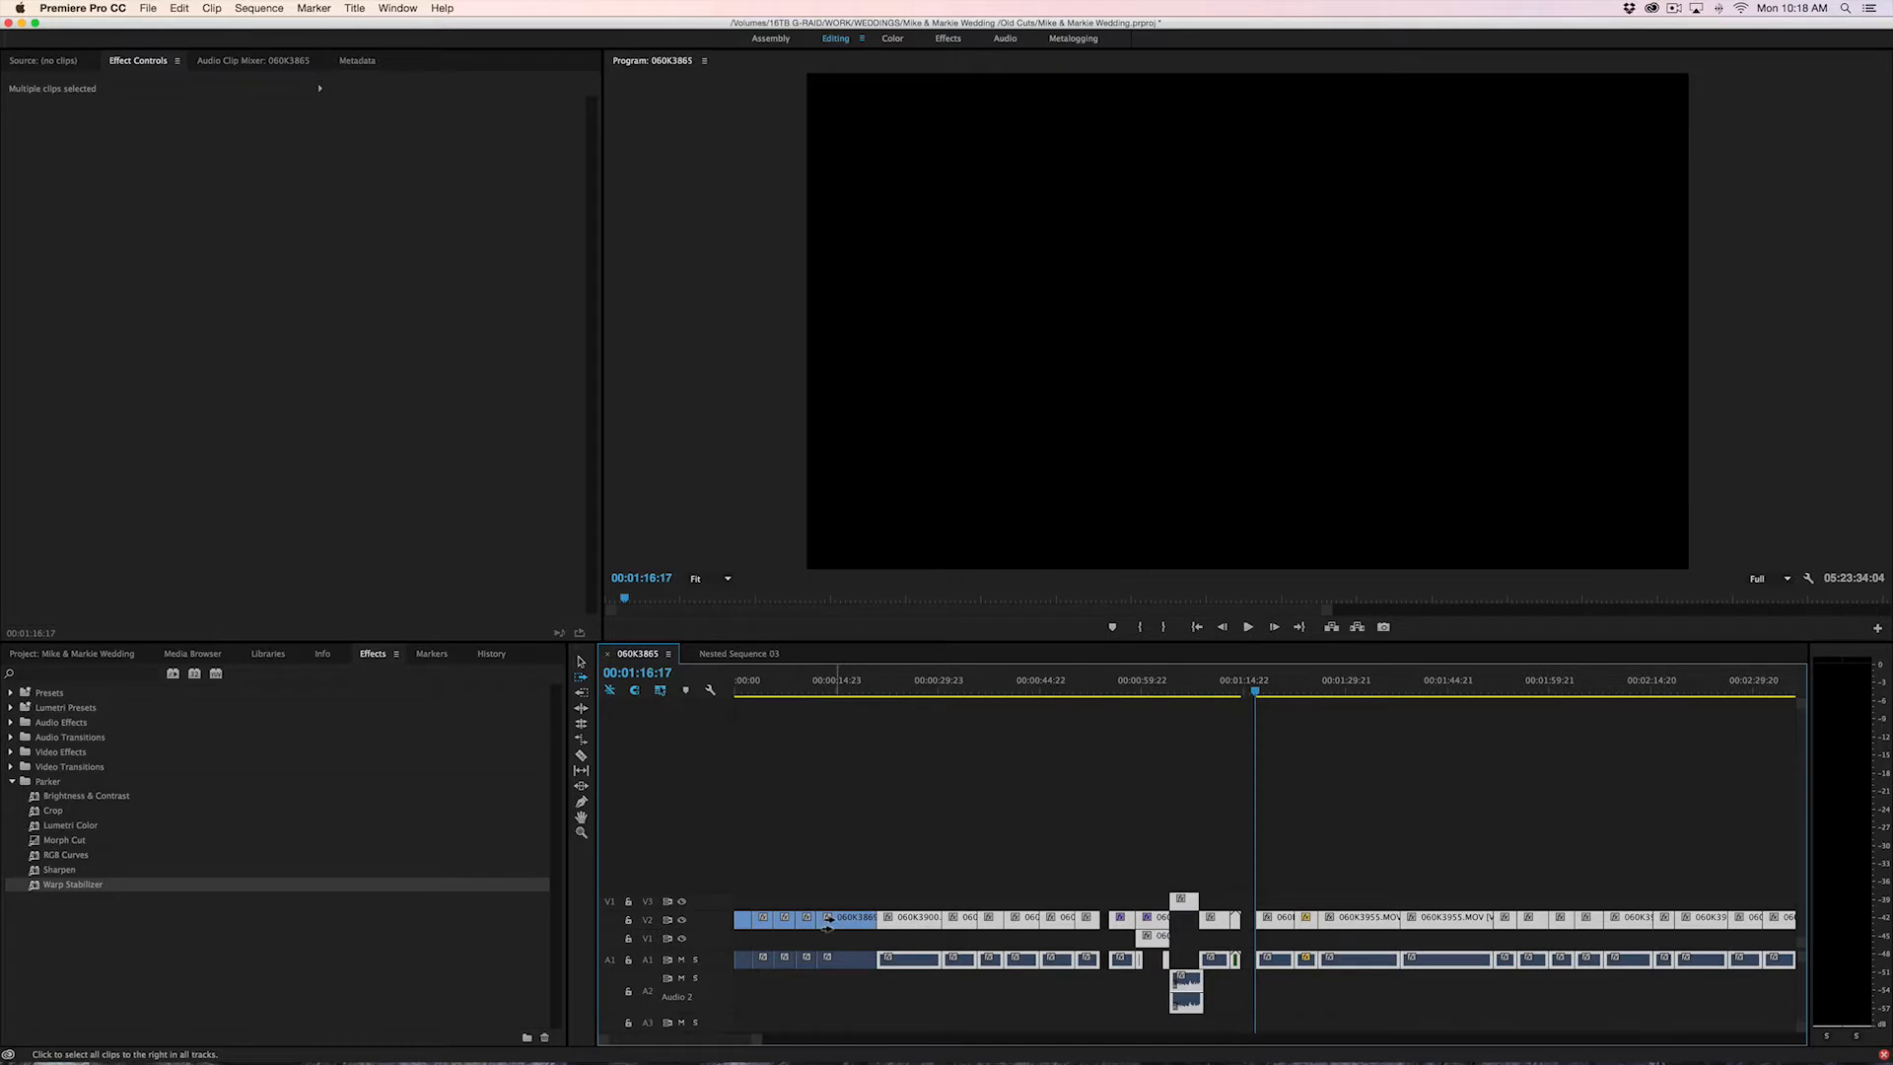
Select everything from the 060K3869.MOV clip onward on all tracks and shift it about 58 seconds later
left_click_drag(824, 918, 1220, 925)
key("minus")
key("minus")
key("minus")
key("minus")
key("minus")
key("minus")
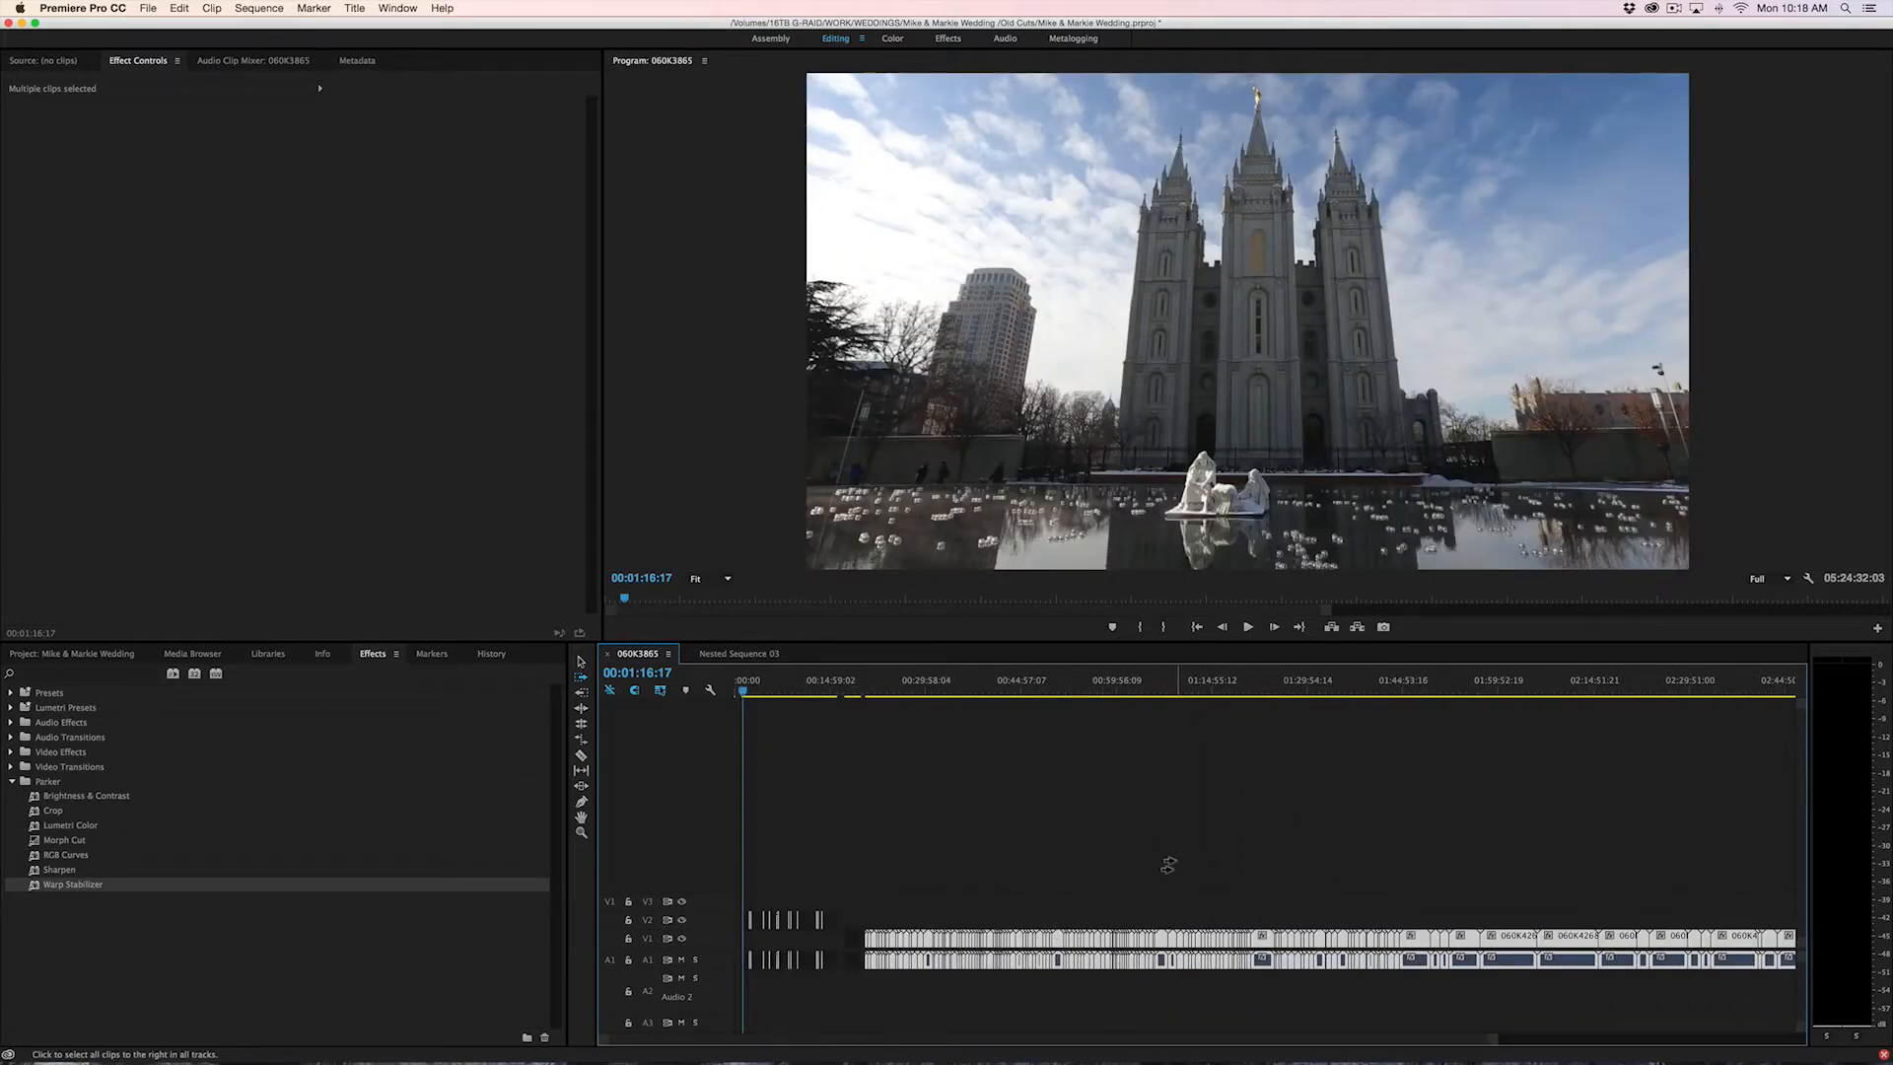
key("equal")
key("equal")
key("equal")
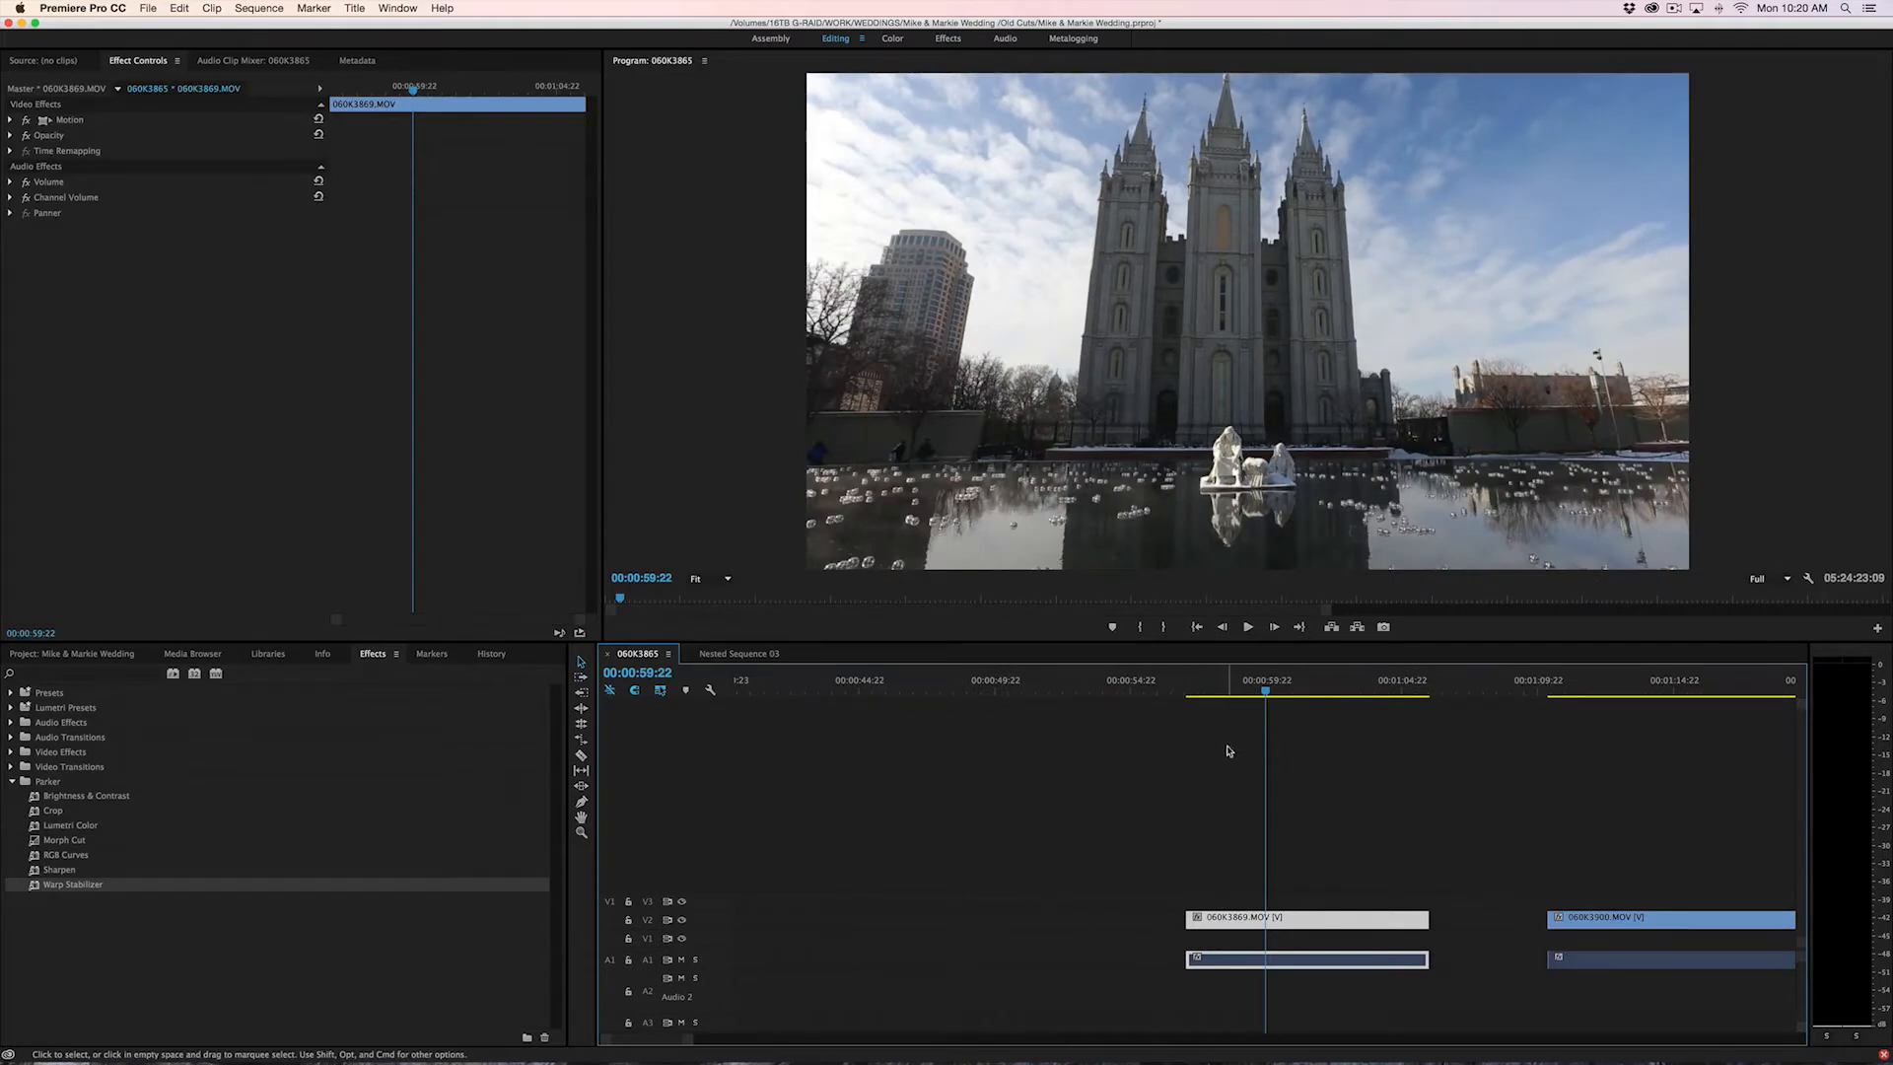
Move the playhead to 00:01:01:12 and apply the default transitions to both ends of the 060K3869.MOV video and audio
scroll(1227, 779, "right", 3)
left_click_drag(979, 699, 1109, 695)
right_click(1226, 916)
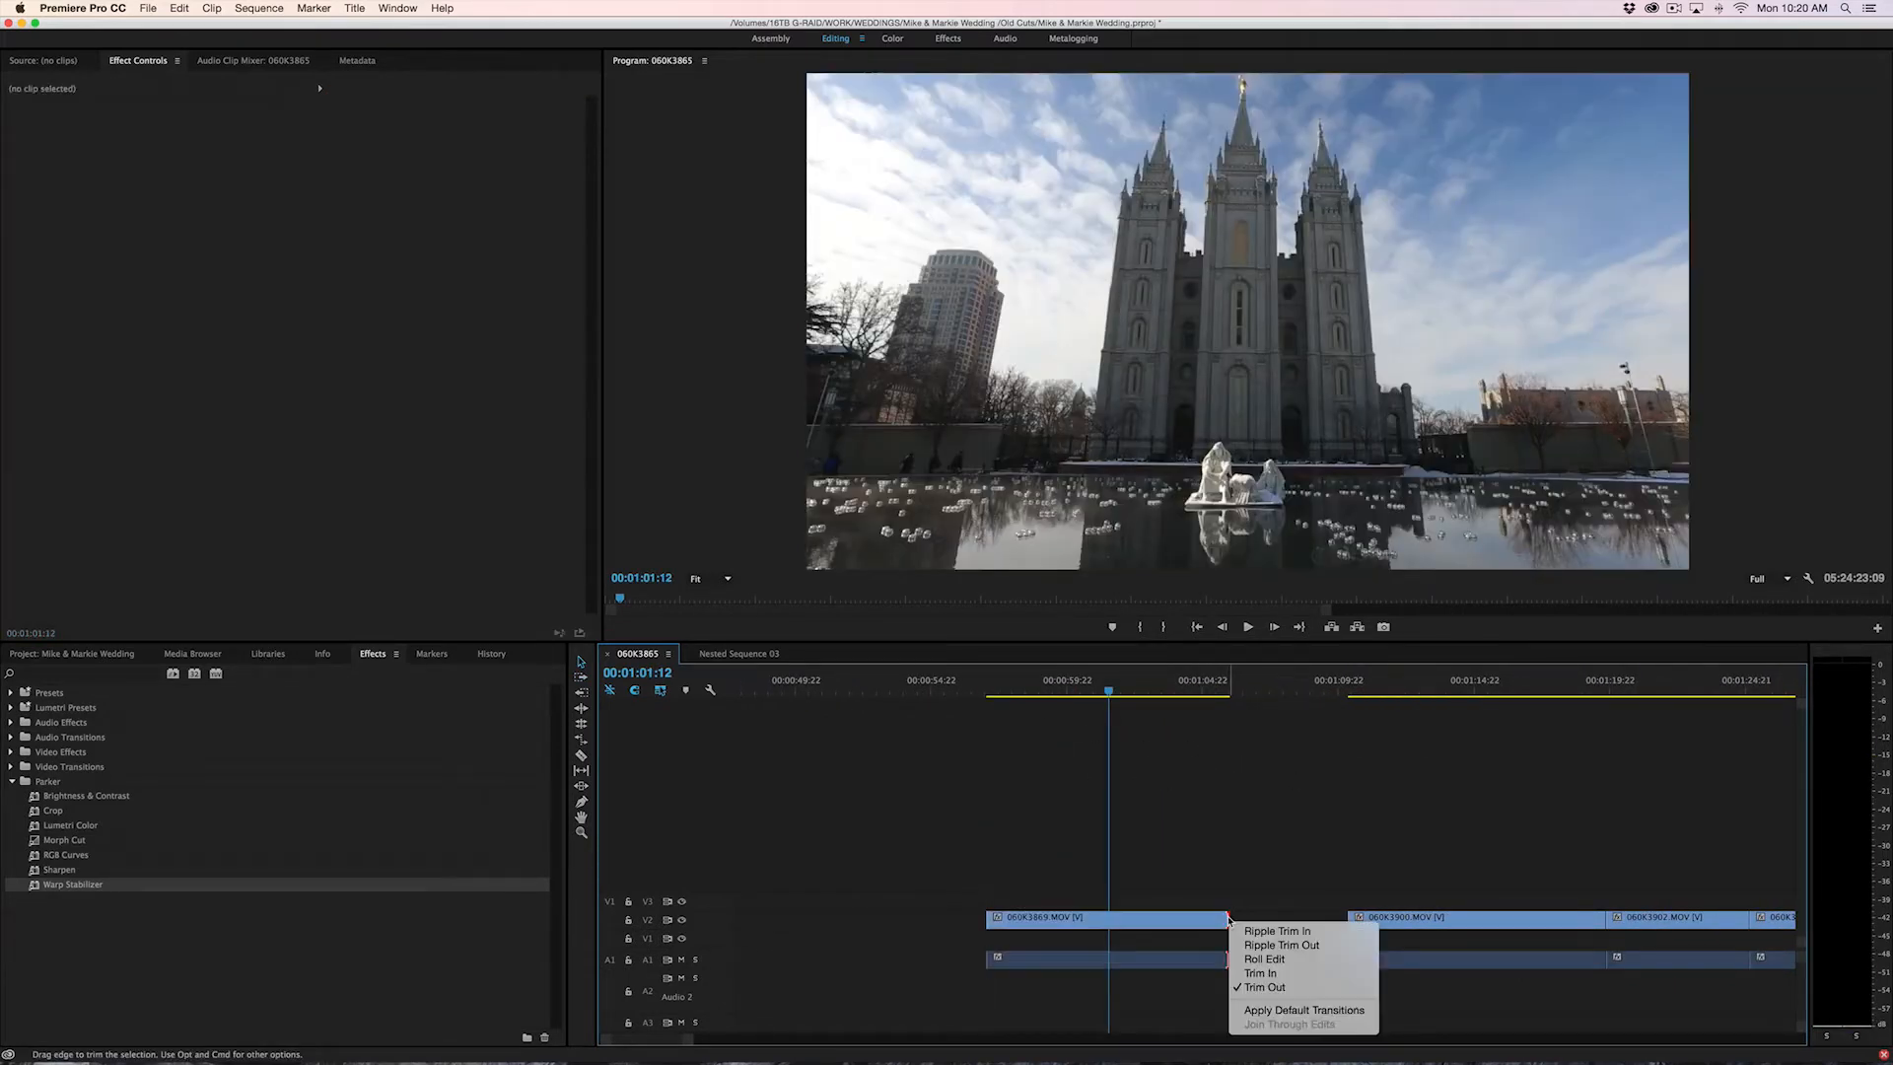
left_click(1270, 1012)
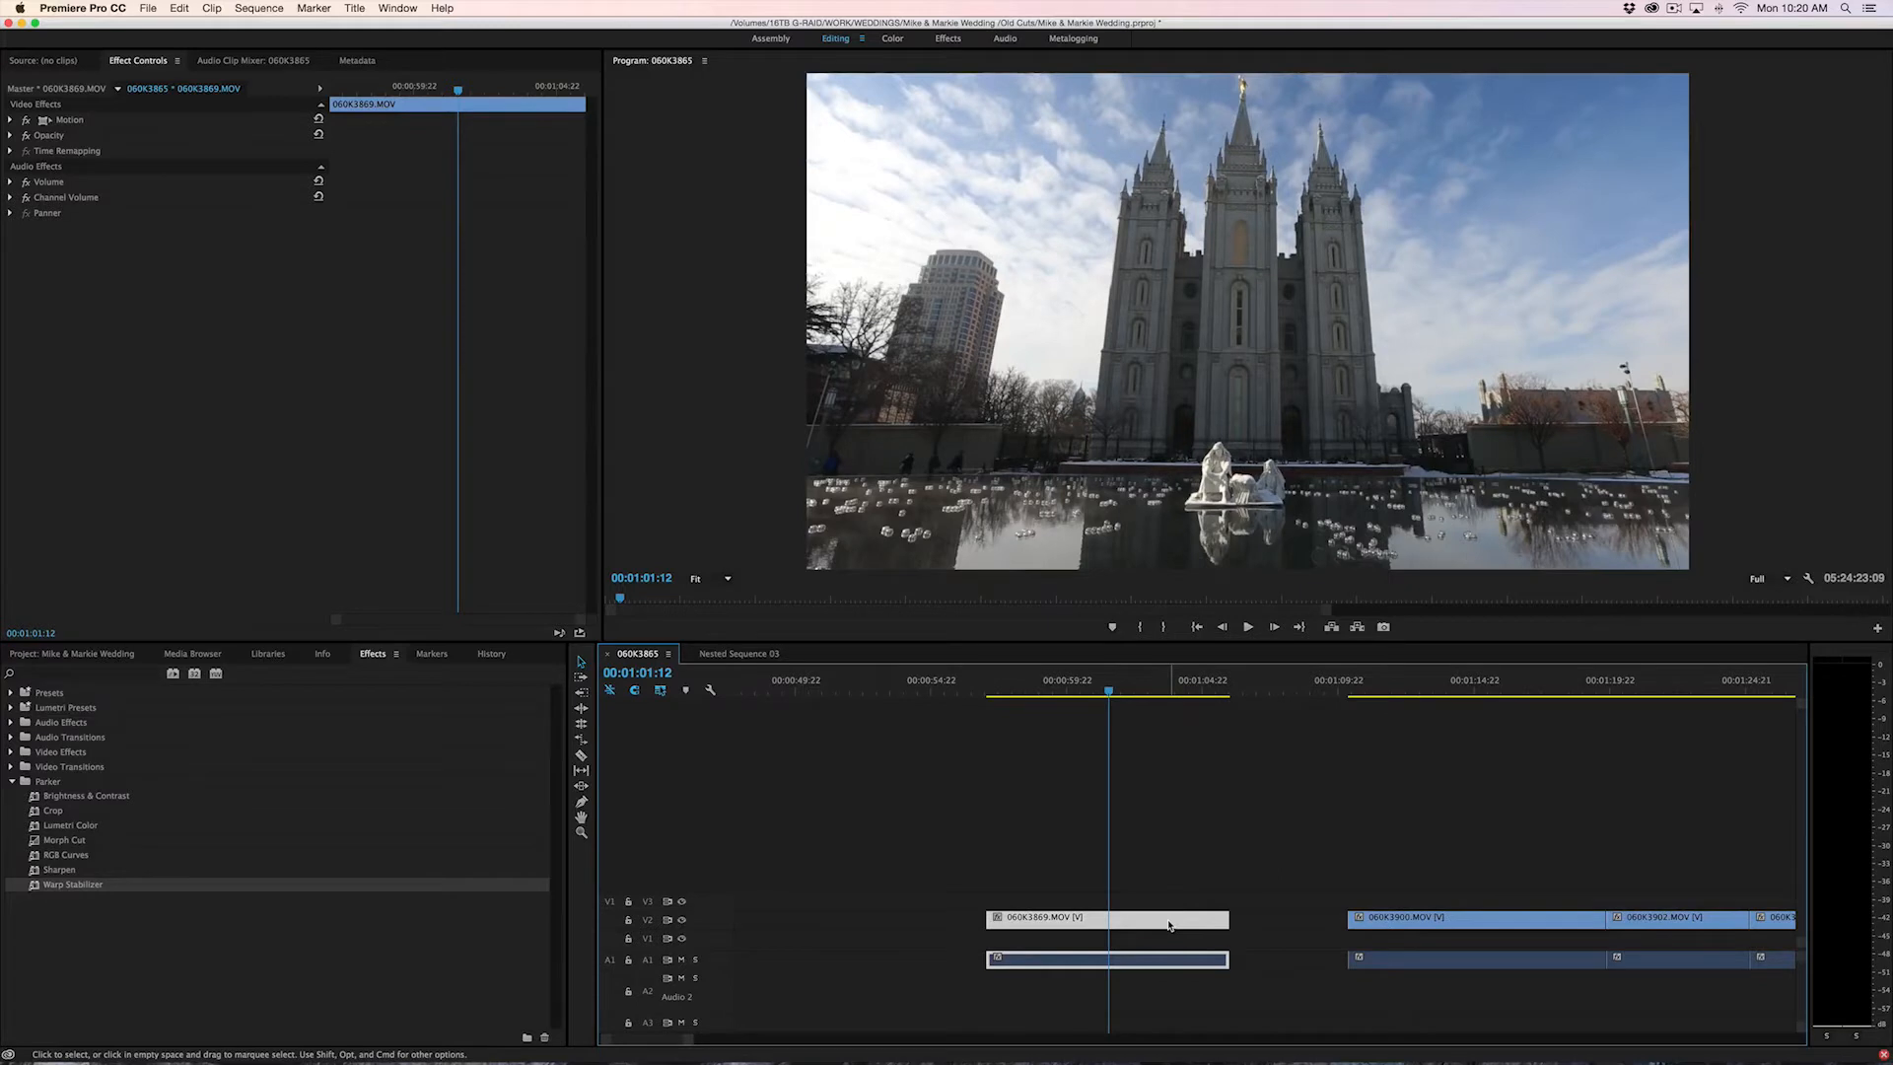
key("c")
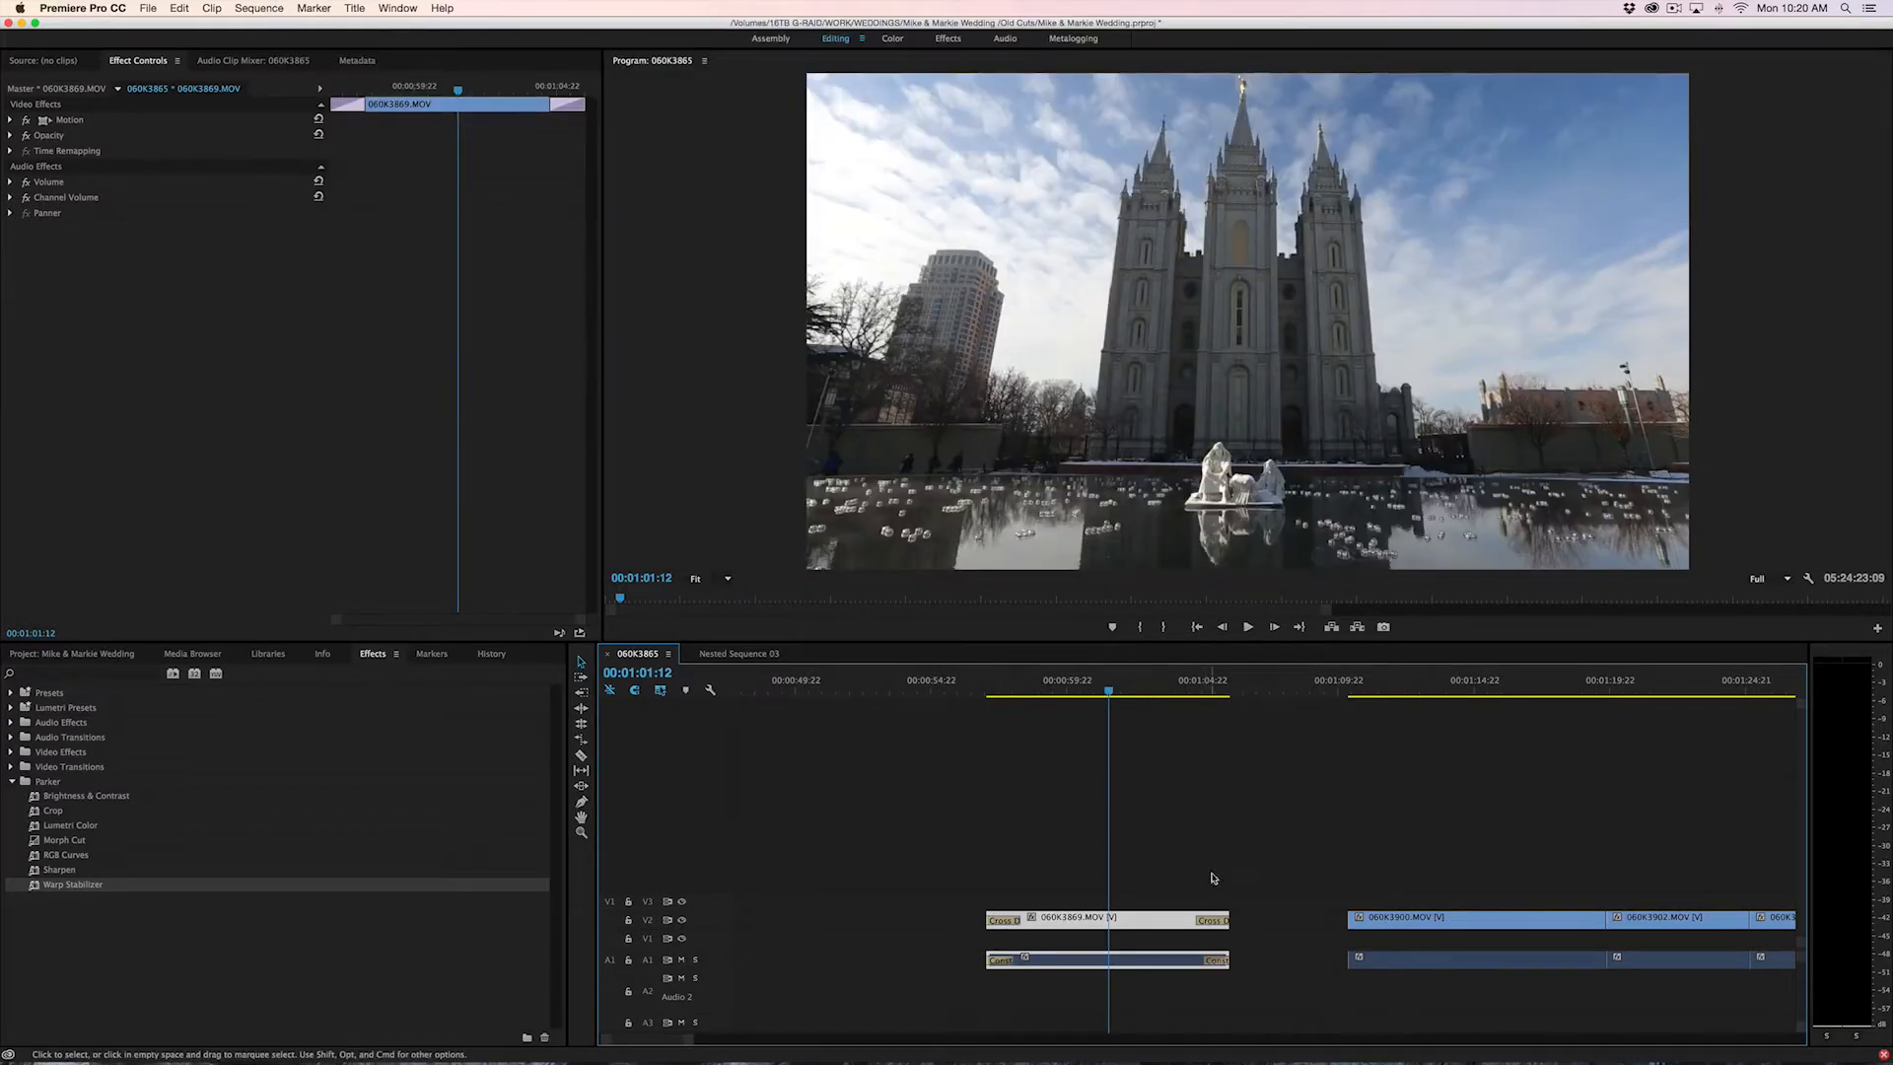
Delete the Cross Dissolve transitions at the start and end of the 060K3869.MOV clip on V2
left_click_drag(1251, 846, 1005, 1006)
left_click(1023, 893)
left_click(1005, 920)
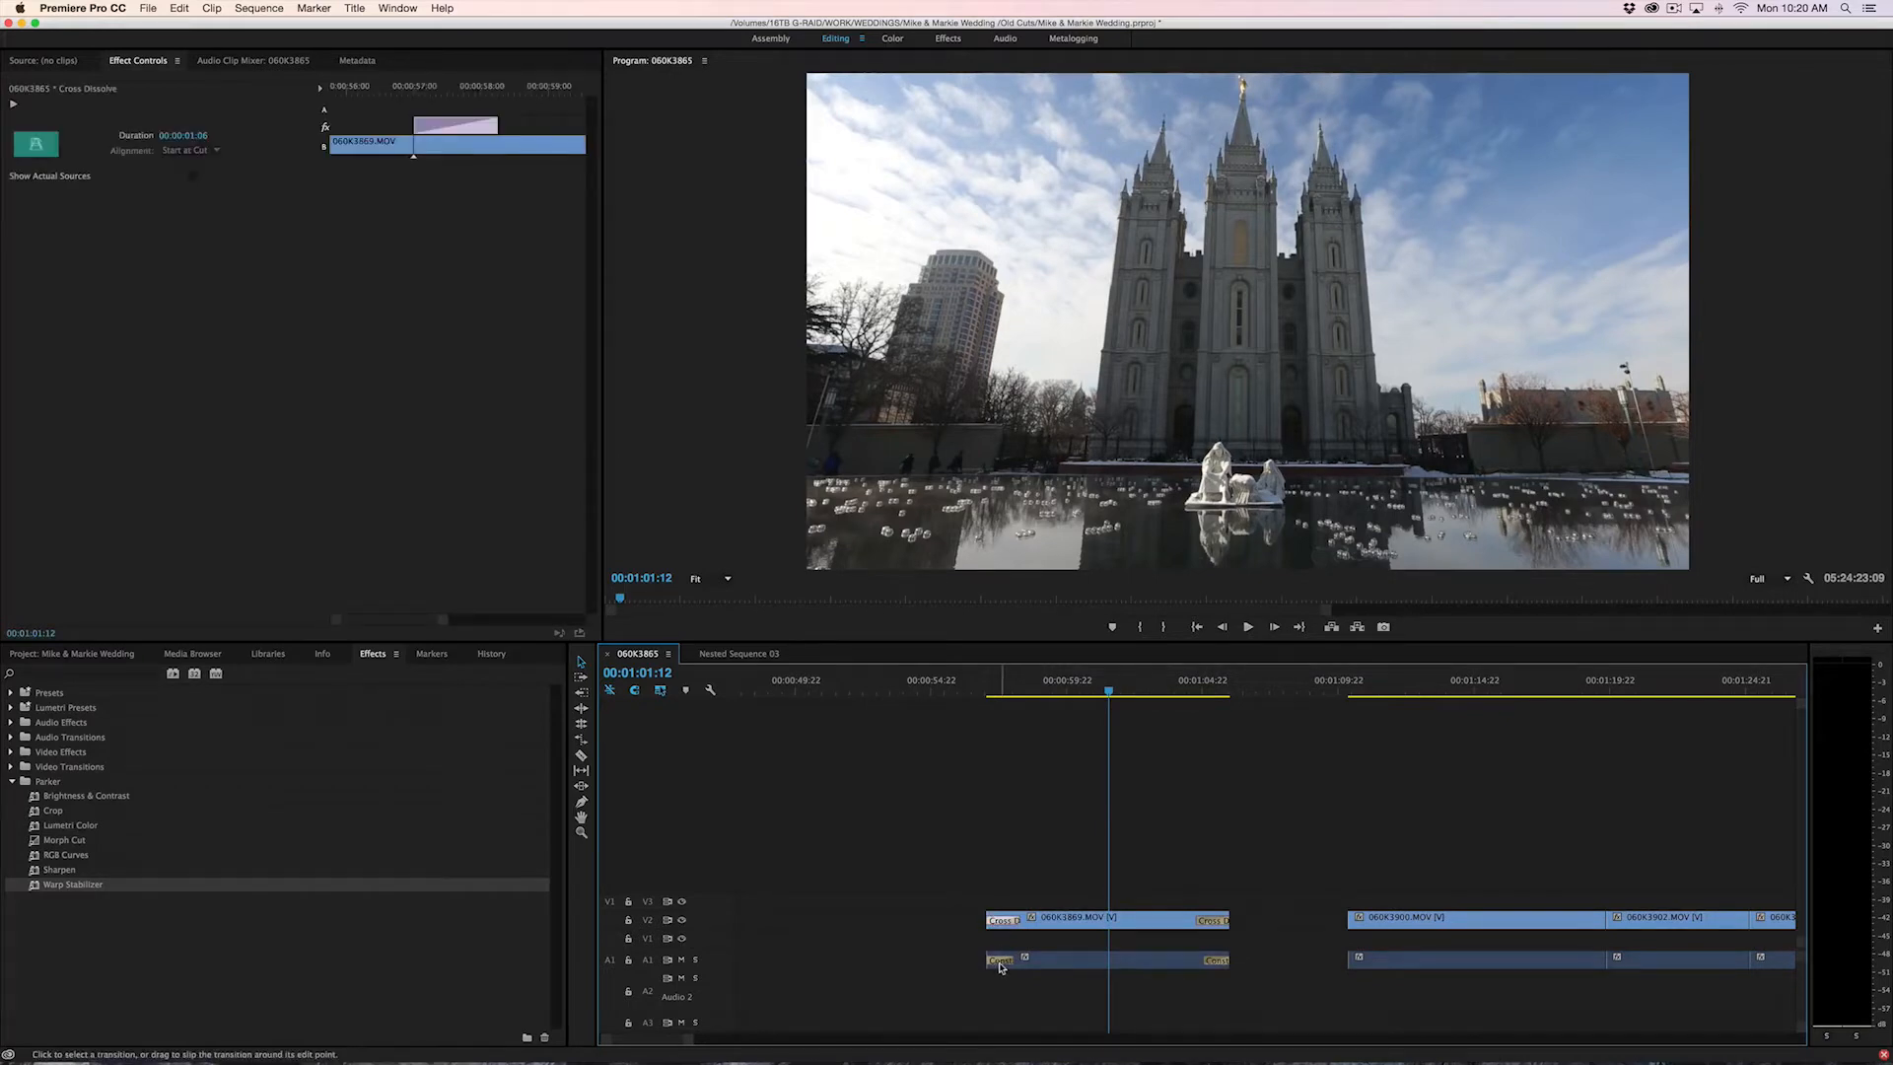
key("Delete")
left_click(1211, 921)
key("Delete")
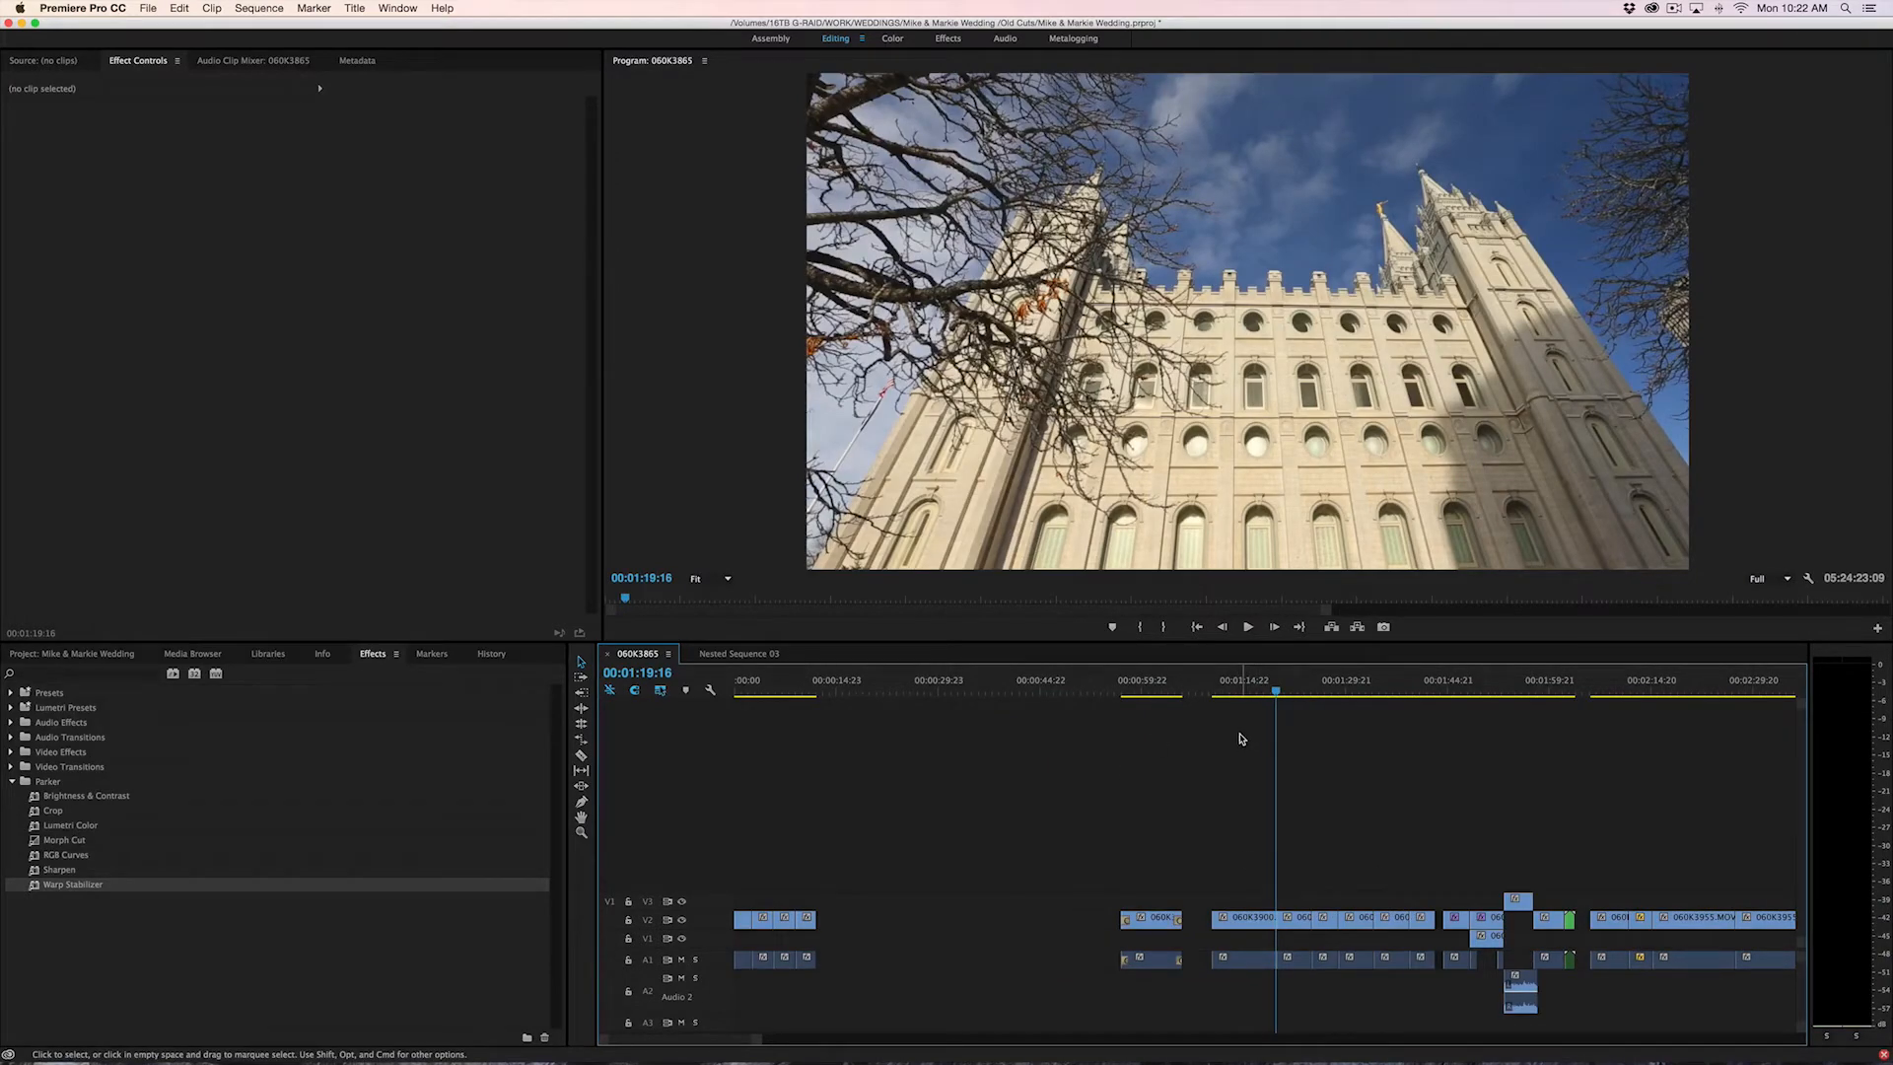
Save the wedding project
key("super+s")
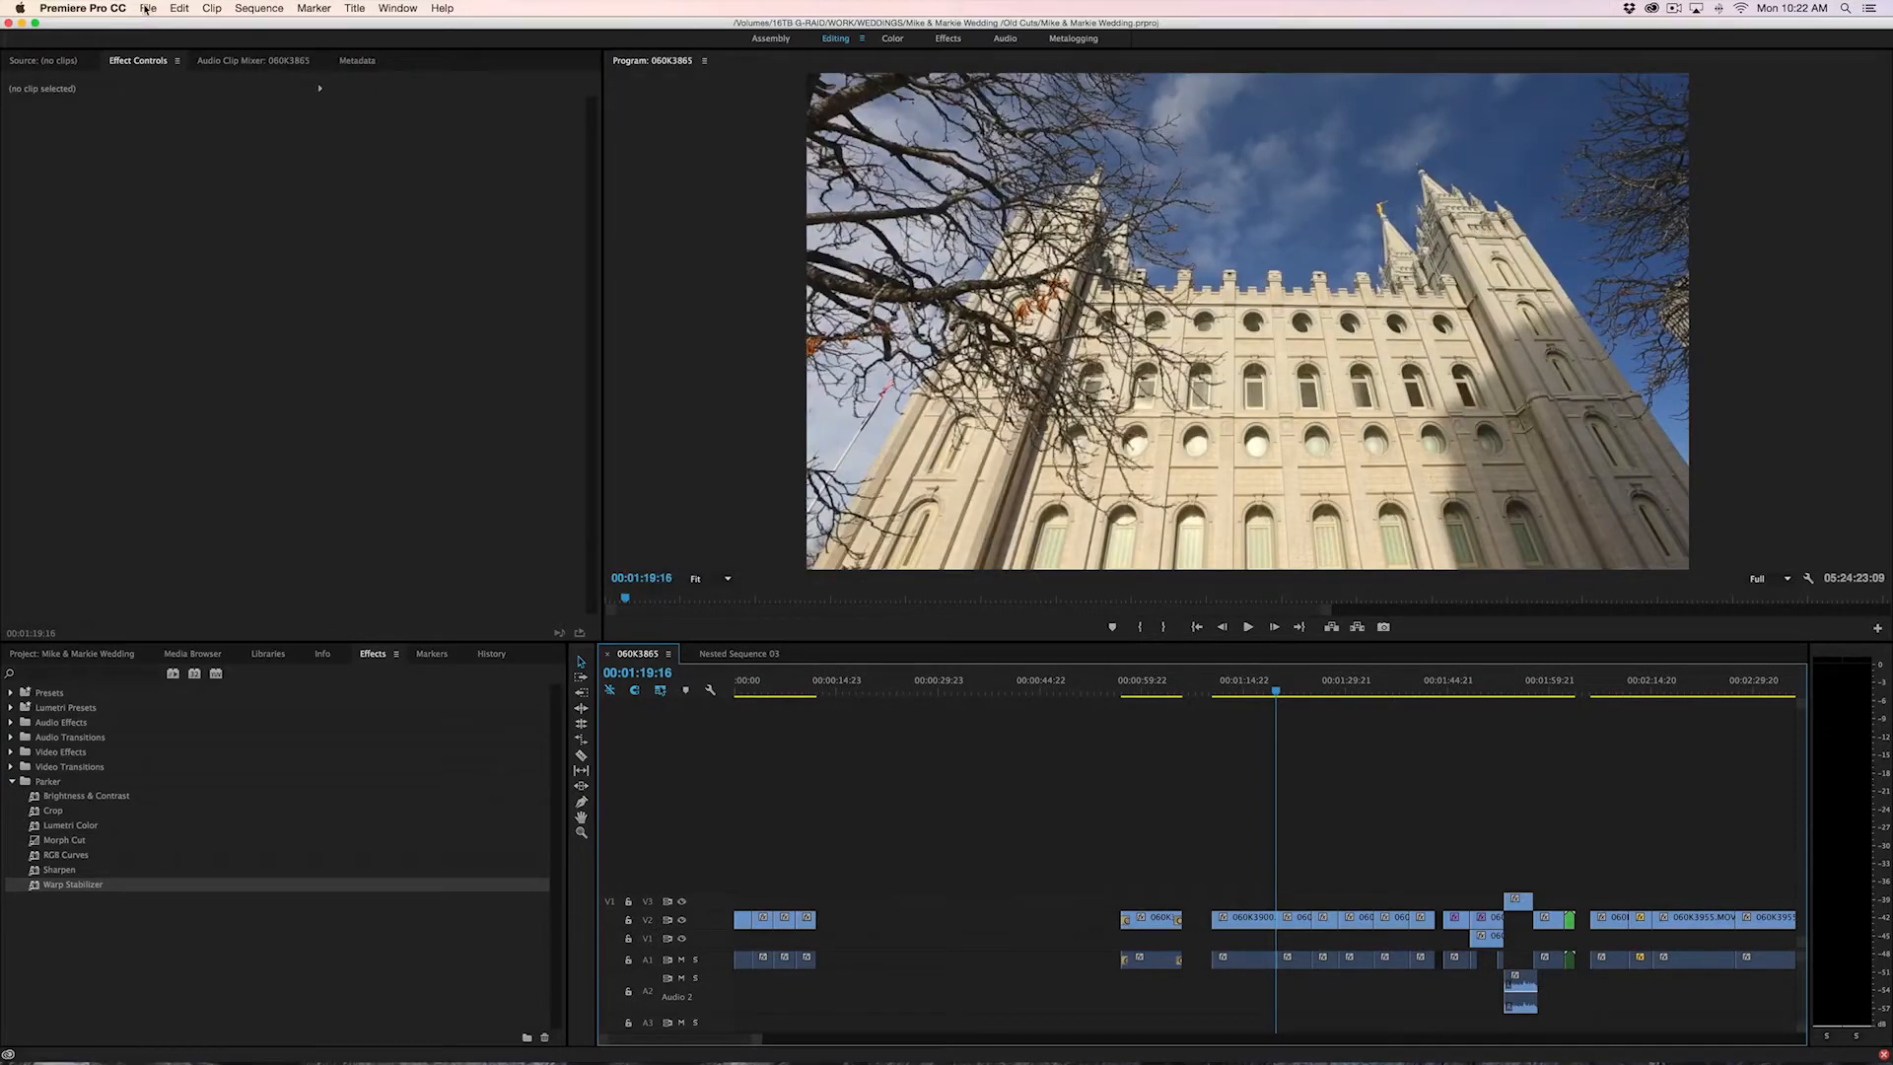
left_click(146, 9)
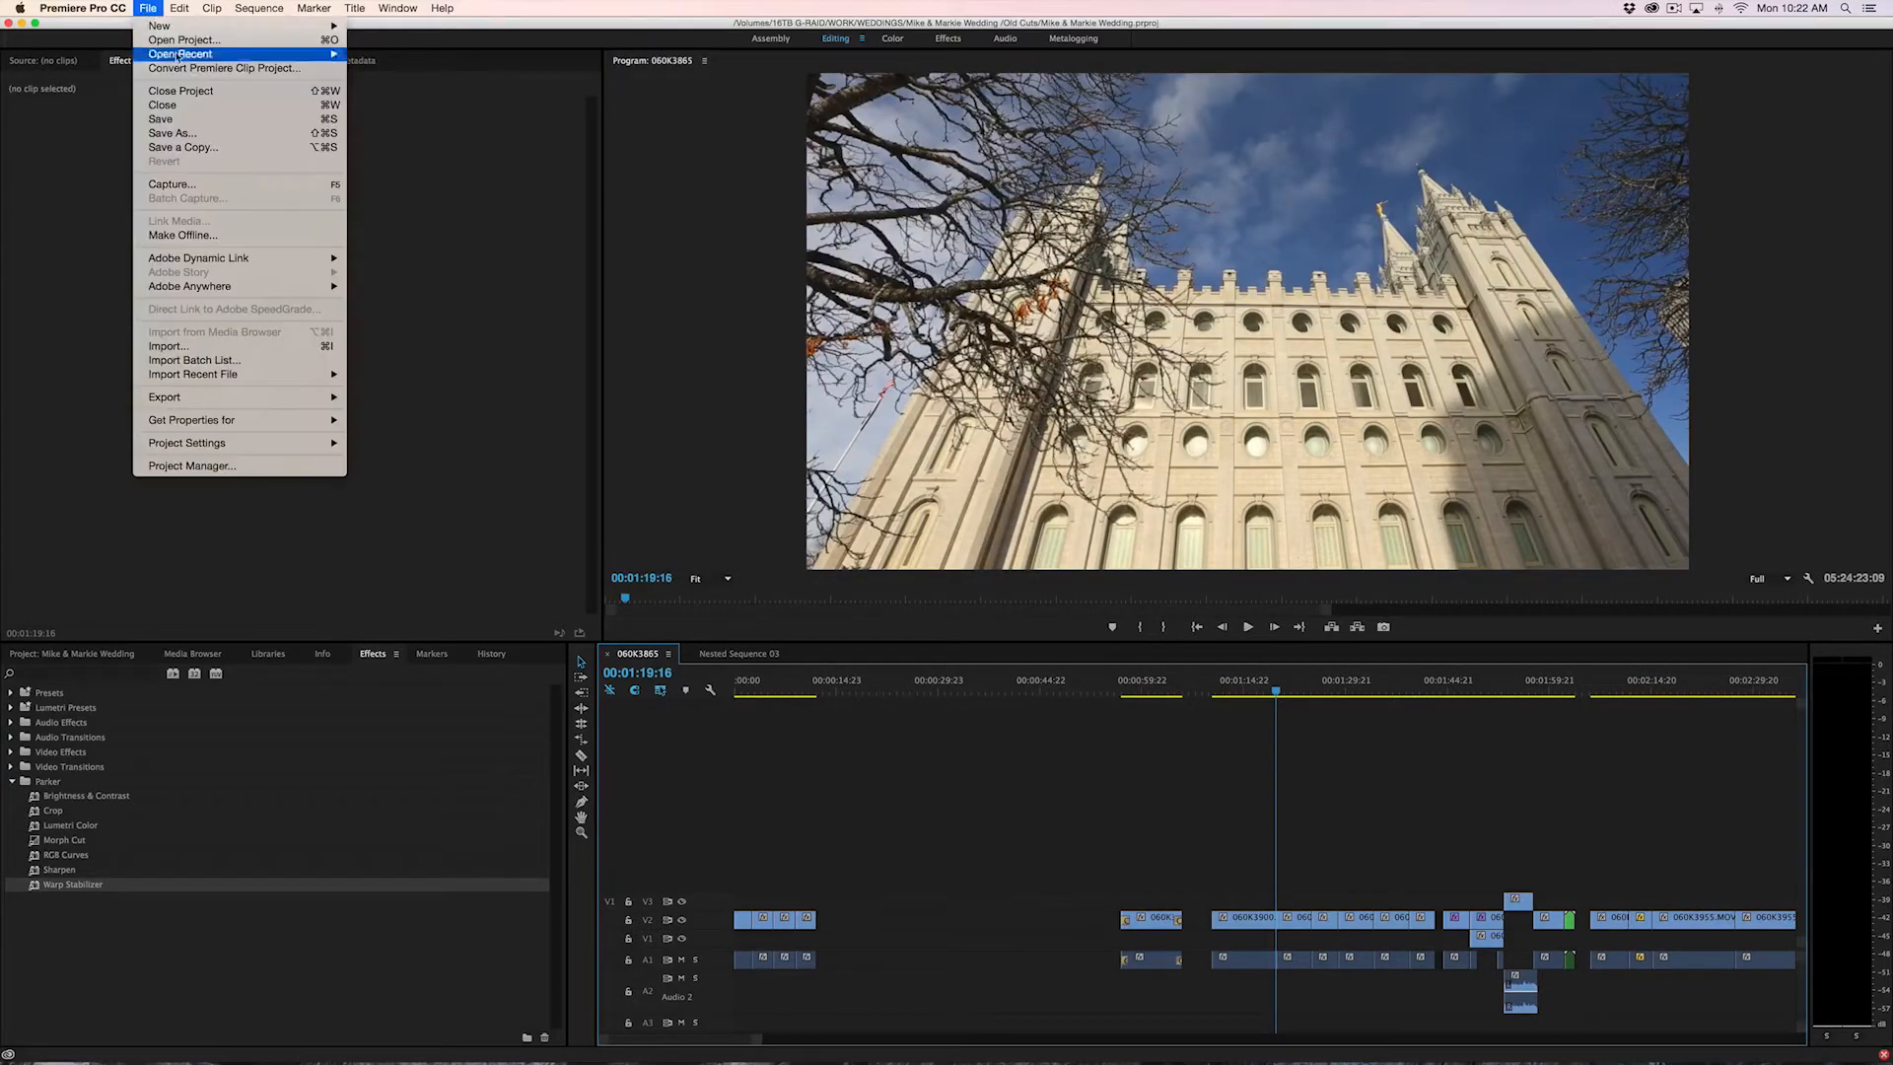
left_click(206, 120)
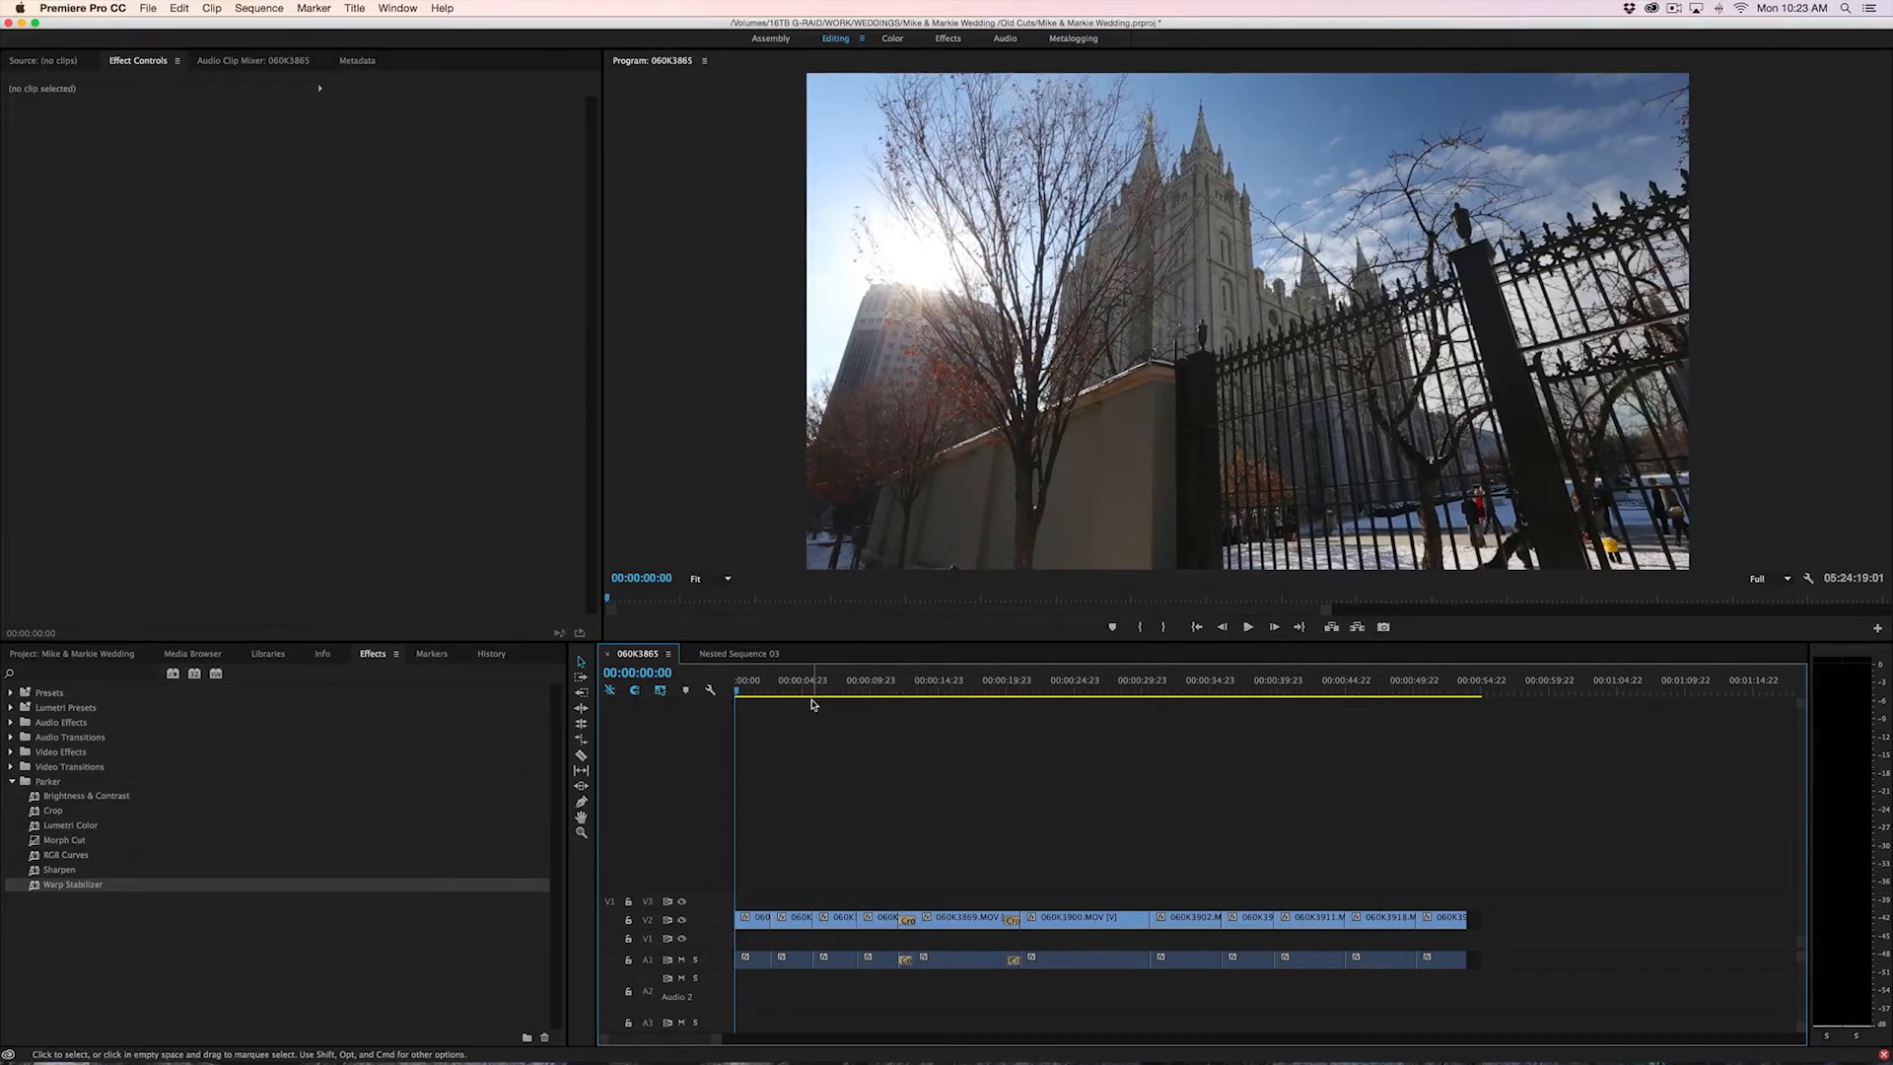
Mark the sequence's in point at 00:00:00:00 and its out point at 00:00:54:19, just past the opening clips
key("i")
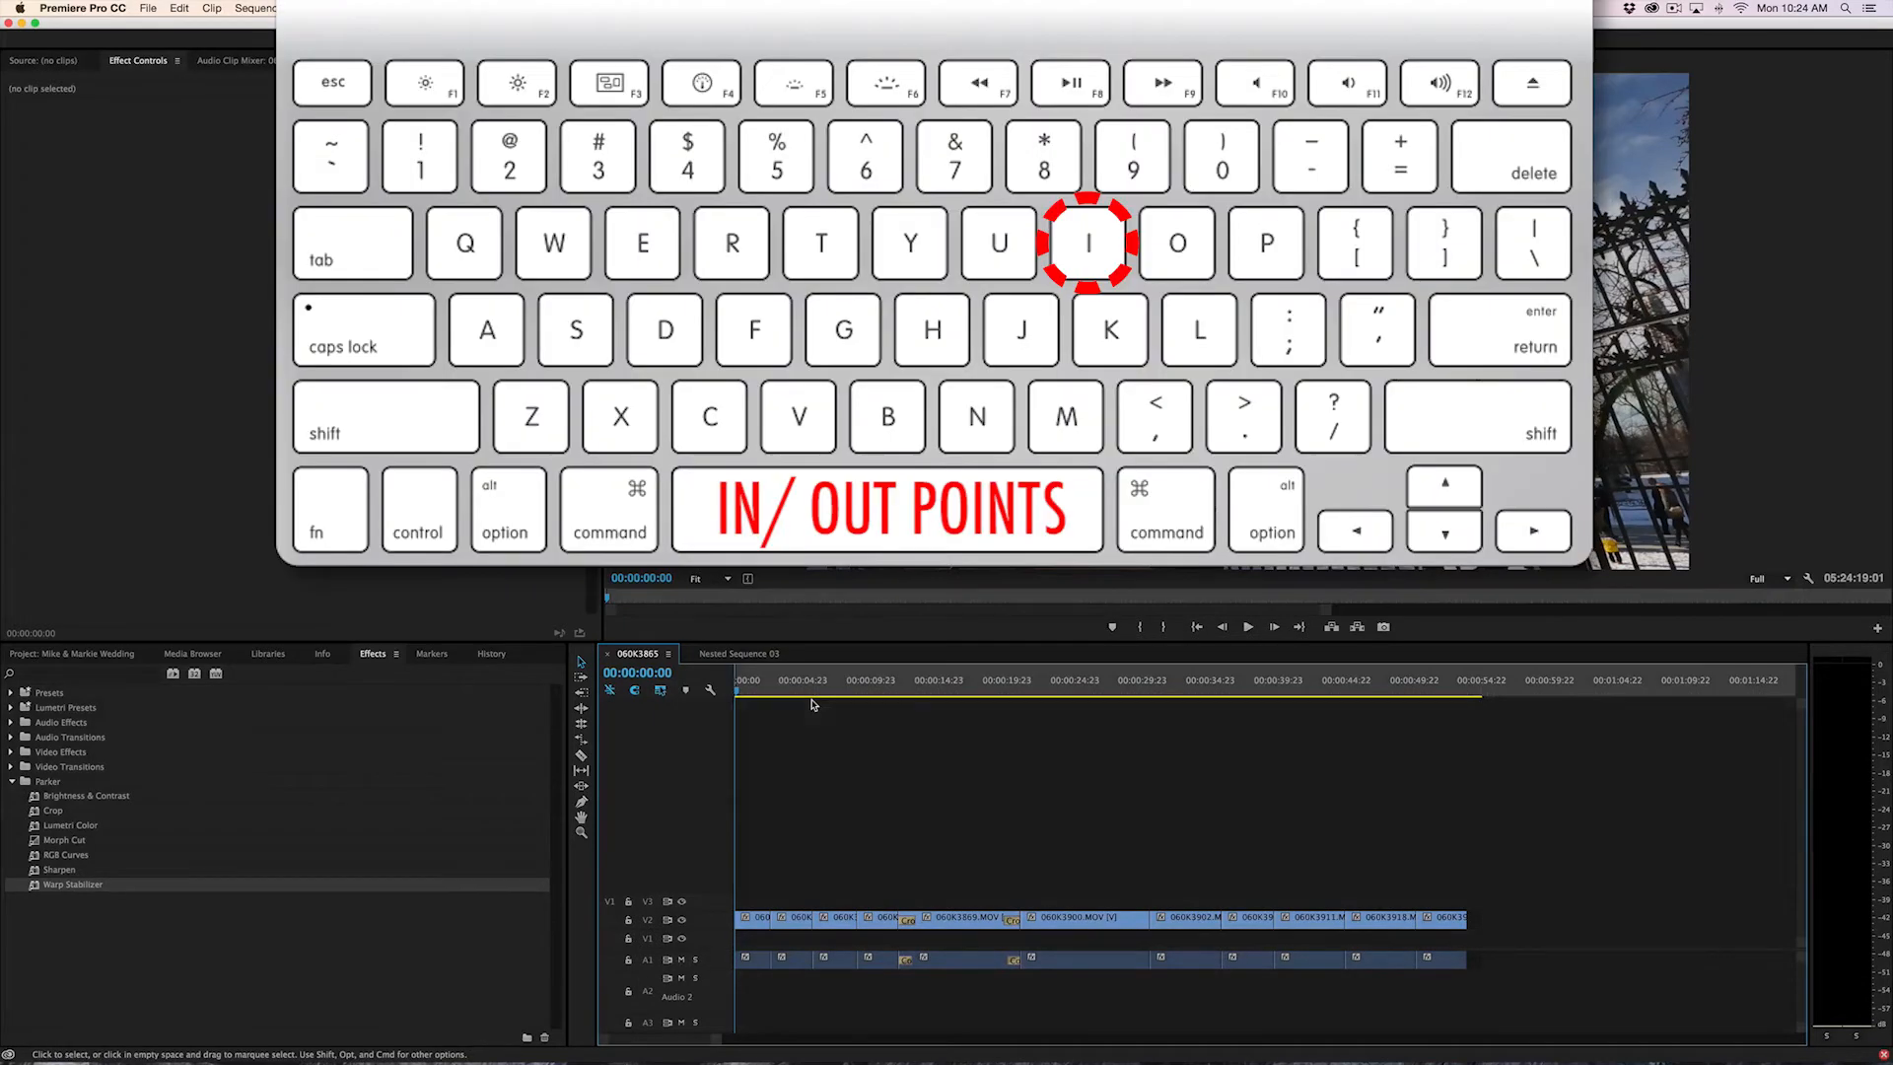
left_click(1479, 690)
key("o")
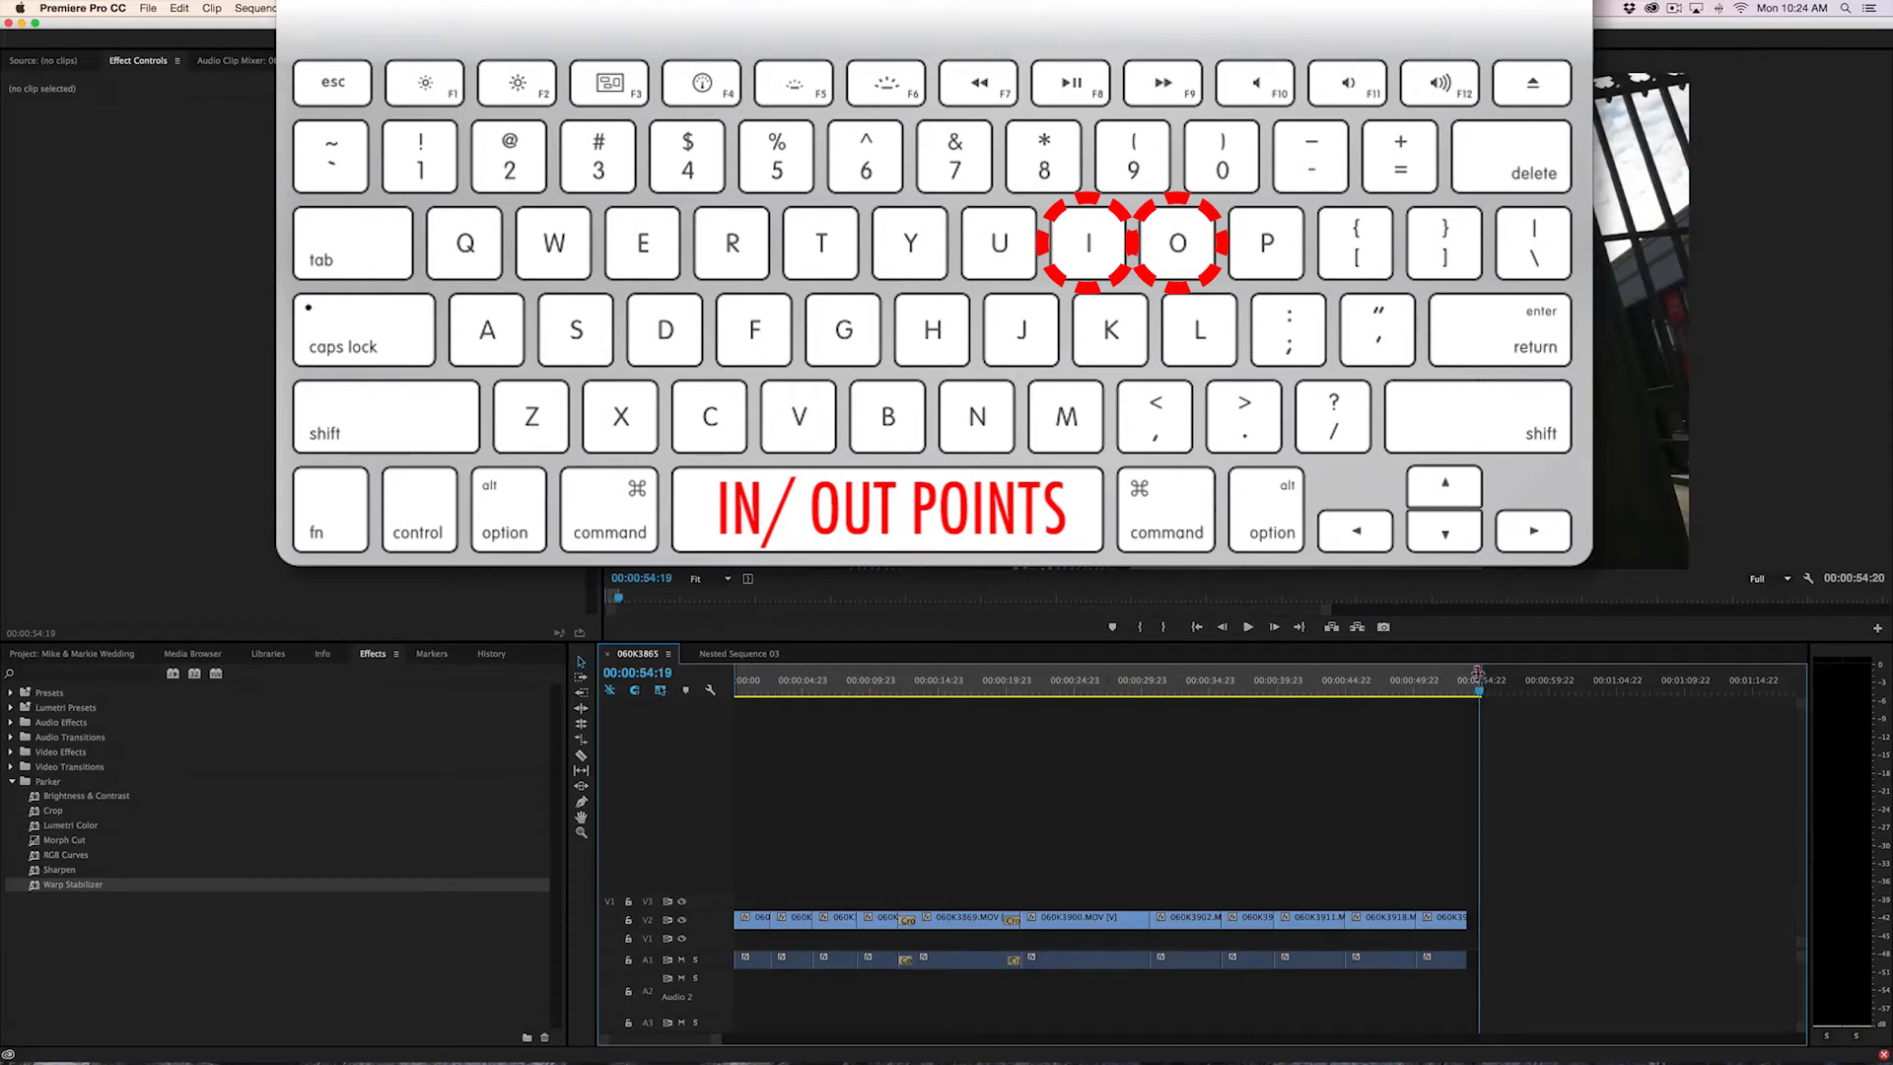
Render the range between the in and out points and scrub through the rendered clips
left_click_drag(1479, 690, 1229, 767)
key("super+r")
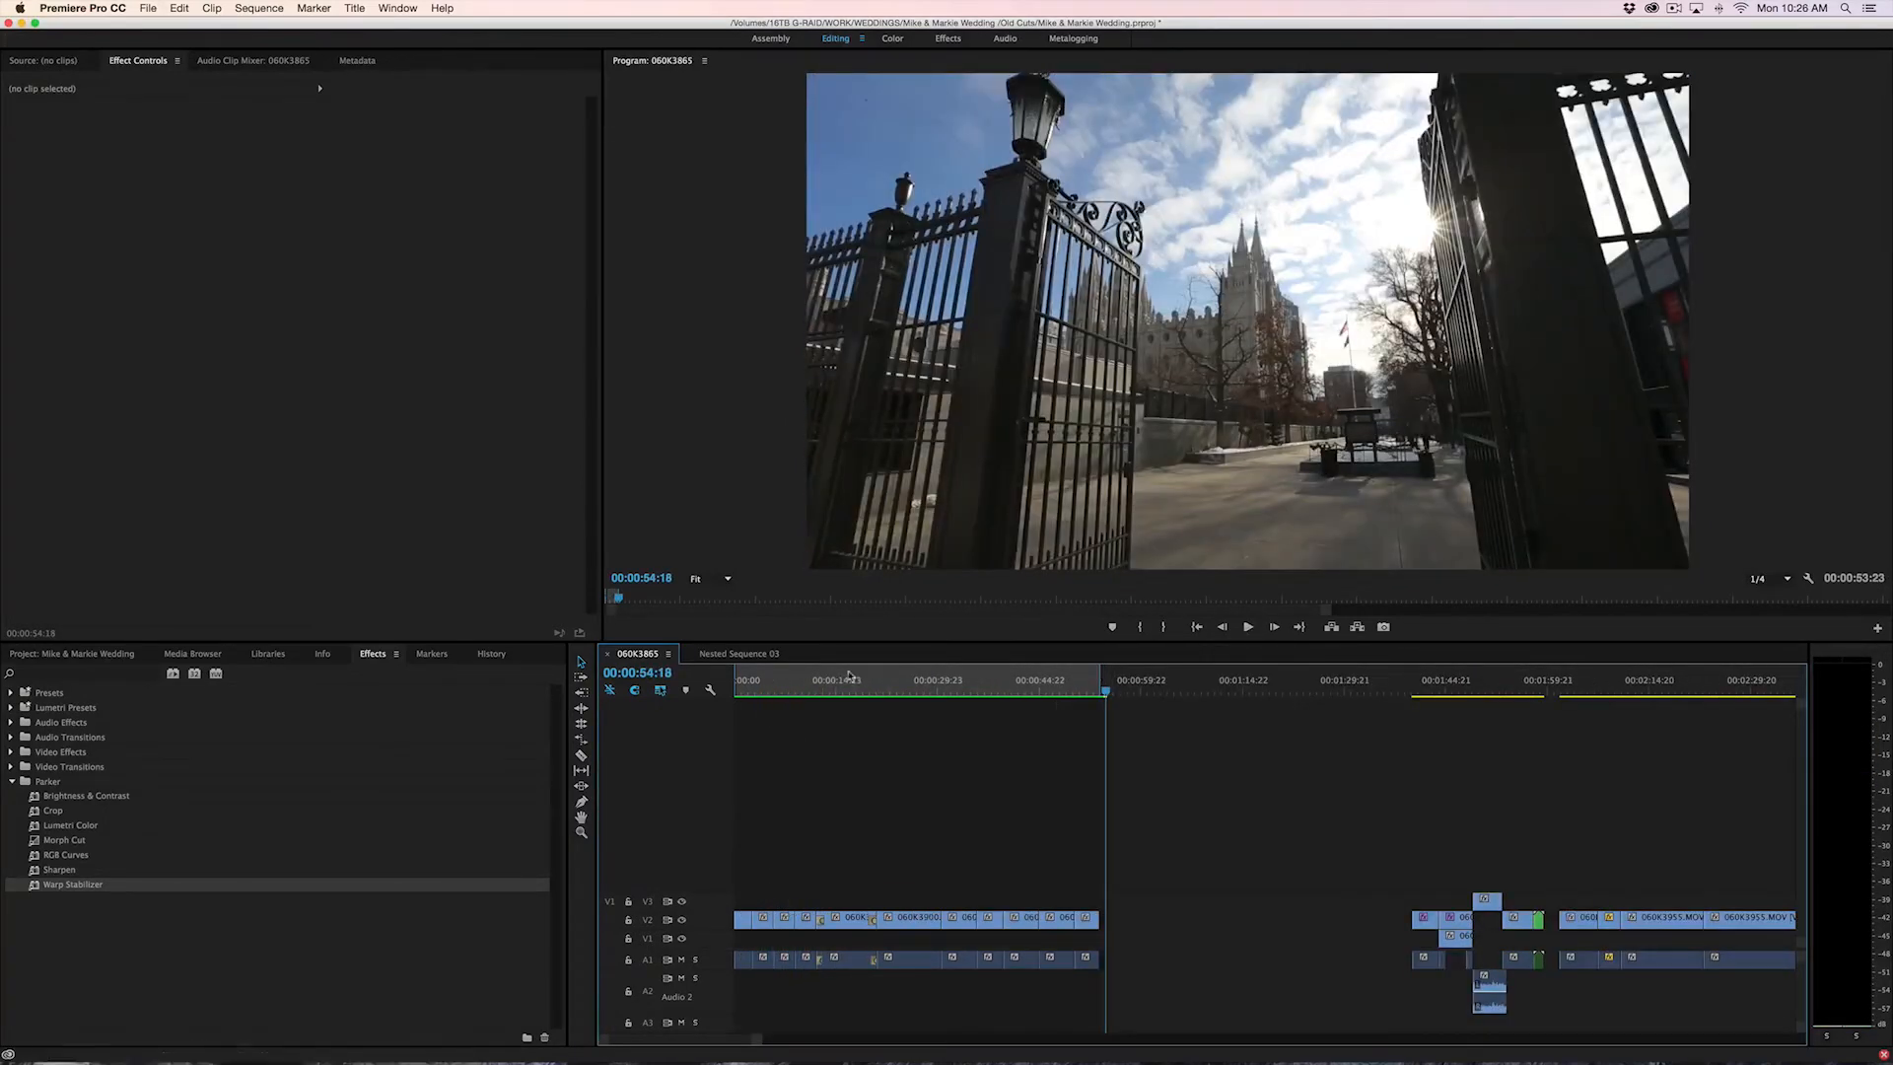
left_click_drag(844, 677, 1010, 693)
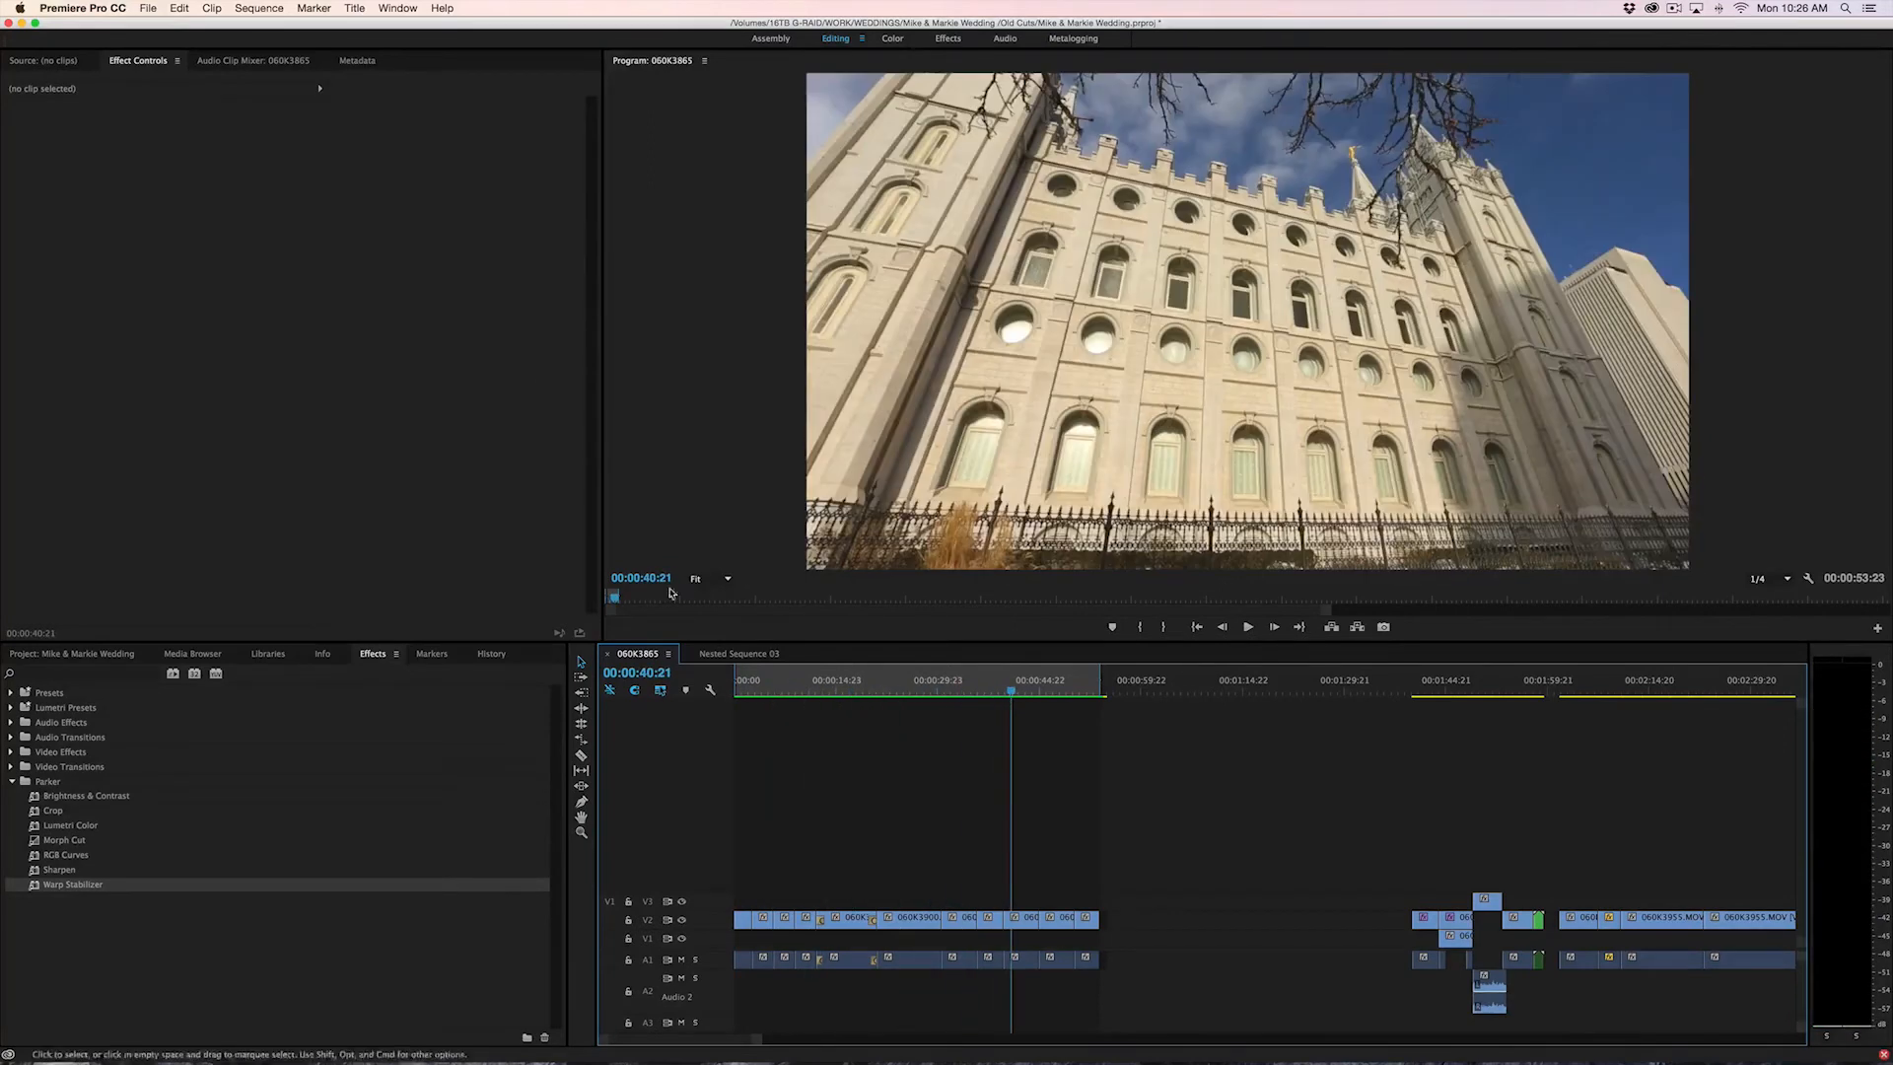
Export the marked in-to-out range as H.264 using the Match Source - High bitrate preset
left_click(150, 8)
mouse_move(243, 399)
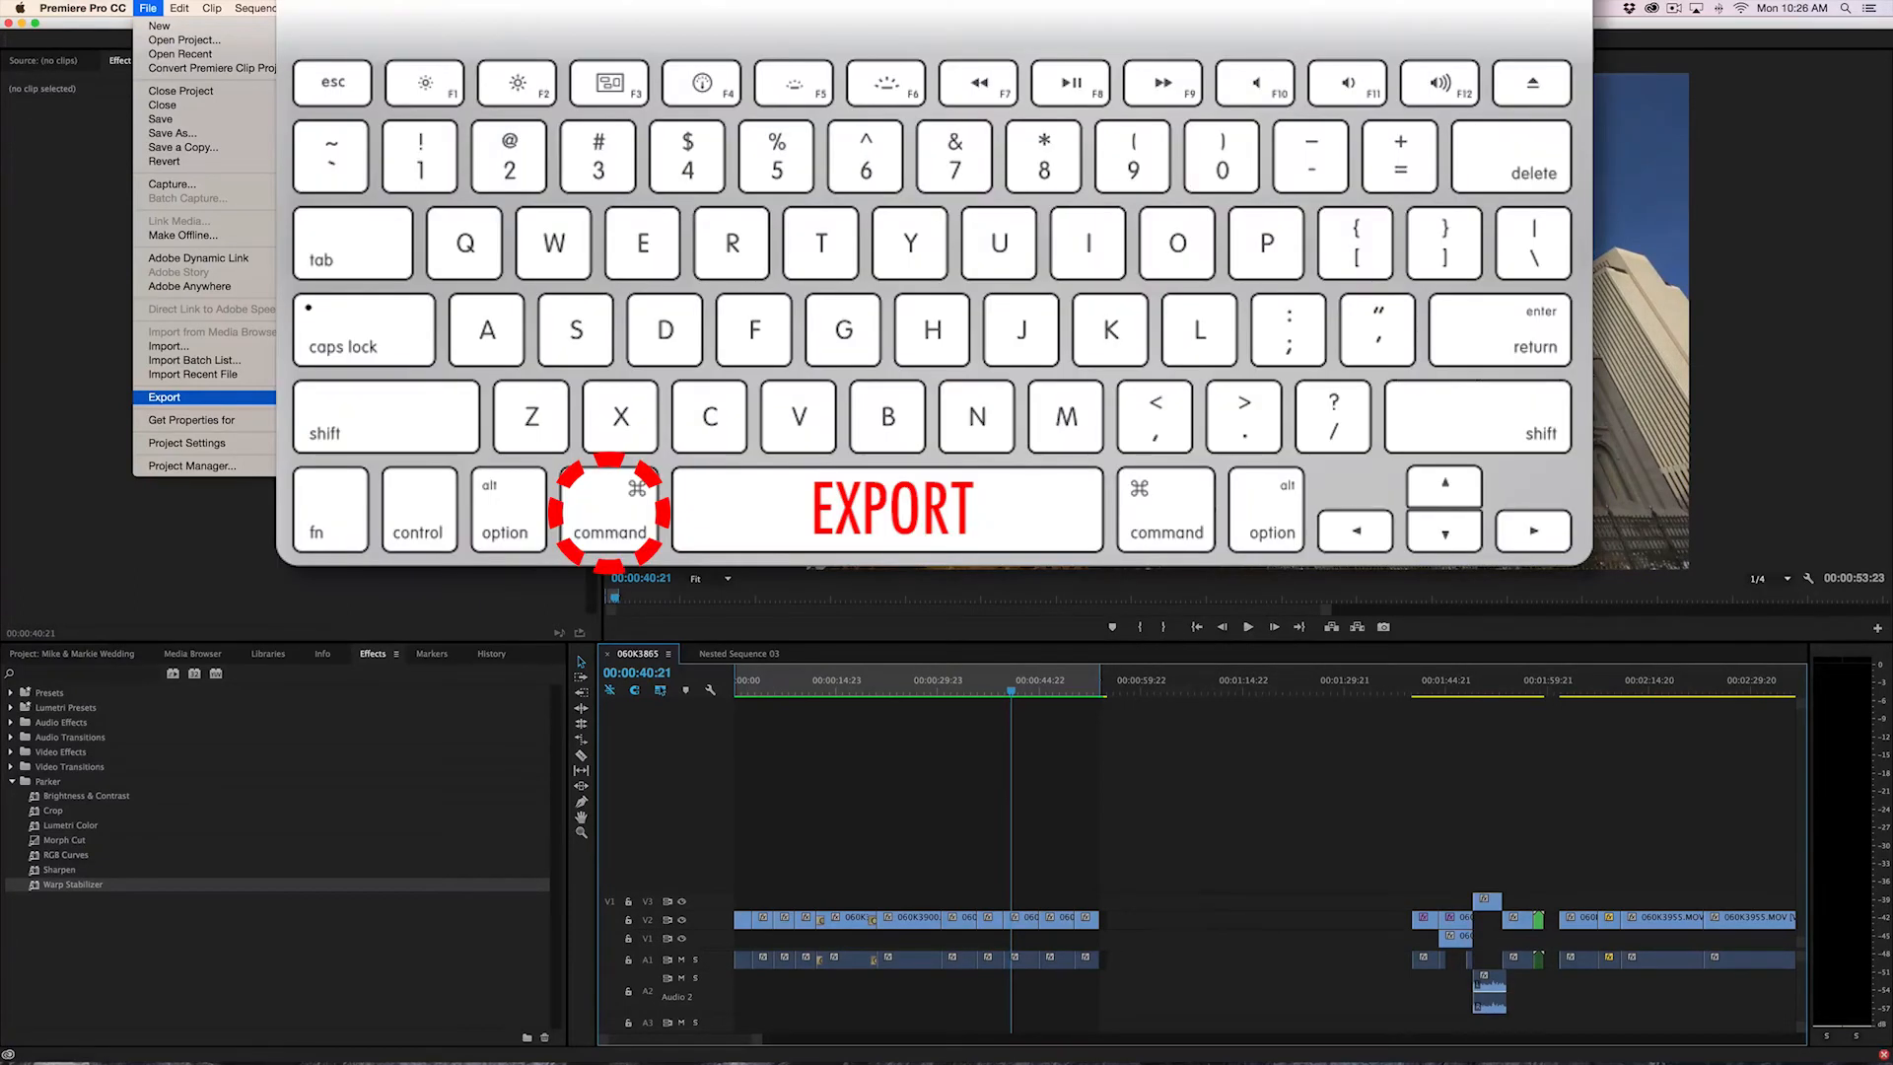
left_click(1029, 684)
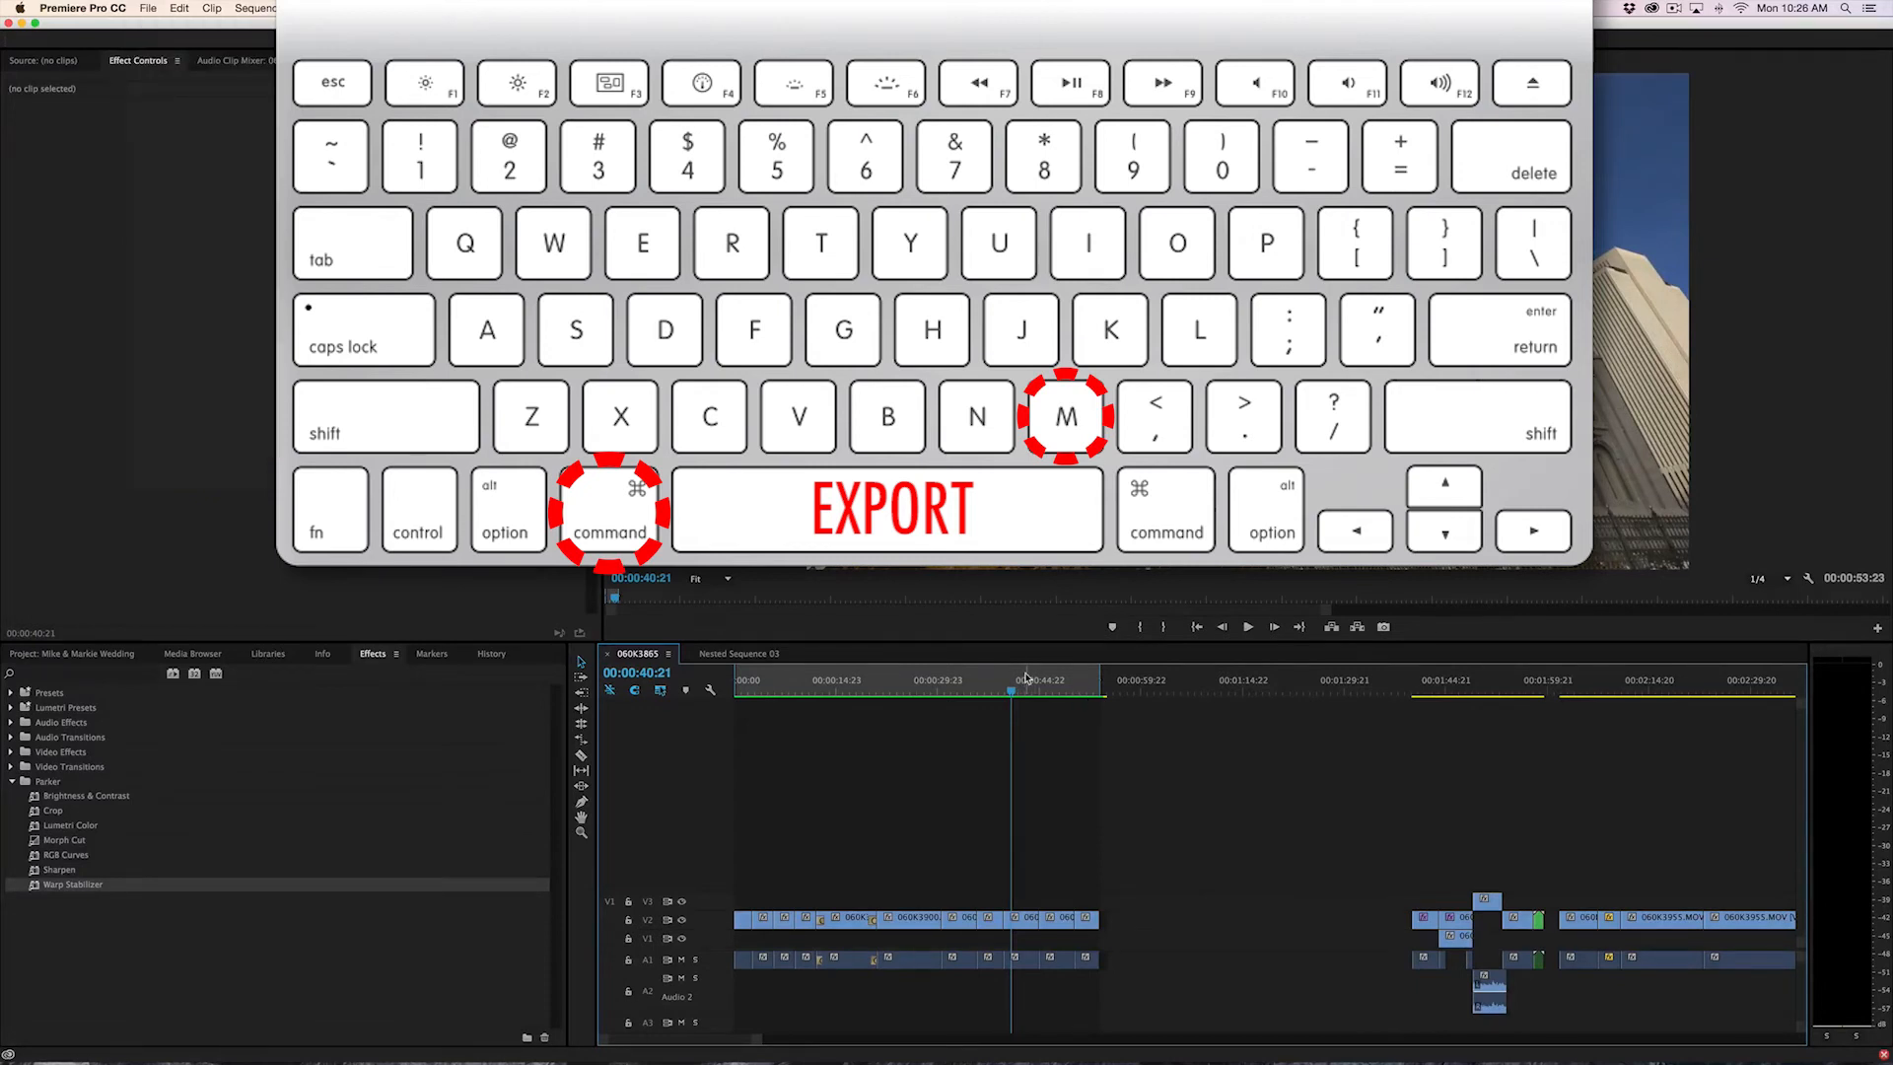
key("super+m")
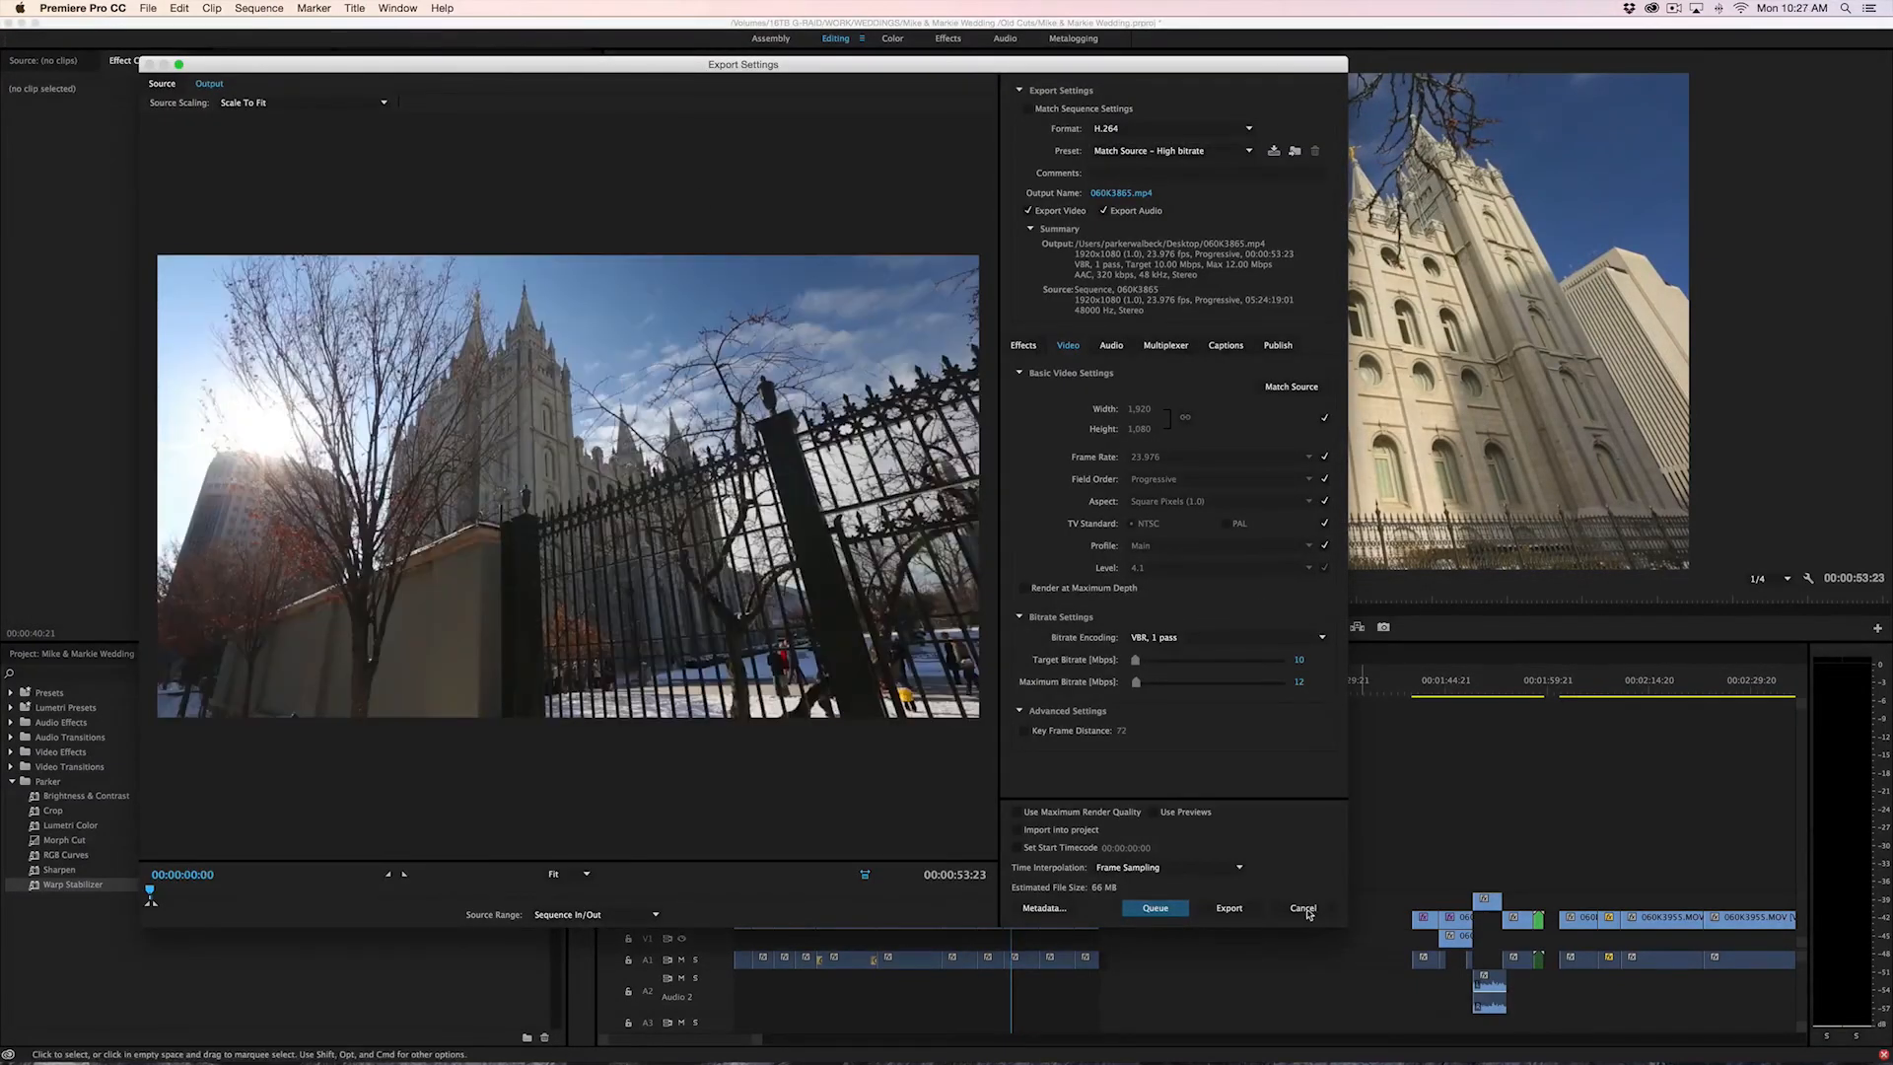
left_click(1230, 908)
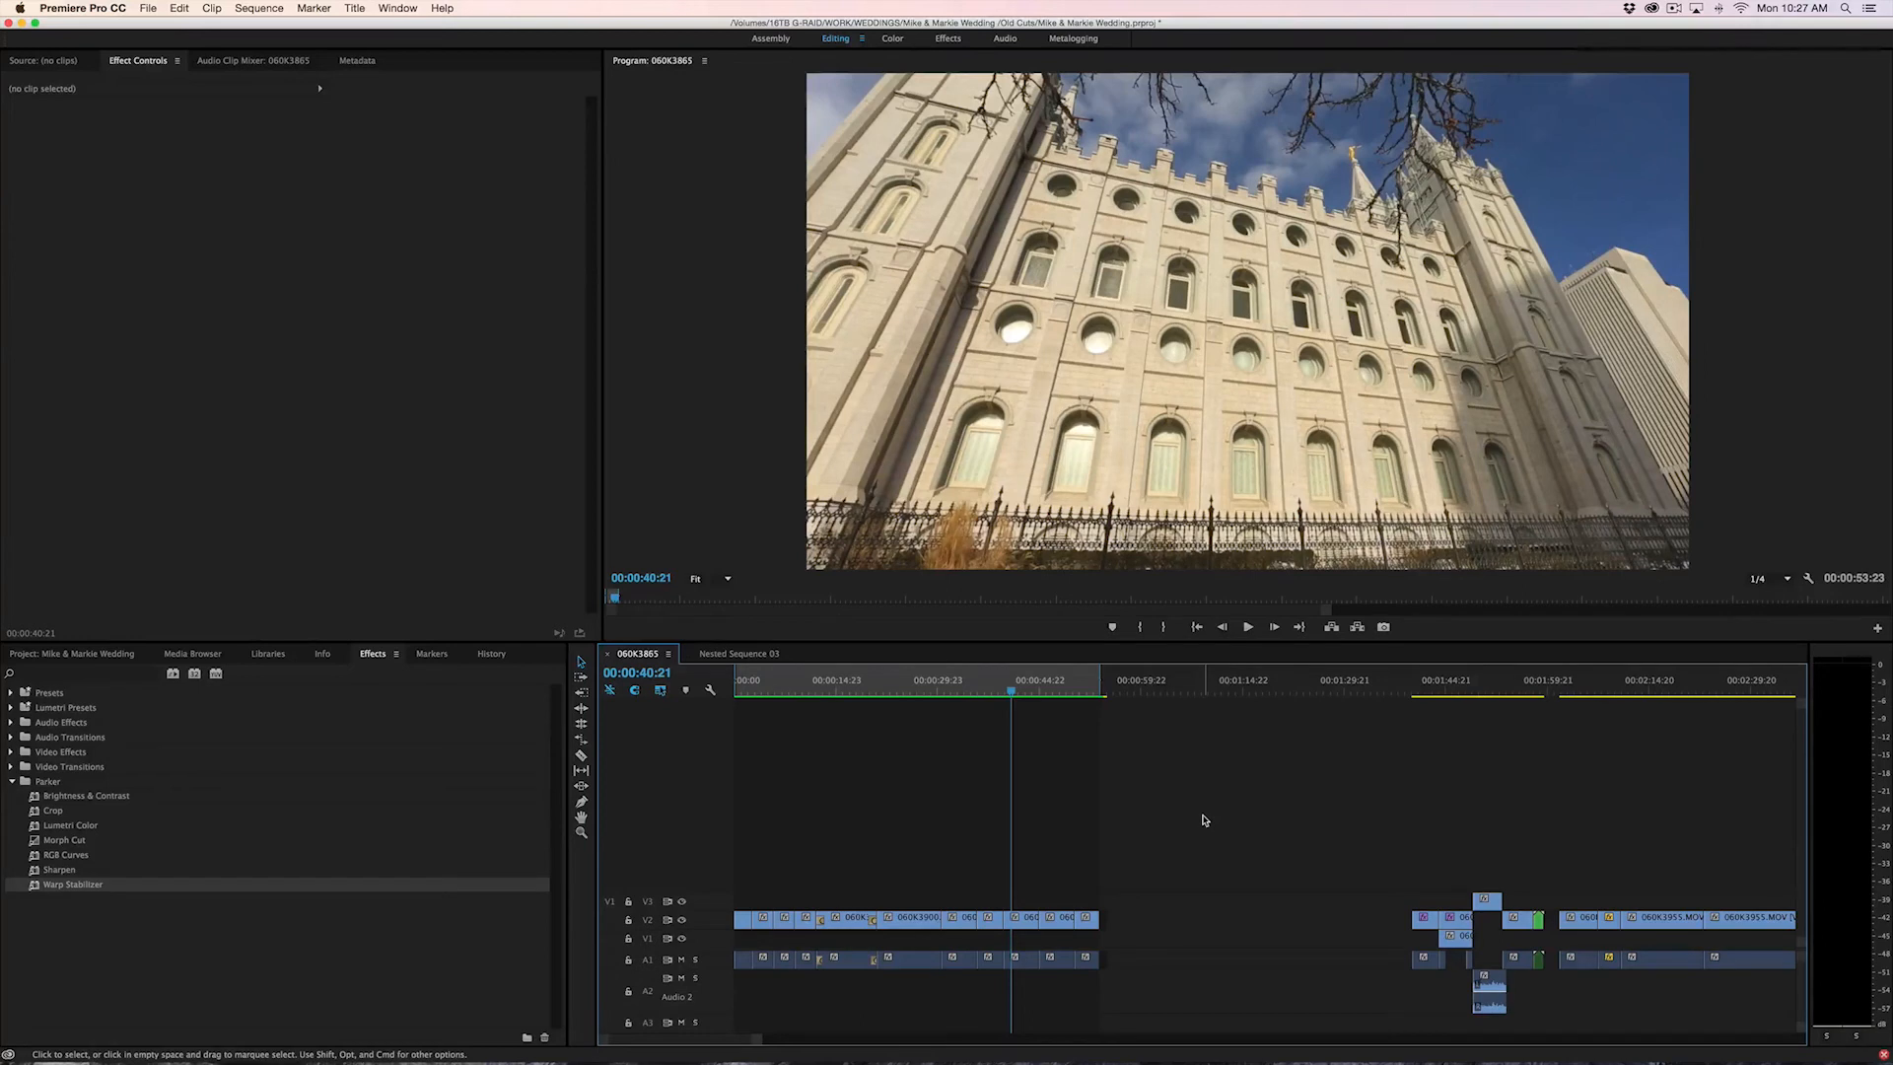
Find the Razor Tool by searching the keyboard shortcuts for "razor", assign it C, and replace that shortcut with B
left_click(83, 8)
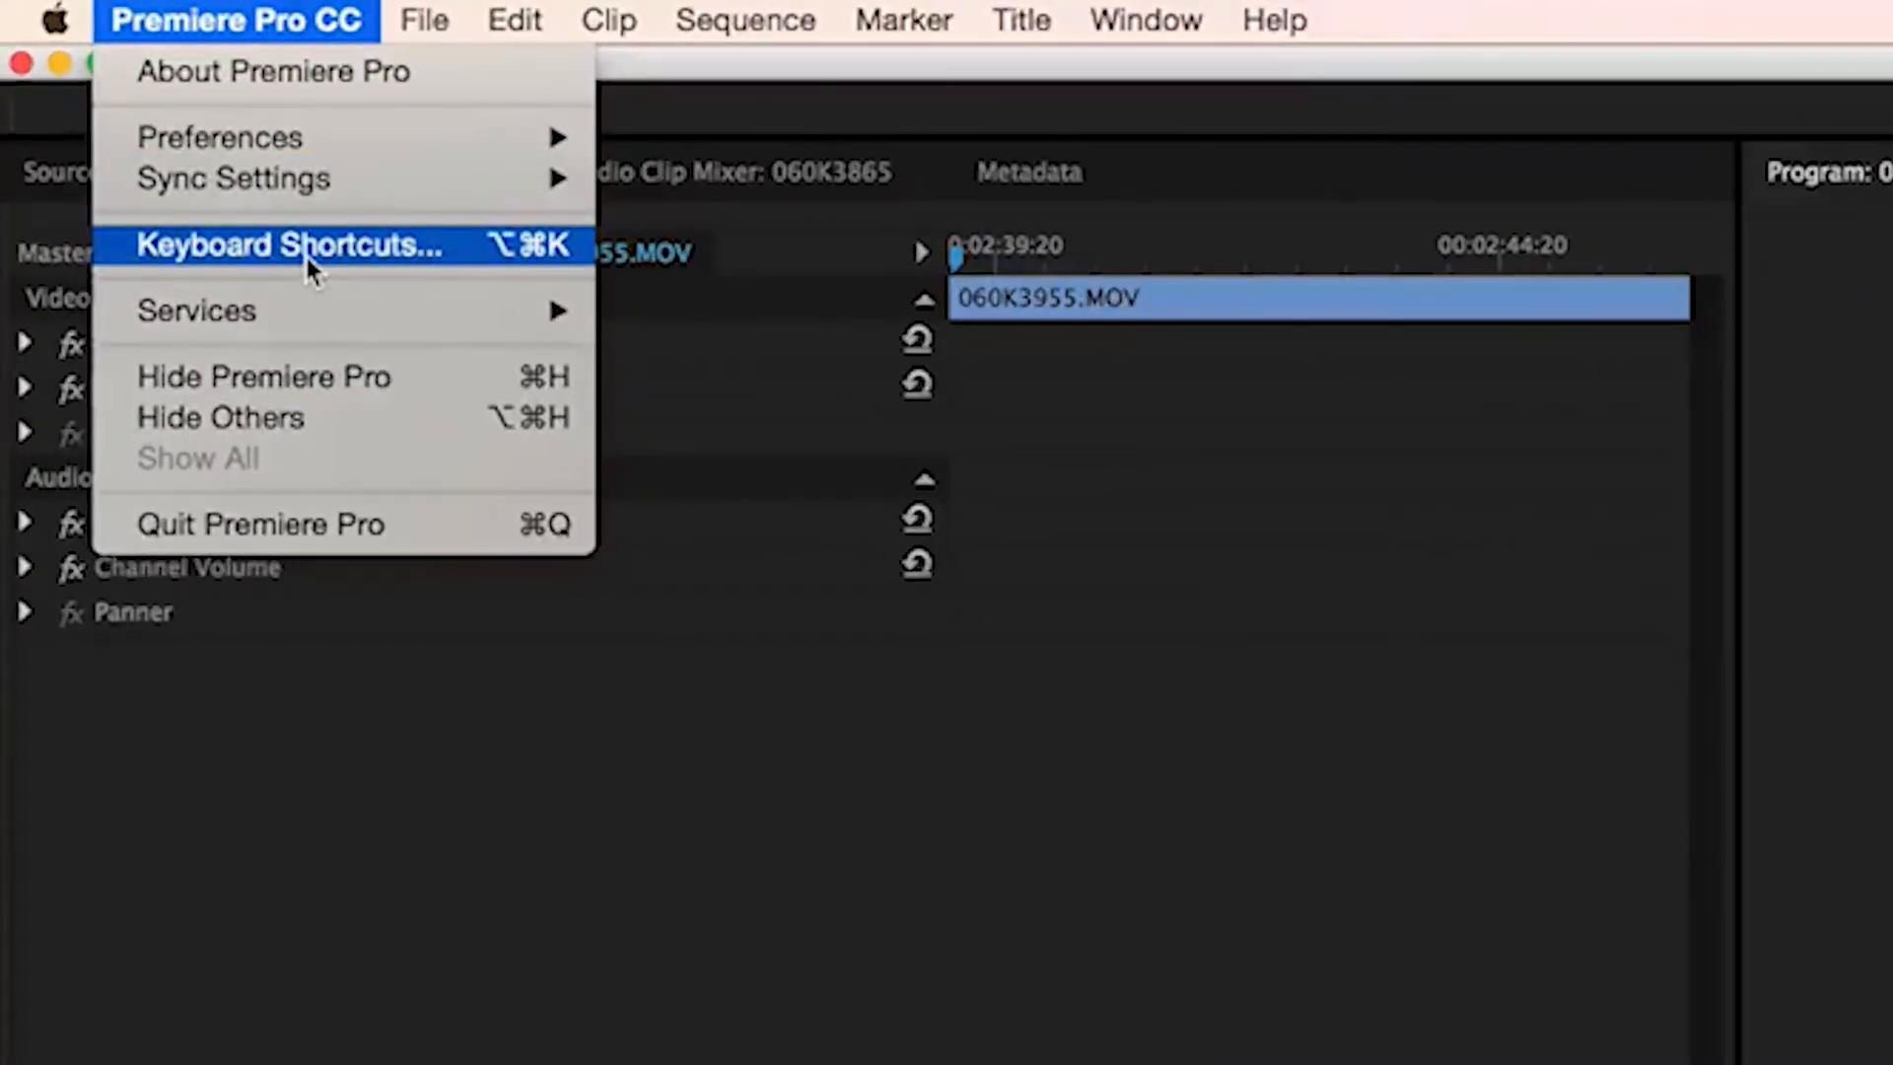
left_click(305, 247)
type("ra")
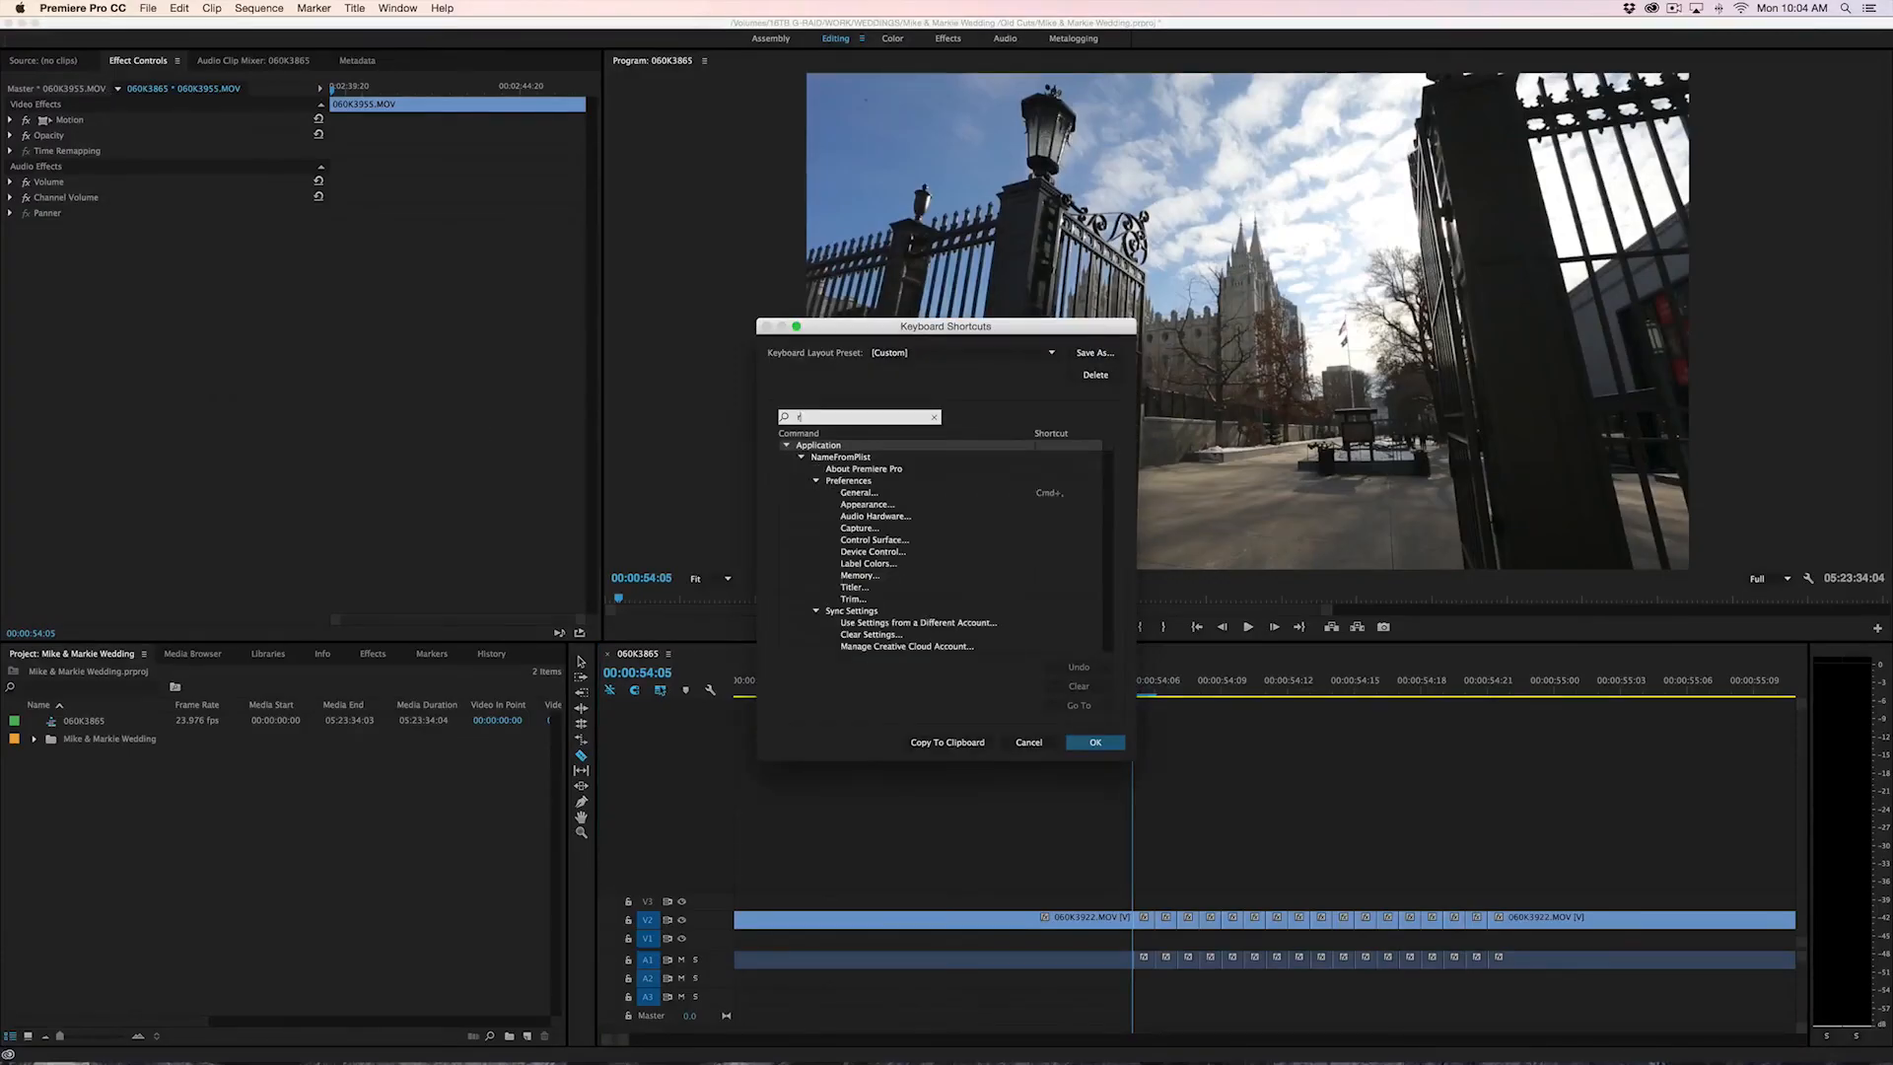
type("zor")
left_click(1095, 417)
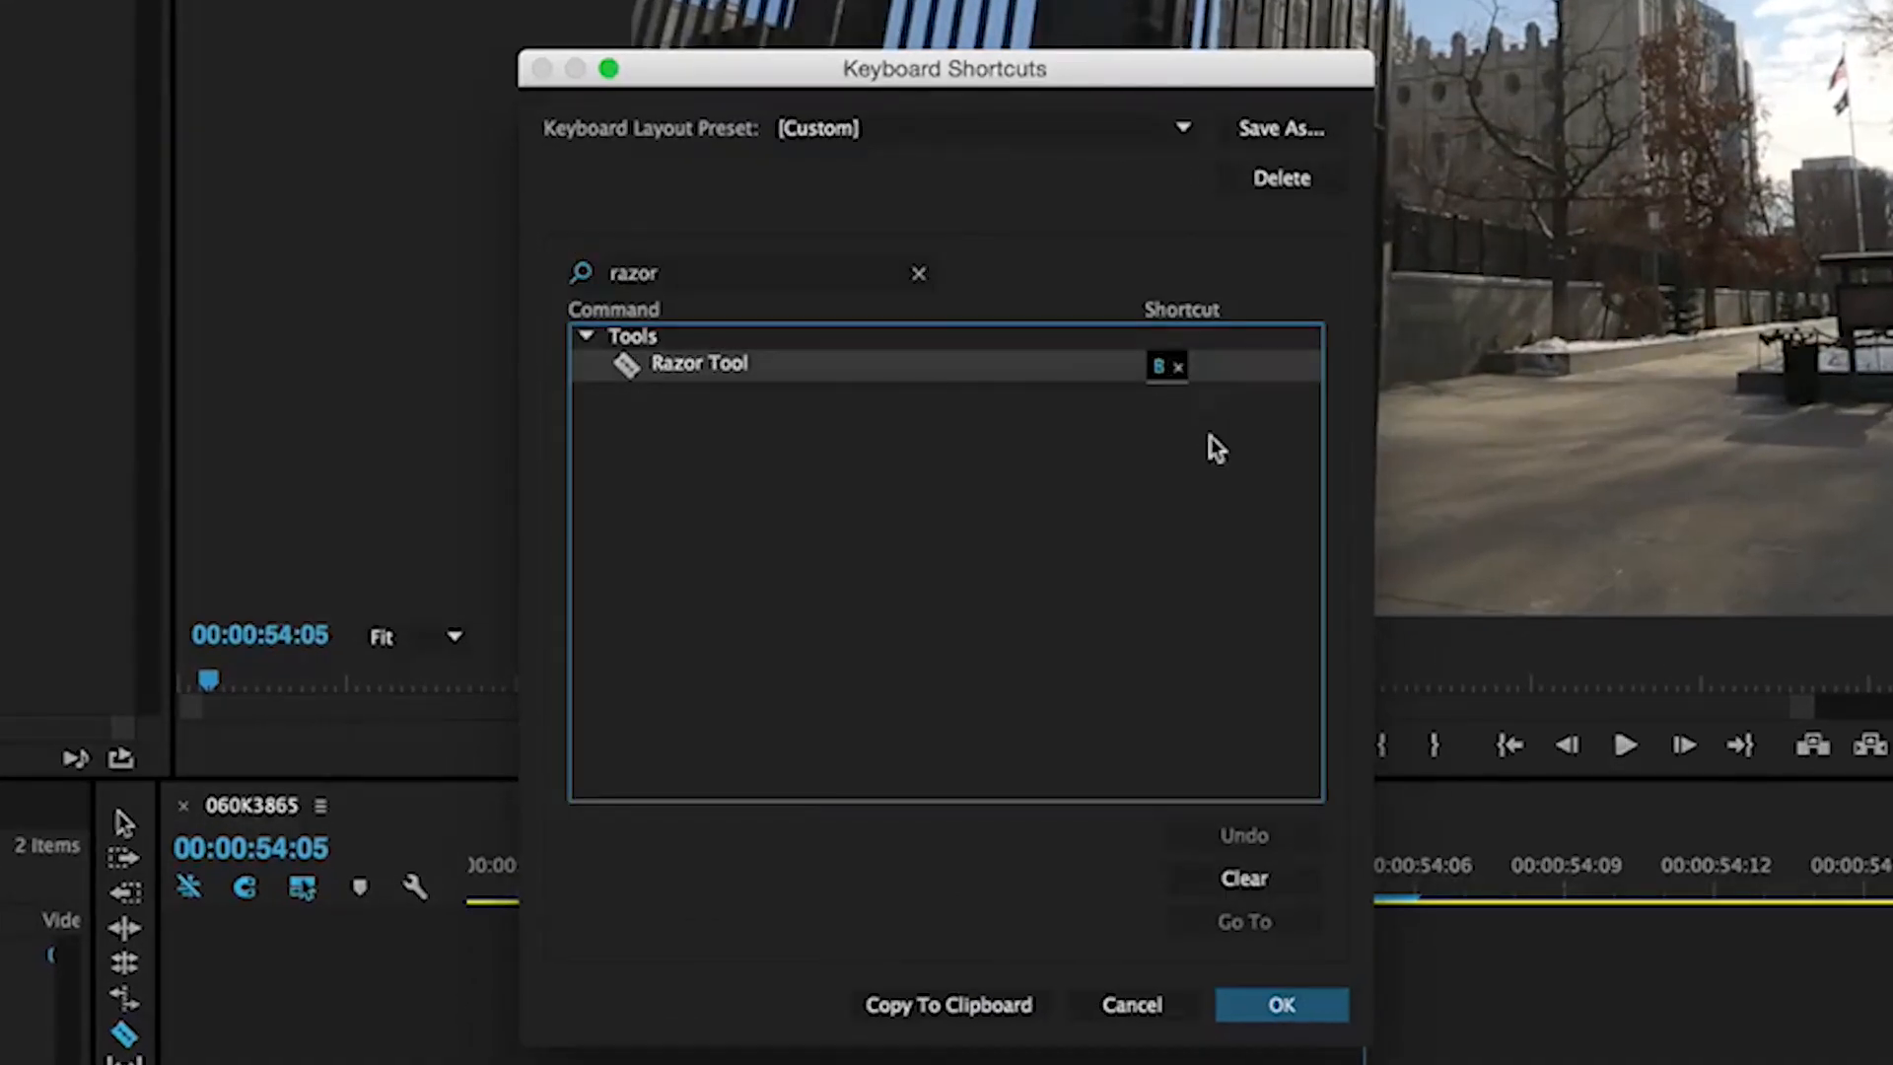
key("c")
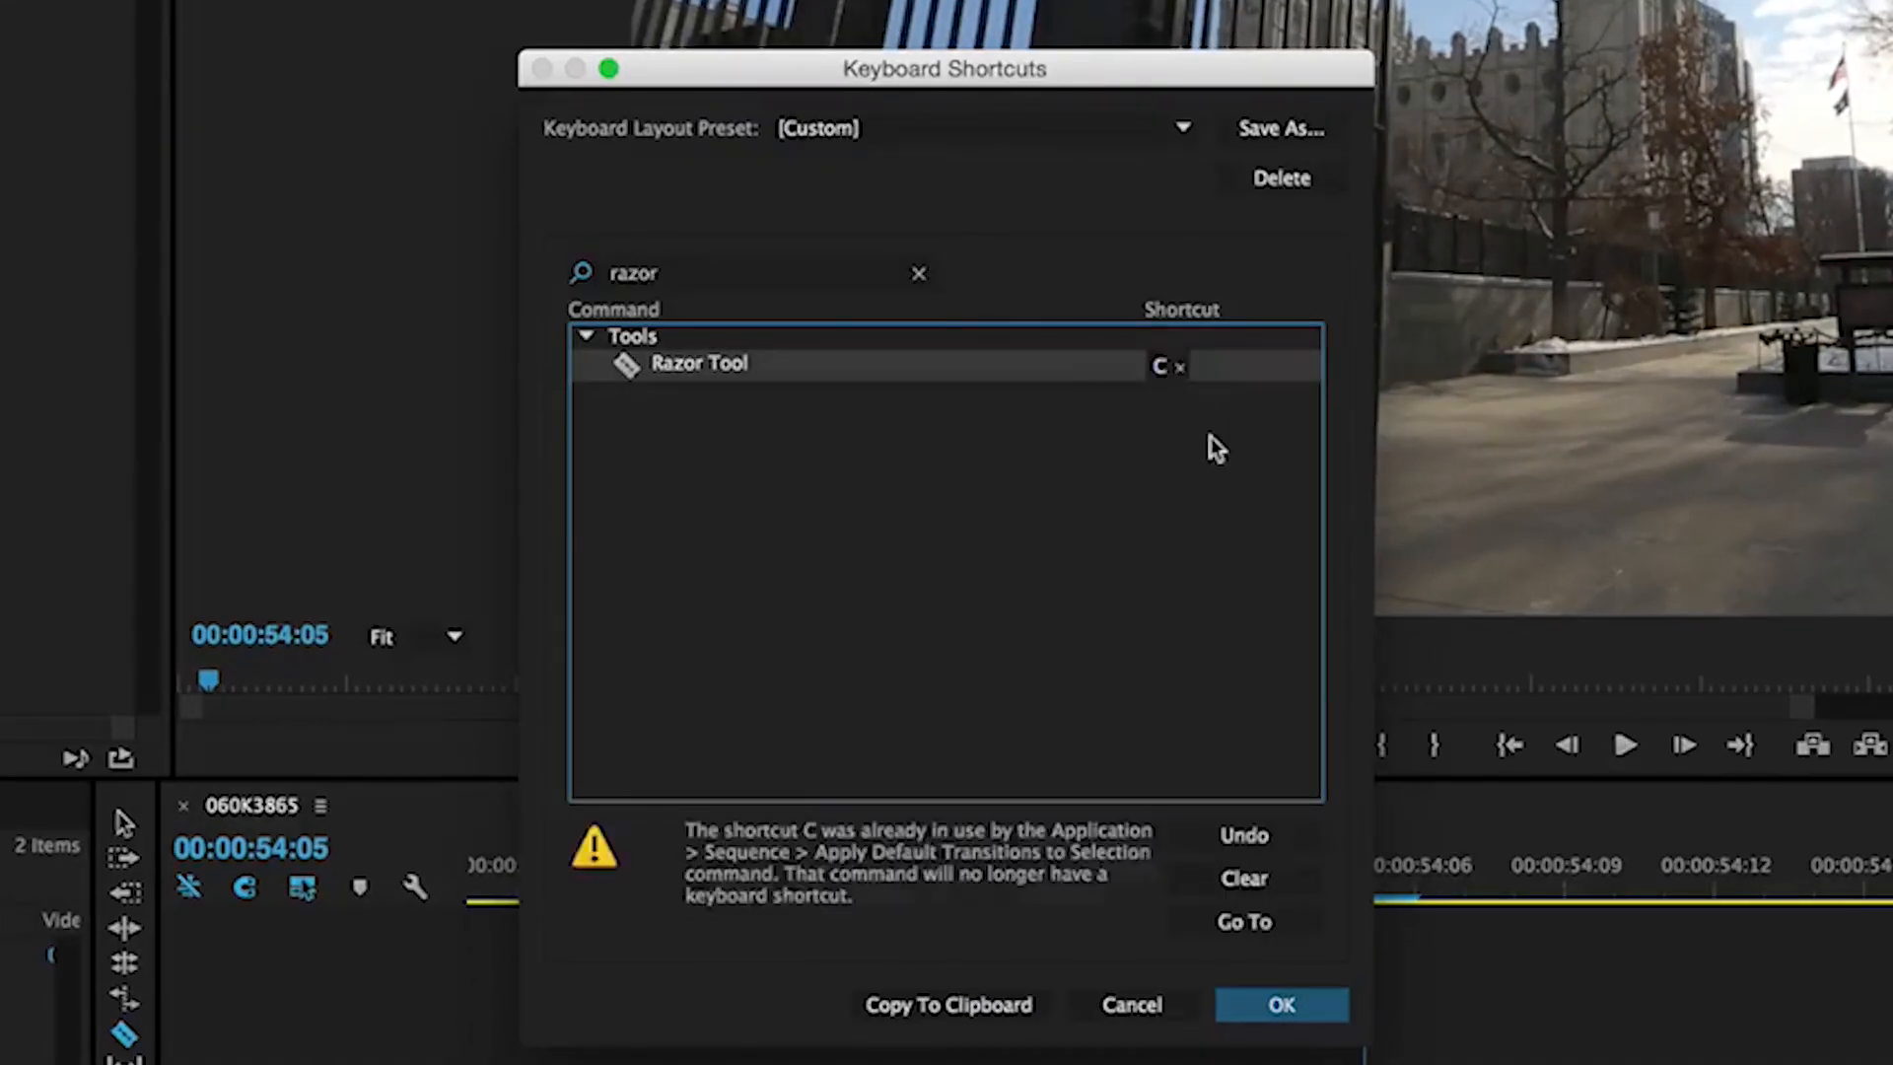
key("b")
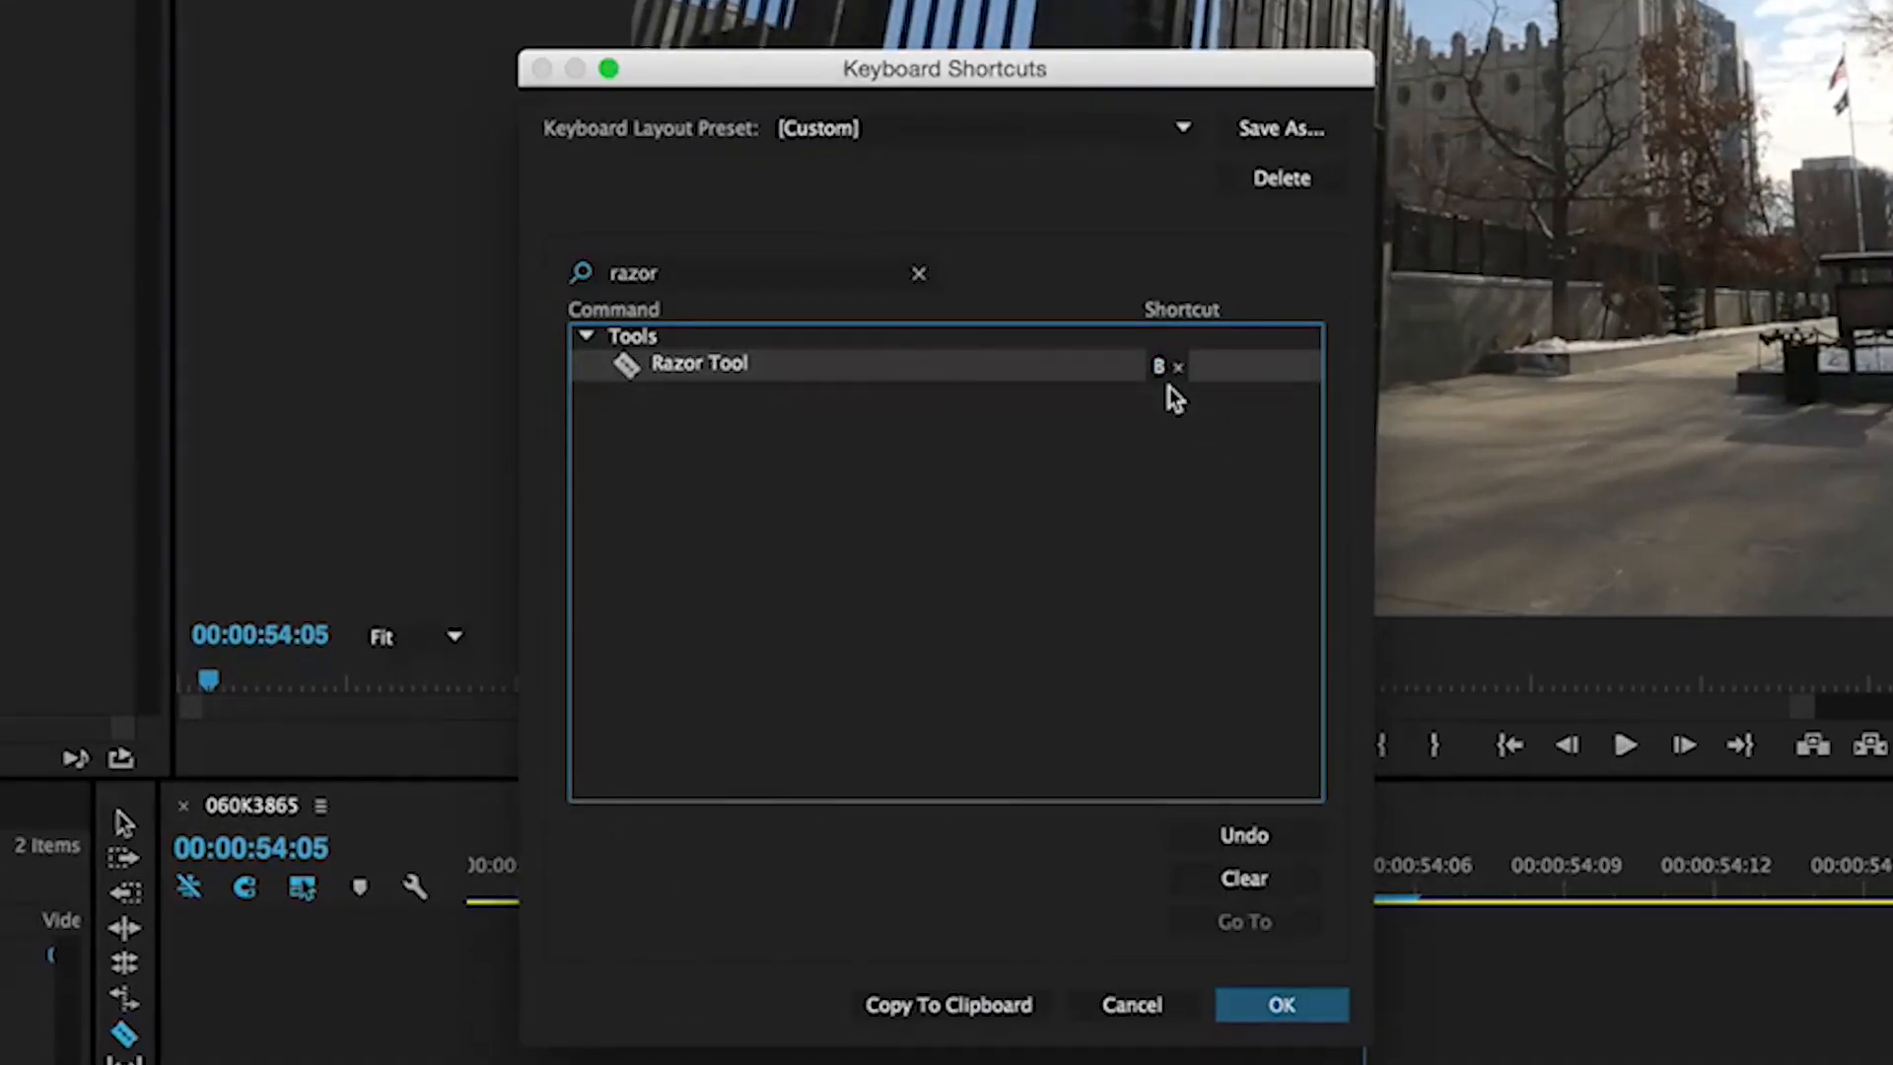